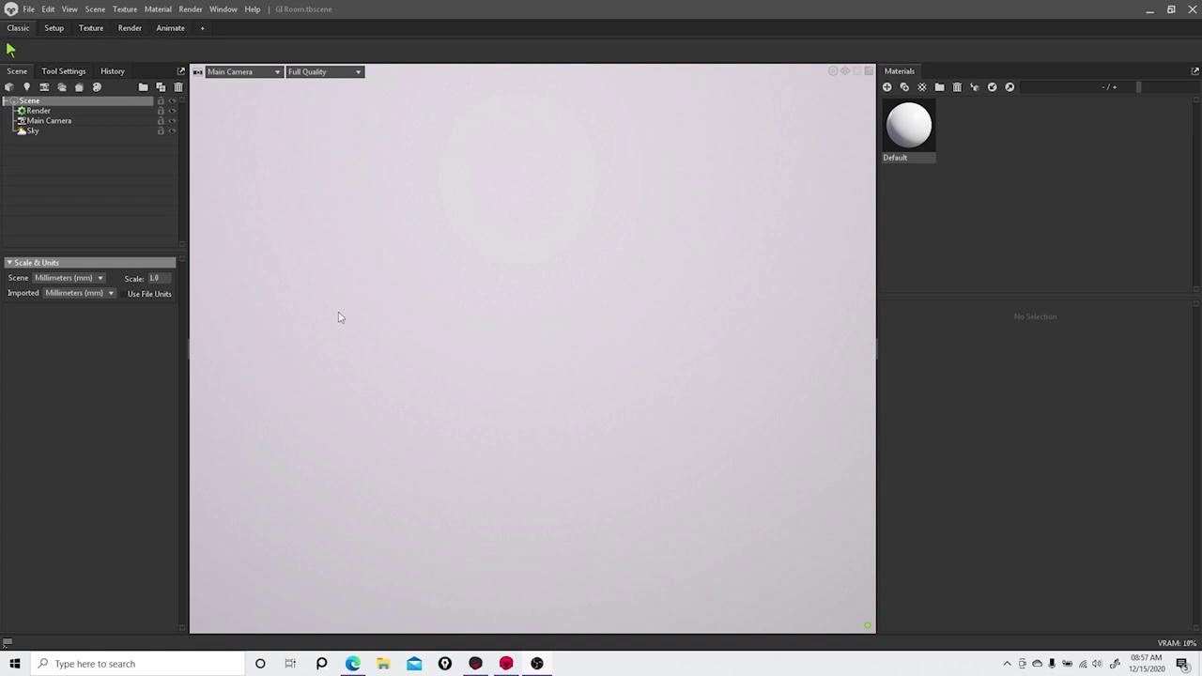
Step: Switch to Marmoset Toolbag 3 and look through its list of material presets without loading one
{"action": "left_click", "coordinate": [477, 663]}
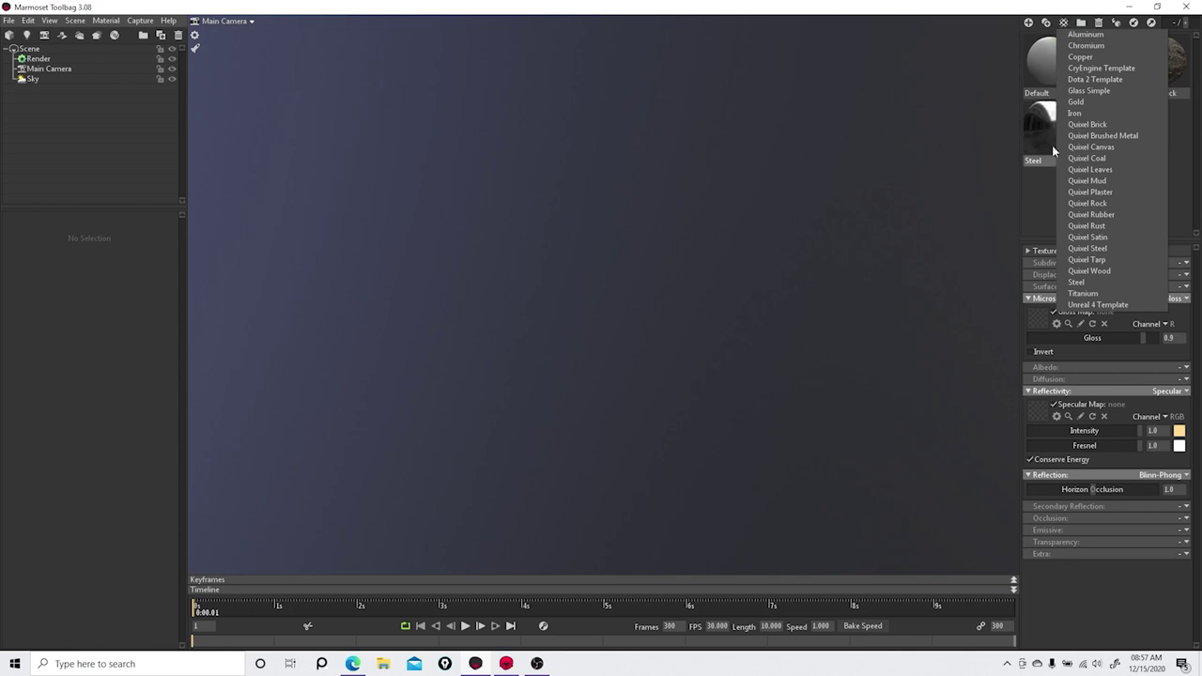
{"action": "left_click", "coordinate": [1038, 210]}
{"action": "left_click", "coordinate": [1064, 21]}
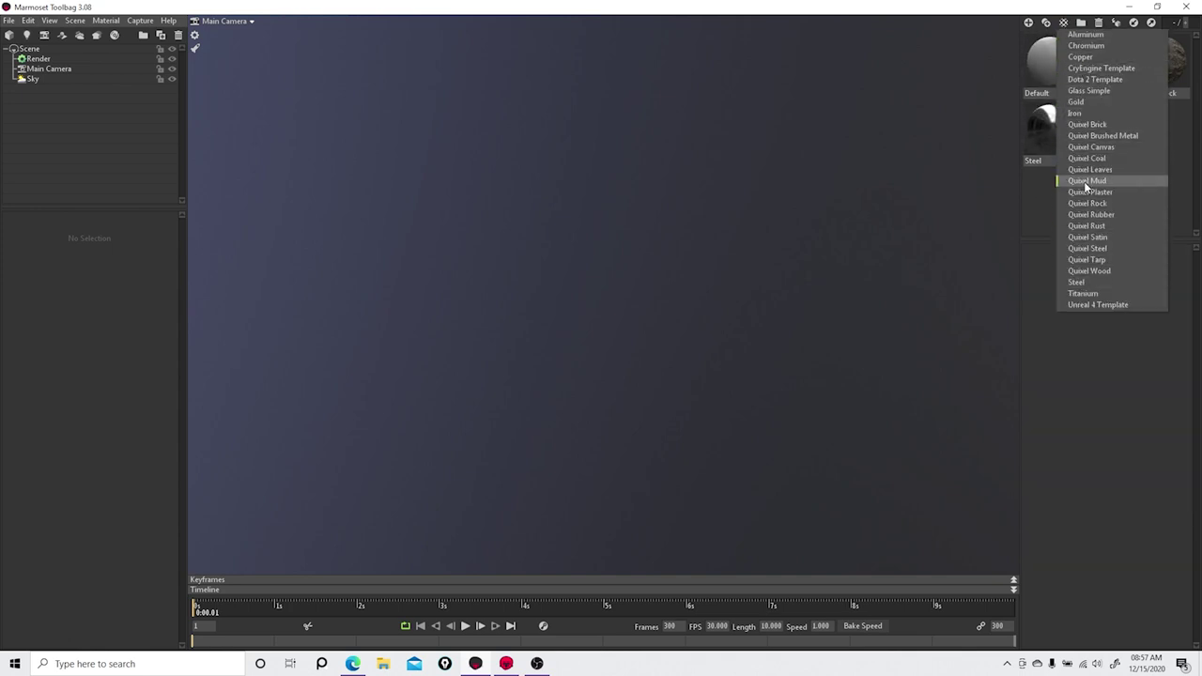
{"action": "left_click", "coordinate": [1041, 181]}
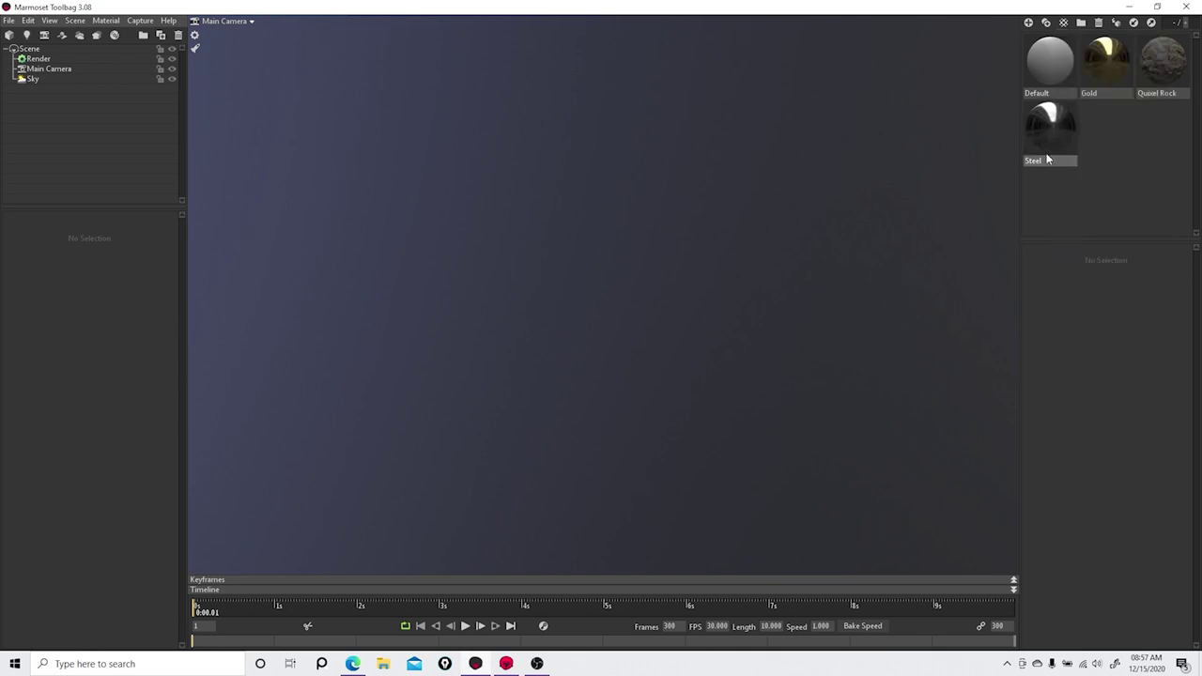
{"action": "left_click", "coordinate": [1064, 21]}
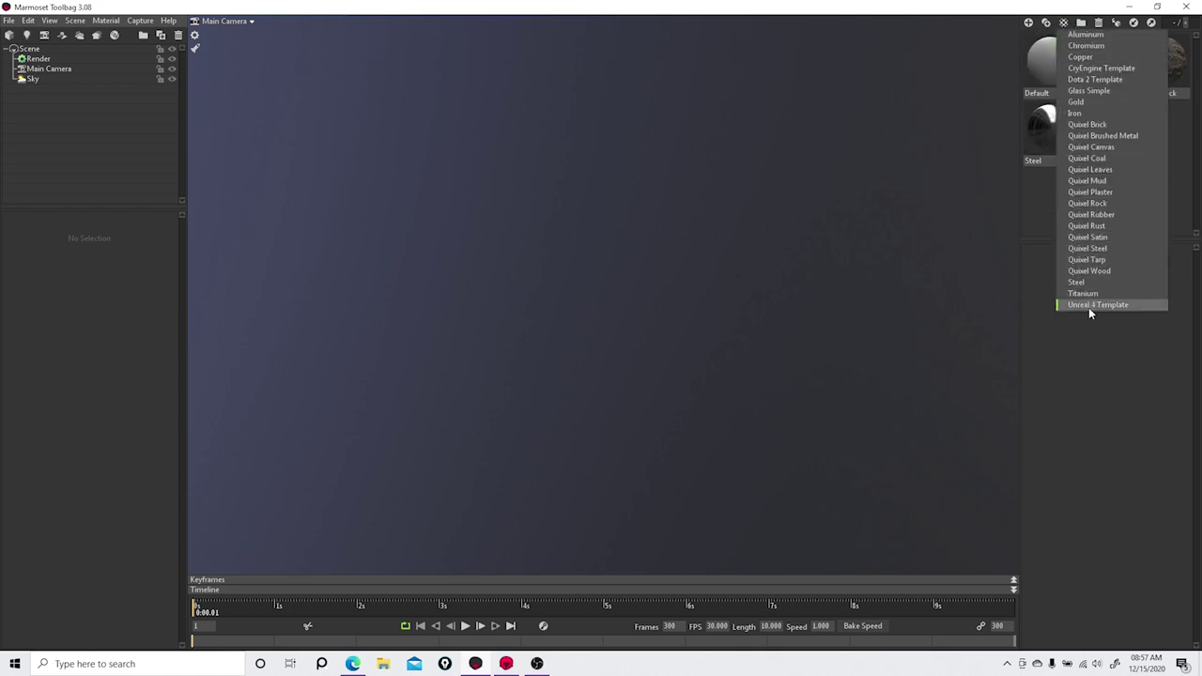
{"action": "left_click", "coordinate": [1035, 207]}
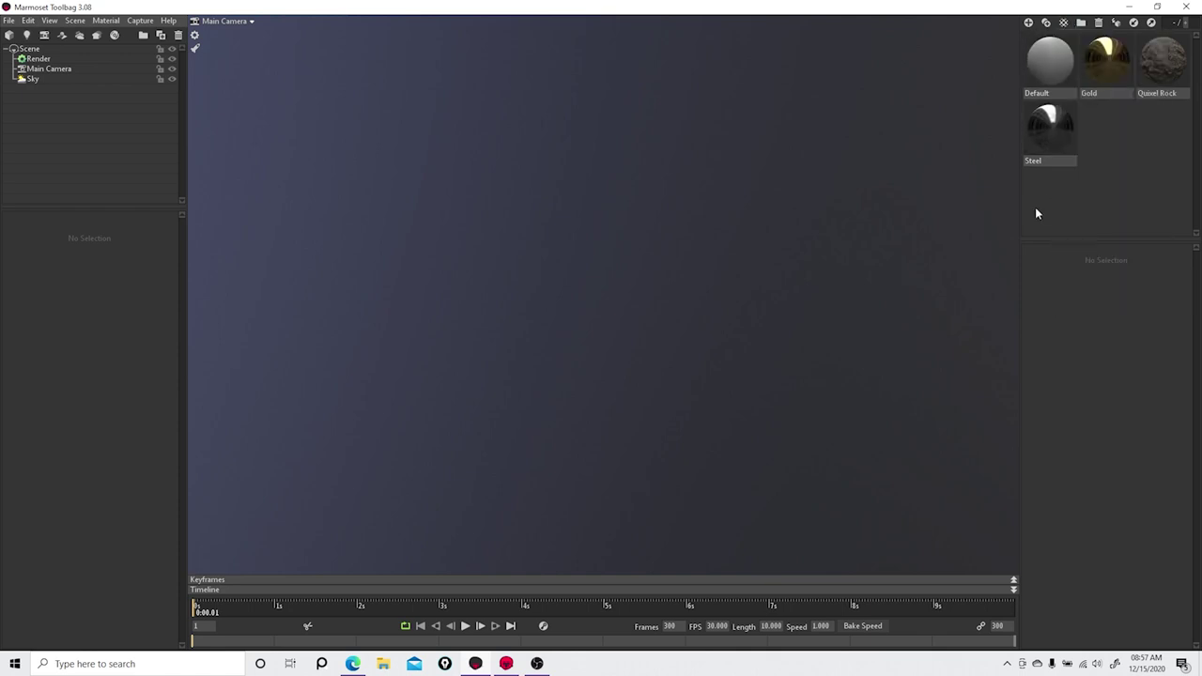
Step: Review the settings of the Render, Sky and Scene objects in the Toolbag 3 scene
{"action": "left_click", "coordinate": [40, 50]}
{"action": "left_click", "coordinate": [40, 58]}
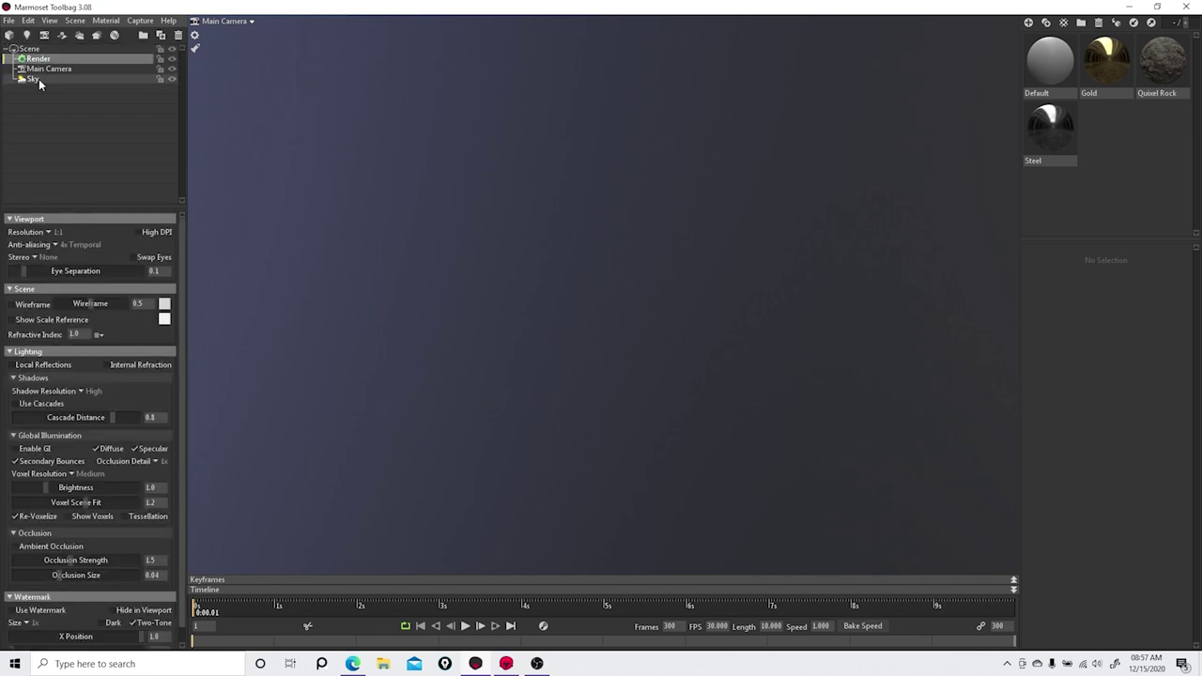
{"action": "key", "text": "Down"}
{"action": "left_click", "coordinate": [40, 80]}
{"action": "left_click", "coordinate": [47, 50]}
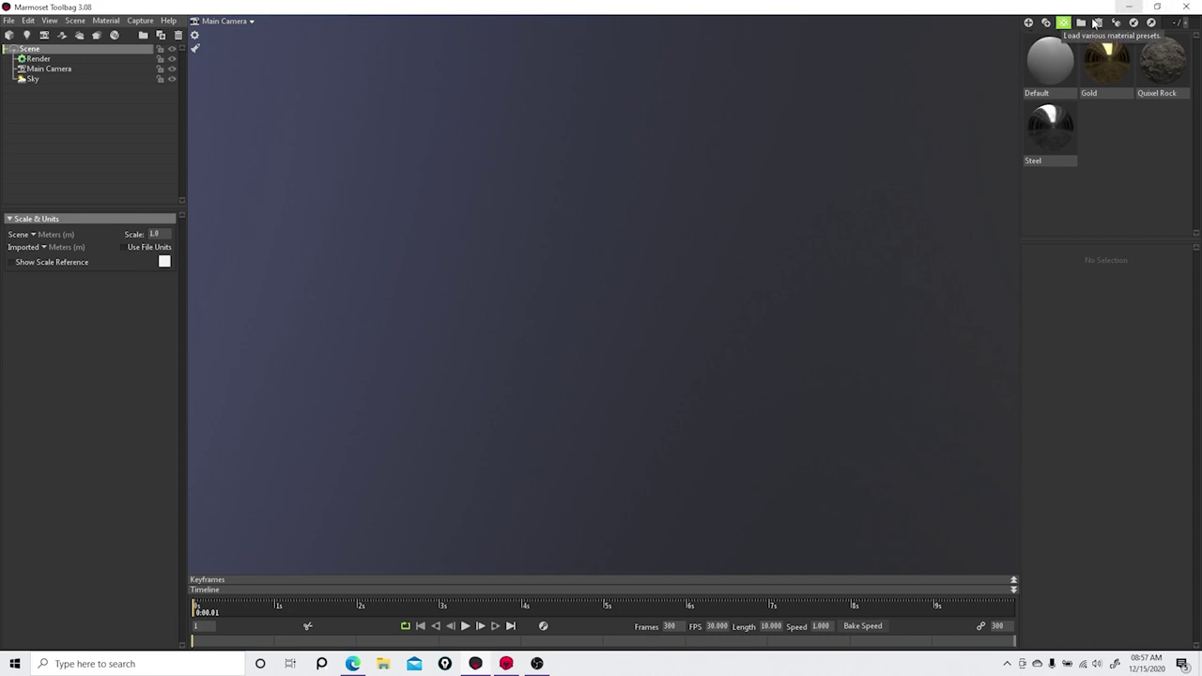
Step: Switch to Toolbag 4 and view the Setup and Texture workspaces, showing the Ceramic materials in the library
{"action": "left_click", "coordinate": [500, 665]}
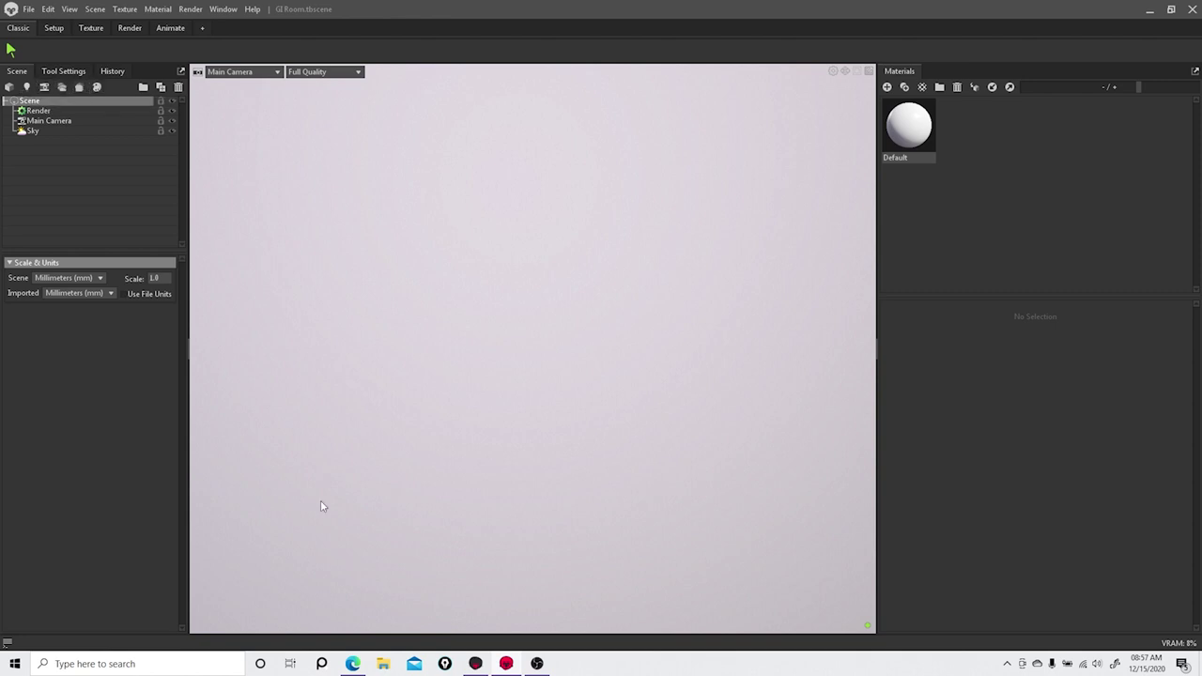
{"action": "left_click", "coordinate": [55, 29]}
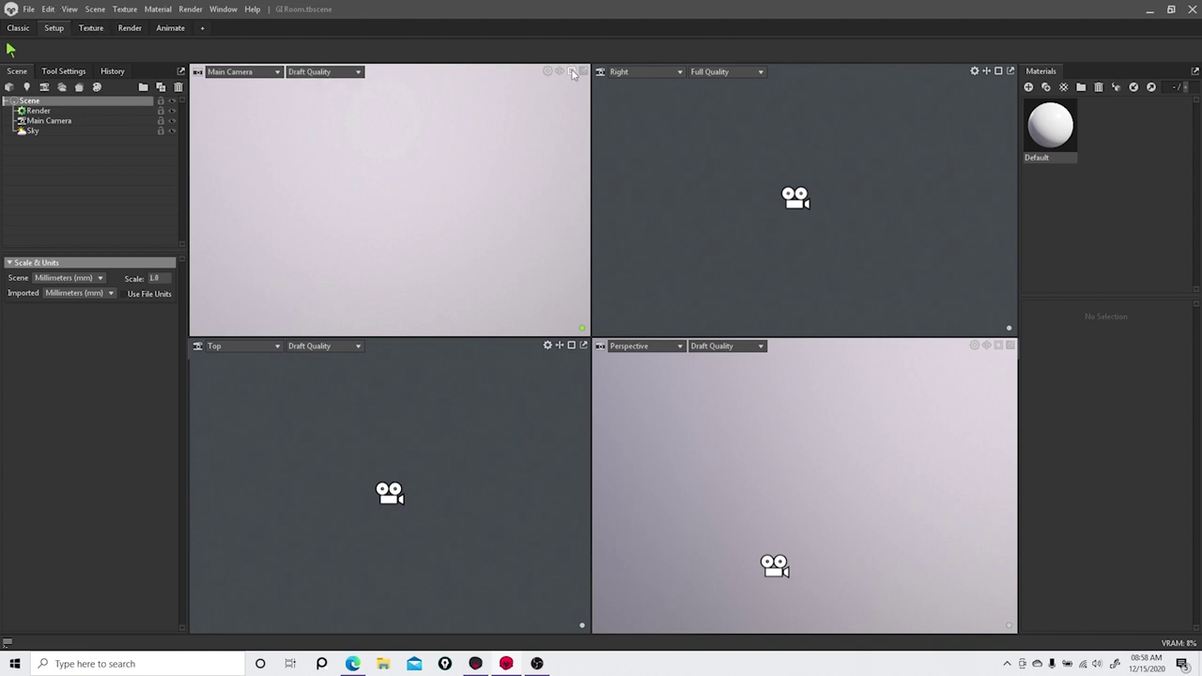
{"action": "left_click", "coordinate": [91, 28]}
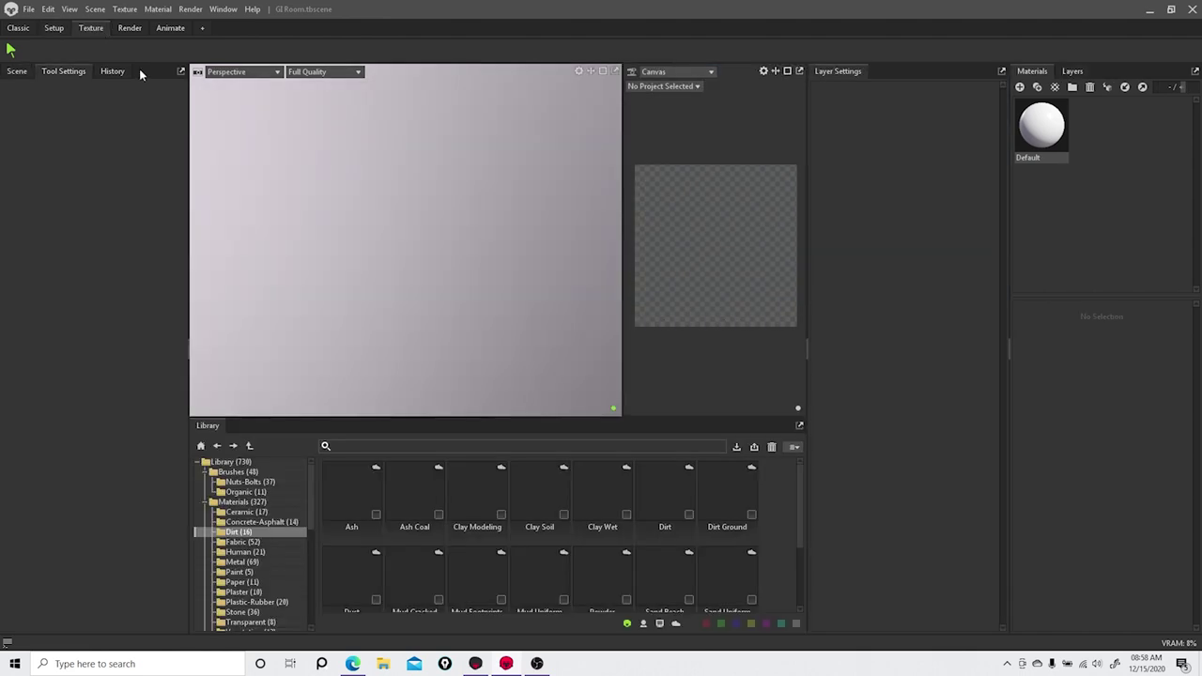
{"action": "left_click", "coordinate": [246, 513]}
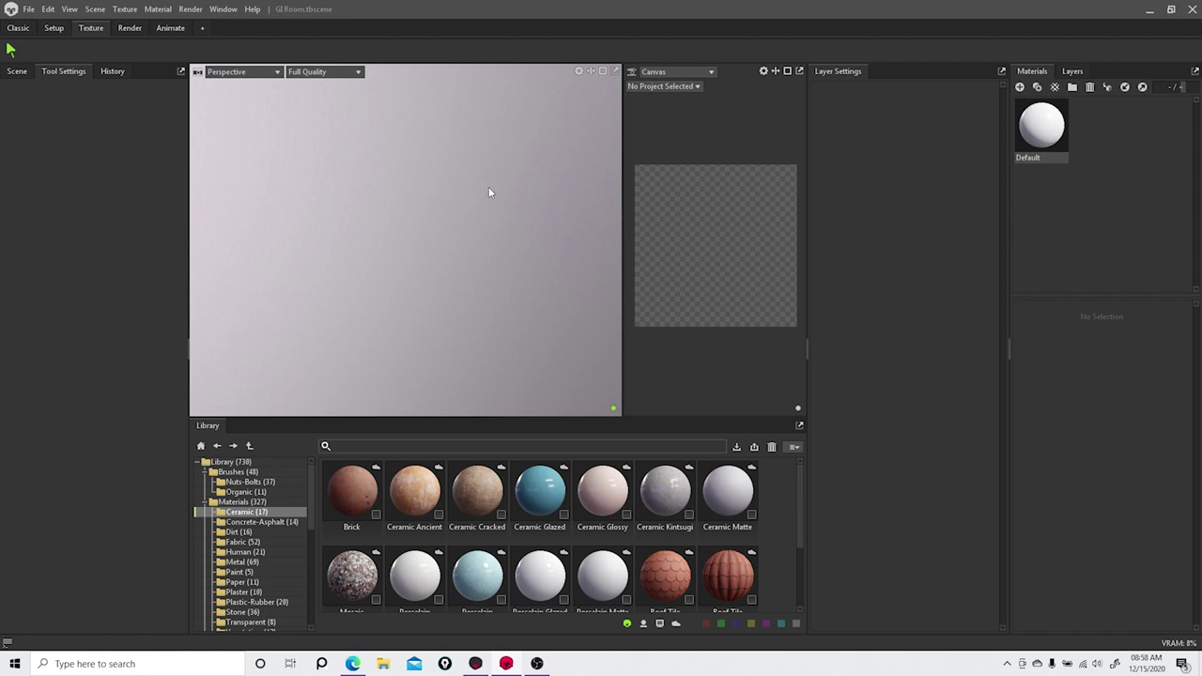
Step: View the Render, Classic and Animate workspace layouts in turn
{"action": "left_click", "coordinate": [130, 28]}
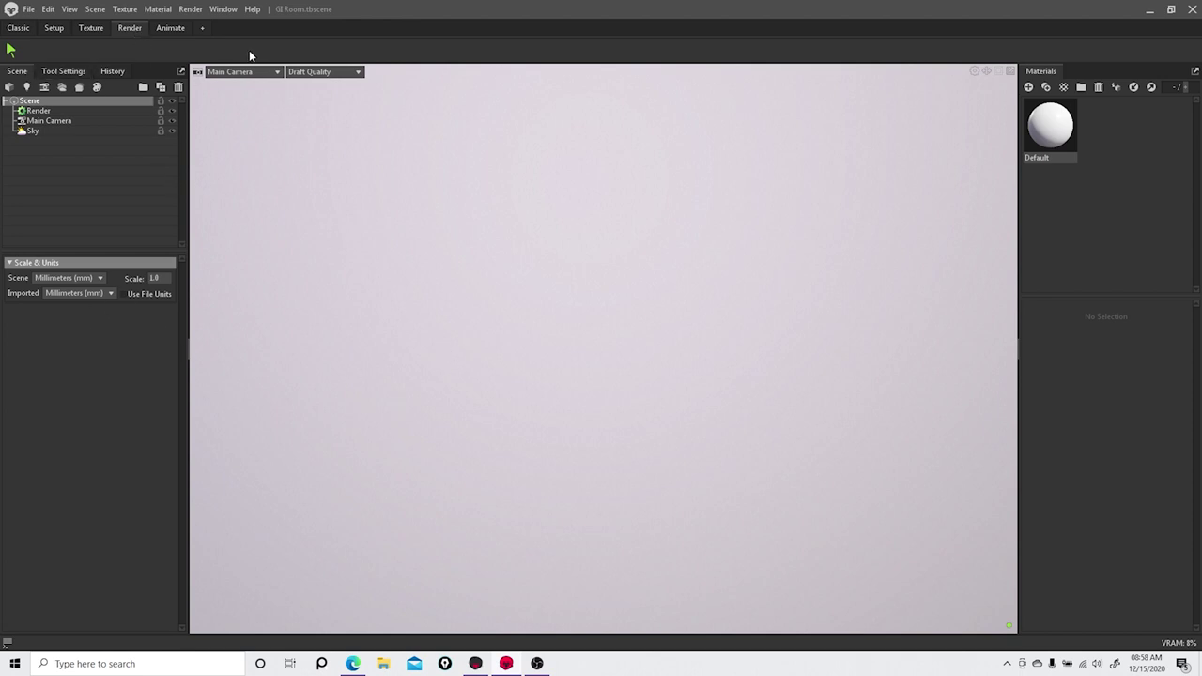
{"action": "left_click", "coordinate": [20, 32]}
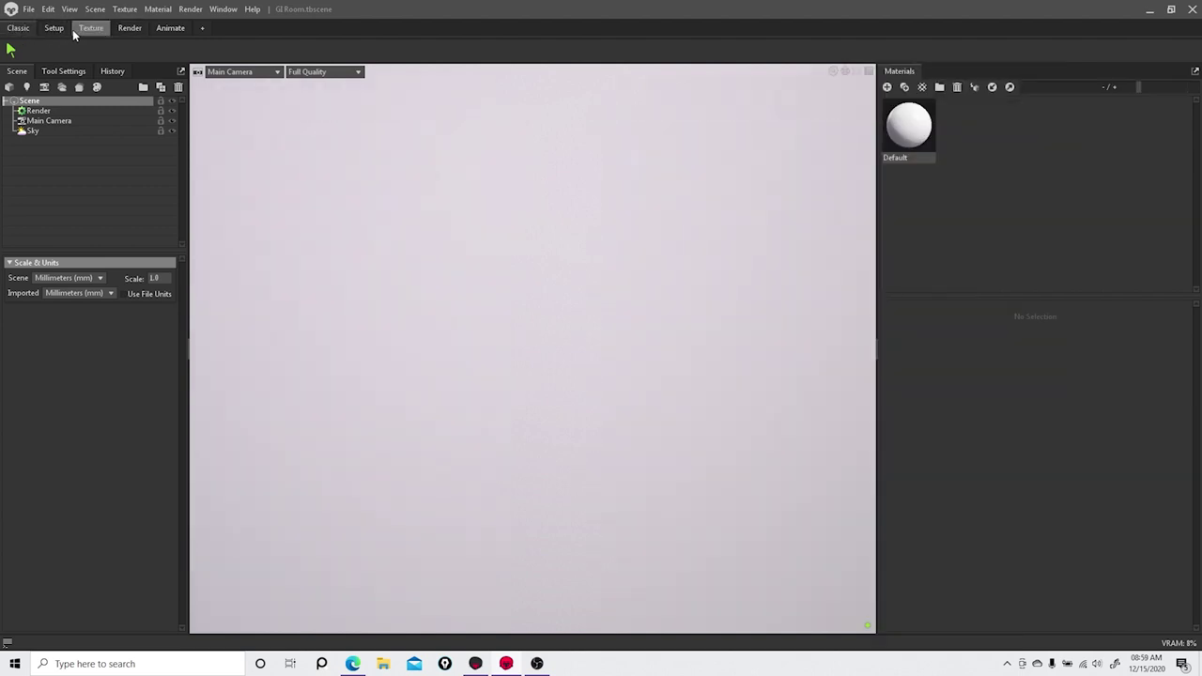
{"action": "left_click", "coordinate": [170, 28]}
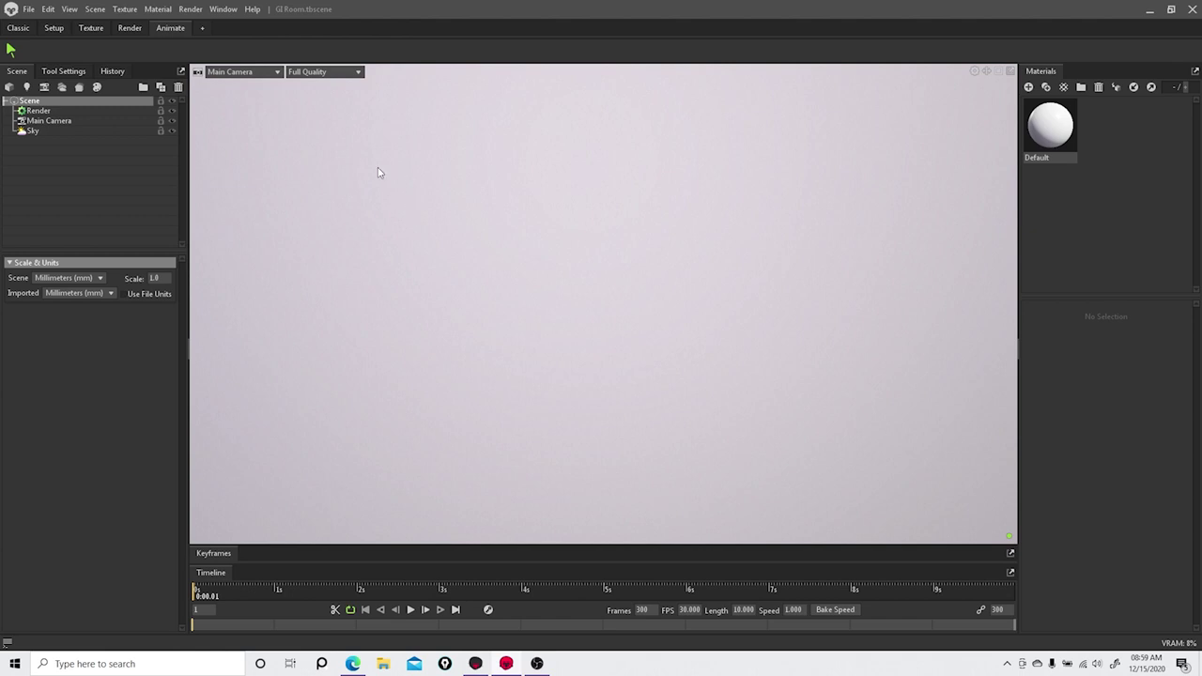
Step: Add a new workspace and rearrange it, docking Materials beside the Scene panel and moving Scene beneath the Timeline
{"action": "left_click", "coordinate": [206, 29]}
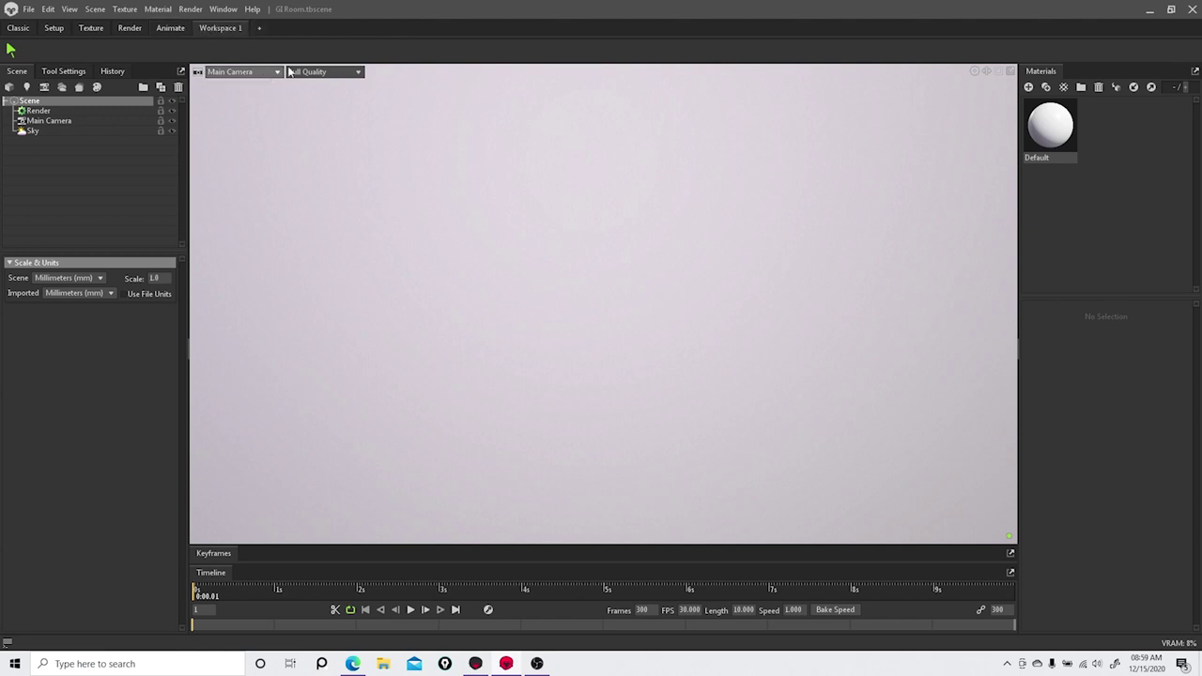
{"action": "left_click_drag", "start_coordinate": [1046, 75], "coordinate": [1, 299]}
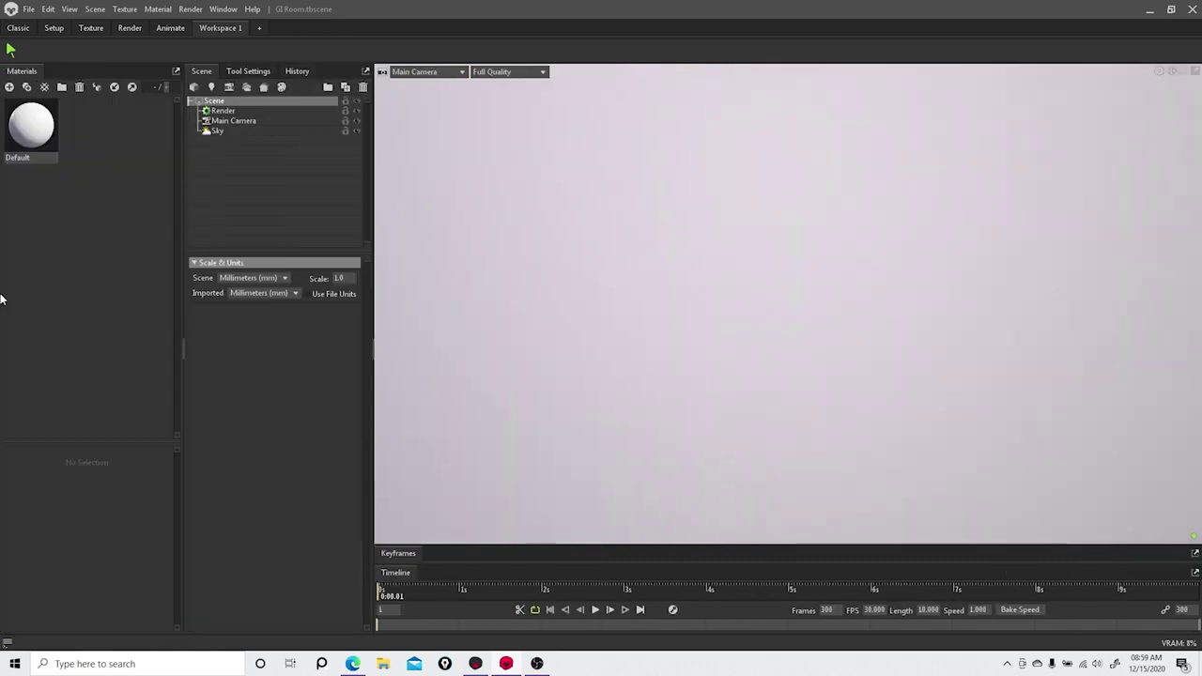
{"action": "left_click_drag", "start_coordinate": [22, 71], "coordinate": [102, 373]}
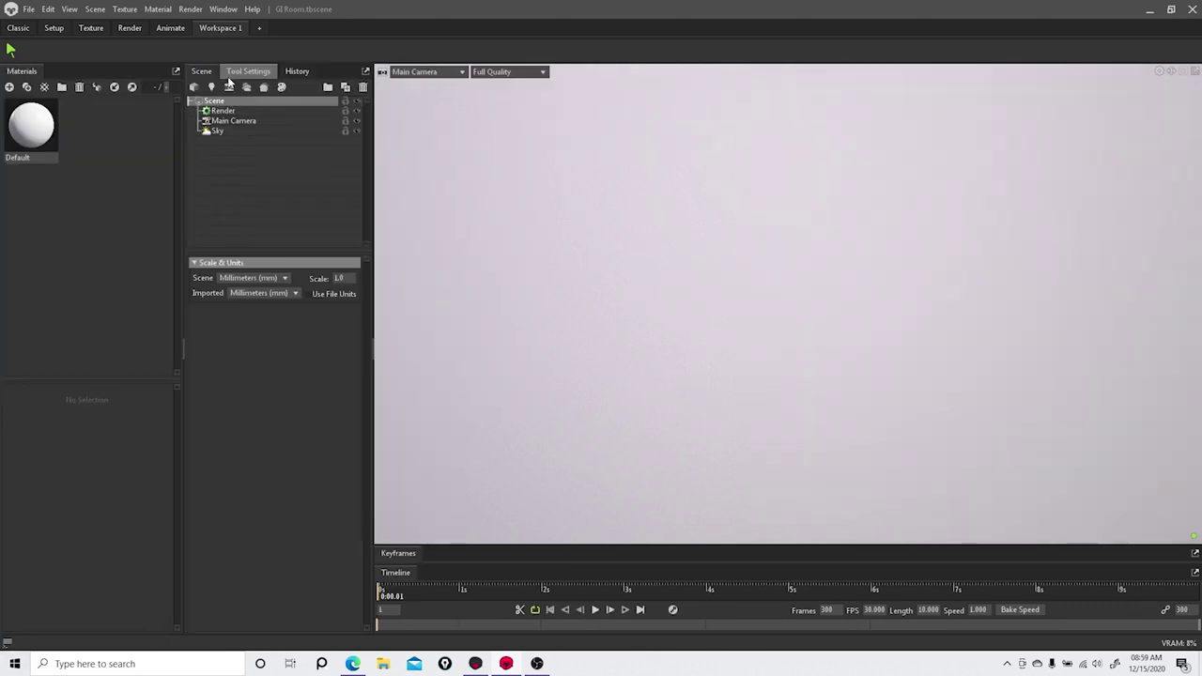
{"action": "left_click_drag", "start_coordinate": [200, 70], "coordinate": [478, 631]}
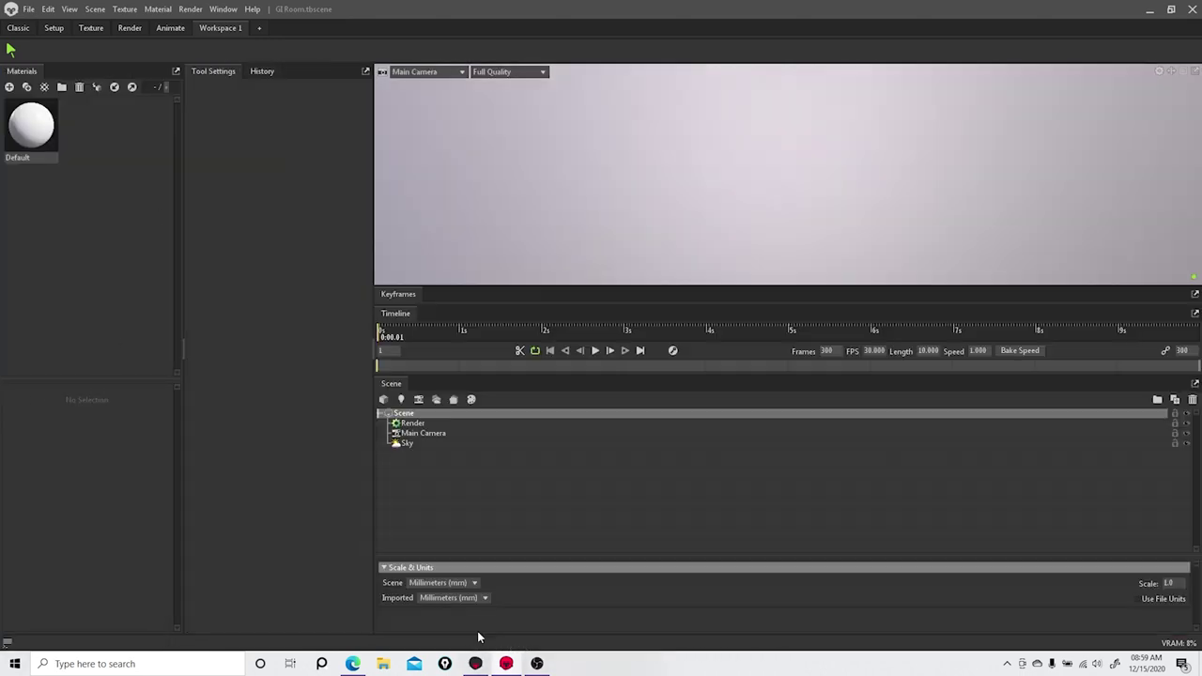
Step: Compare the custom layout with the Animate workspace and the Toolbag 3 interface, and delete Workspace 1
{"action": "left_click", "coordinate": [170, 27]}
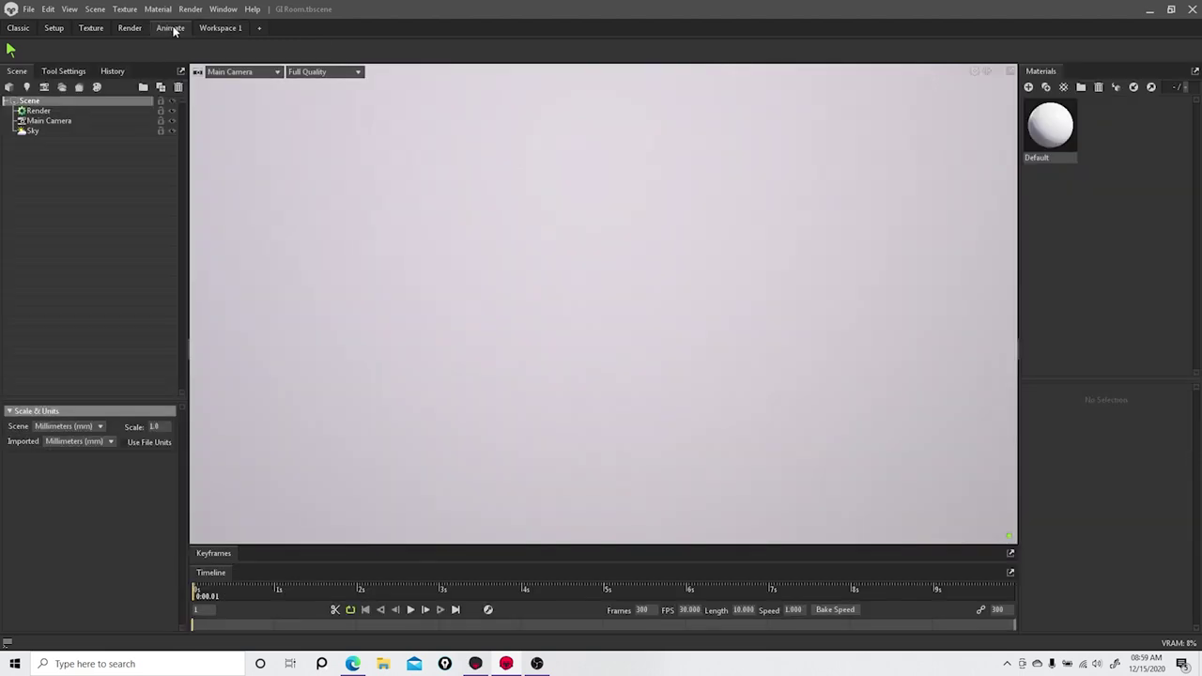
{"action": "left_click", "coordinate": [211, 29]}
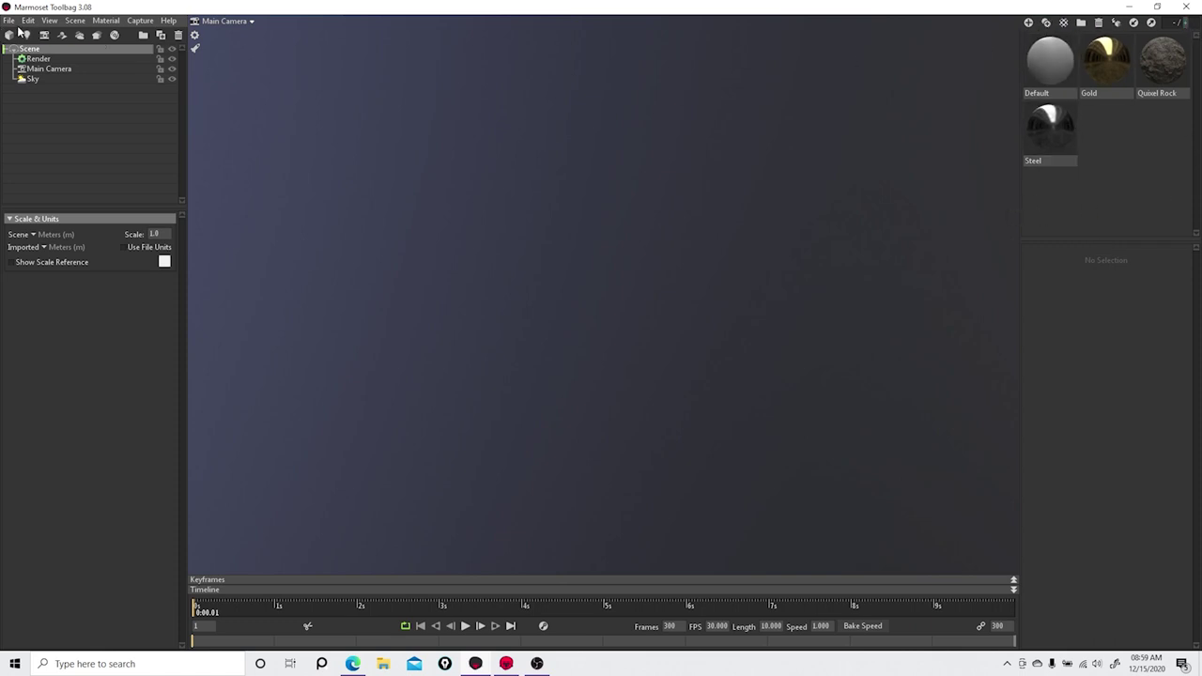
{"action": "left_click", "coordinate": [281, 158]}
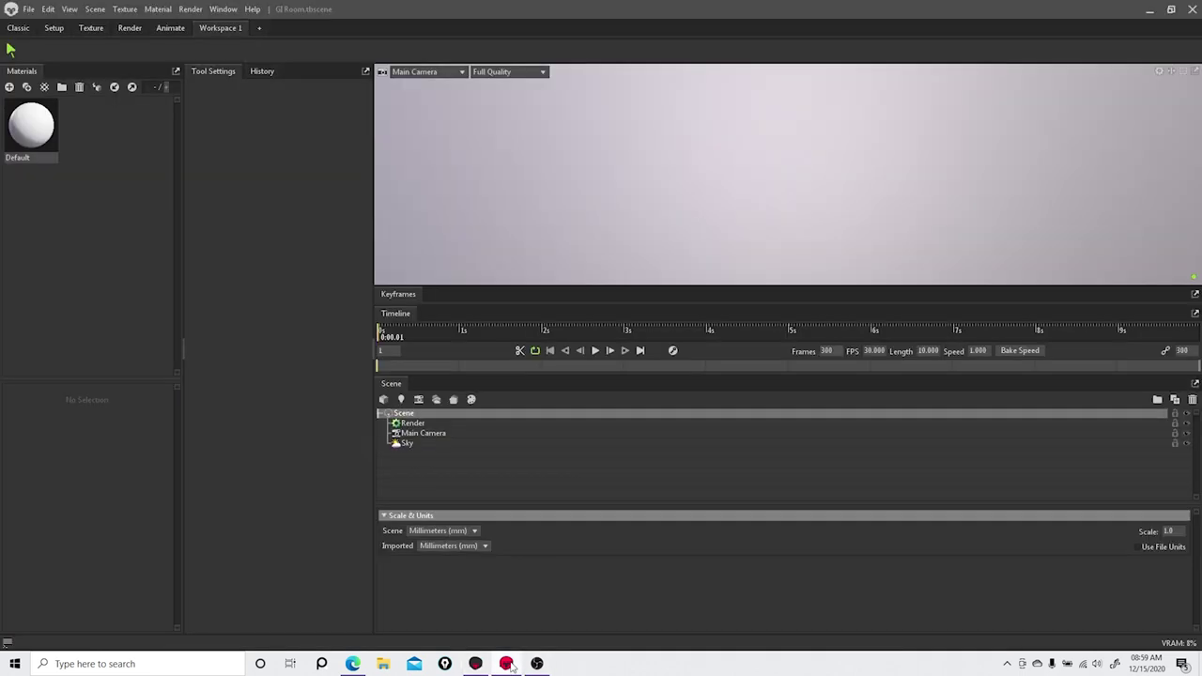
{"action": "right_click", "coordinate": [222, 27]}
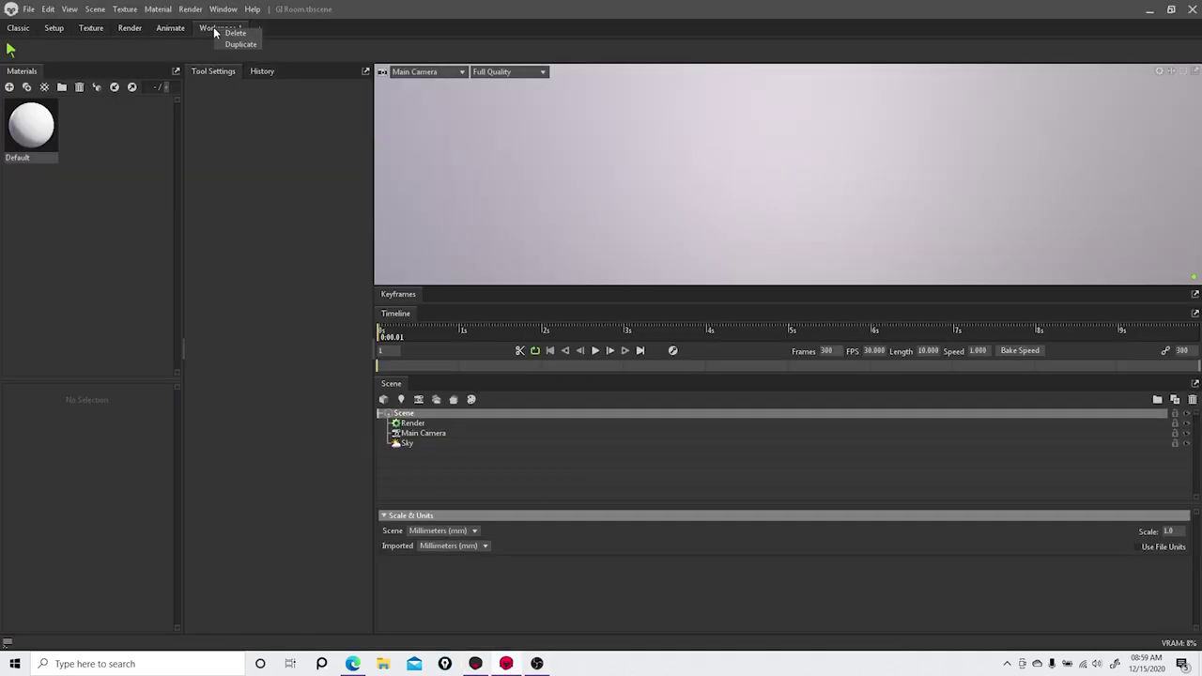
{"action": "left_click", "coordinate": [233, 34]}
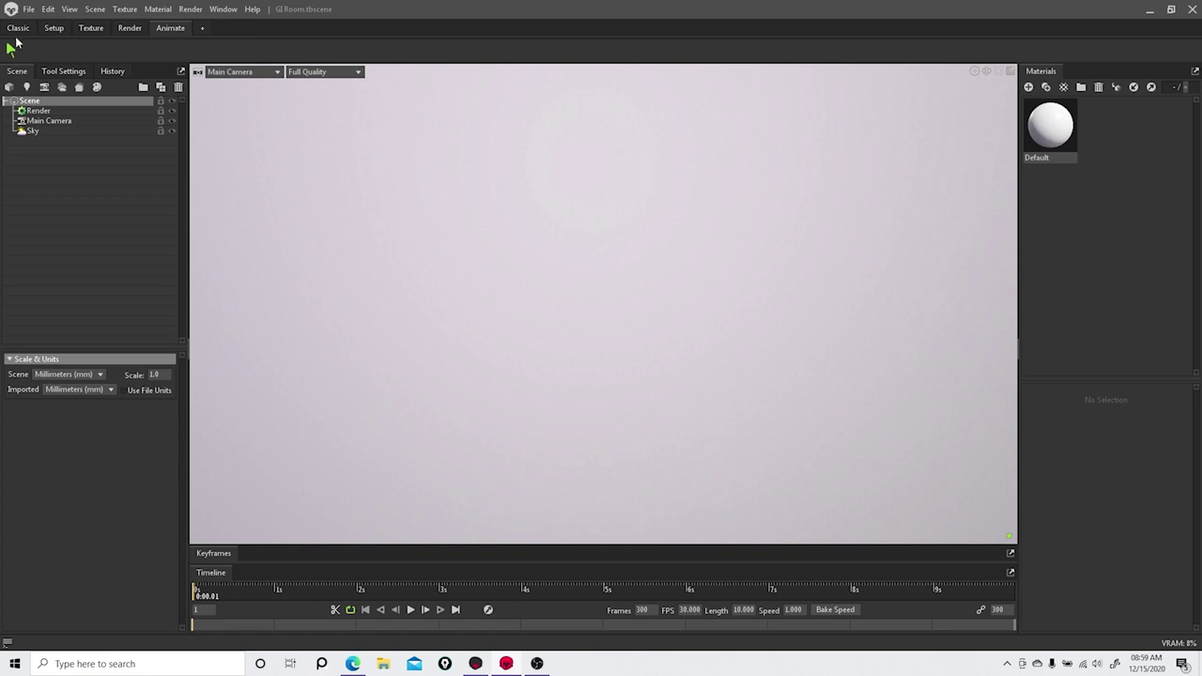
Step: Return to the Classic workspace and open the recent scene Clown_Girl_0001.tbscene
{"action": "left_click", "coordinate": [22, 8]}
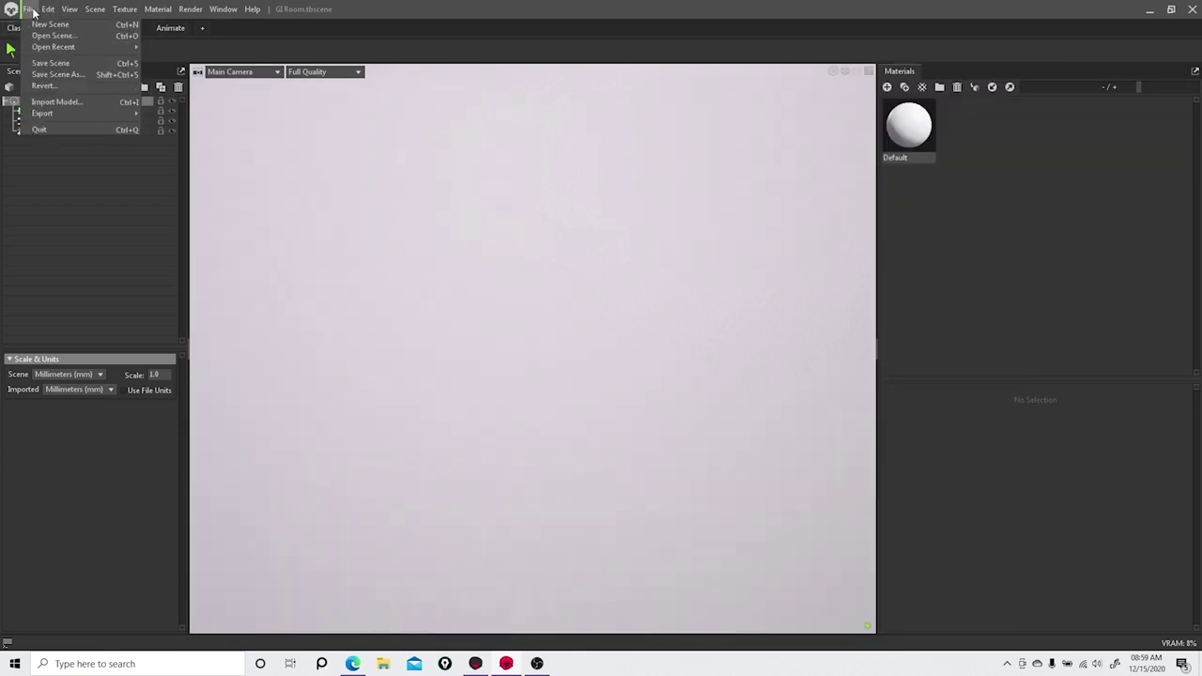
{"action": "mouse_move", "coordinate": [46, 47]}
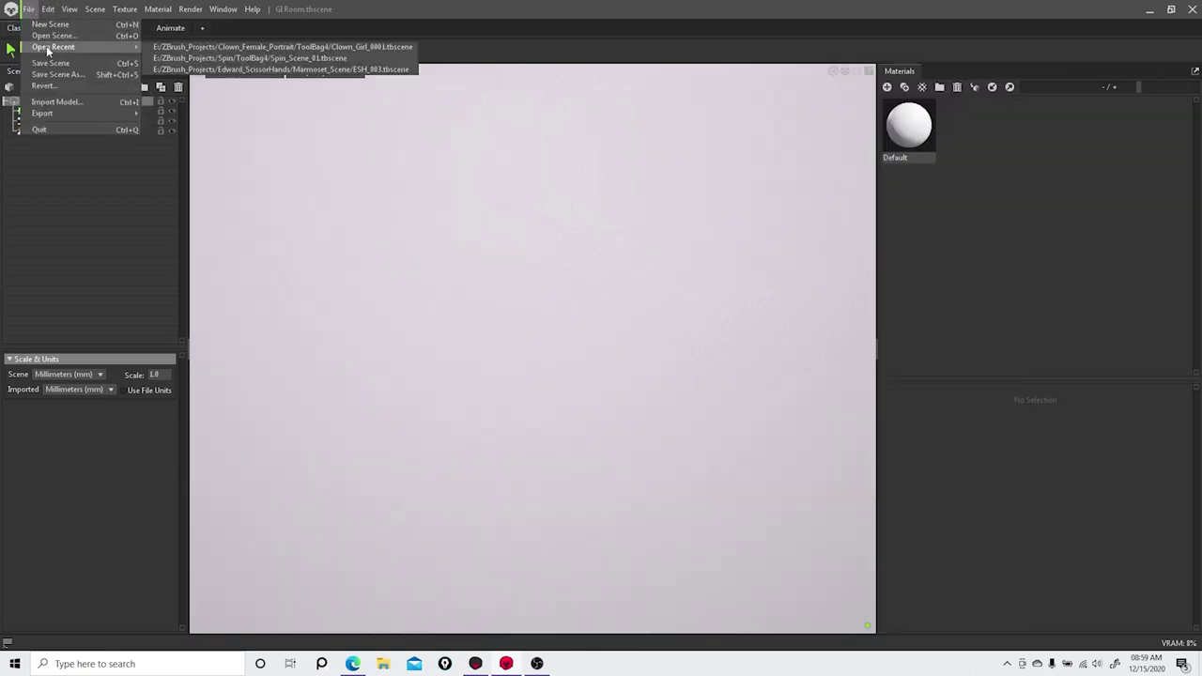
{"action": "left_click", "coordinate": [305, 47]}
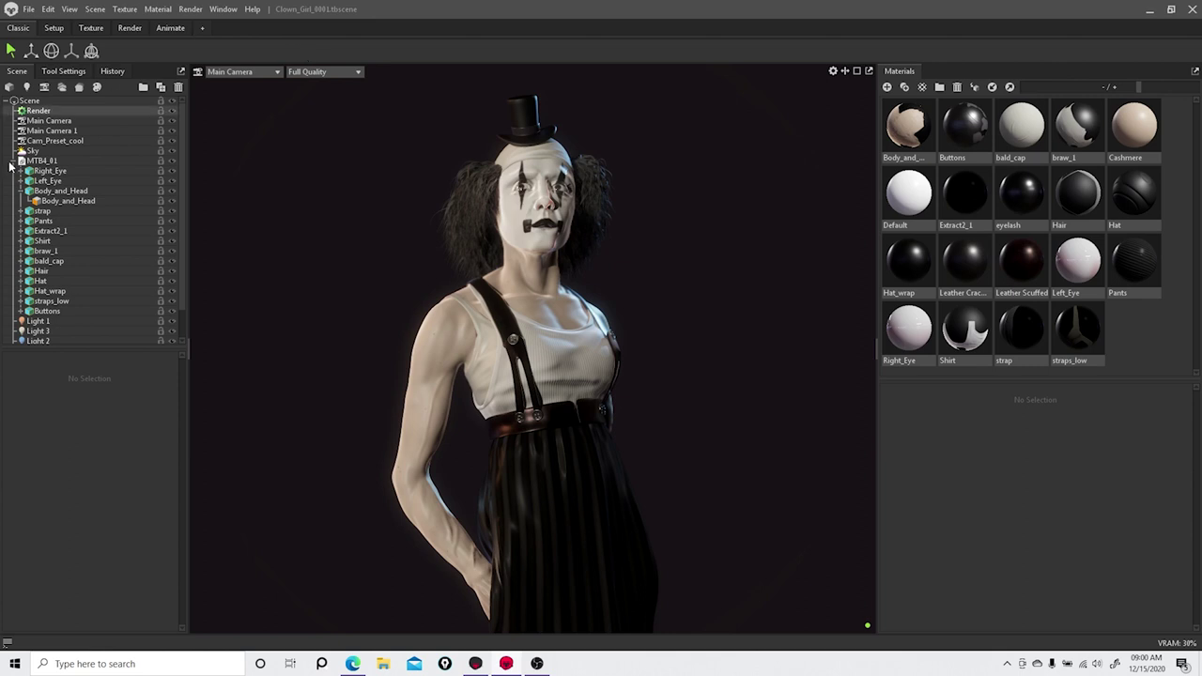
Step: Inspect the clown model and the MTB4_01 group's file settings and mesh hierarchy
{"action": "left_click_drag", "start_coordinate": [716, 261], "coordinate": [755, 255]}
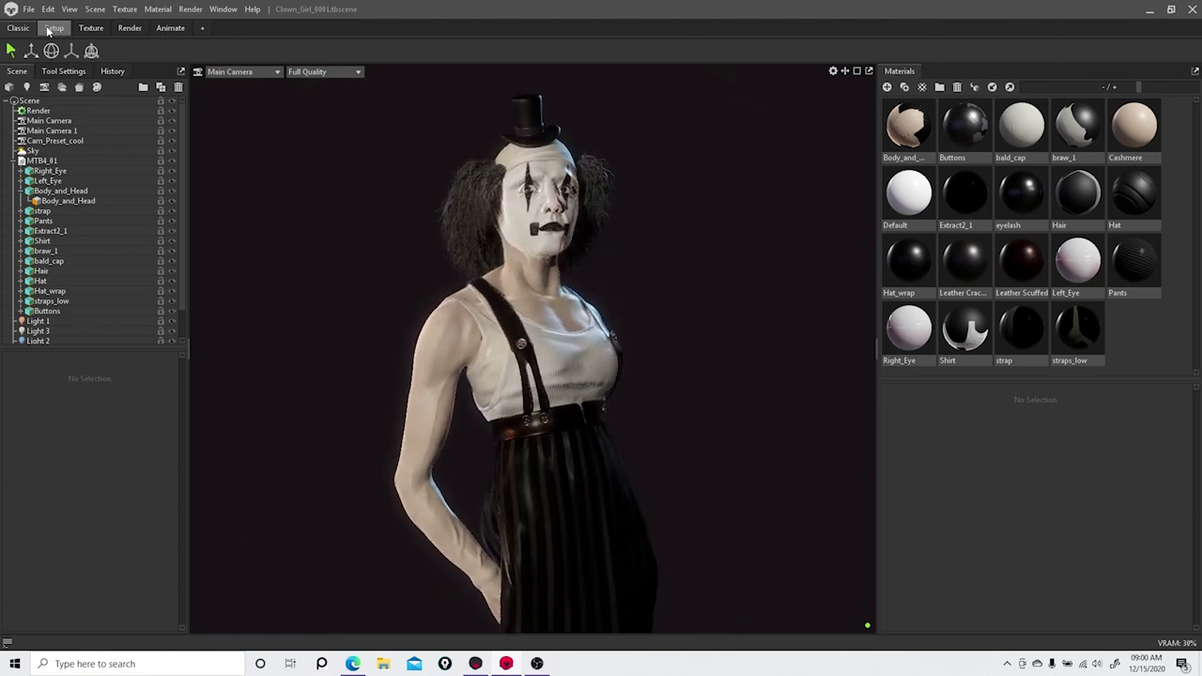
{"action": "left_click", "coordinate": [16, 161]}
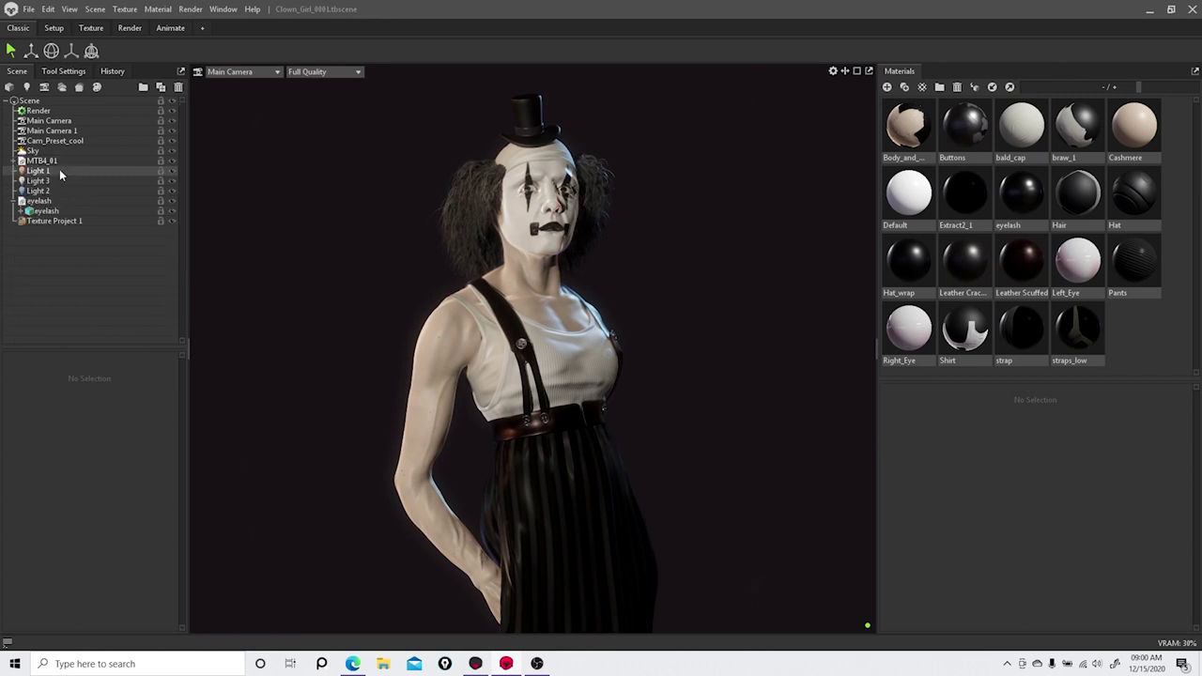
{"action": "left_click", "coordinate": [57, 160]}
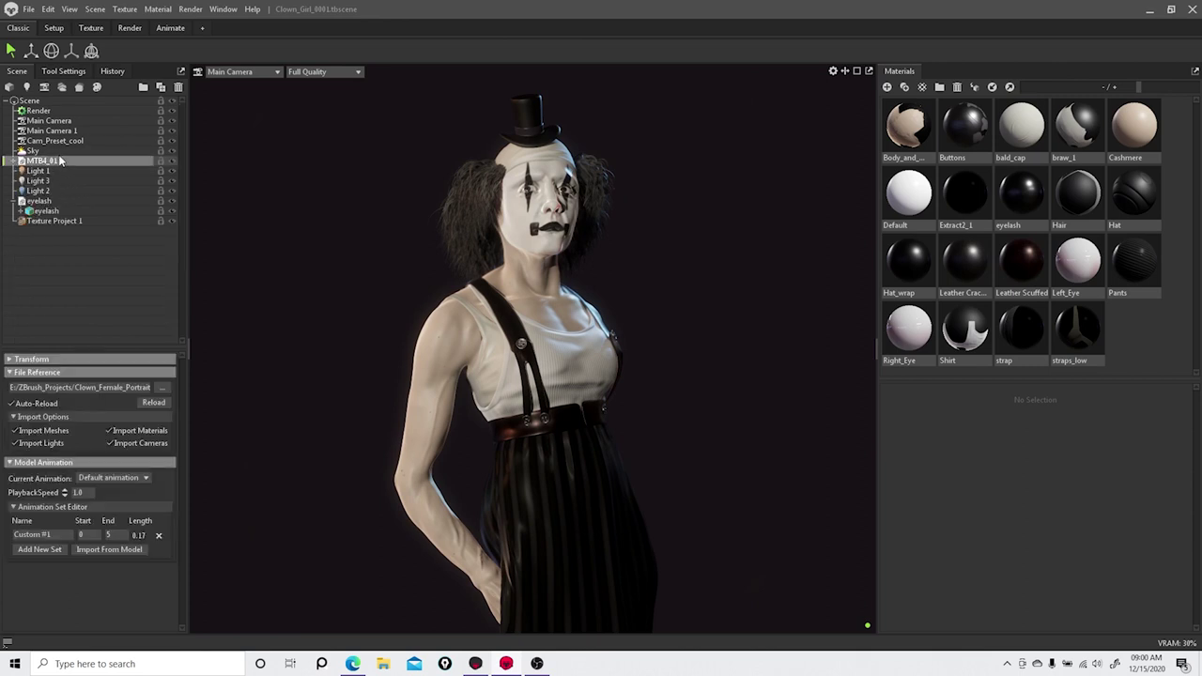
{"action": "left_click", "coordinate": [12, 163]}
{"action": "left_click", "coordinate": [26, 191]}
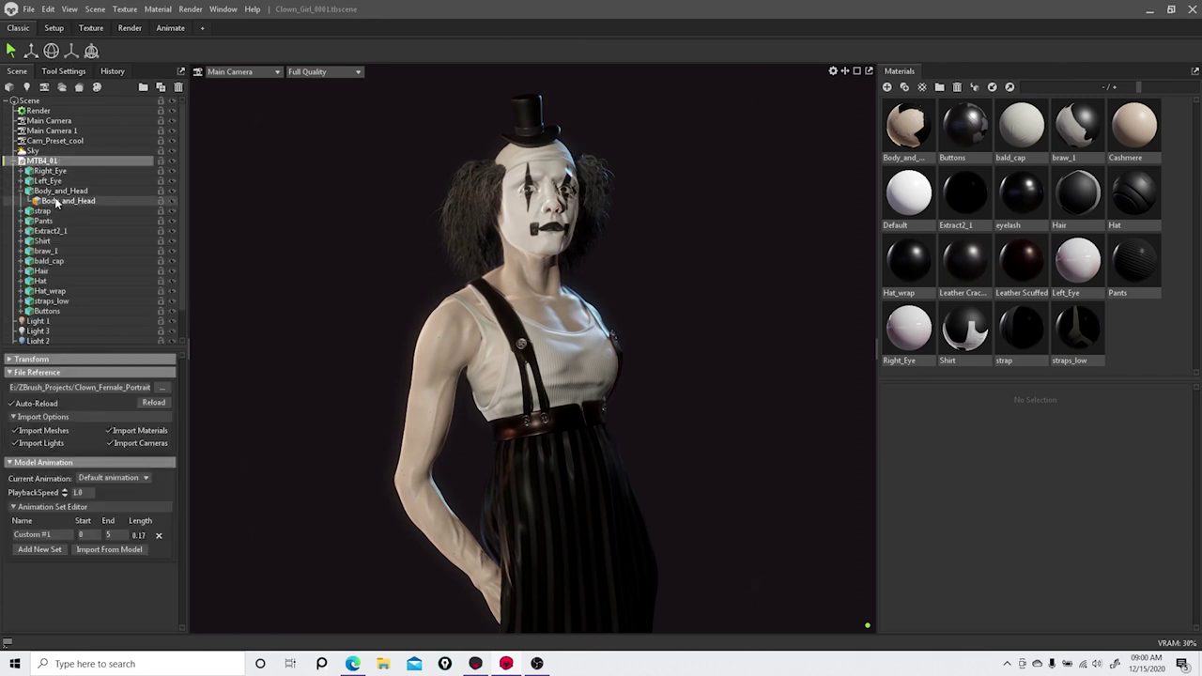
Step: Select the Body_and_Head mesh, review all its material settings, and collapse its entry in the scene hierarchy
{"action": "left_click", "coordinate": [57, 190]}
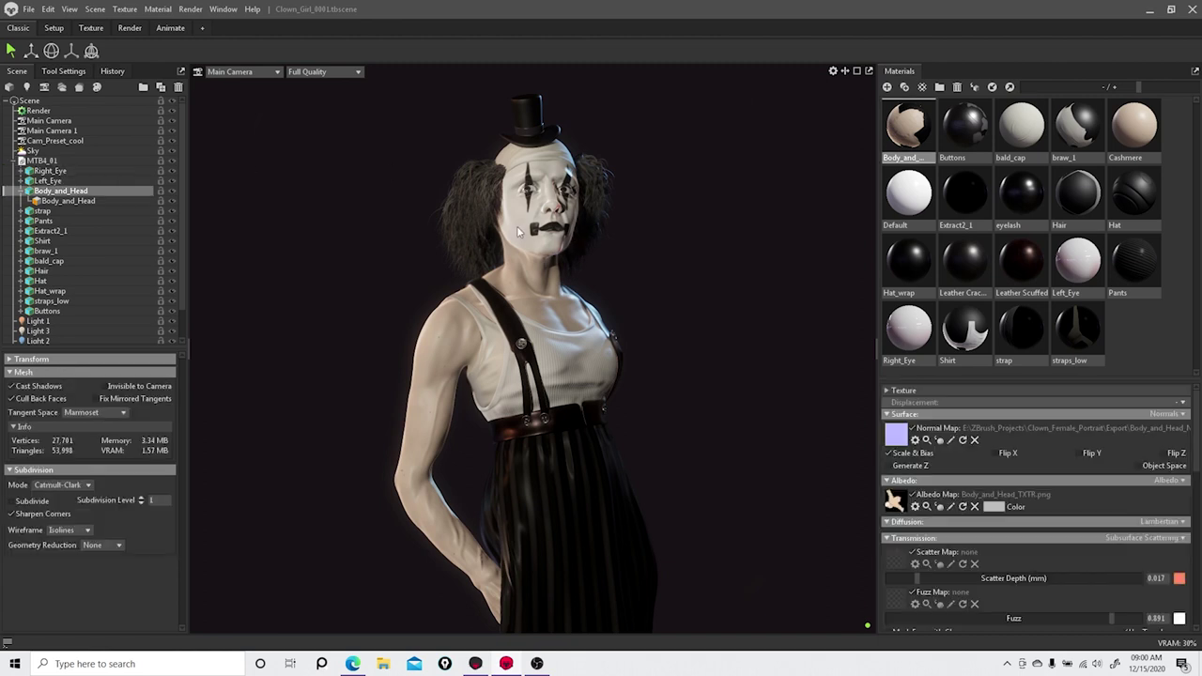
{"action": "scroll", "coordinate": [958, 469], "scroll_direction": "down", "scroll_amount": 2}
{"action": "scroll", "coordinate": [1002, 475], "scroll_direction": "down", "scroll_amount": 10}
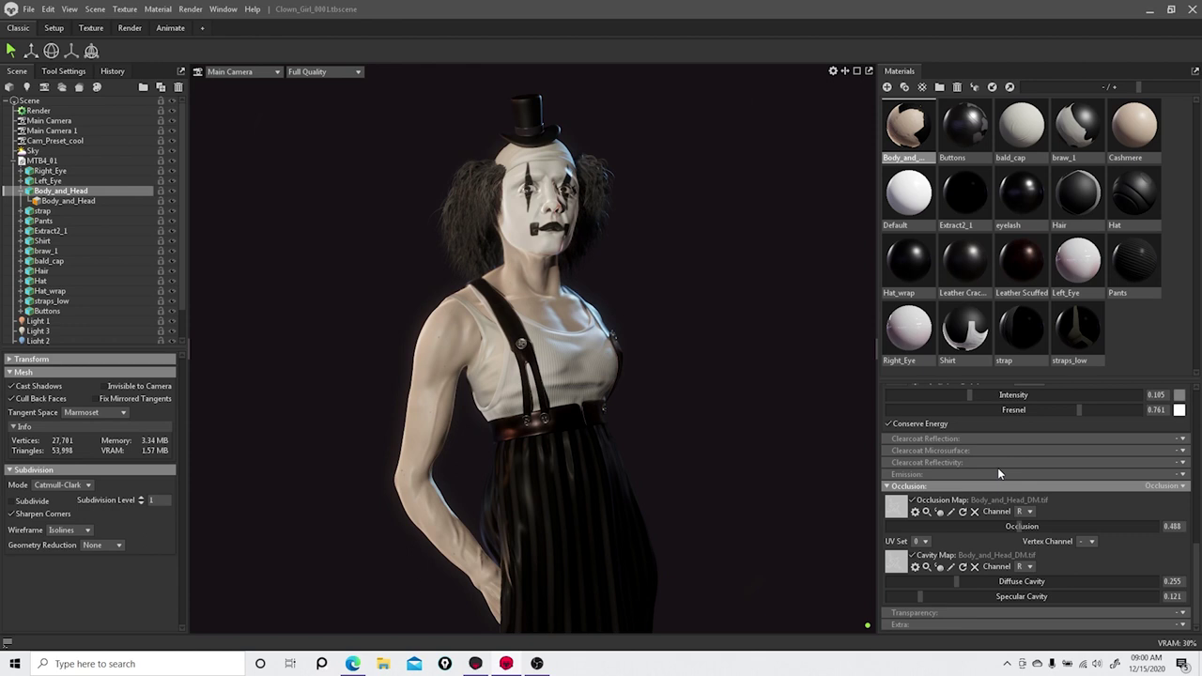
{"action": "scroll", "coordinate": [996, 465], "scroll_direction": "up", "scroll_amount": 10}
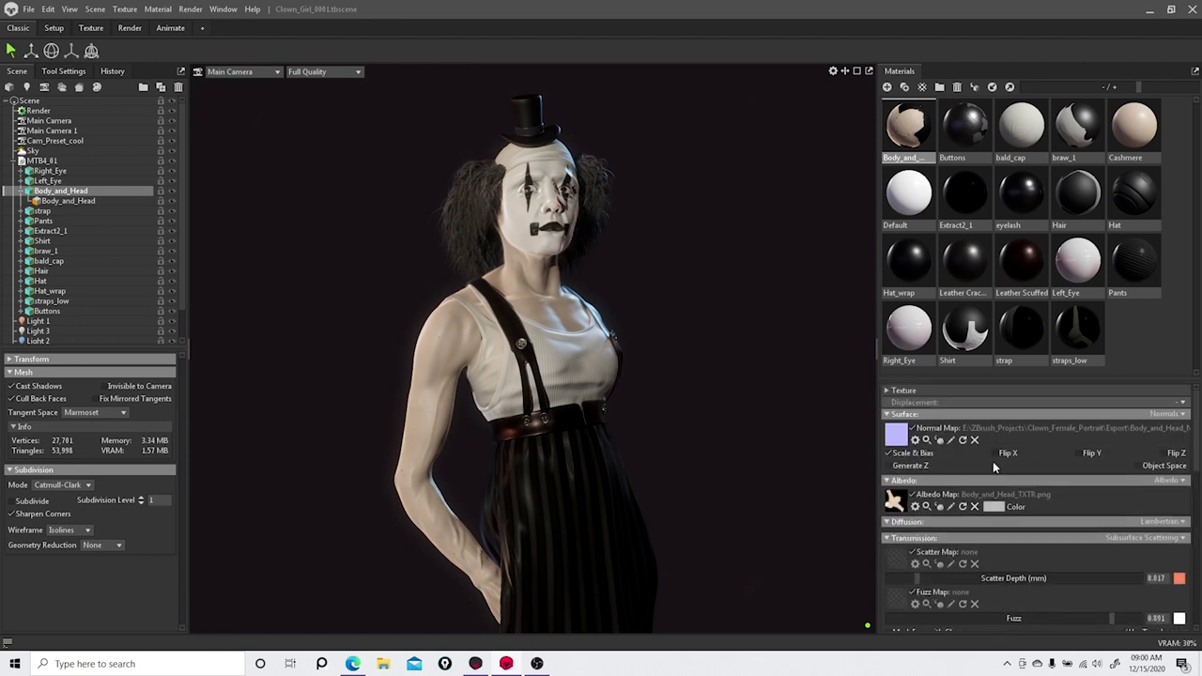
{"action": "left_click", "coordinate": [23, 192]}
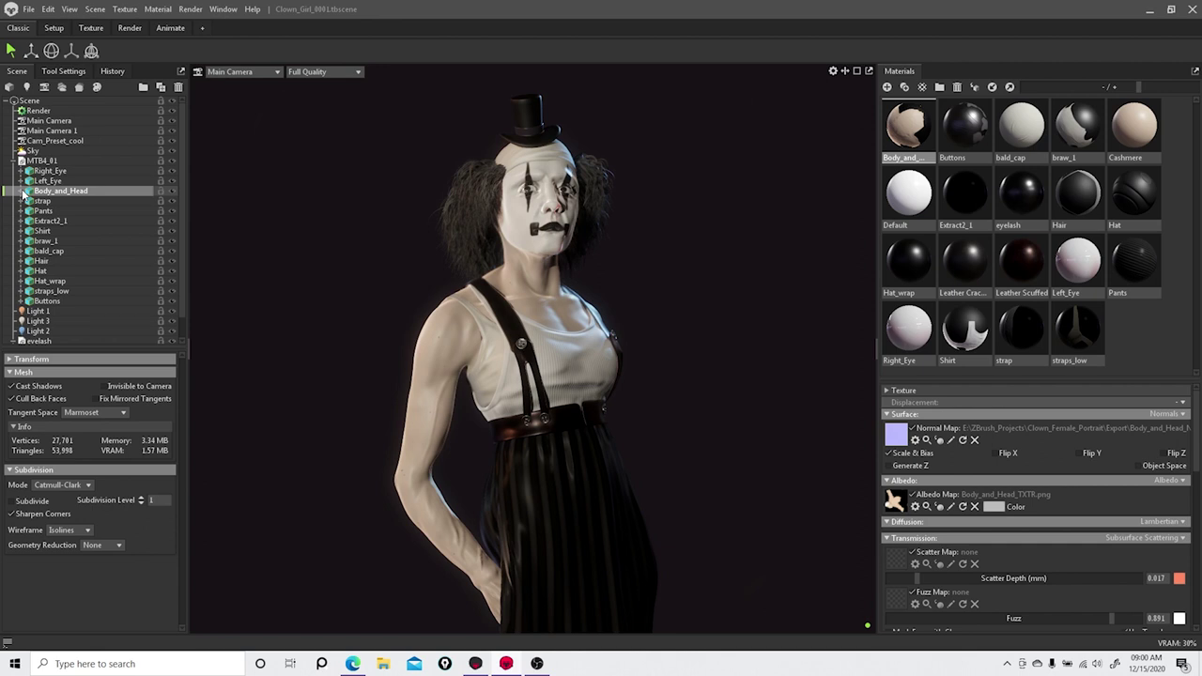
Step: Switch to the Setup workspace to view the clown scene in four viewports
{"action": "left_click", "coordinate": [53, 29]}
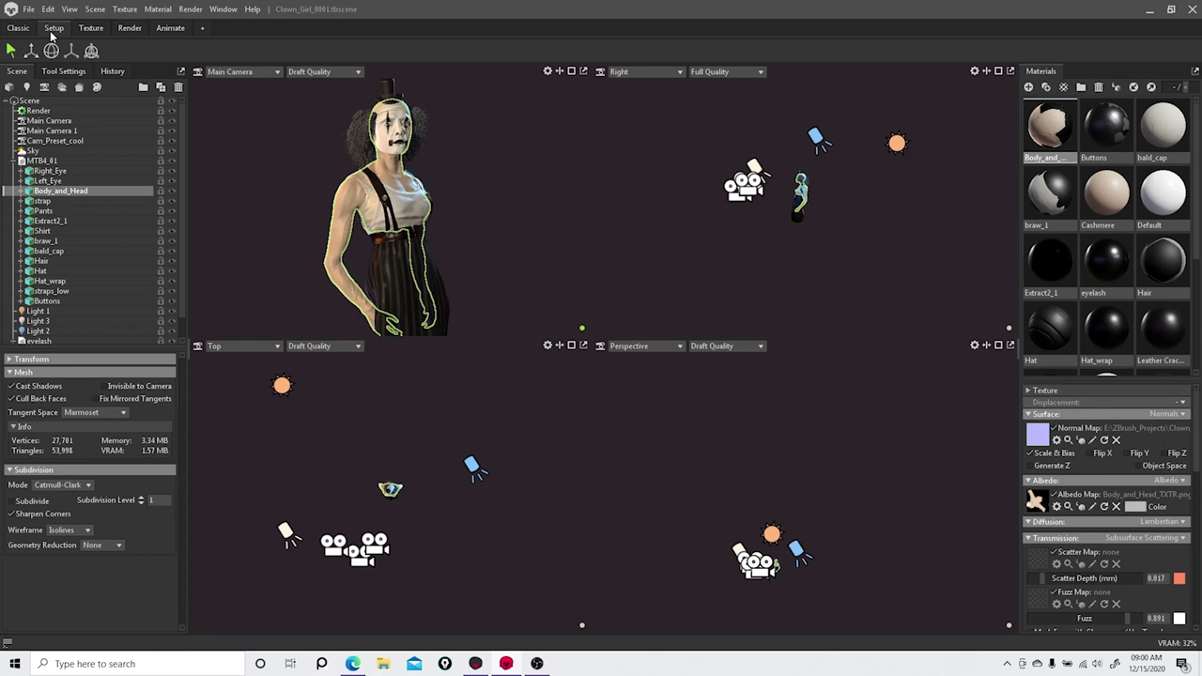
Step: Bring the clown model closer and frame it in the Right and Perspective viewports
{"action": "scroll", "coordinate": [839, 170], "scroll_direction": "up", "scroll_amount": 5}
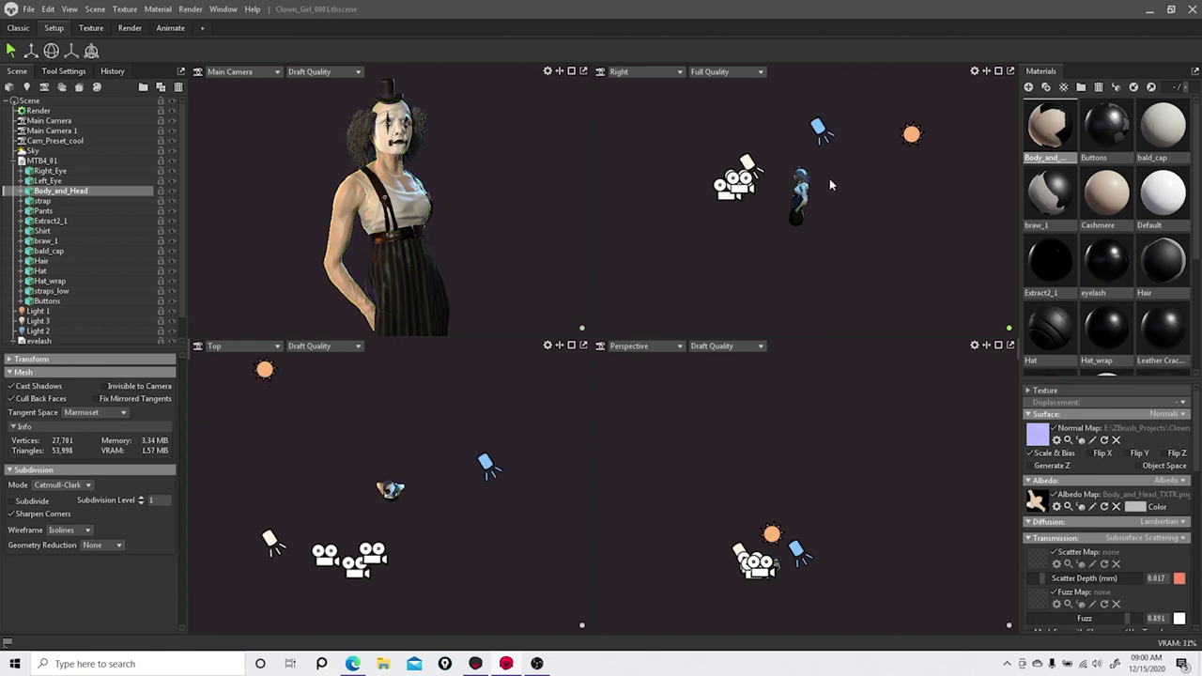
{"action": "right_click", "coordinate": [843, 203]}
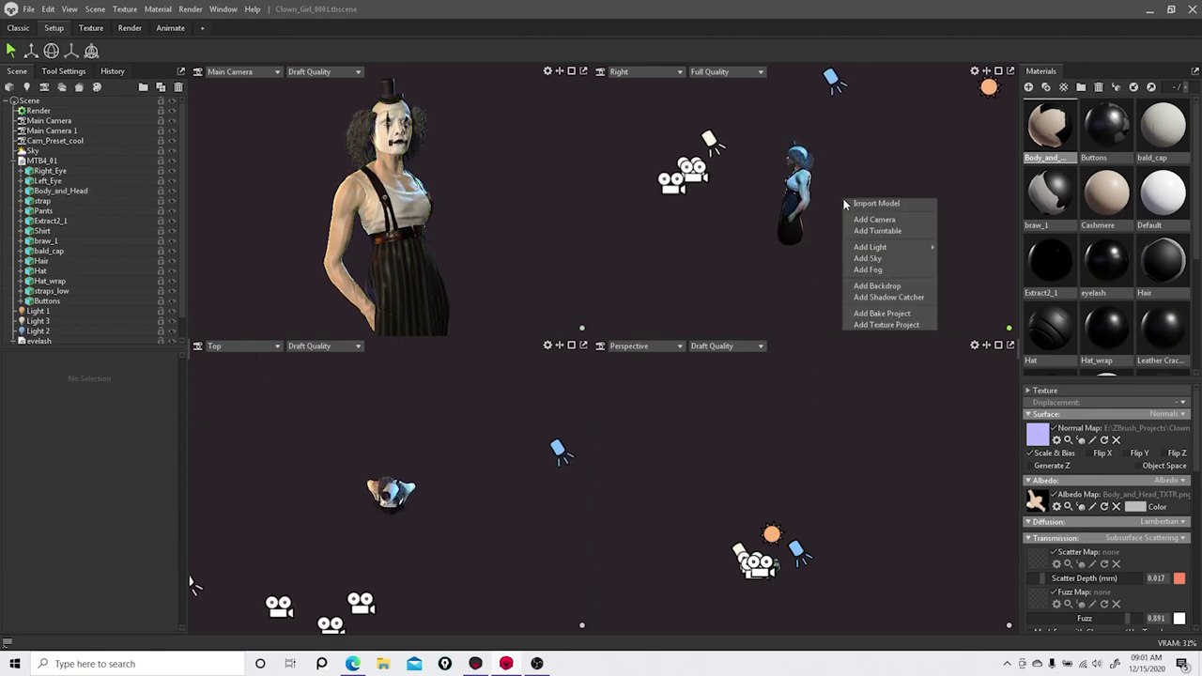
{"action": "middle_click_drag", "start_coordinate": [844, 158], "coordinate": [832, 255]}
{"action": "left_click_drag", "start_coordinate": [828, 522], "coordinate": [855, 442]}
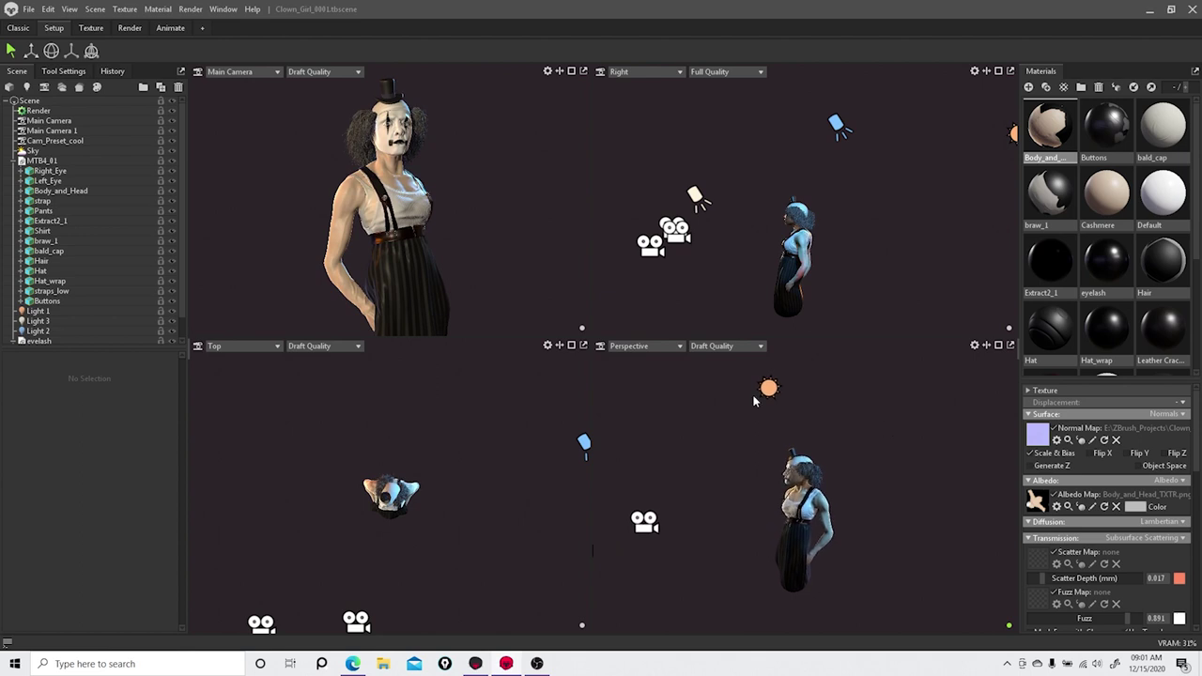
Step: Select the Render object, review the Main Camera viewport's quality options, and compare with the Toolbag 3 viewport before returning to Toolbag 4
{"action": "left_click", "coordinate": [58, 112]}
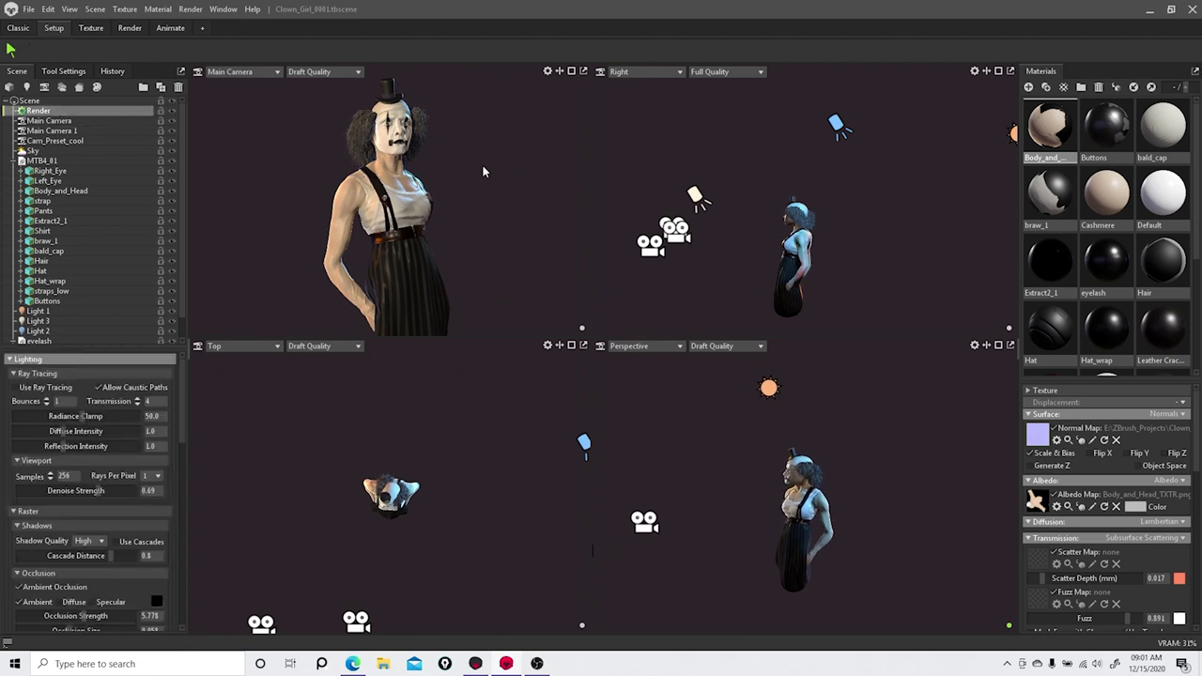
{"action": "left_click", "coordinate": [318, 72]}
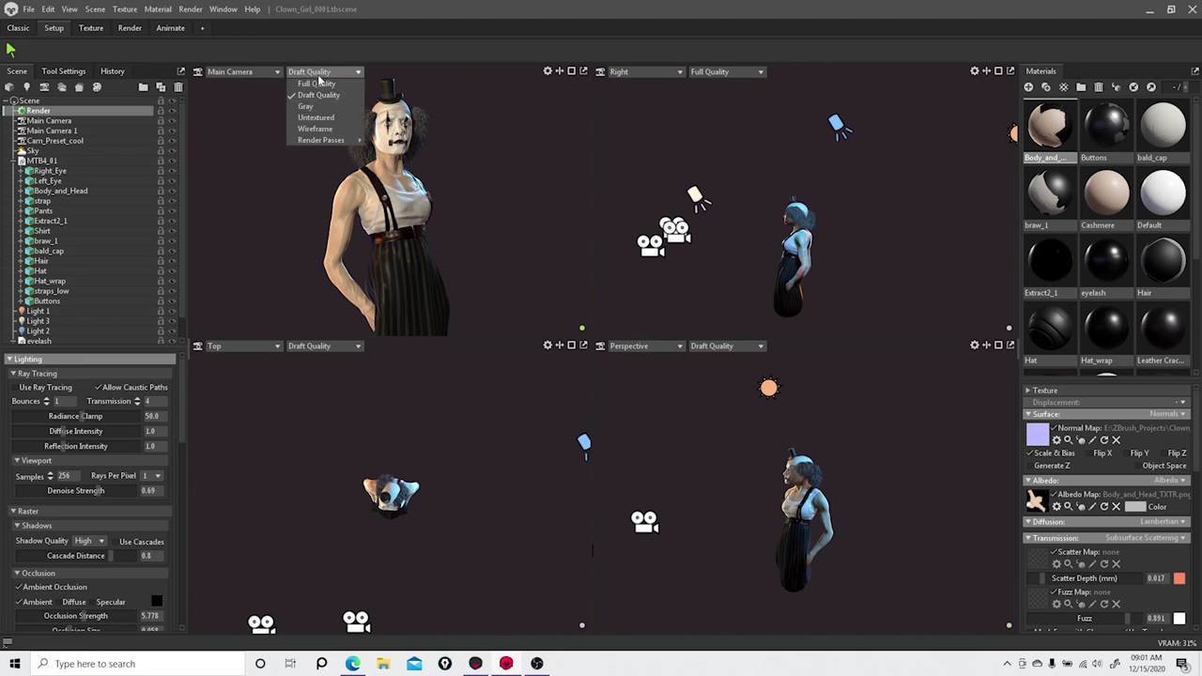
{"action": "mouse_move", "coordinate": [478, 671]}
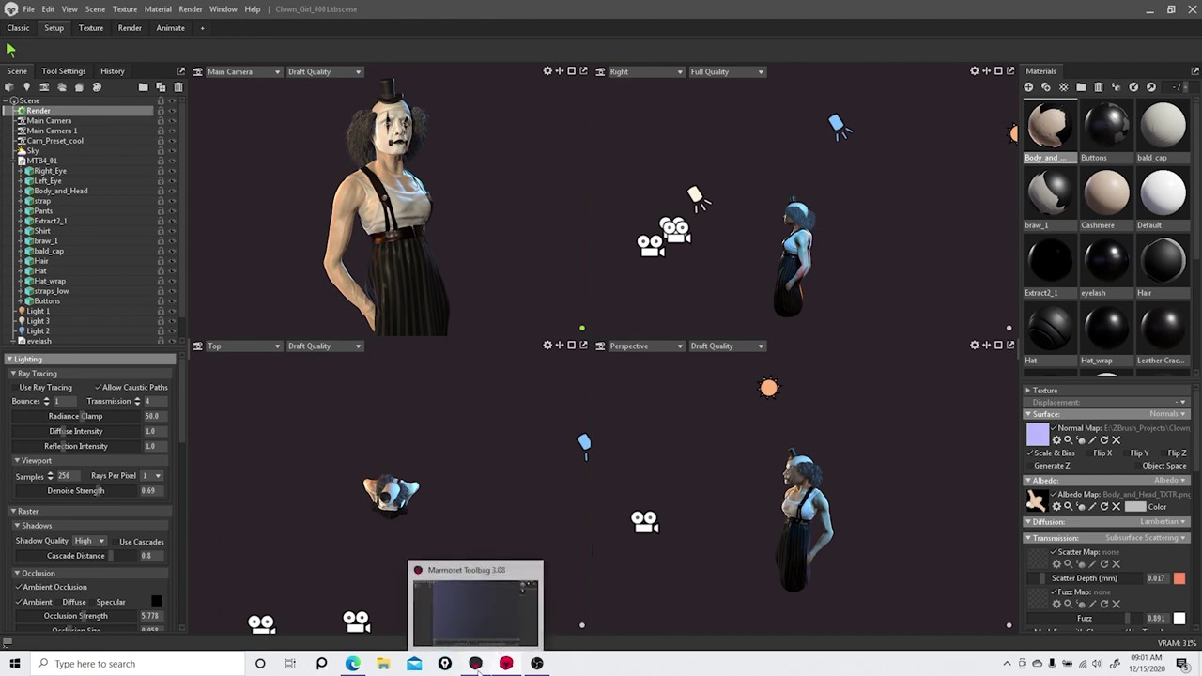
{"action": "left_click", "coordinate": [475, 639]}
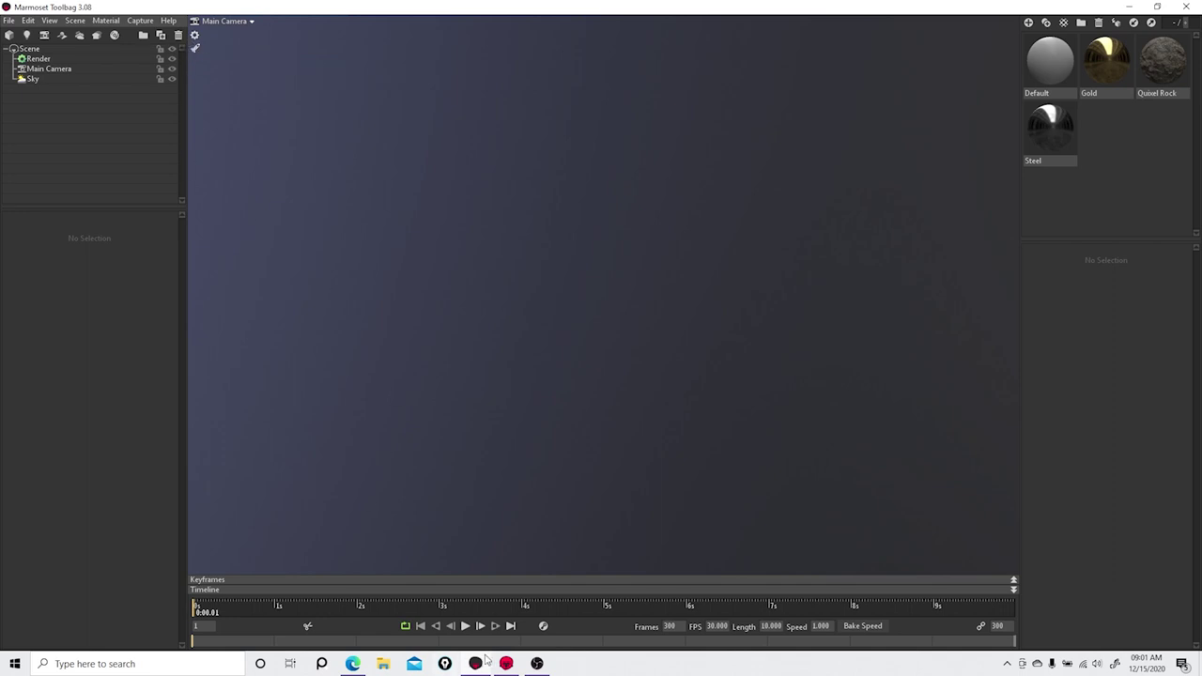
{"action": "mouse_move", "coordinate": [505, 665]}
{"action": "left_click", "coordinate": [507, 611]}
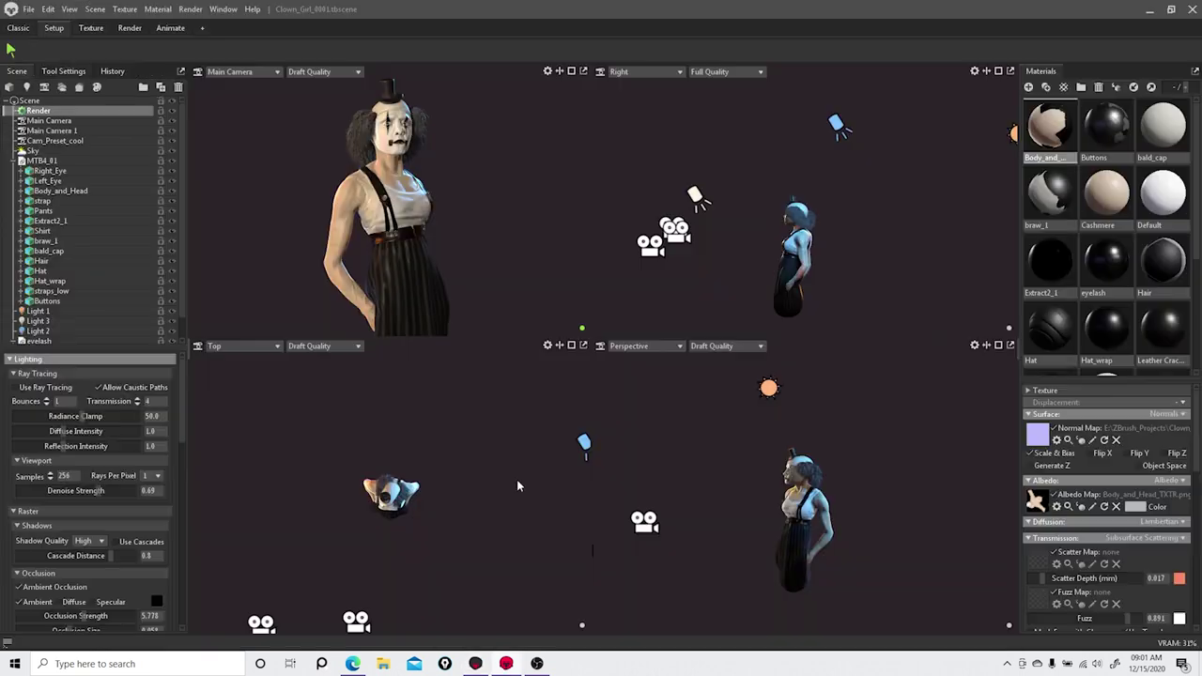
Step: Switch to the Classic workspace and set its Main Camera viewport to Draft Quality
{"action": "left_click", "coordinate": [327, 74]}
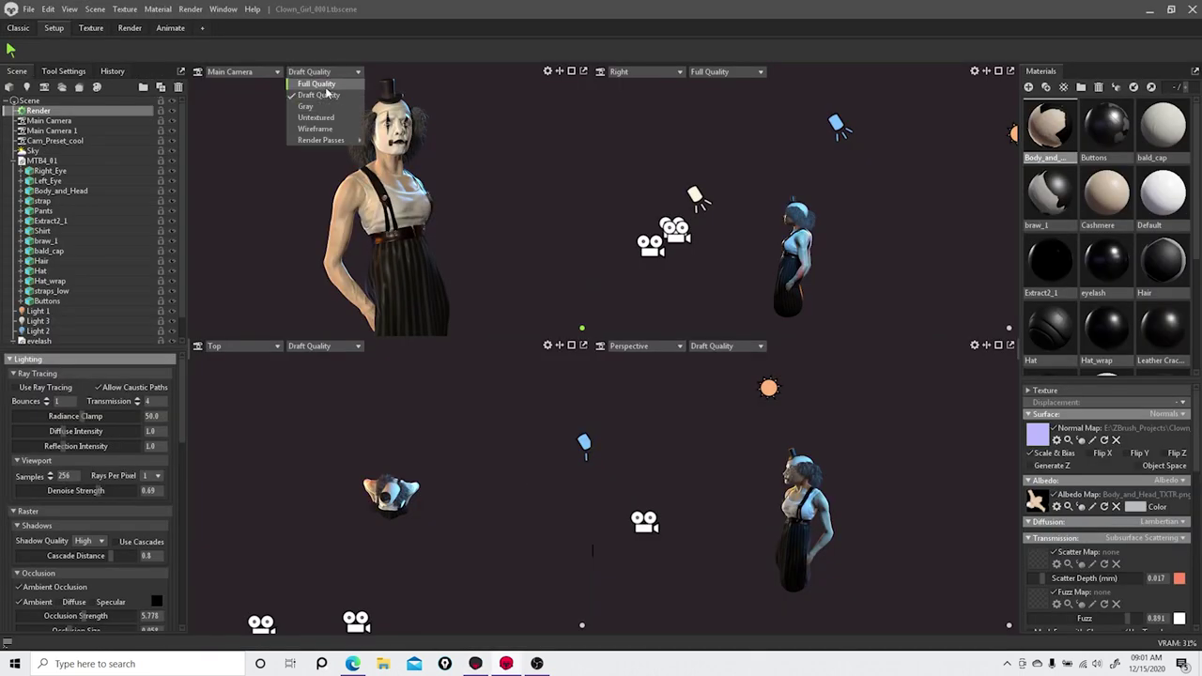
{"action": "left_click", "coordinate": [18, 27]}
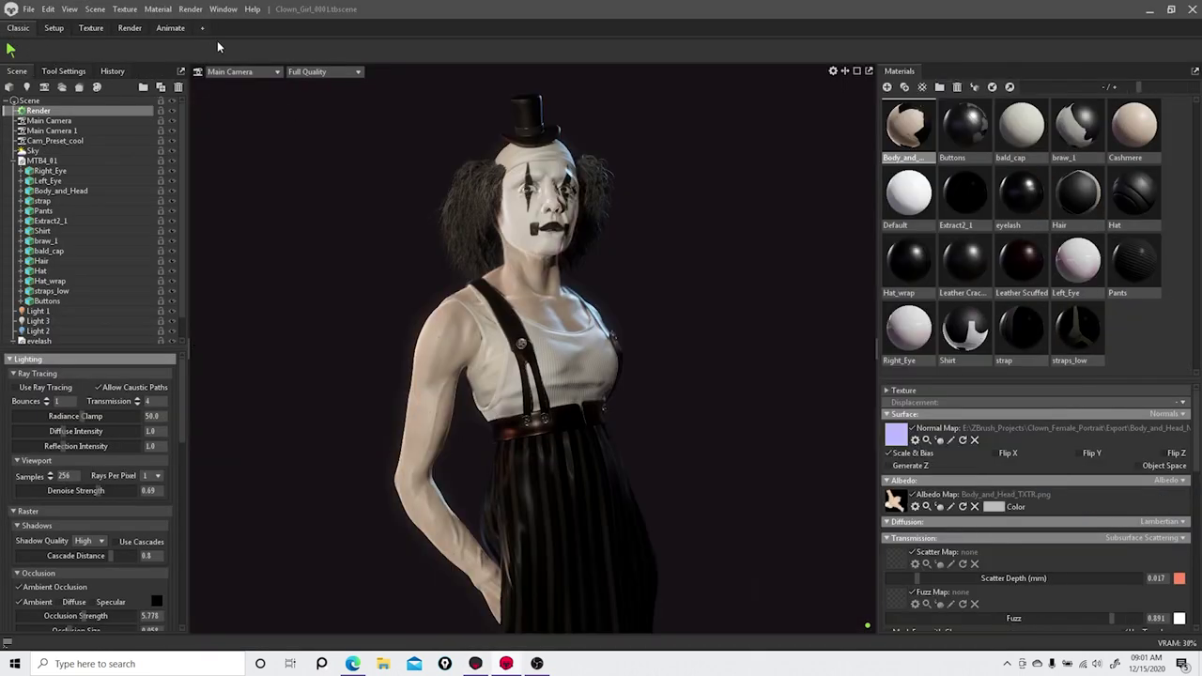
{"action": "left_click", "coordinate": [340, 72]}
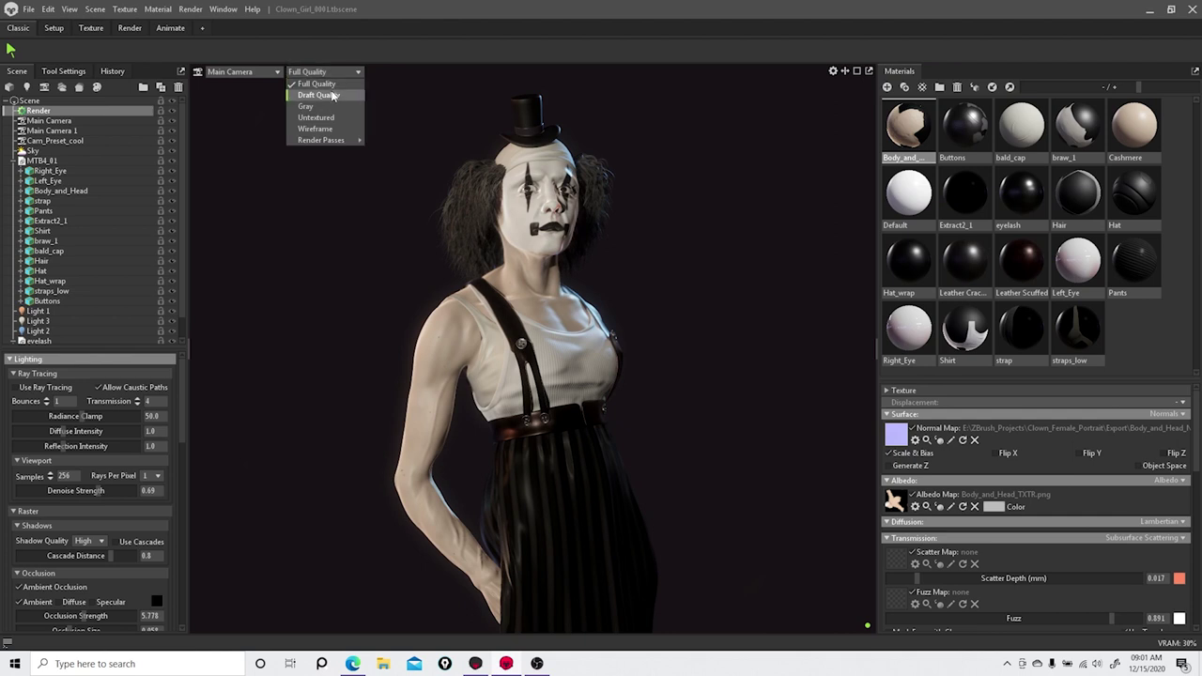
{"action": "left_click", "coordinate": [331, 96]}
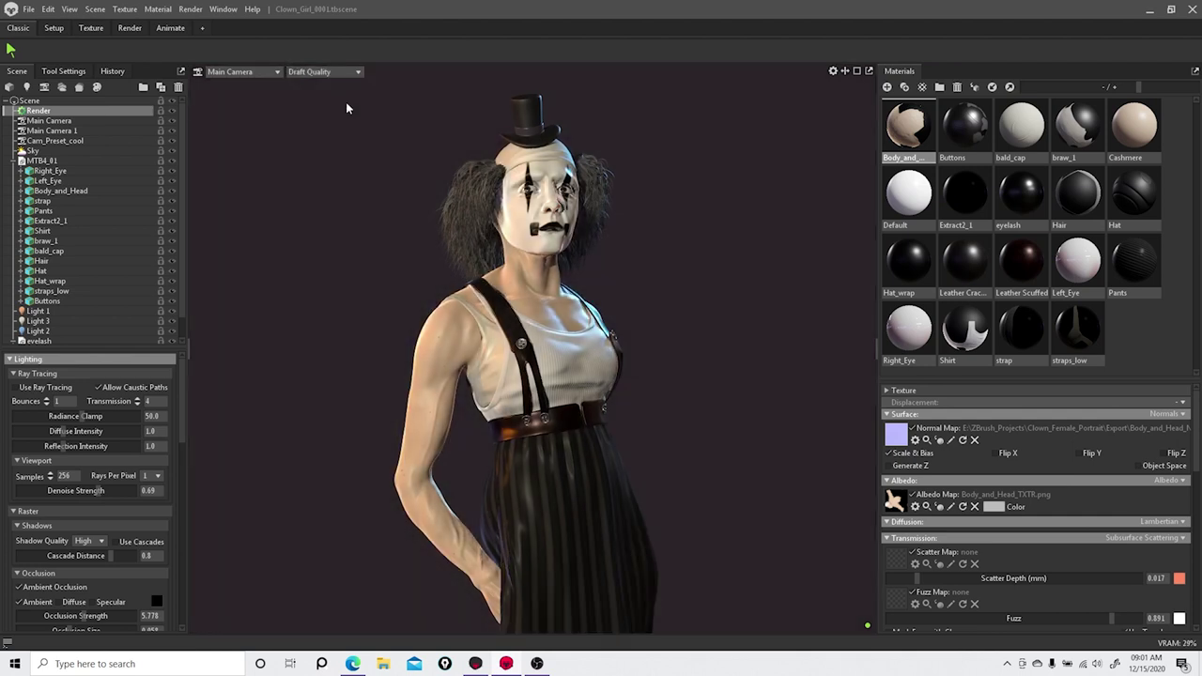
Step: Review the viewport's camera and view choices, compare them with Toolbag 3's camera list, and return to Toolbag 4
{"action": "left_click", "coordinate": [234, 71]}
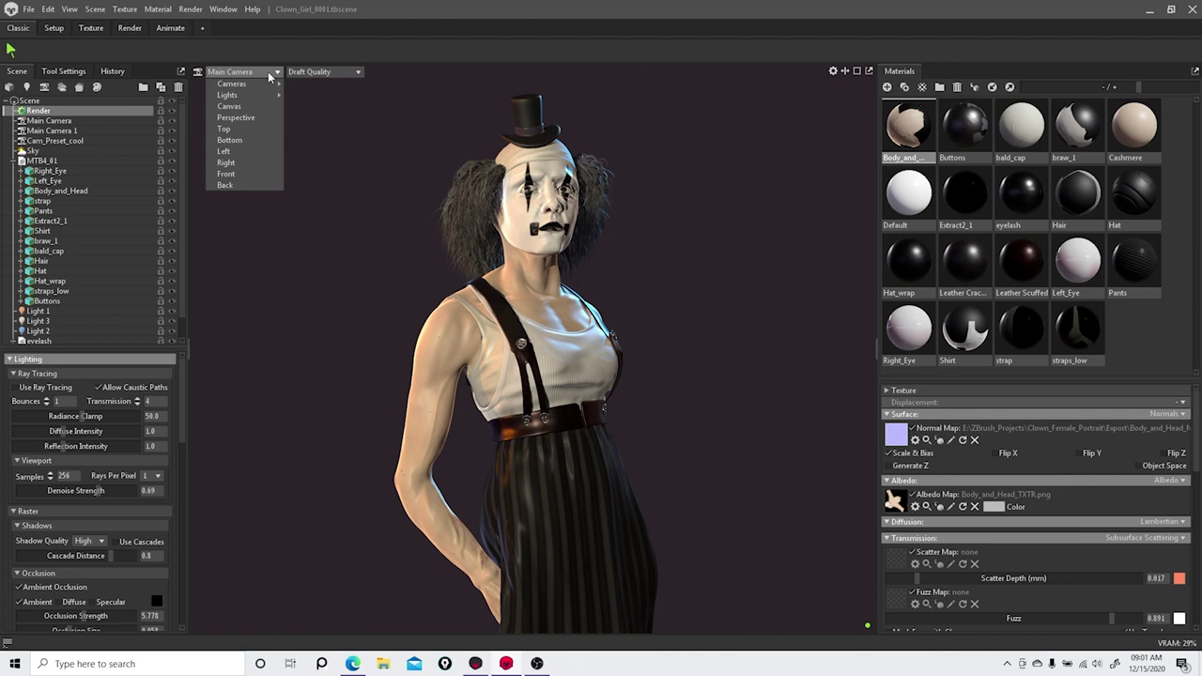
{"action": "mouse_move", "coordinate": [258, 87]}
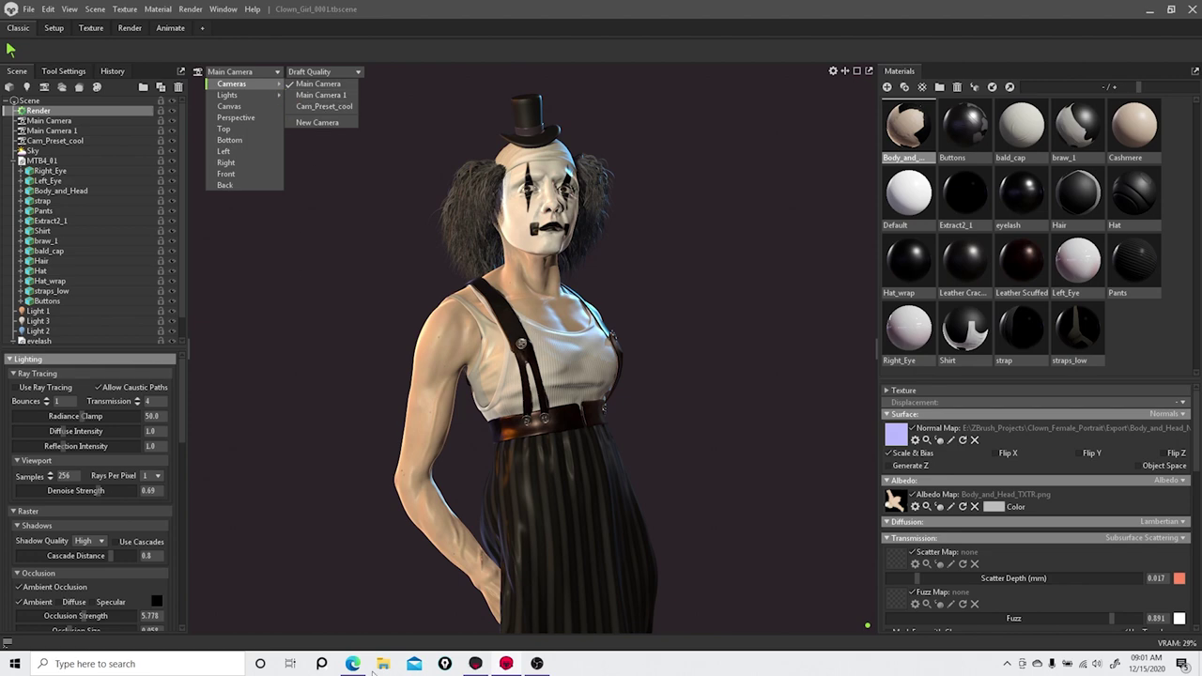
{"action": "left_click", "coordinate": [500, 665]}
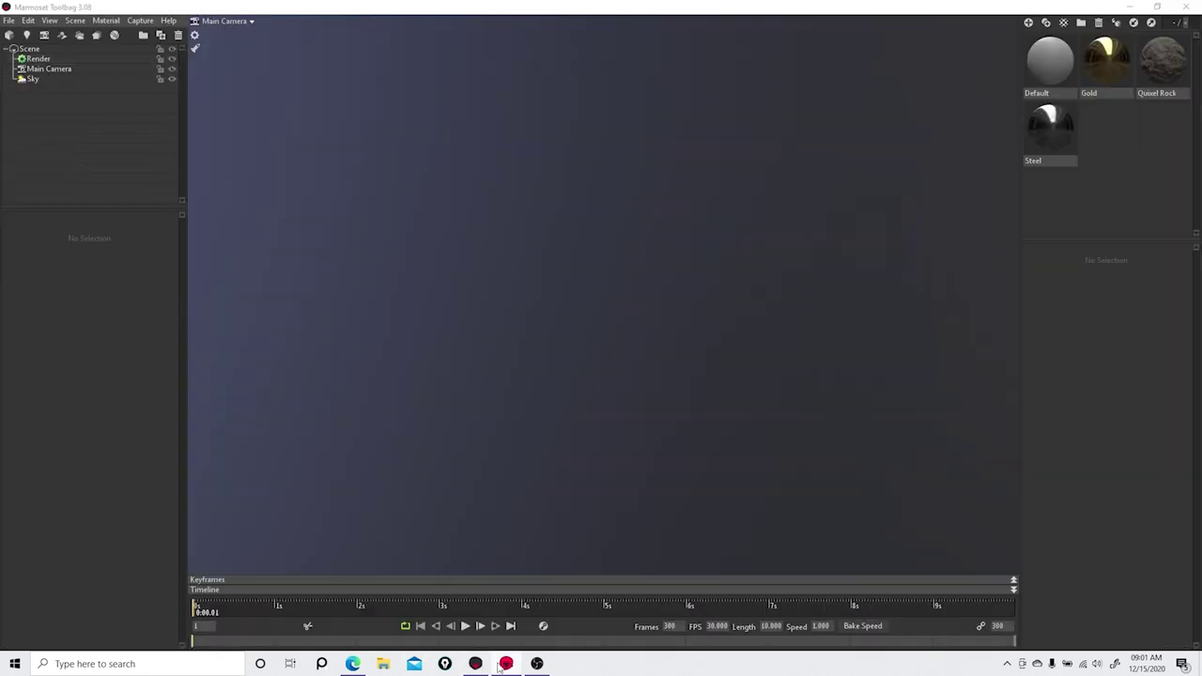
{"action": "left_click", "coordinate": [227, 21]}
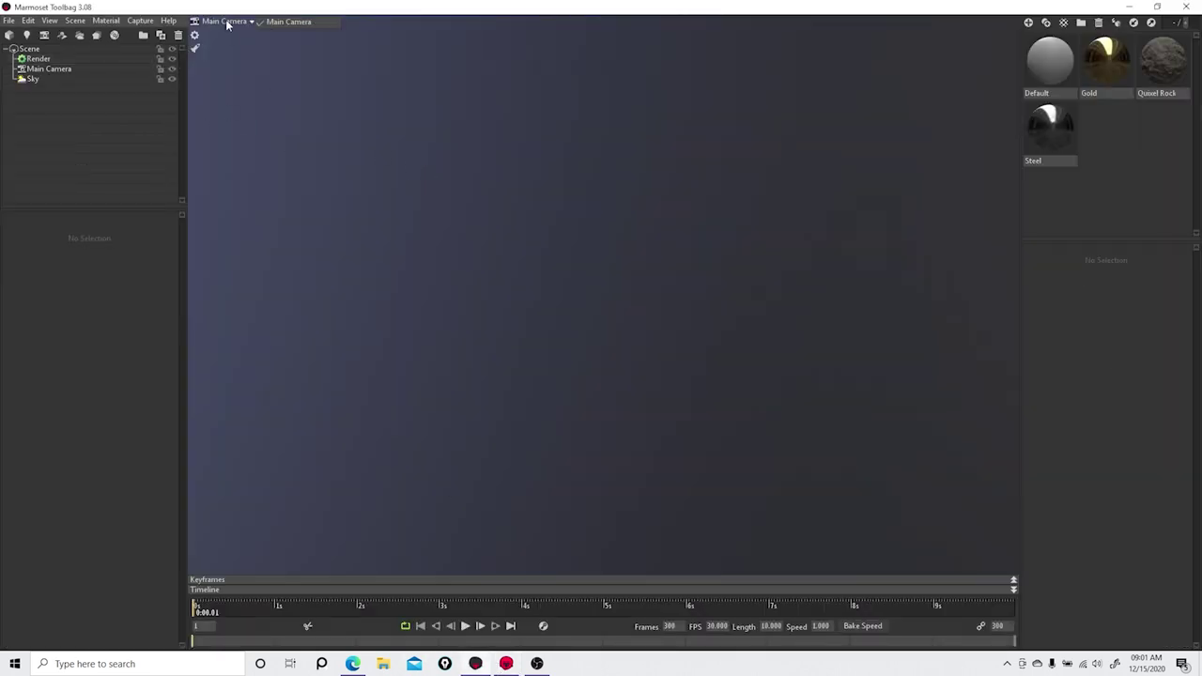
{"action": "left_click", "coordinate": [474, 268]}
{"action": "left_click", "coordinate": [506, 664]}
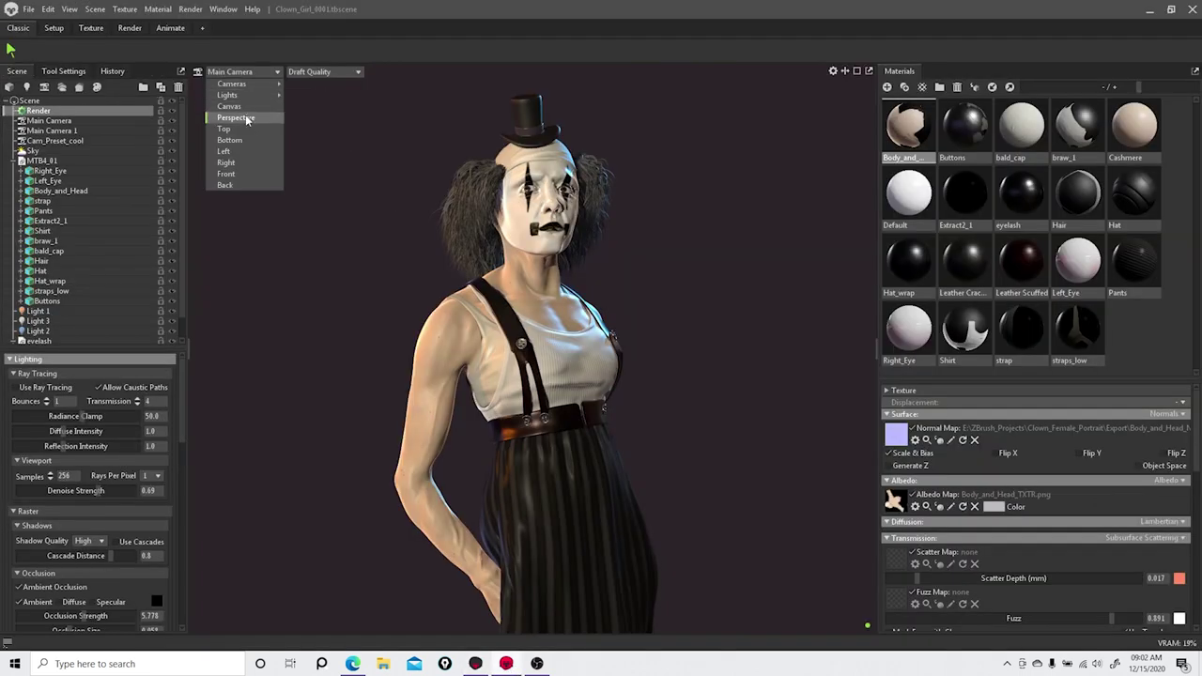
Step: View the clown from the Perspective view and through Light 1 and Light 3
{"action": "left_click", "coordinate": [242, 117]}
{"action": "left_click_drag", "start_coordinate": [683, 303], "coordinate": [630, 297]}
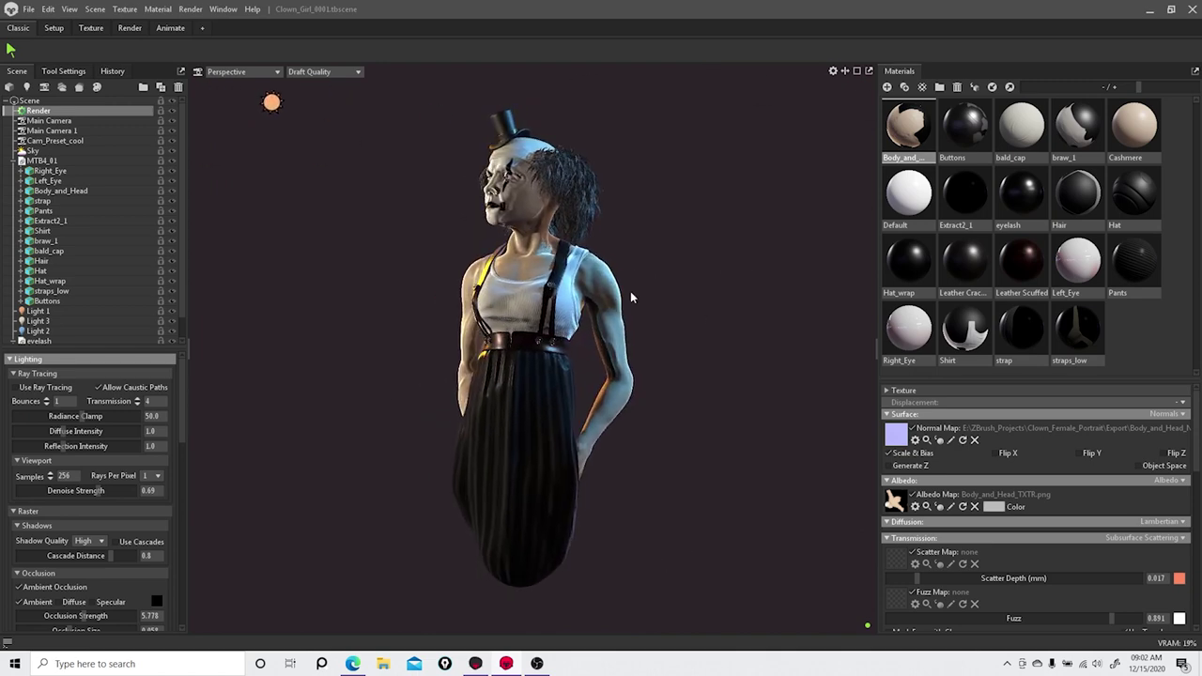
{"action": "left_click", "coordinate": [251, 72]}
{"action": "mouse_move", "coordinate": [248, 97]}
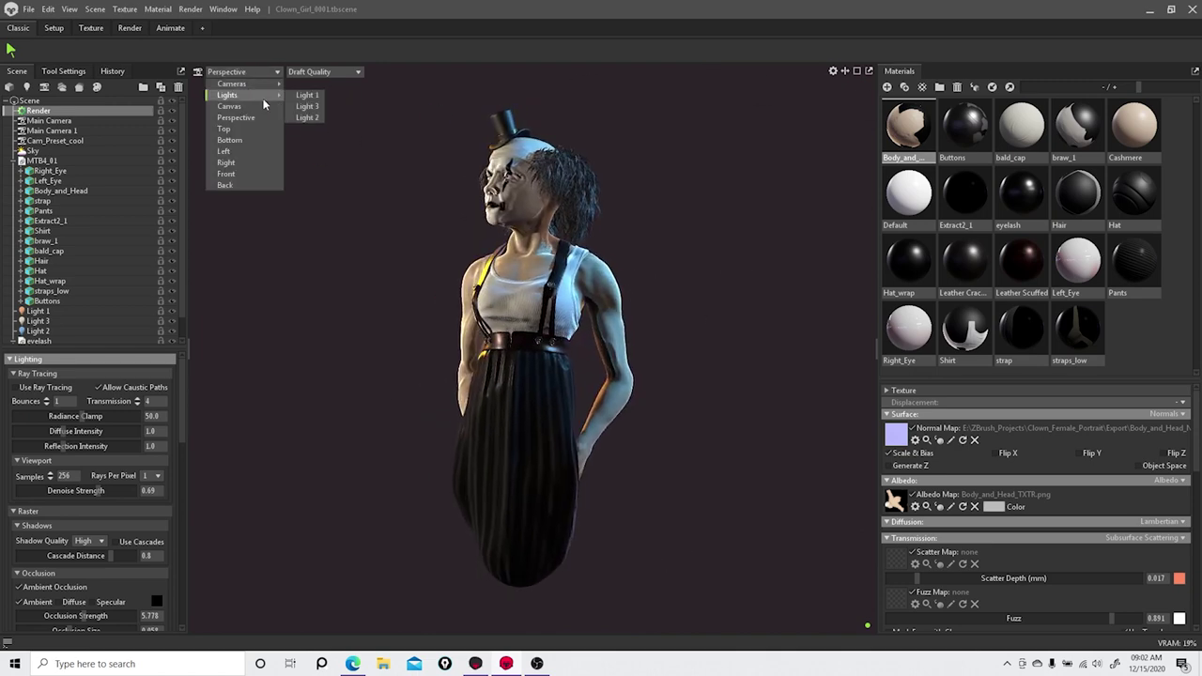
{"action": "left_click", "coordinate": [306, 95]}
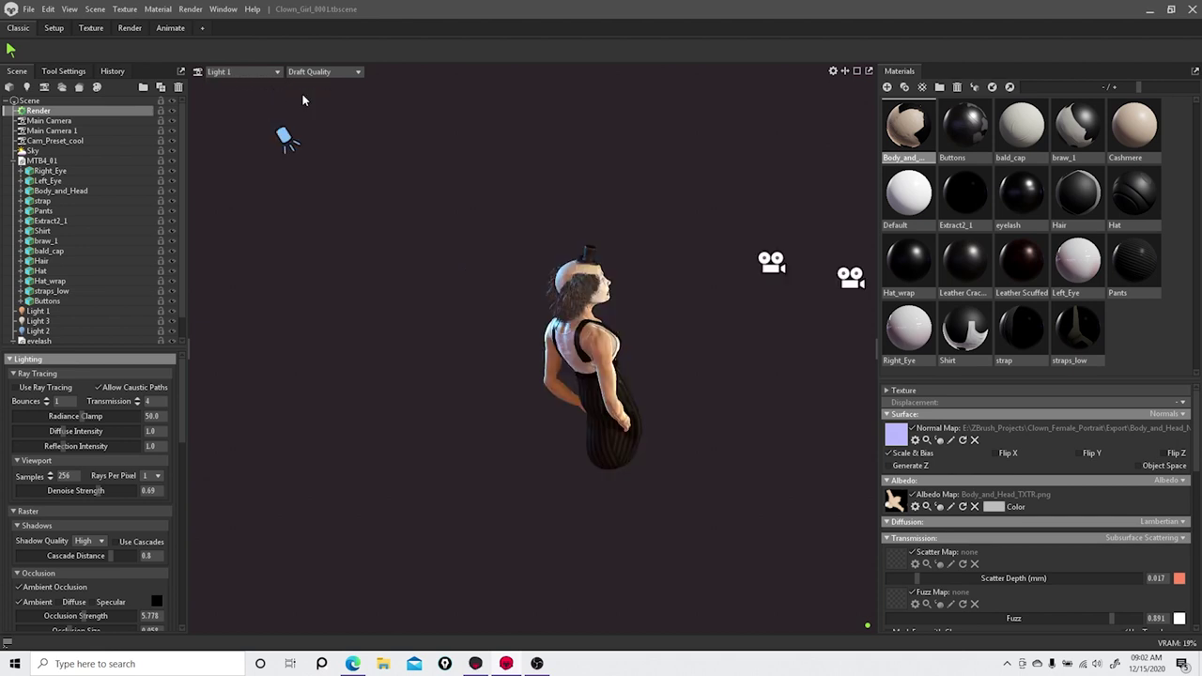
{"action": "left_click", "coordinate": [278, 73]}
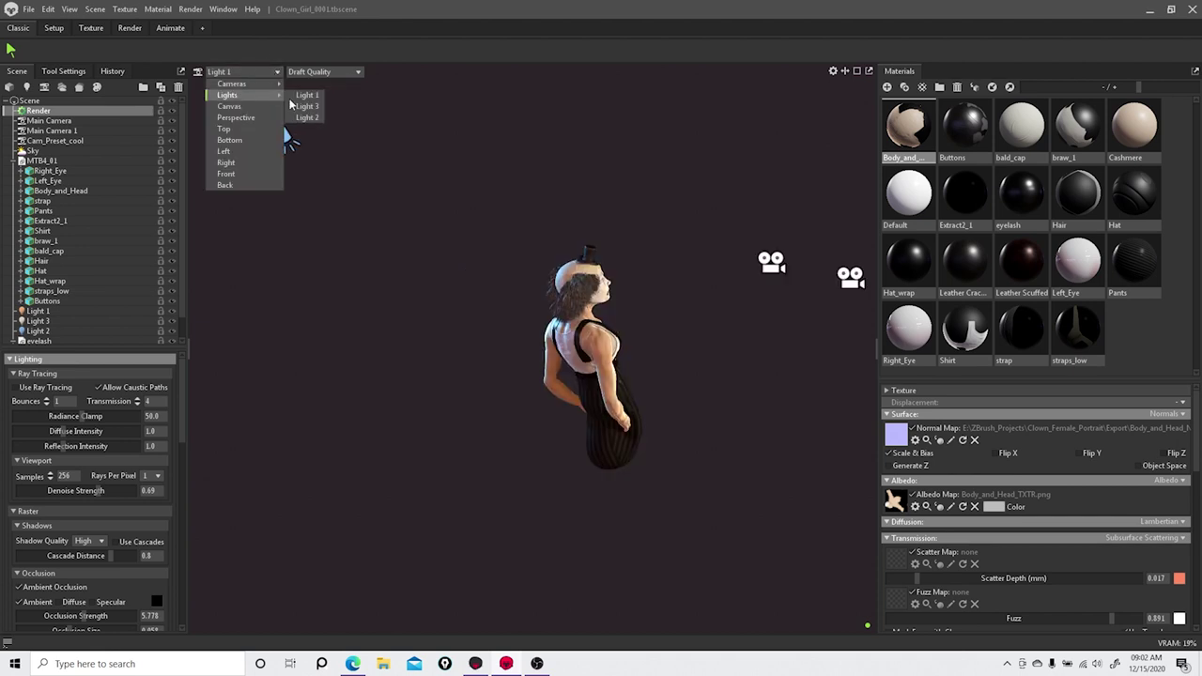
{"action": "left_click", "coordinate": [301, 106]}
Step: View the scene from the Top and Bottom, and return the viewport to Perspective
{"action": "left_click", "coordinate": [258, 72]}
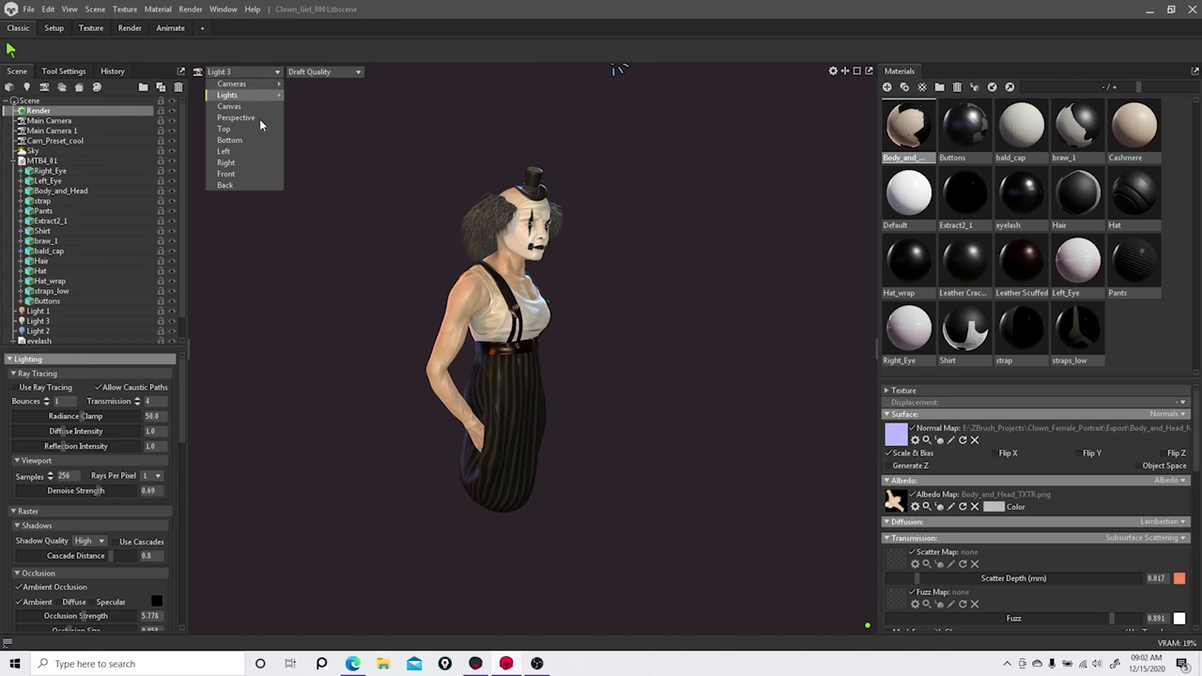
{"action": "left_click", "coordinate": [260, 136]}
{"action": "left_click", "coordinate": [259, 73]}
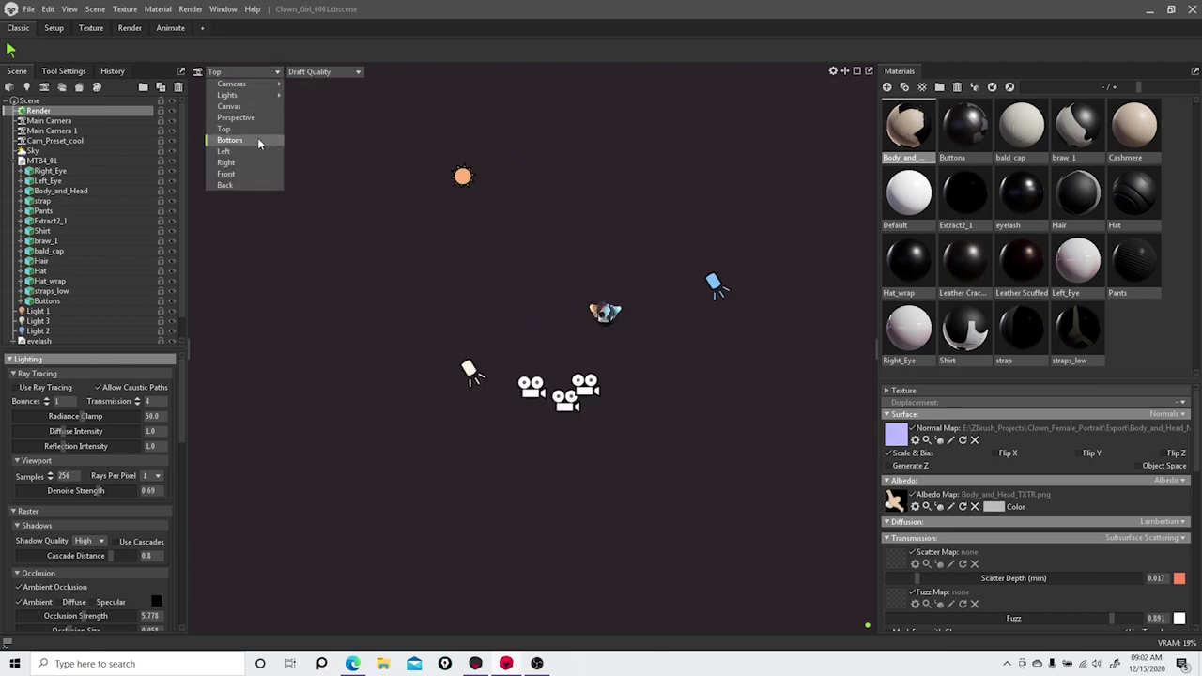
{"action": "left_click", "coordinate": [258, 143]}
{"action": "left_click", "coordinate": [262, 73]}
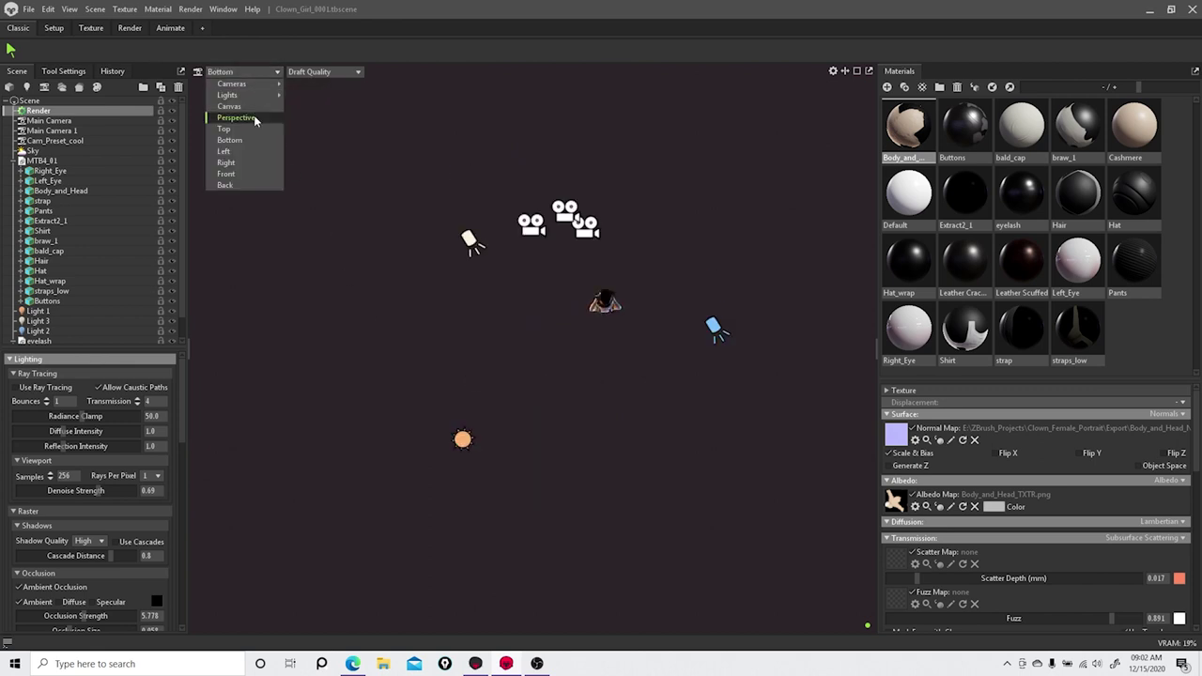
{"action": "left_click", "coordinate": [254, 114]}
Step: Switch to Toolbag 3, inspect the Render object's settings, and return to the clown scene in Toolbag 4
{"action": "left_click", "coordinate": [476, 664]}
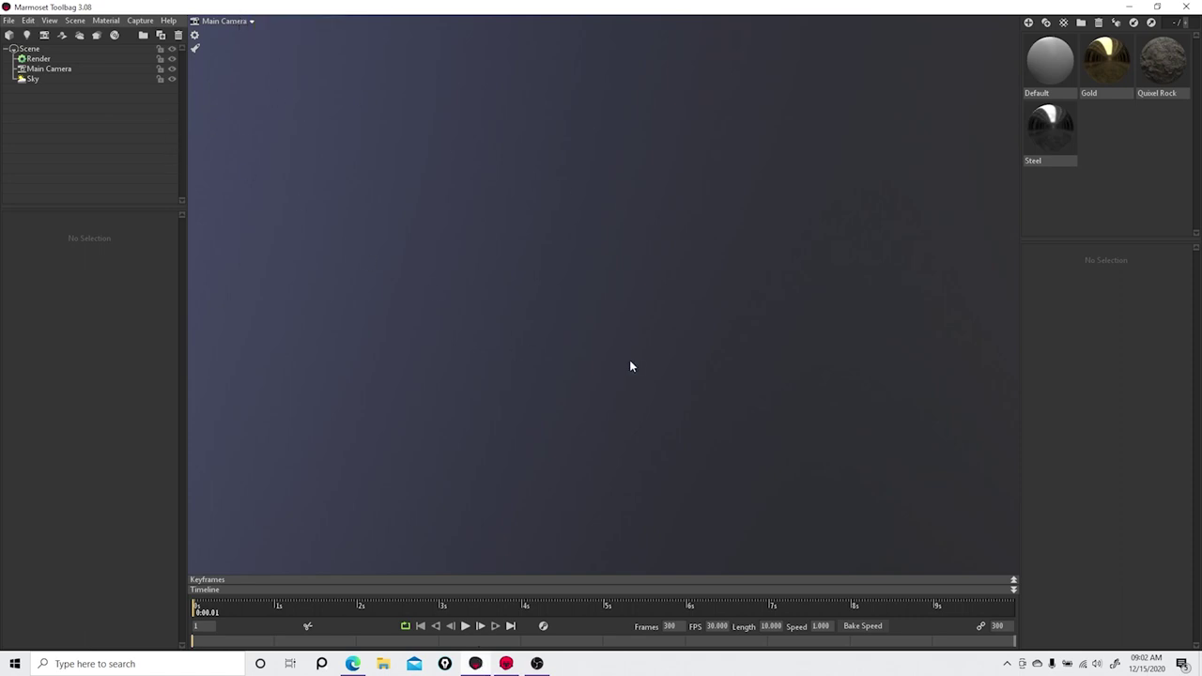
{"action": "left_click", "coordinate": [26, 59]}
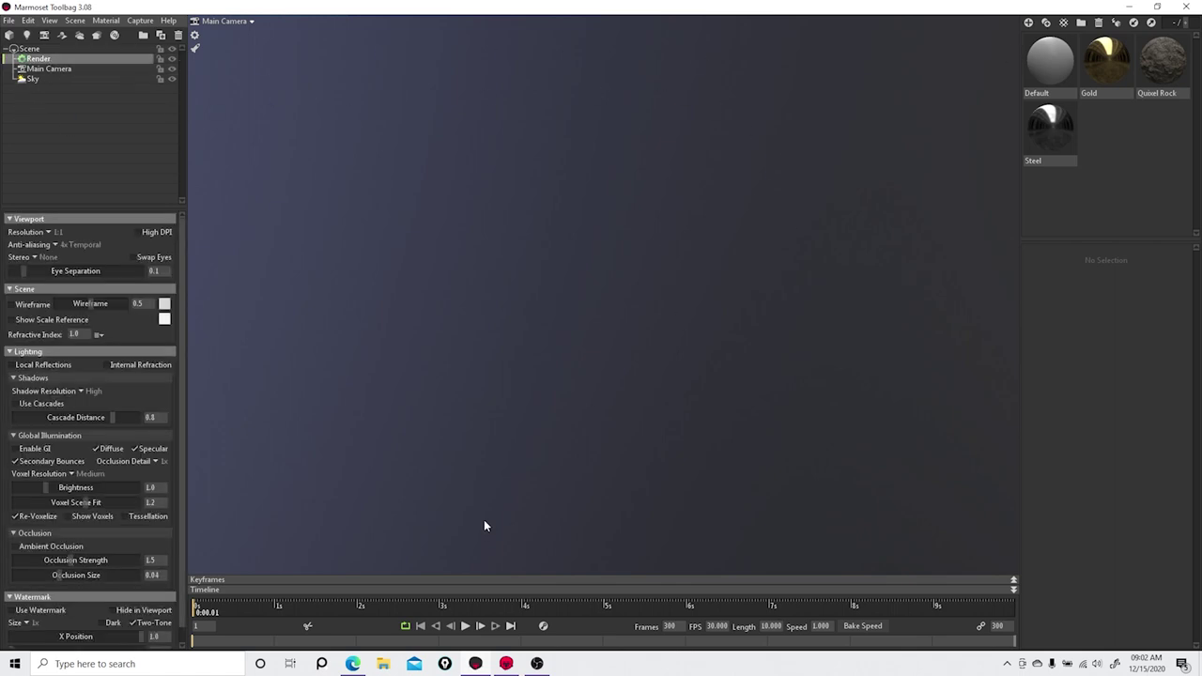
{"action": "left_click", "coordinate": [507, 664]}
{"action": "left_click_drag", "start_coordinate": [662, 415], "coordinate": [697, 326]}
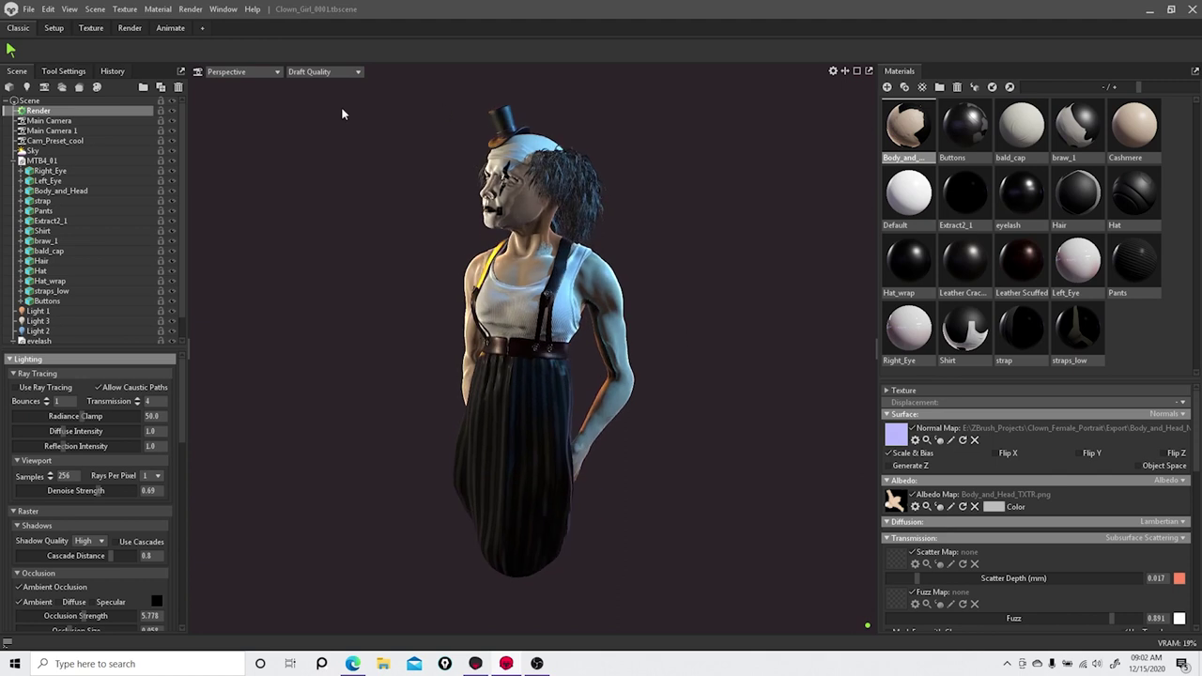
Step: Preview the clown in the Gray, Untextured and Wireframe viewport display modes
{"action": "left_click", "coordinate": [324, 72]}
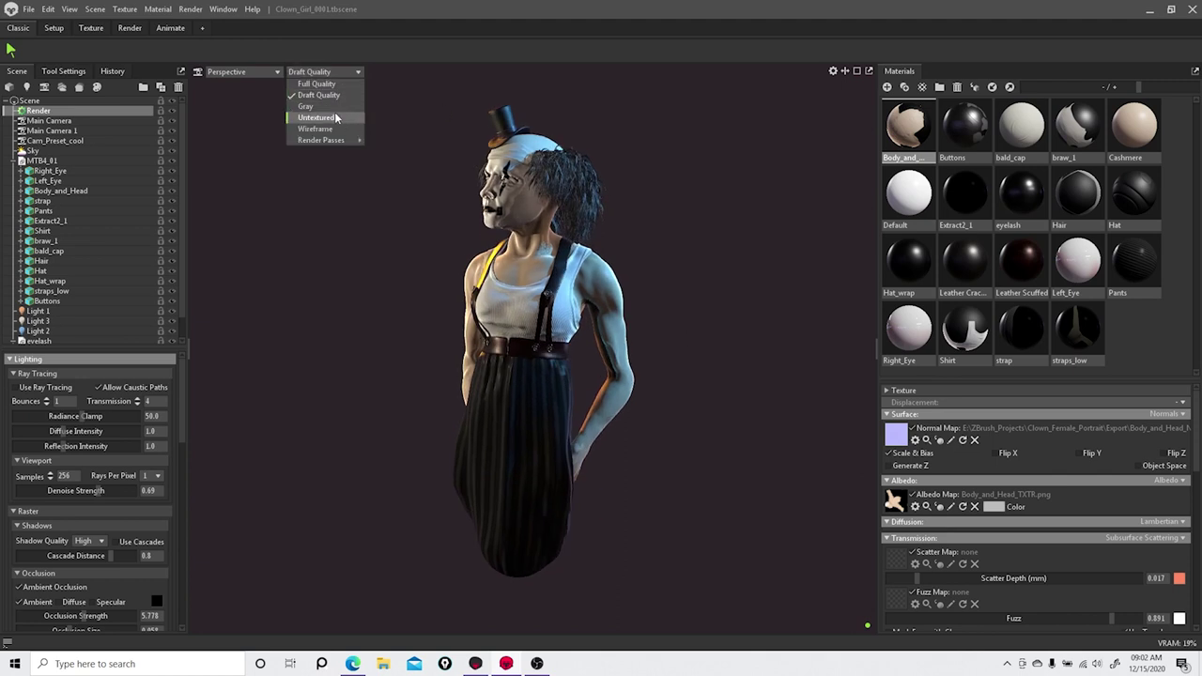
{"action": "left_click", "coordinate": [334, 109]}
{"action": "left_click_drag", "start_coordinate": [395, 226], "coordinate": [343, 101]}
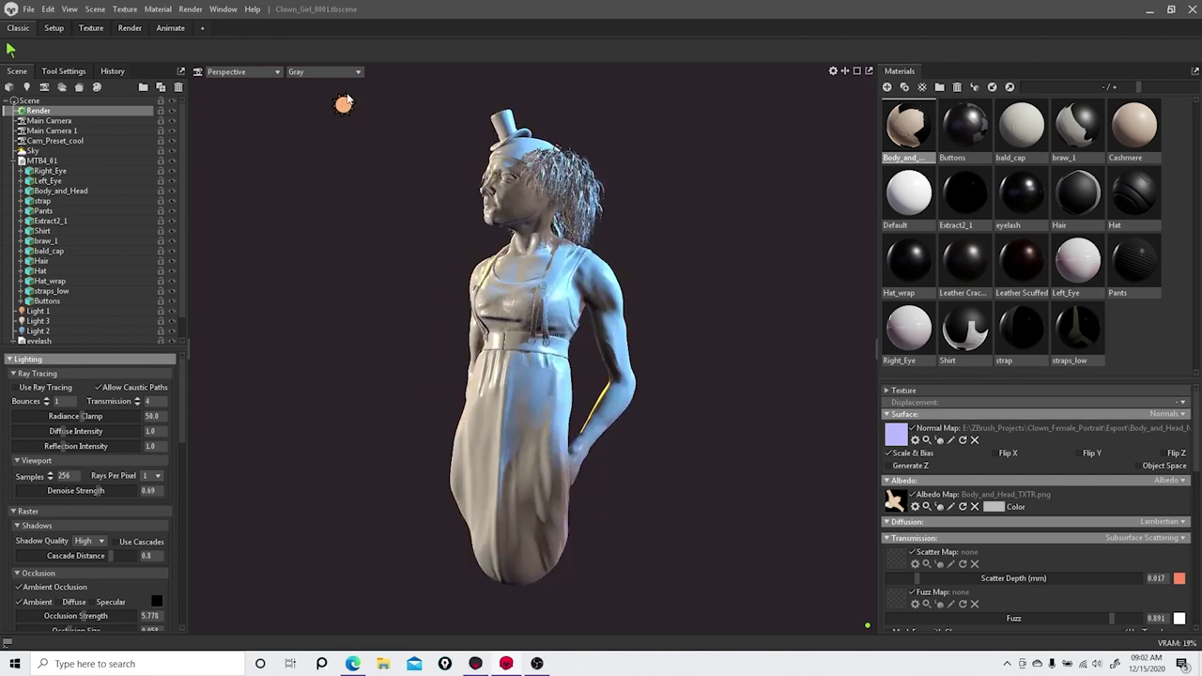
{"action": "left_click", "coordinate": [344, 102]}
{"action": "left_click", "coordinate": [344, 72]}
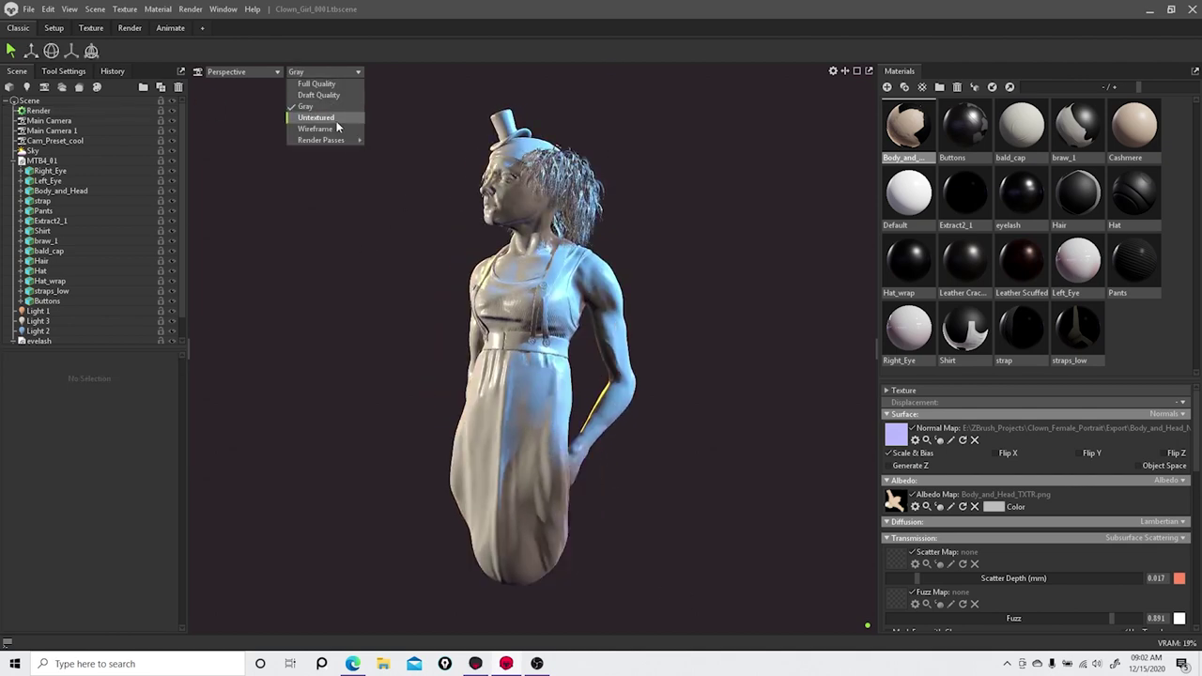
{"action": "left_click", "coordinate": [339, 118]}
{"action": "left_click", "coordinate": [338, 72]}
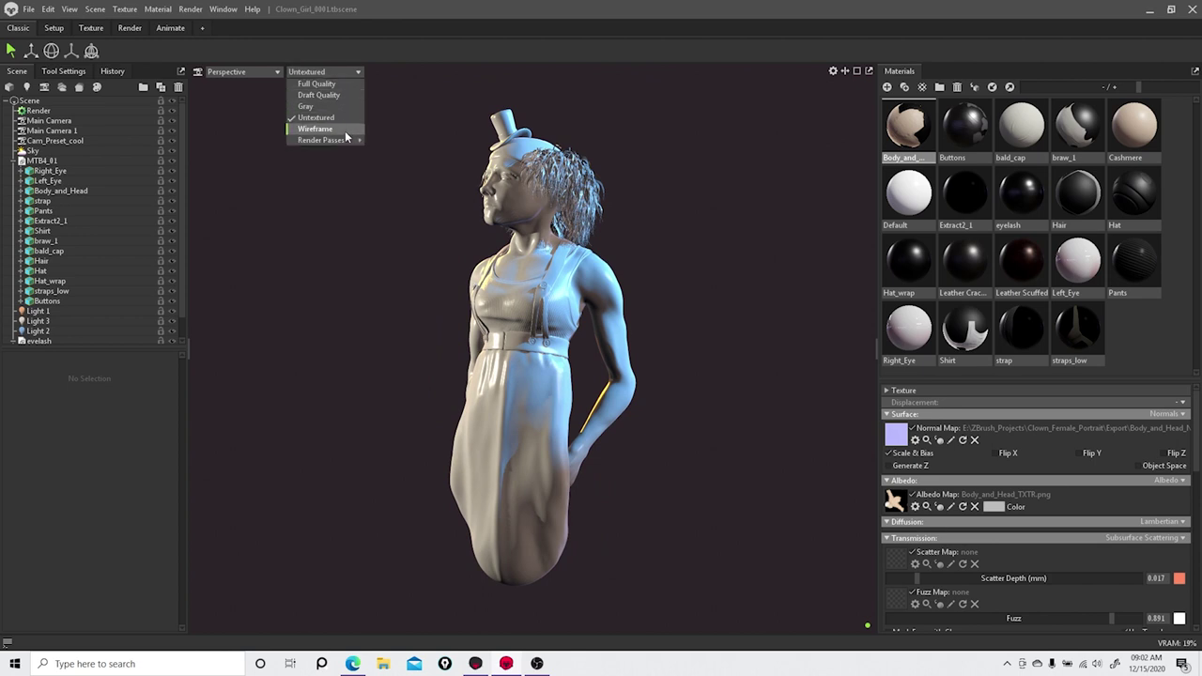
{"action": "left_click", "coordinate": [345, 130]}
Step: Preview the clown in the Depth geometry pass and the Material ID pass
{"action": "left_click", "coordinate": [345, 72]}
{"action": "mouse_move", "coordinate": [335, 140]}
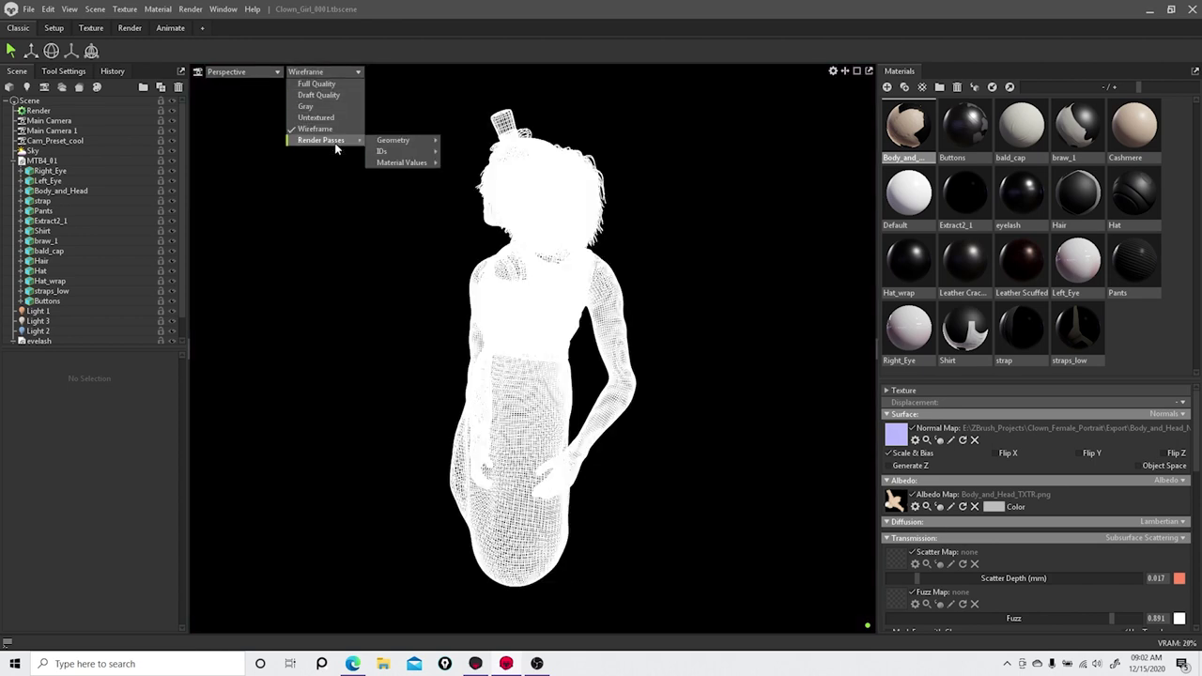
{"action": "mouse_move", "coordinate": [398, 141]}
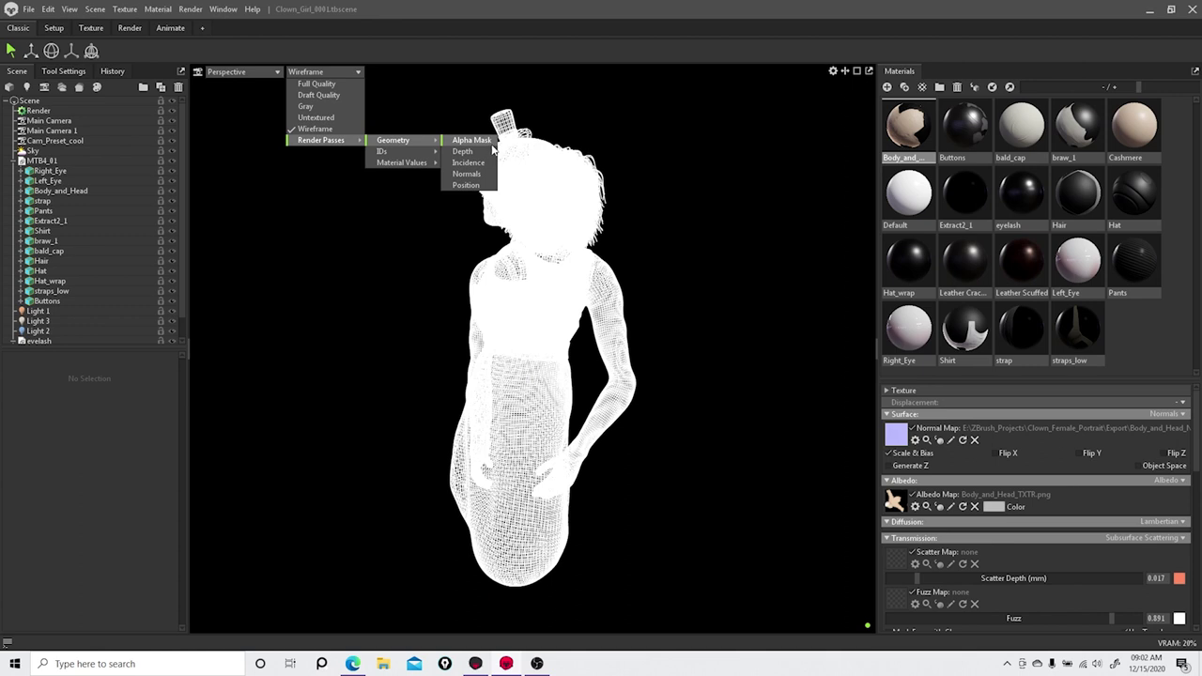
{"action": "left_click", "coordinate": [455, 152]}
{"action": "left_click", "coordinate": [328, 72]}
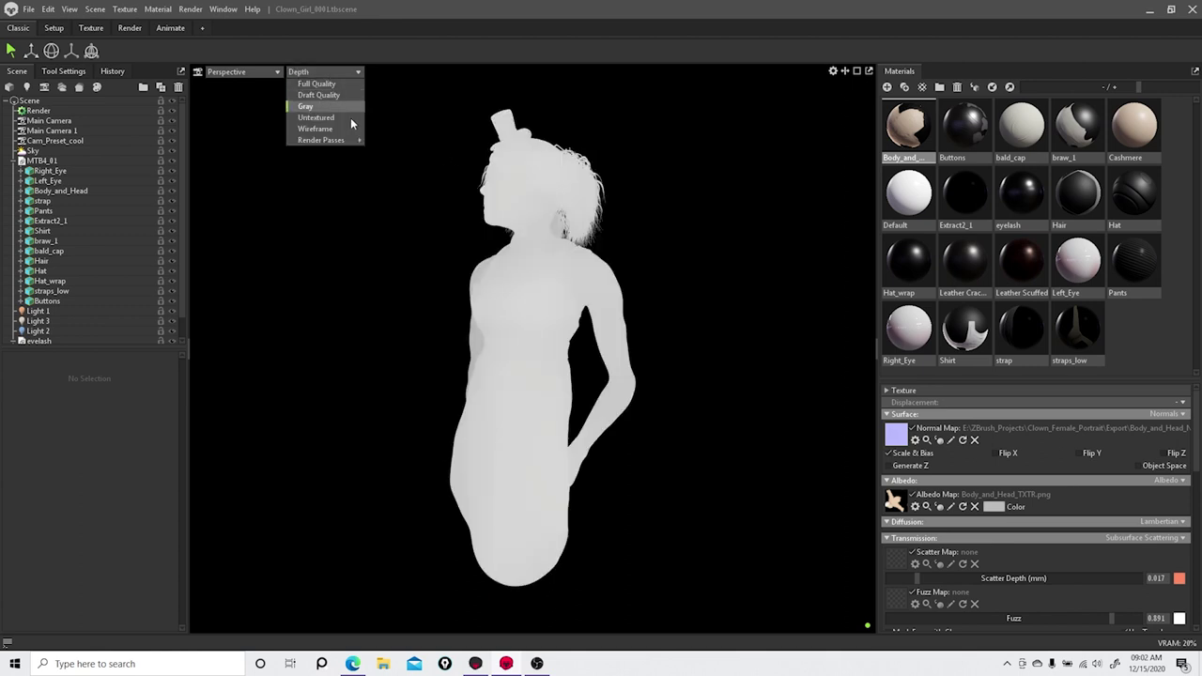
{"action": "mouse_move", "coordinate": [338, 140]}
{"action": "mouse_move", "coordinate": [414, 156]}
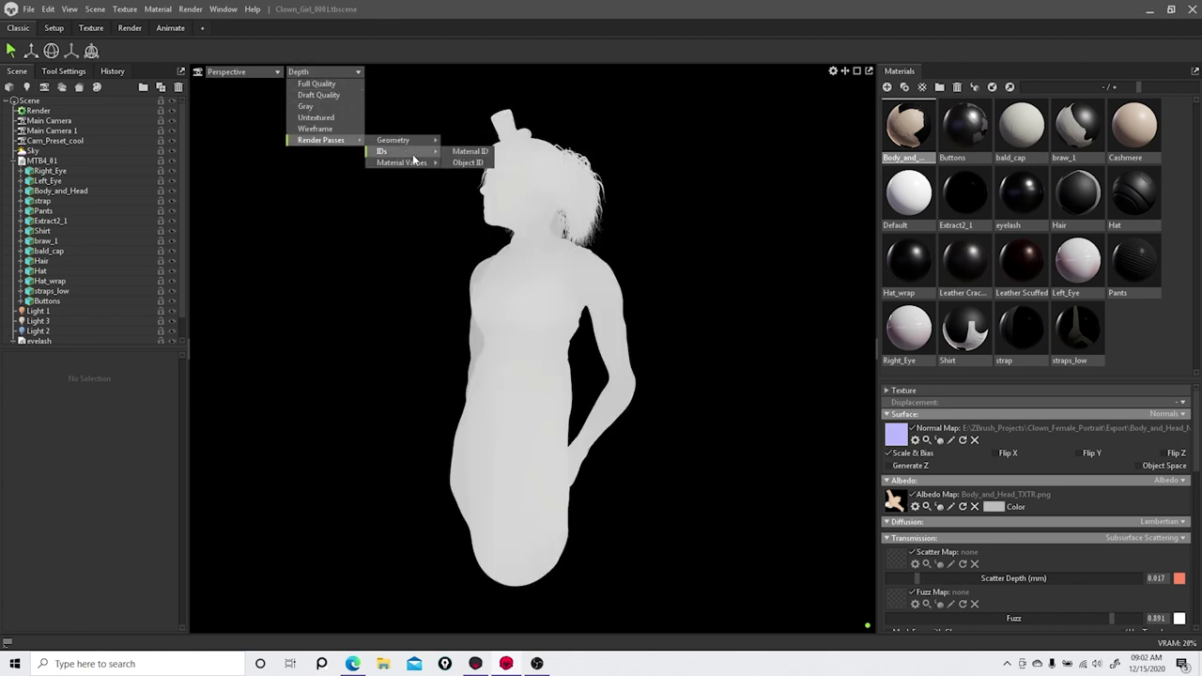
{"action": "left_click", "coordinate": [468, 151]}
{"action": "left_click_drag", "start_coordinate": [402, 228], "coordinate": [357, 75]}
Step: Preview the clown's Gloss and Roughness material value passes in the viewport
{"action": "left_click", "coordinate": [357, 75]}
{"action": "mouse_move", "coordinate": [338, 140]}
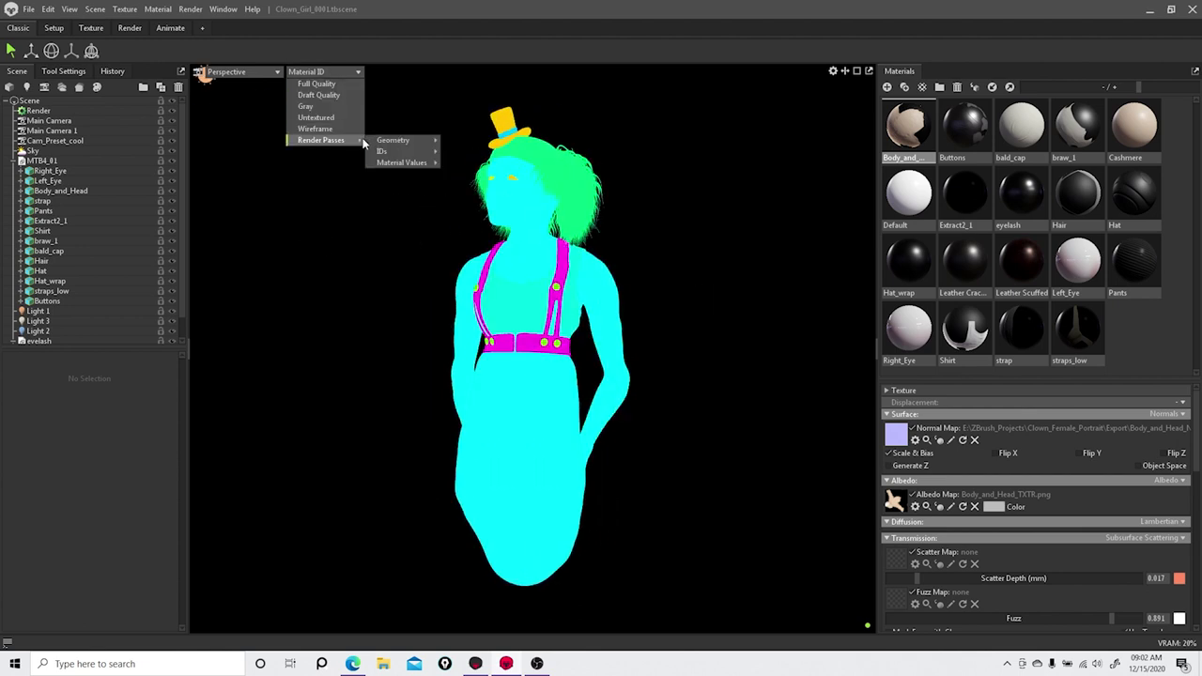
{"action": "mouse_move", "coordinate": [404, 150]}
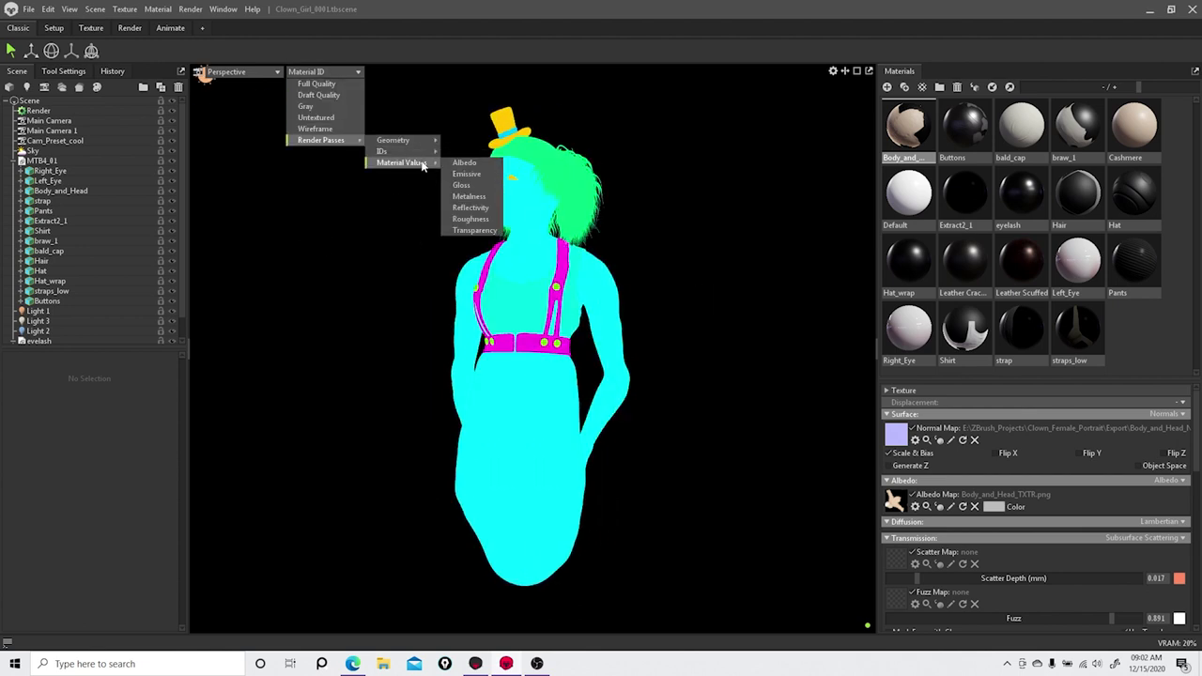
{"action": "left_click", "coordinate": [478, 187]}
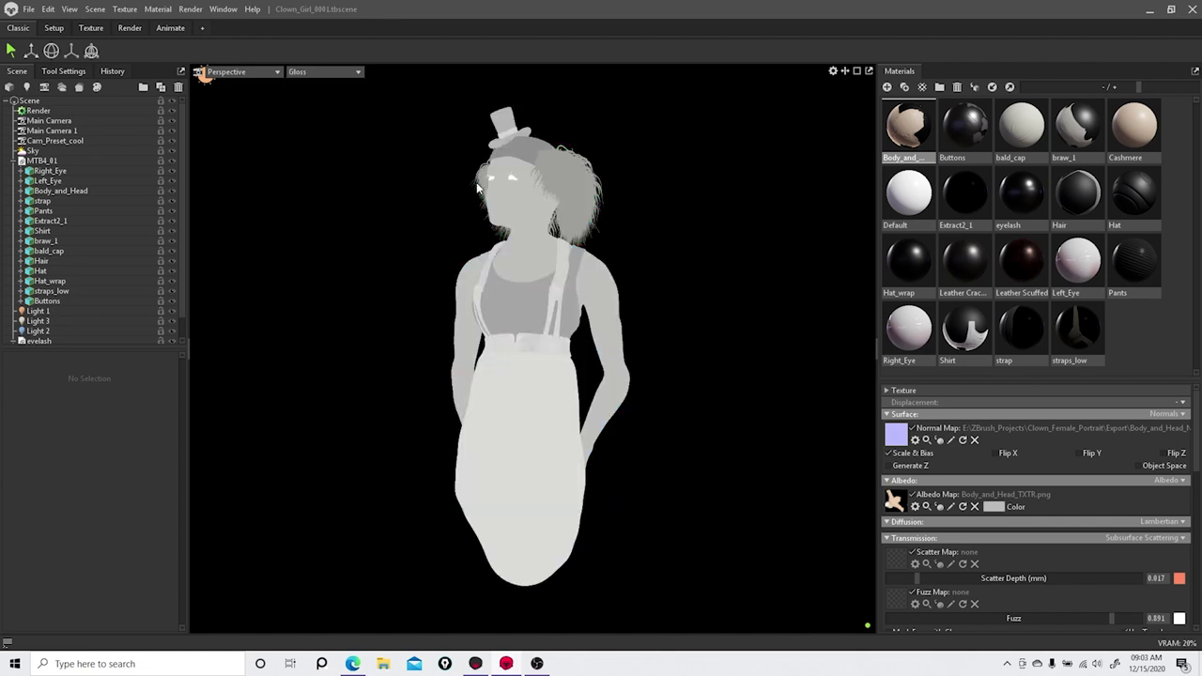
{"action": "left_click", "coordinate": [340, 72]}
{"action": "mouse_move", "coordinate": [354, 146]}
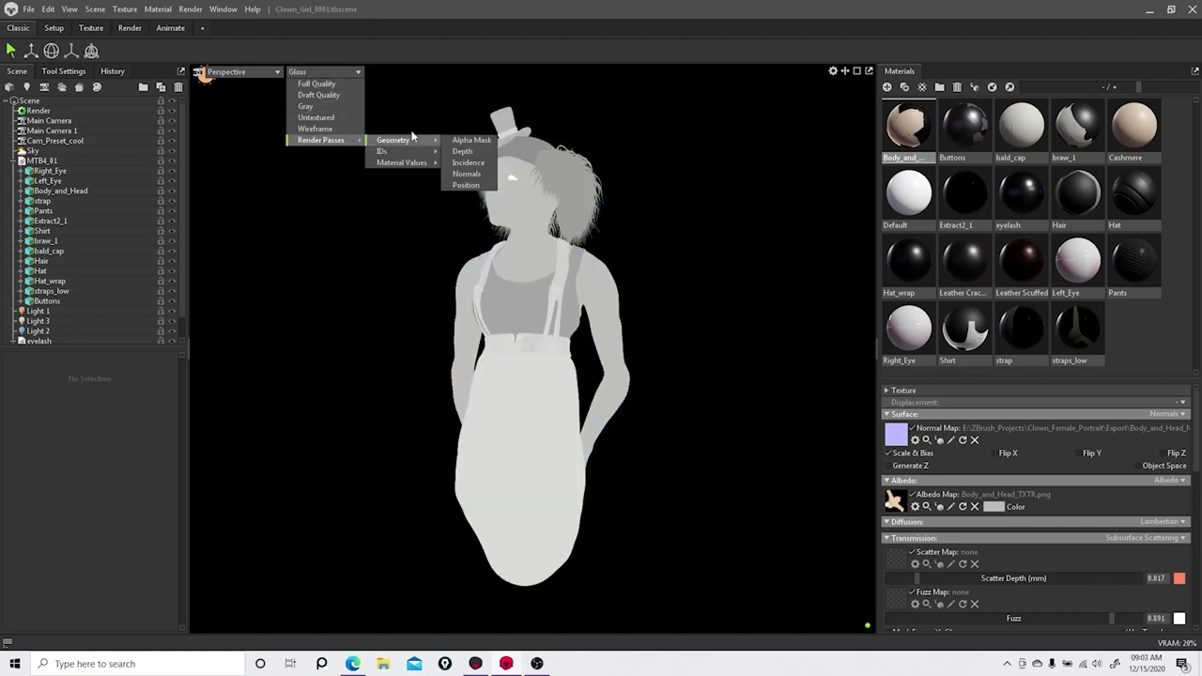
{"action": "mouse_move", "coordinate": [404, 163]}
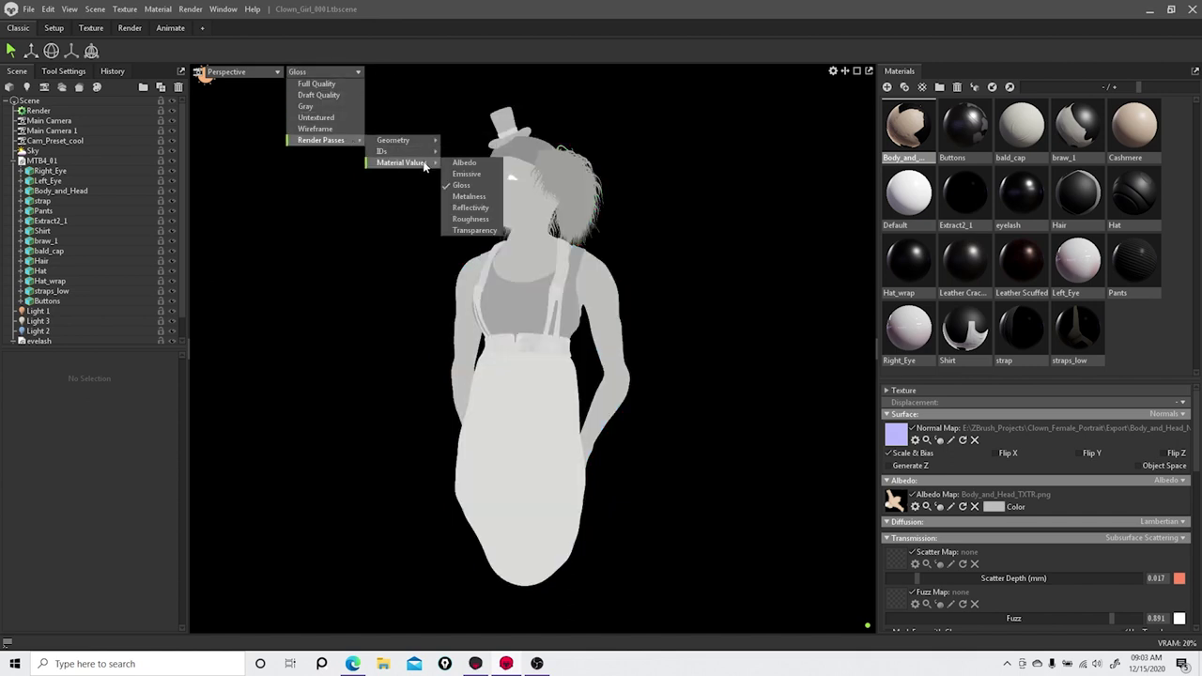
{"action": "left_click", "coordinate": [491, 223]}
Step: Review the Render object's output settings and remove Main Camera and Cam_Preset_cool from its render cameras
{"action": "left_click", "coordinate": [38, 111]}
{"action": "scroll", "coordinate": [86, 460], "scroll_direction": "down", "scroll_amount": 10}
{"action": "scroll", "coordinate": [87, 468], "scroll_direction": "down", "scroll_amount": 2}
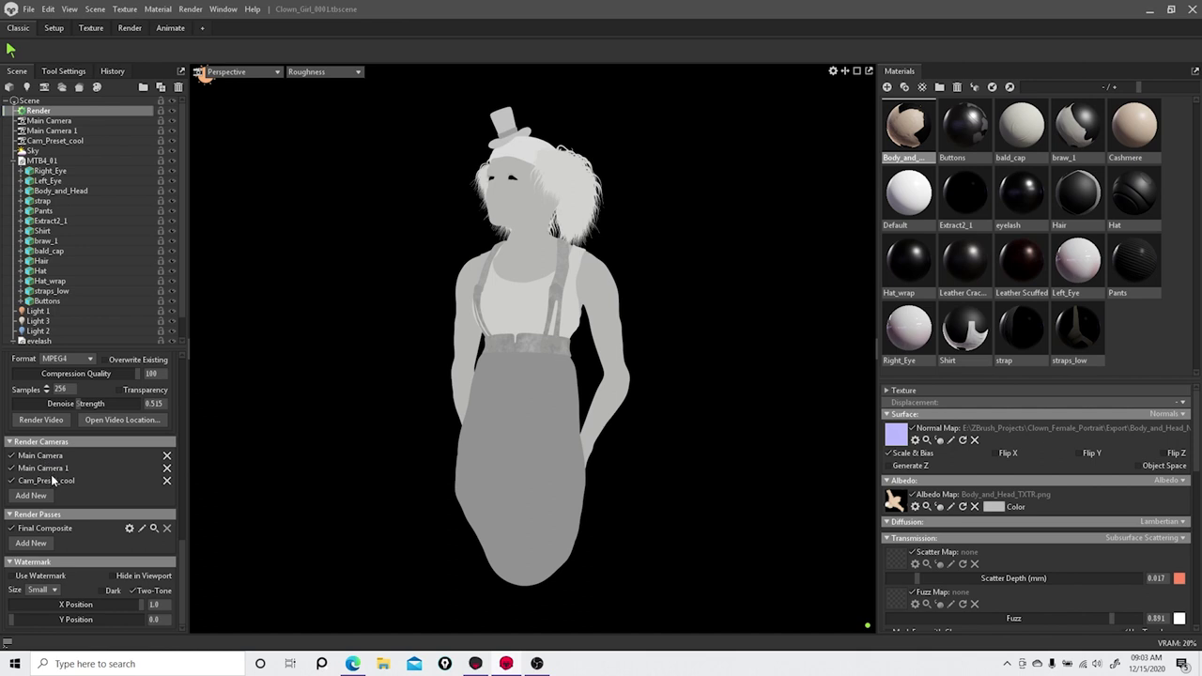
{"action": "scroll", "coordinate": [173, 466], "scroll_direction": "up", "scroll_amount": 8}
{"action": "scroll", "coordinate": [166, 480], "scroll_direction": "down", "scroll_amount": 6}
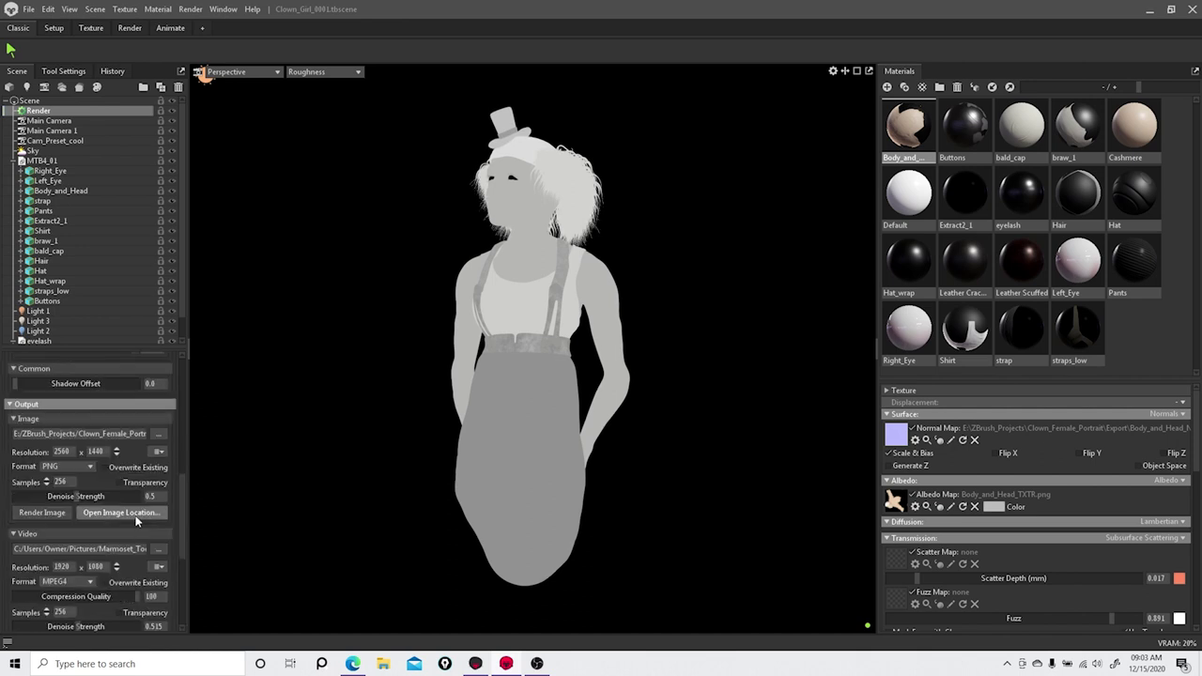
{"action": "scroll", "coordinate": [166, 480], "scroll_direction": "up", "scroll_amount": 7}
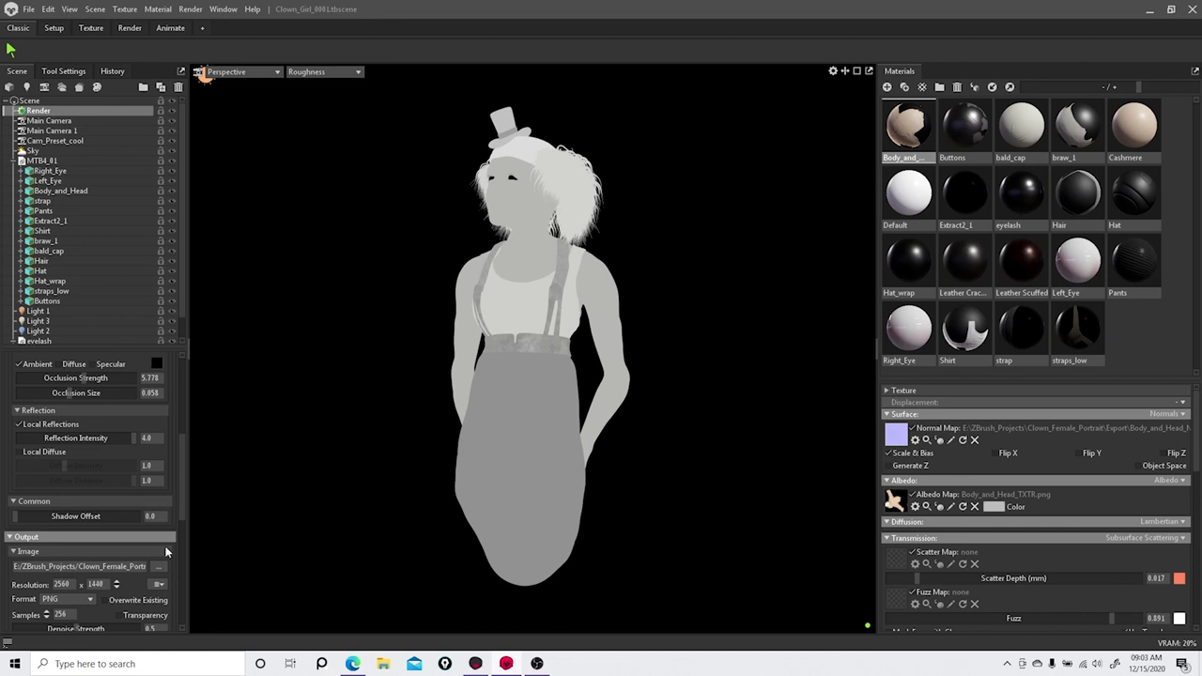
{"action": "scroll", "coordinate": [166, 497], "scroll_direction": "down", "scroll_amount": 6}
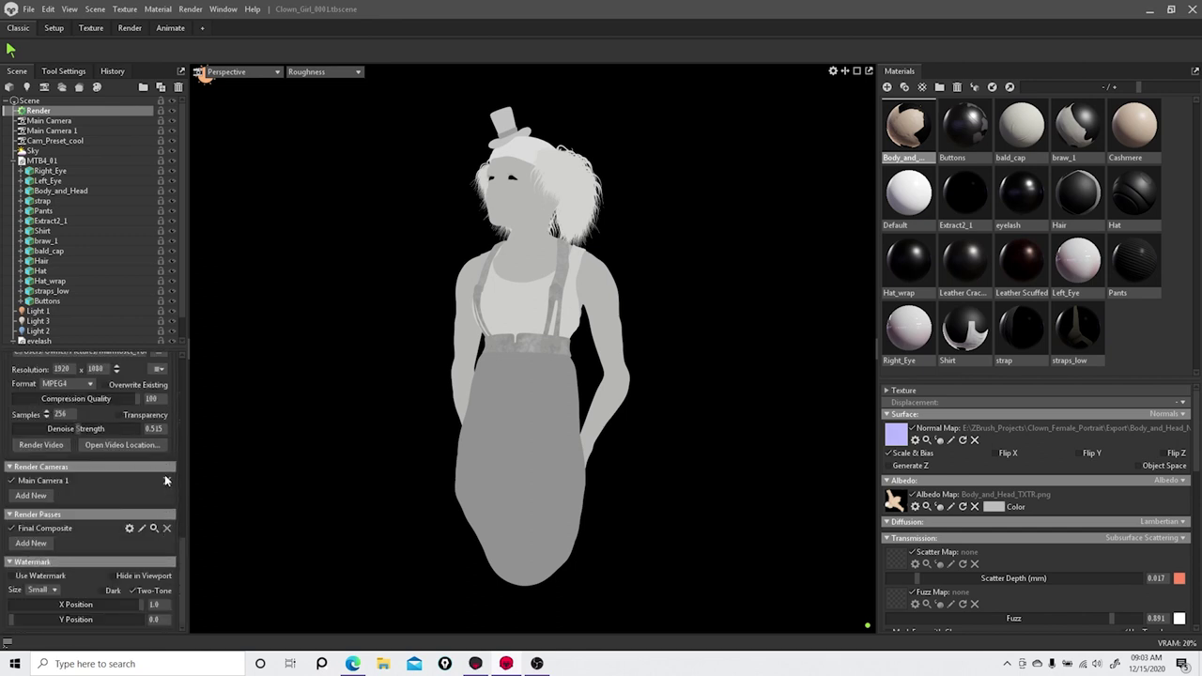
Step: Switch to Toolbag 3, look through its capture options, and return to the clown scene in Toolbag 4
{"action": "left_click", "coordinate": [475, 665]}
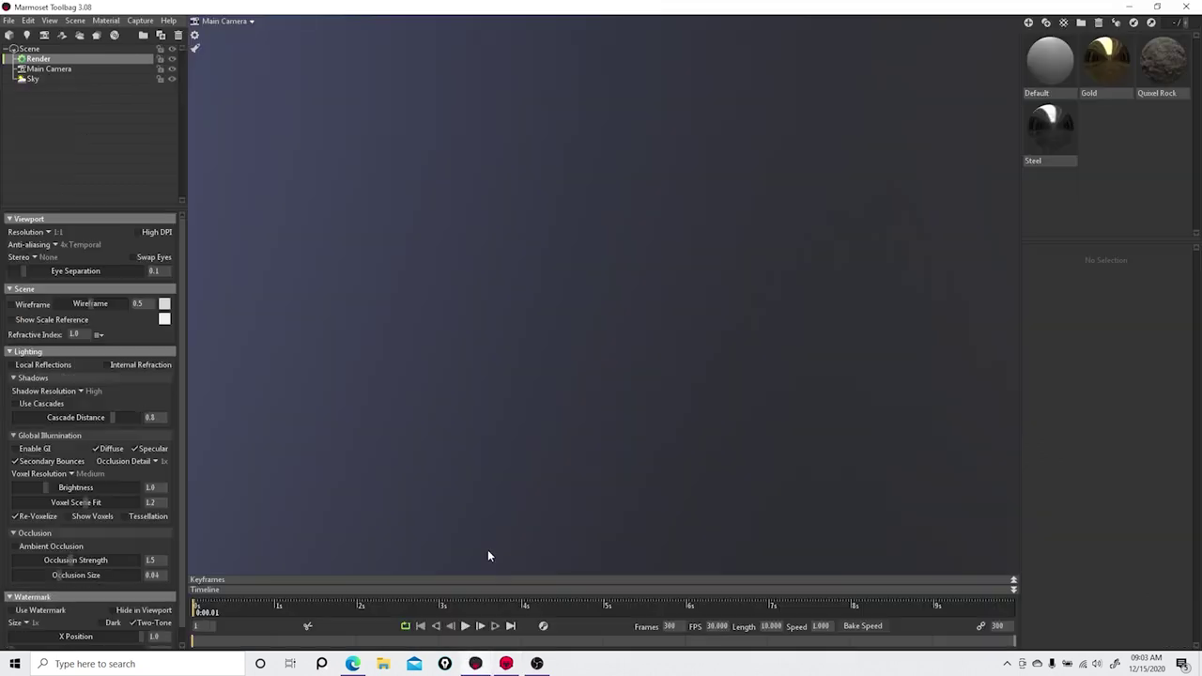
{"action": "left_click", "coordinate": [75, 21]}
{"action": "mouse_move", "coordinate": [134, 19]}
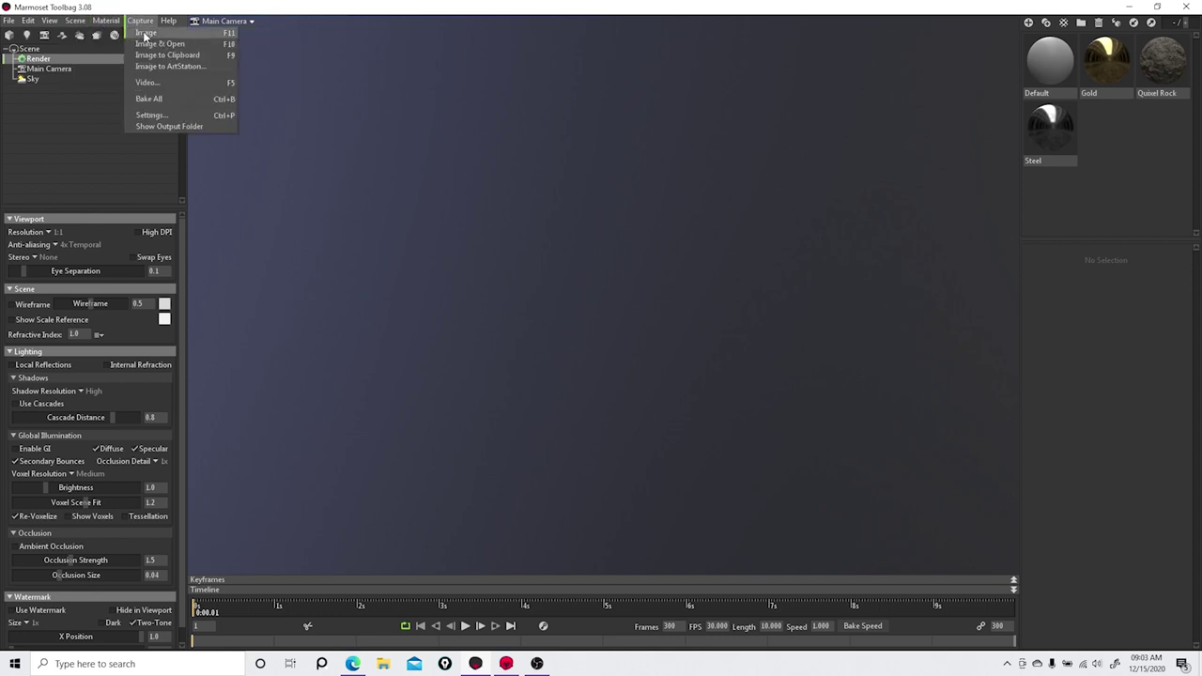
{"action": "left_click", "coordinate": [533, 665]}
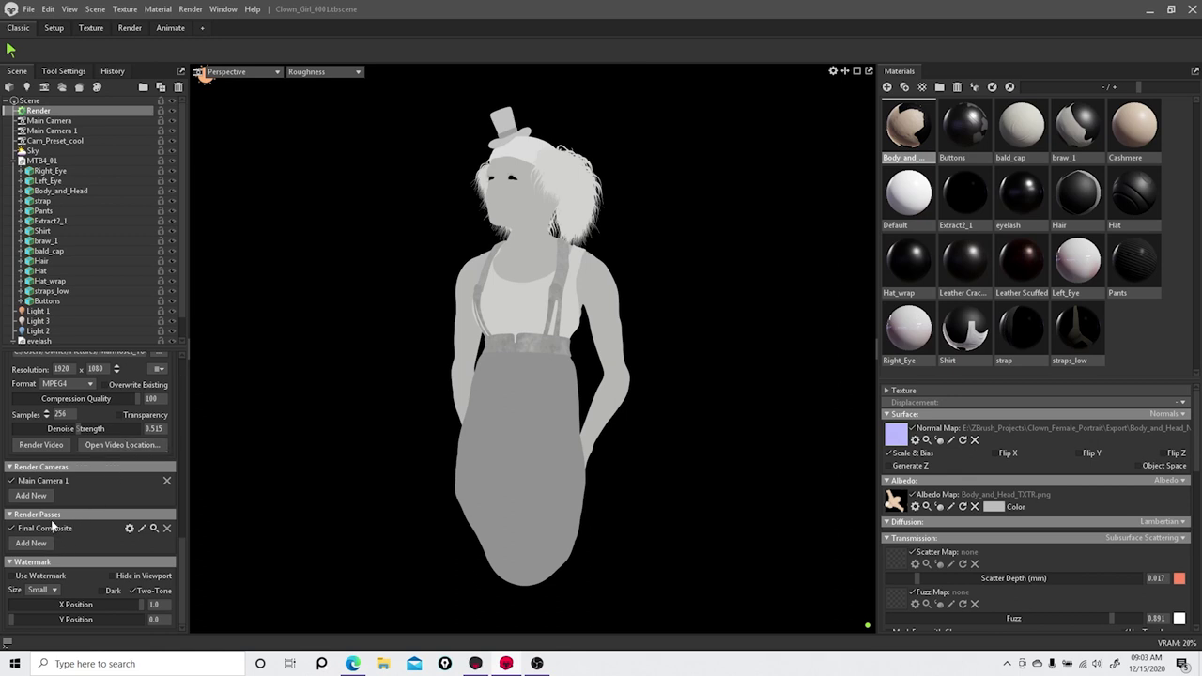
Step: Add Main Camera to the Render object's list of render cameras
{"action": "left_click", "coordinate": [30, 495]}
{"action": "left_click", "coordinate": [36, 509]}
{"action": "scroll", "coordinate": [56, 507], "scroll_direction": "up", "scroll_amount": 5}
{"action": "scroll", "coordinate": [56, 507], "scroll_direction": "down", "scroll_amount": 2}
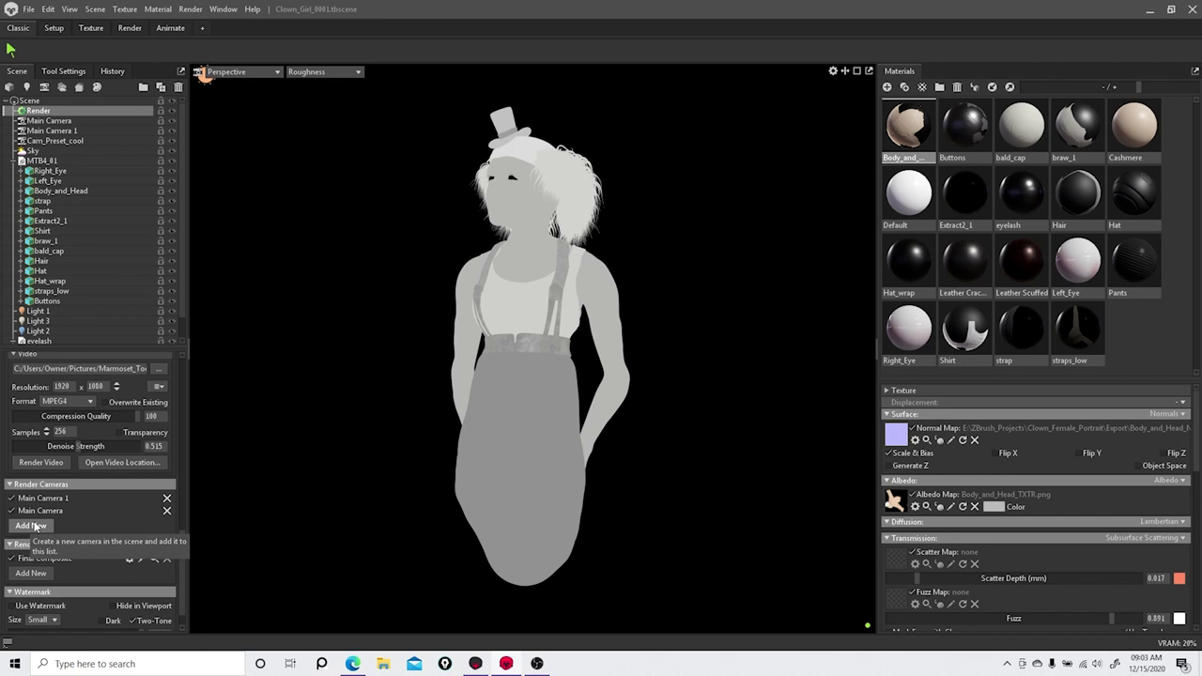
Step: Examine the Geometry passes that can be added as render passes, and review the Render object's video and lighting settings
{"action": "scroll", "coordinate": [34, 528], "scroll_direction": "down", "scroll_amount": 1}
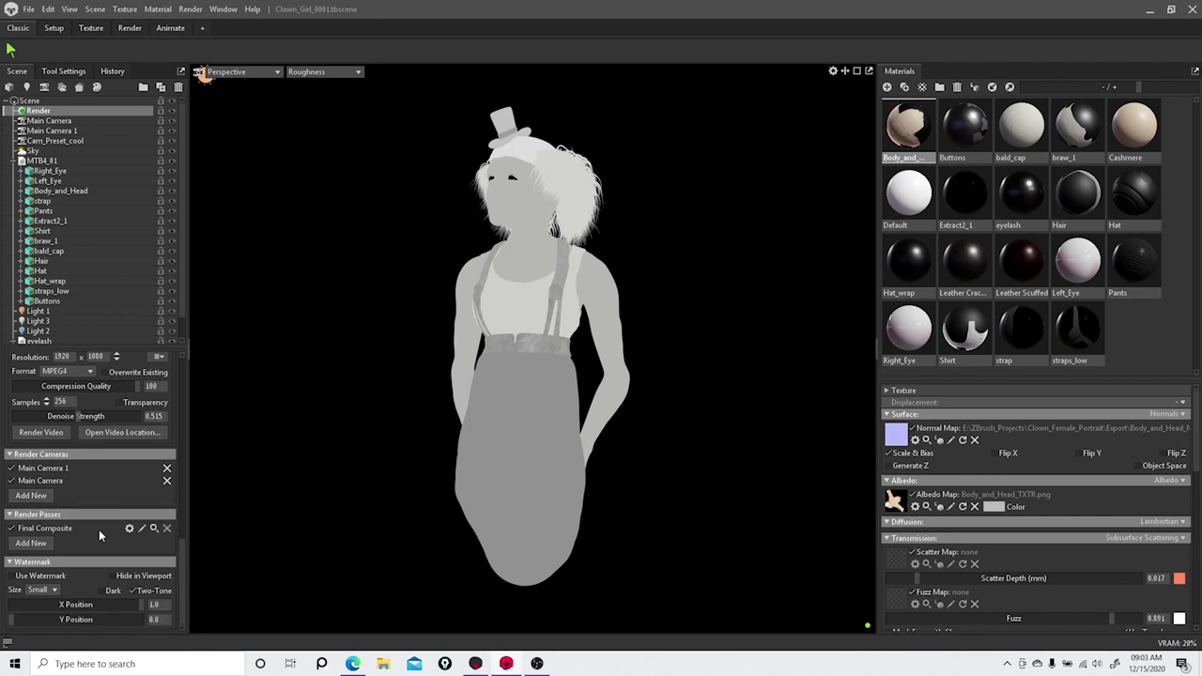
{"action": "left_click", "coordinate": [21, 545]}
{"action": "mouse_move", "coordinate": [45, 568]}
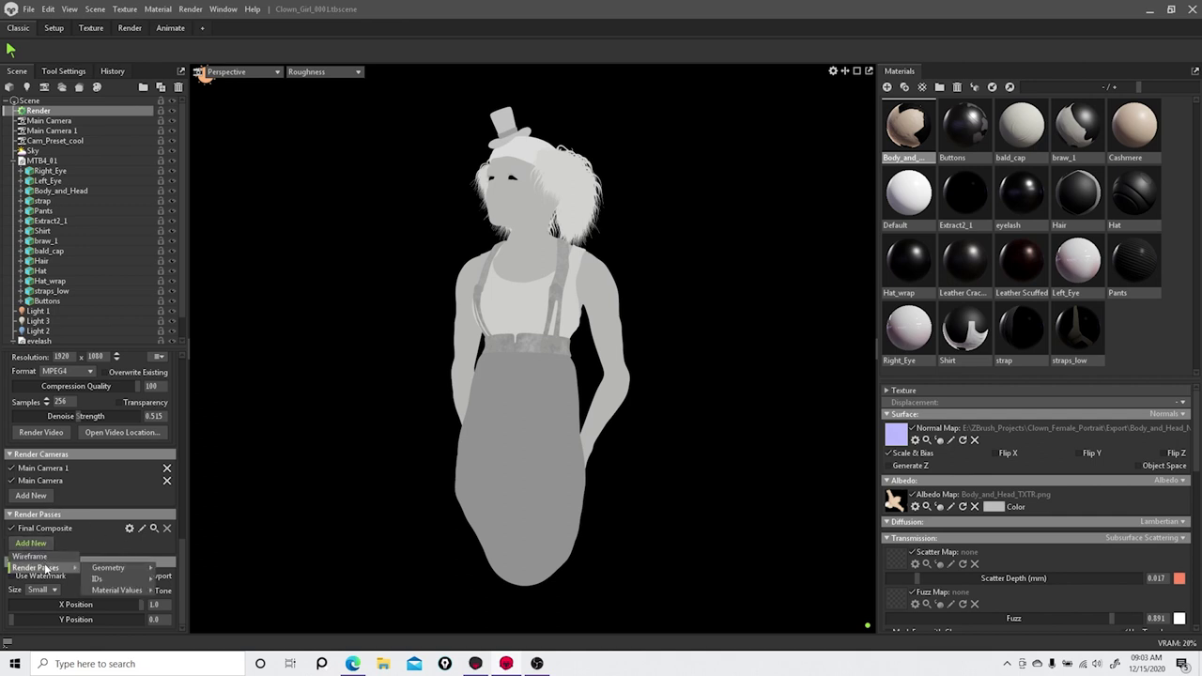
{"action": "mouse_move", "coordinate": [136, 570]}
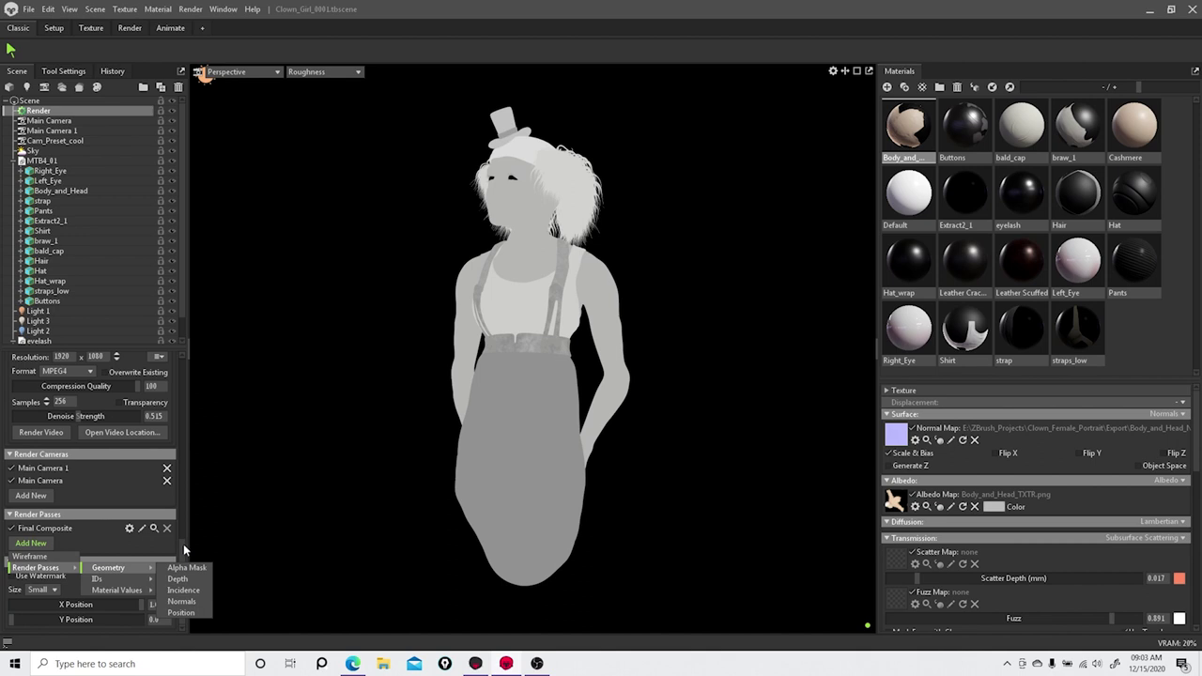
{"action": "key", "text": "Escape"}
{"action": "key", "text": "Escape"}
{"action": "scroll", "coordinate": [119, 470], "scroll_direction": "down", "scroll_amount": 10}
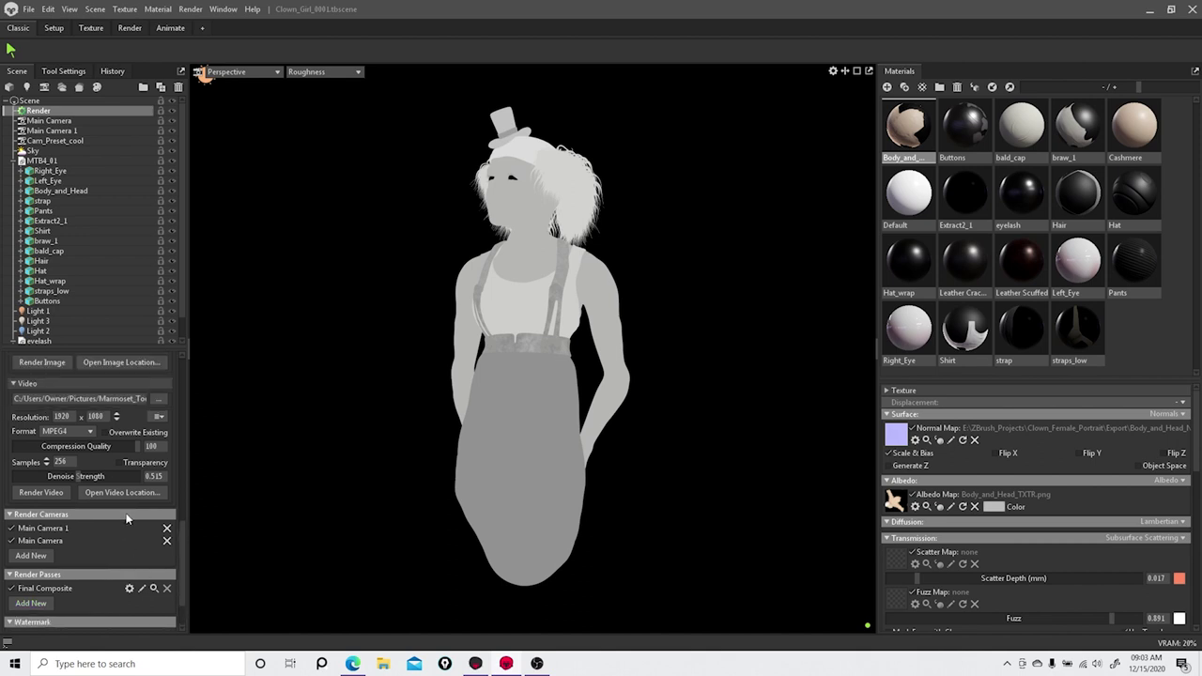
{"action": "scroll", "coordinate": [122, 451], "scroll_direction": "up", "scroll_amount": 3}
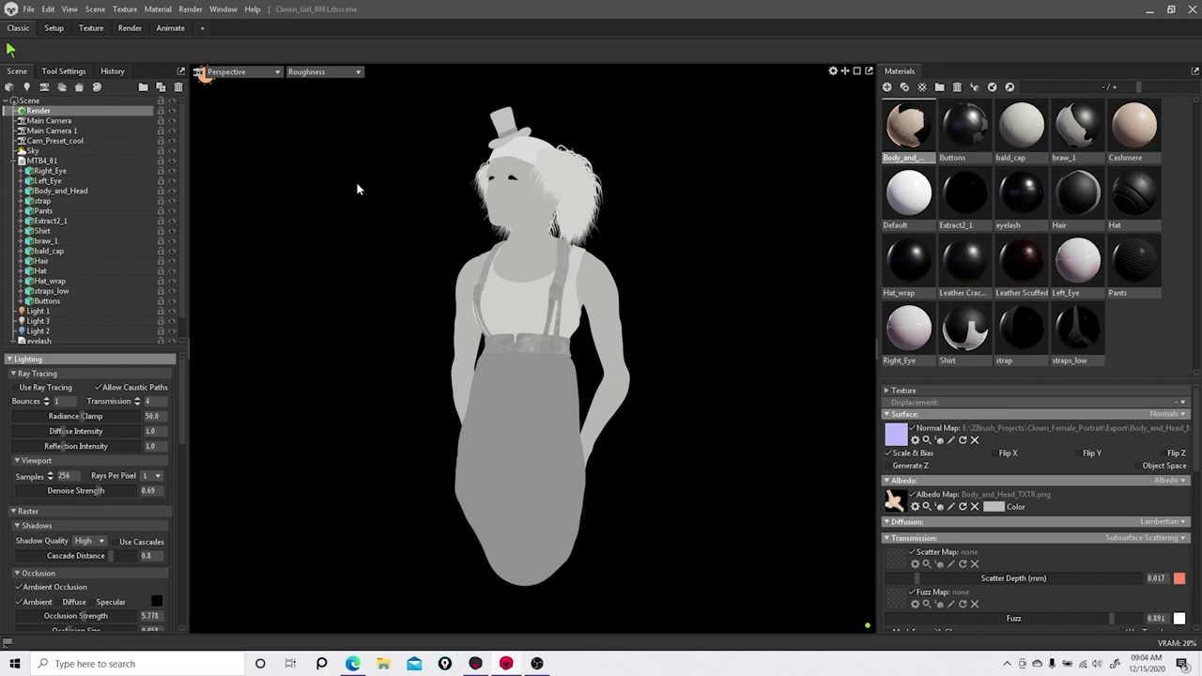
Step: Collapse the MTB4_01 group and browse the Evening, Interior, Midday and Morning presets for the Sky object
{"action": "left_click", "coordinate": [13, 164]}
{"action": "left_click", "coordinate": [32, 150]}
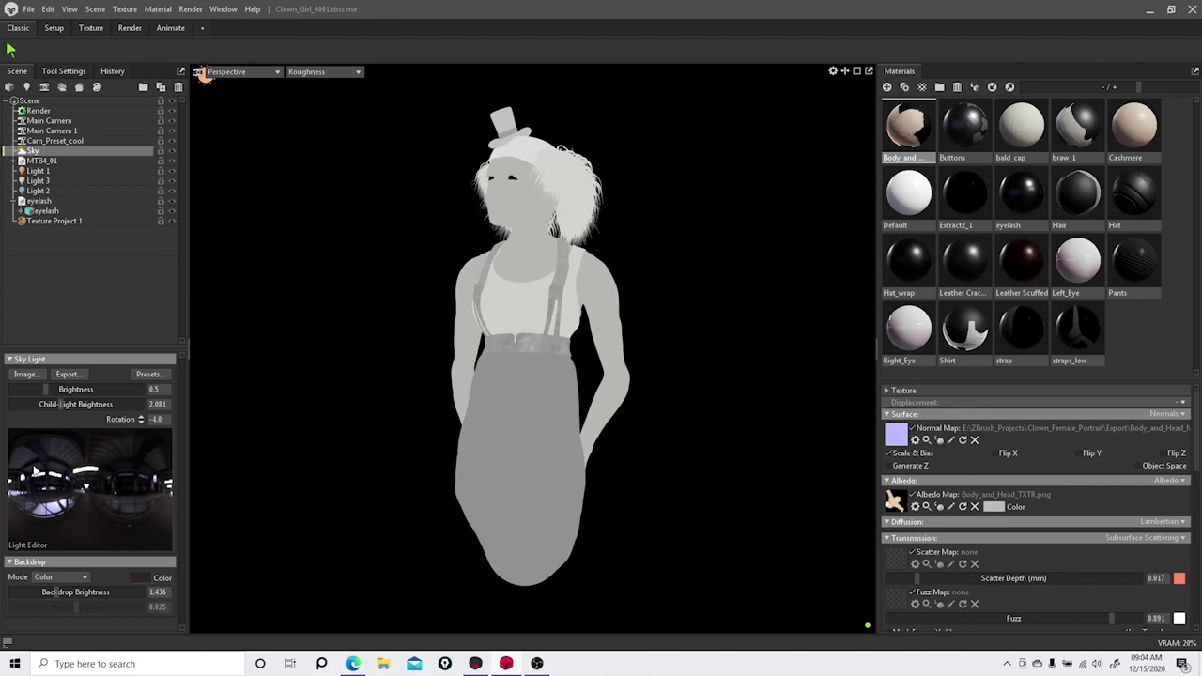
{"action": "left_click", "coordinate": [150, 374]}
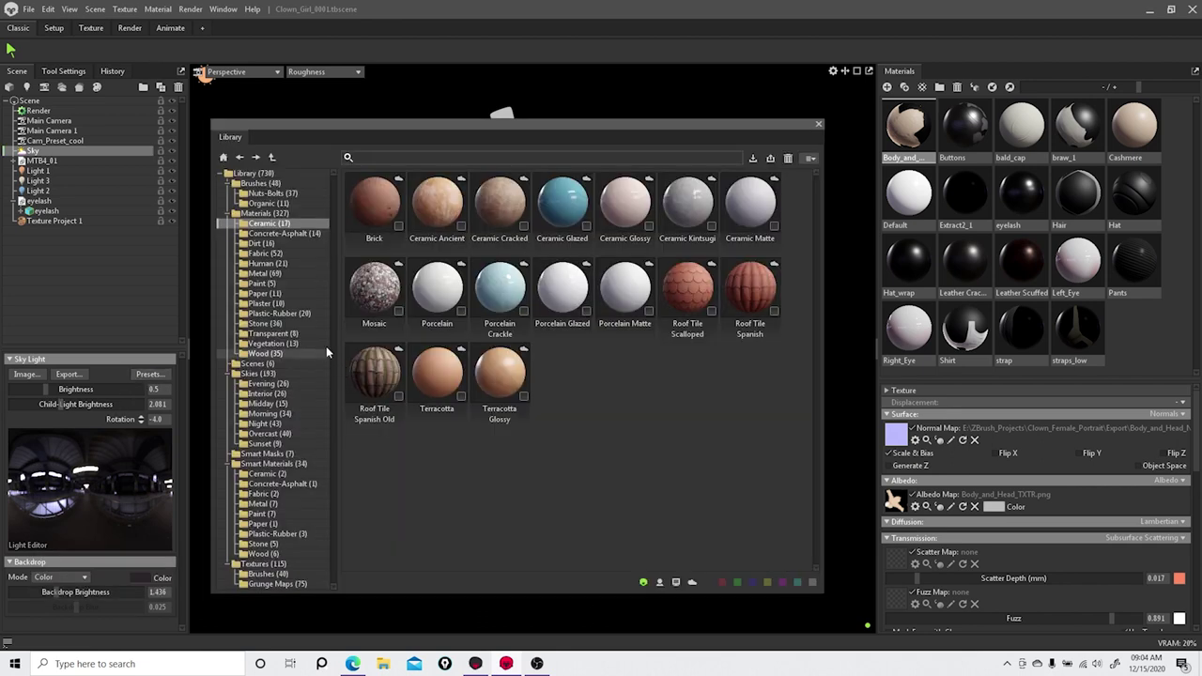
{"action": "left_click", "coordinate": [288, 387]}
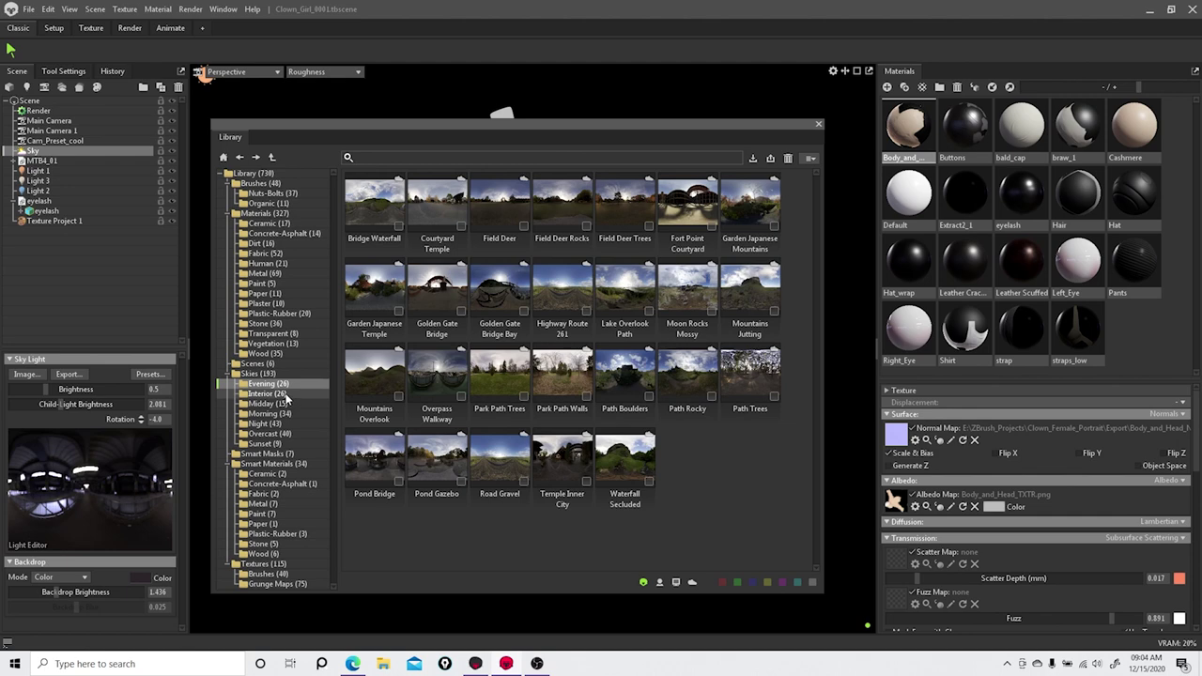
{"action": "left_click", "coordinate": [286, 394]}
{"action": "left_click", "coordinate": [287, 404]}
{"action": "left_click", "coordinate": [287, 414]}
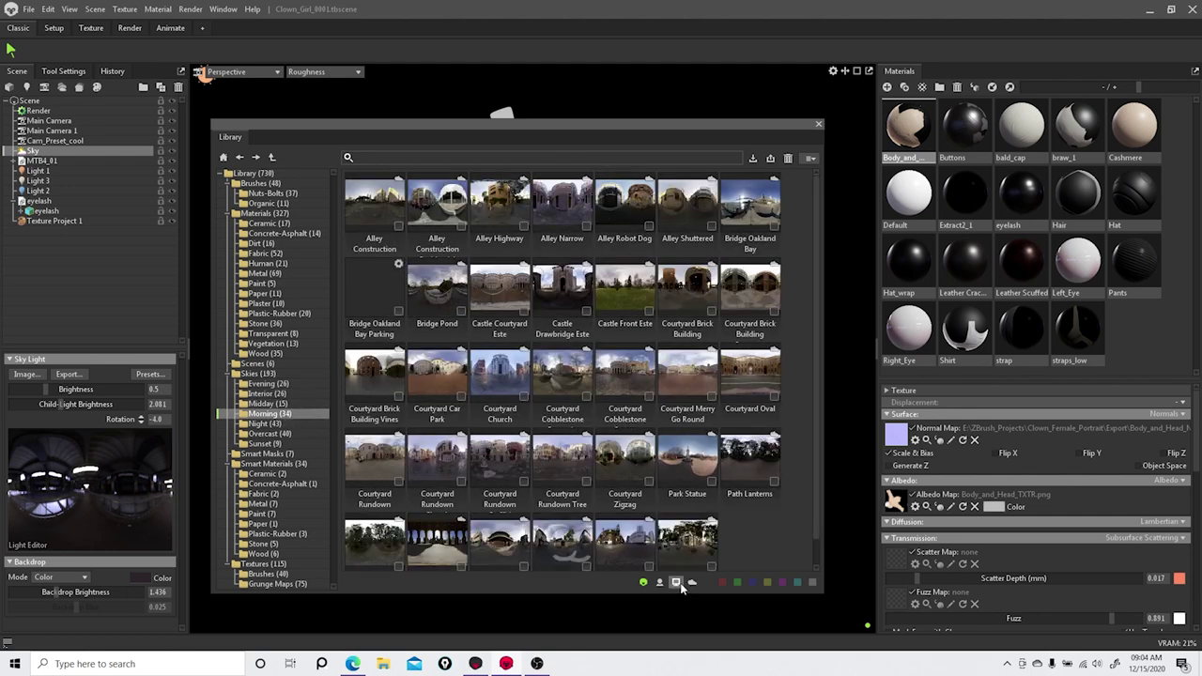
Step: Filter the sky library to locally stored presets, clear the filter, and close the library without choosing a sky
{"action": "left_click", "coordinate": [680, 585]}
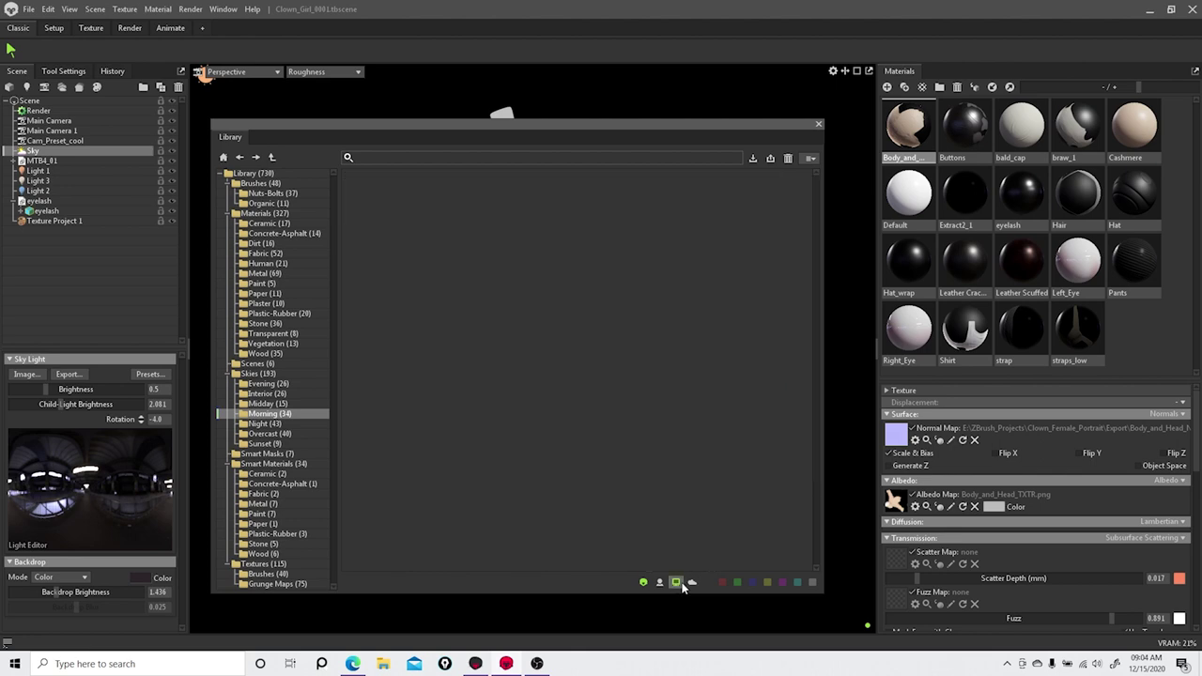
{"action": "left_click", "coordinate": [283, 385]}
{"action": "left_click", "coordinate": [644, 583]}
{"action": "left_click", "coordinate": [300, 374]}
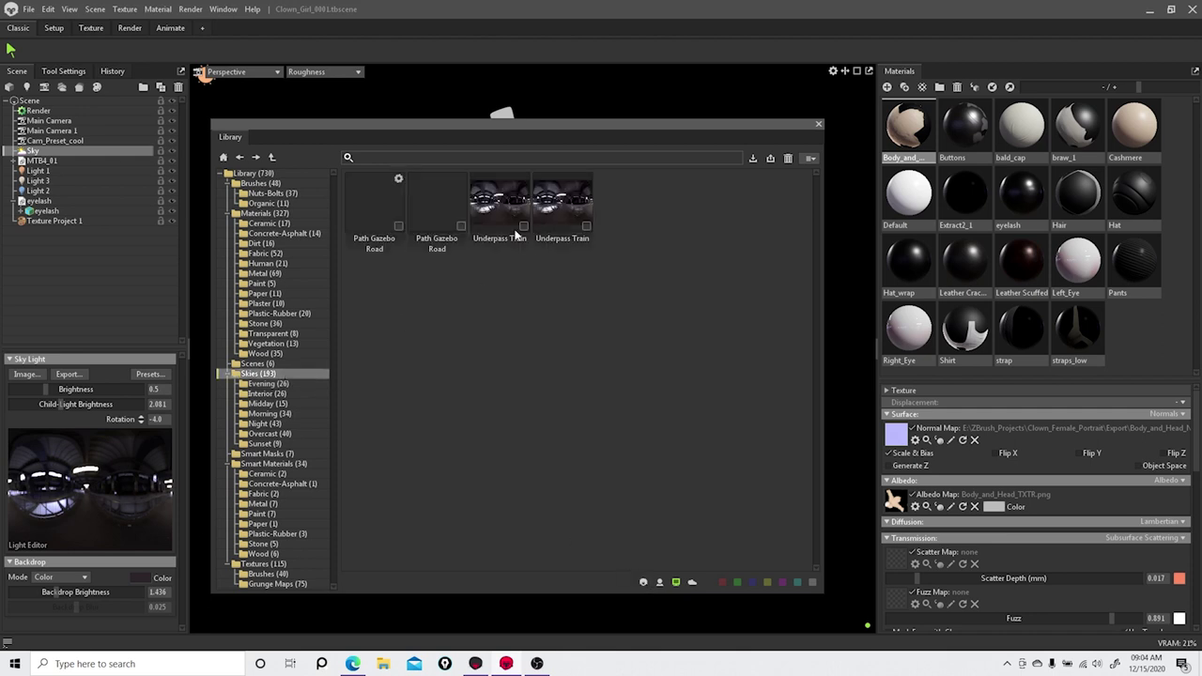
{"action": "left_click", "coordinate": [675, 583]}
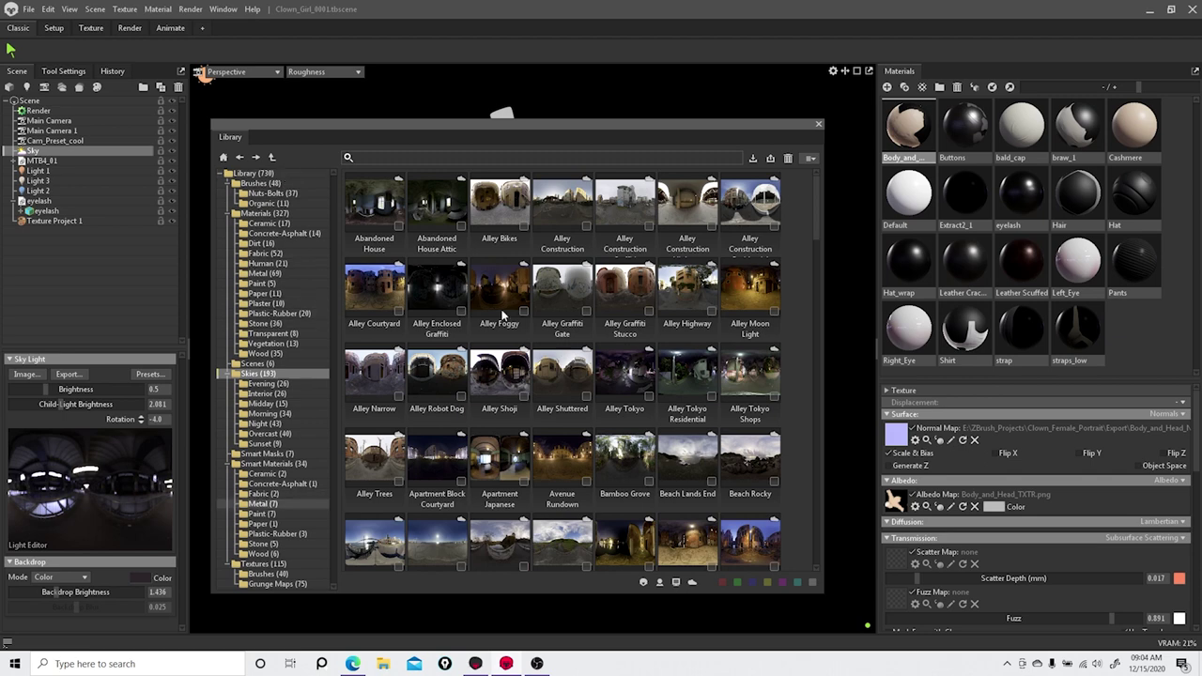
{"action": "left_click", "coordinate": [263, 505]}
{"action": "left_click", "coordinate": [818, 123]}
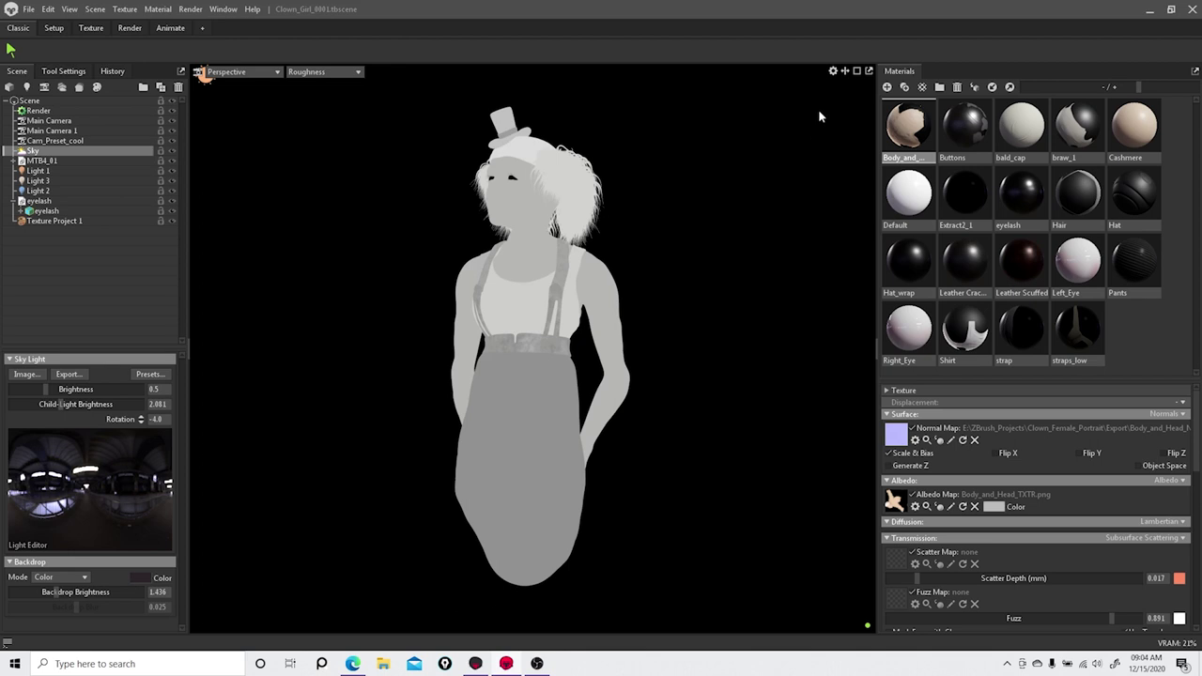
Step: Display the viewport in Draft Quality and view the clown through Main Camera
{"action": "left_click", "coordinate": [337, 72]}
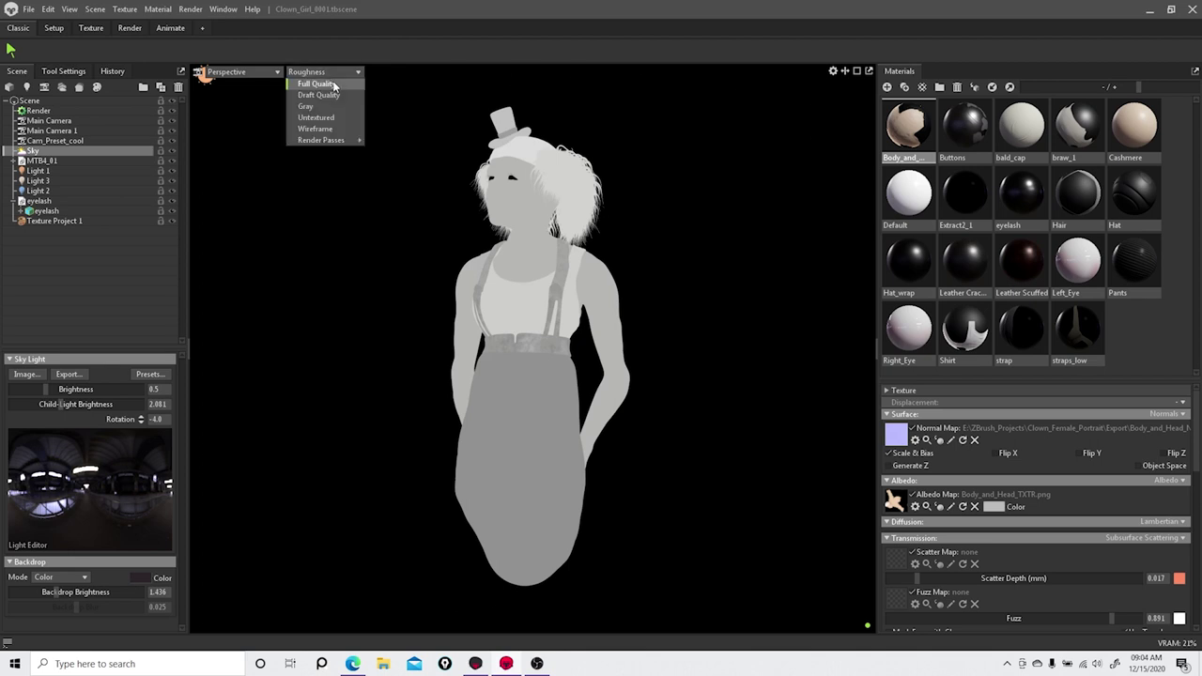
{"action": "left_click", "coordinate": [330, 94]}
{"action": "left_click", "coordinate": [256, 71]}
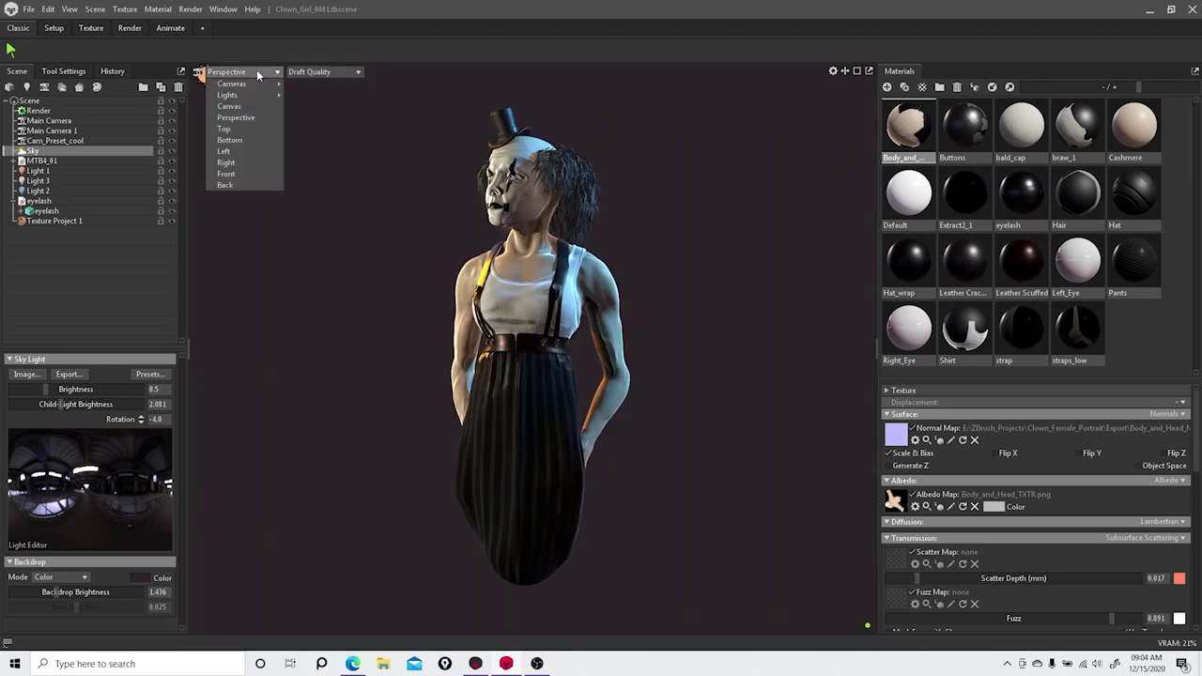
{"action": "mouse_move", "coordinate": [251, 84]}
{"action": "left_click", "coordinate": [319, 83]}
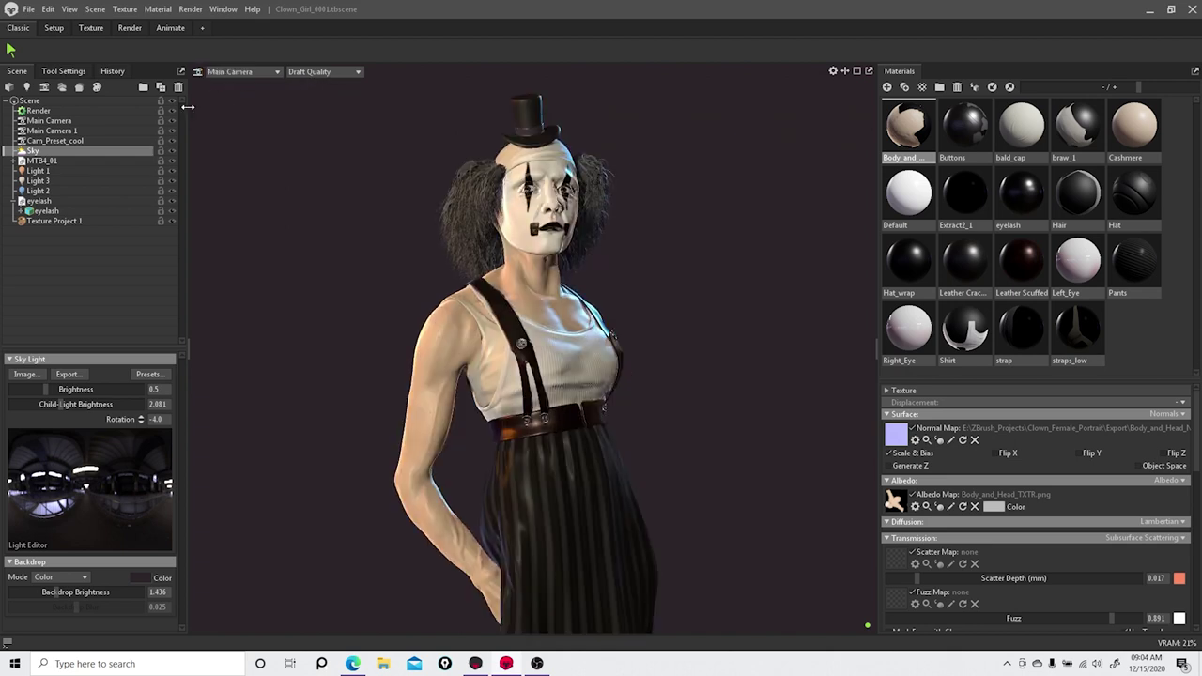
Step: Select Main Camera, inspect its lens and post effect settings, and look closely at the clown's upper body
{"action": "left_click", "coordinate": [94, 120]}
{"action": "scroll", "coordinate": [113, 523], "scroll_direction": "down", "scroll_amount": 2}
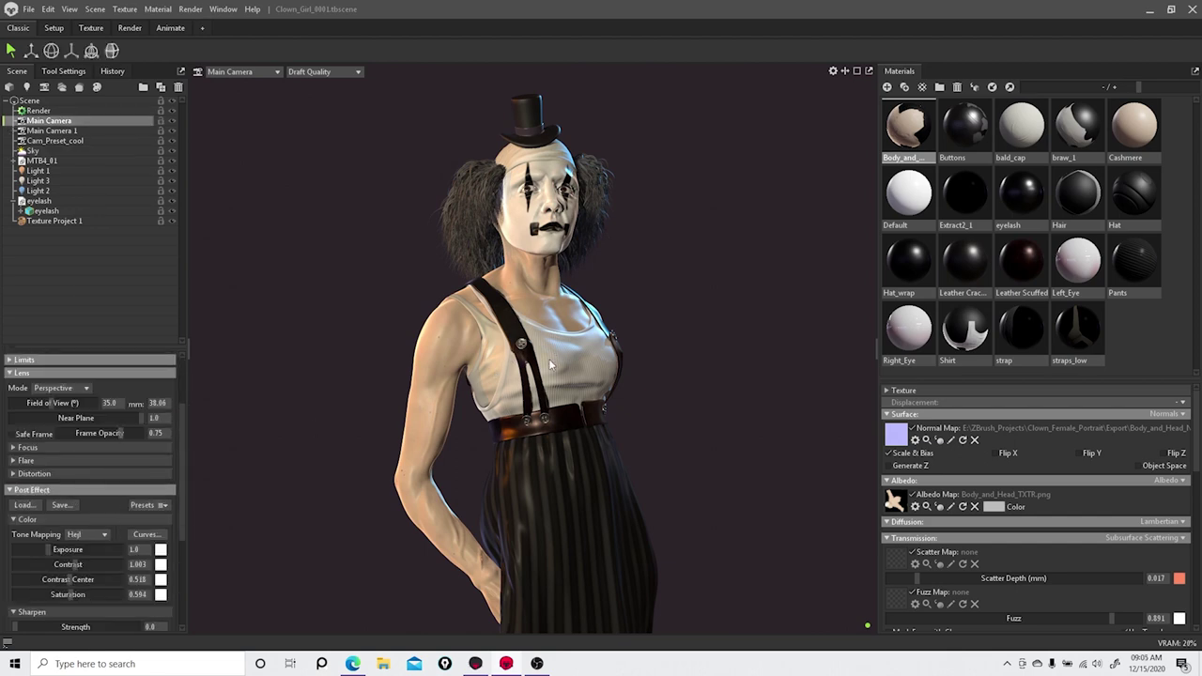
{"action": "scroll", "coordinate": [700, 165], "scroll_direction": "up", "scroll_amount": 3}
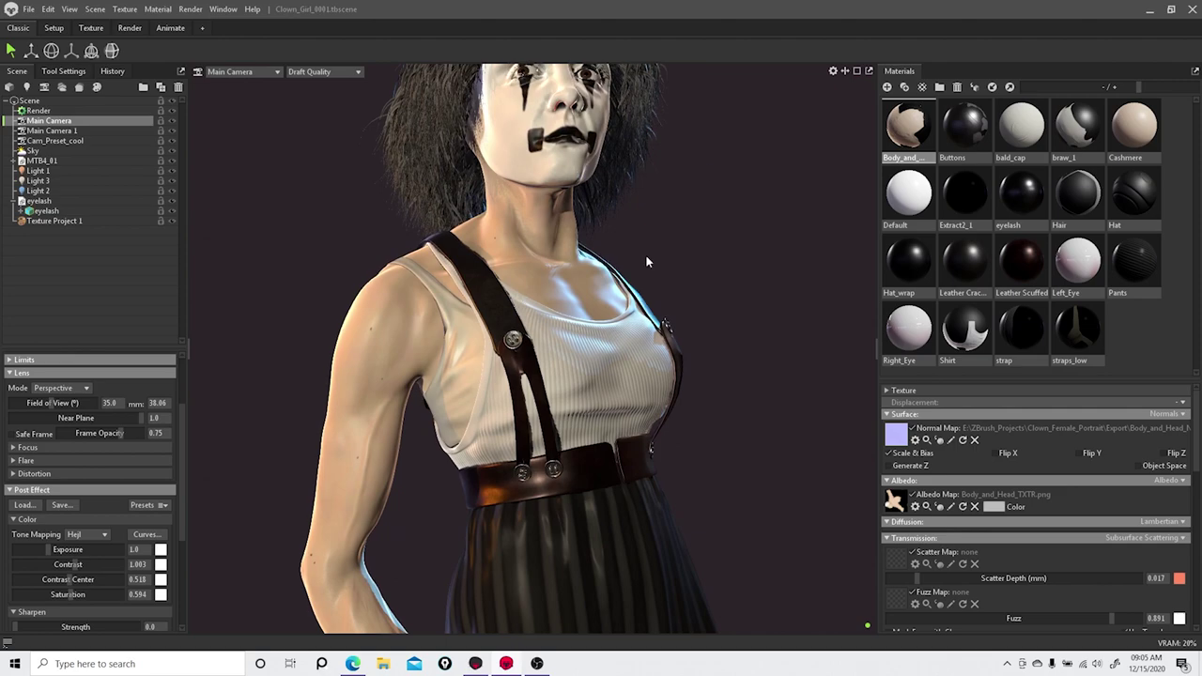
Step: Examine the clown's head and upper body, and review Main Camera's control, lens and post effect settings
{"action": "scroll", "coordinate": [655, 281], "scroll_direction": "up", "scroll_amount": 2}
{"action": "scroll", "coordinate": [724, 298], "scroll_direction": "down", "scroll_amount": 6}
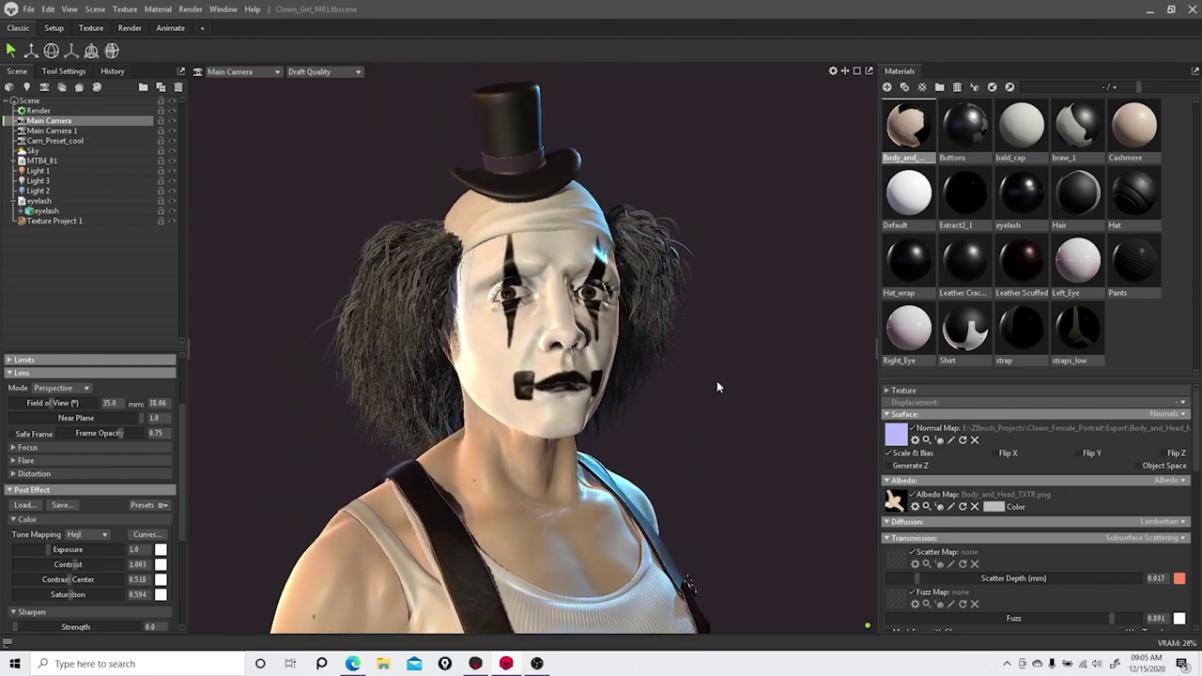
{"action": "left_click", "coordinate": [739, 356]}
{"action": "left_click_drag", "start_coordinate": [720, 384], "coordinate": [741, 359]}
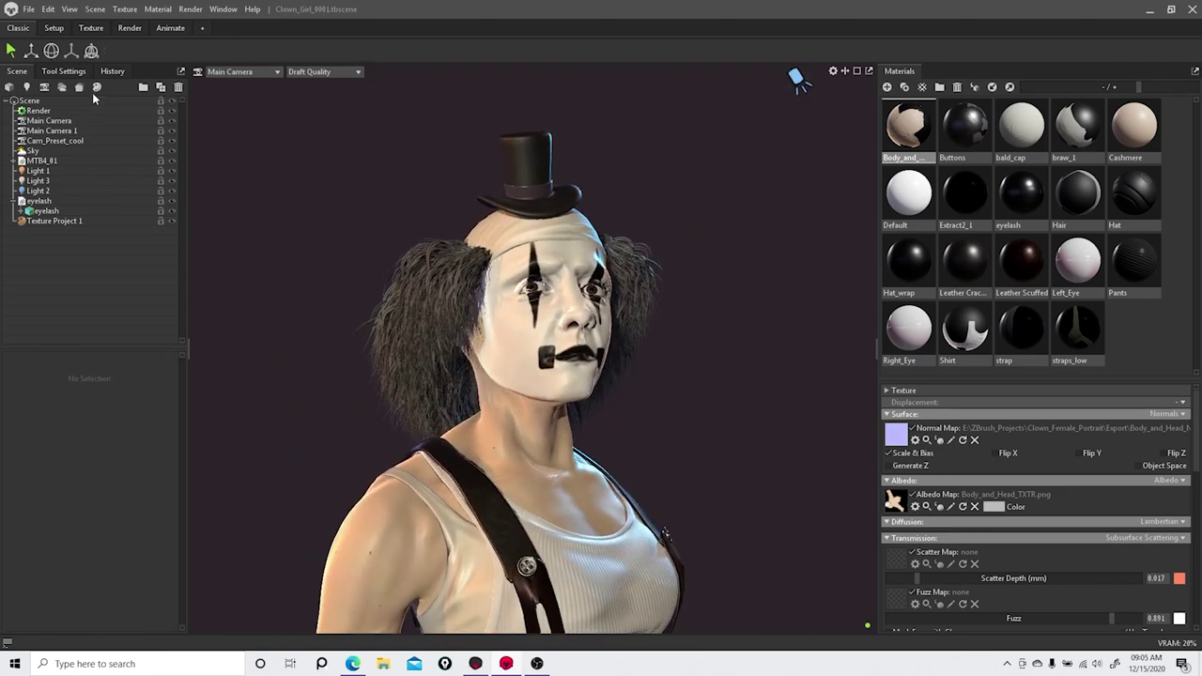
{"action": "left_click", "coordinate": [72, 122]}
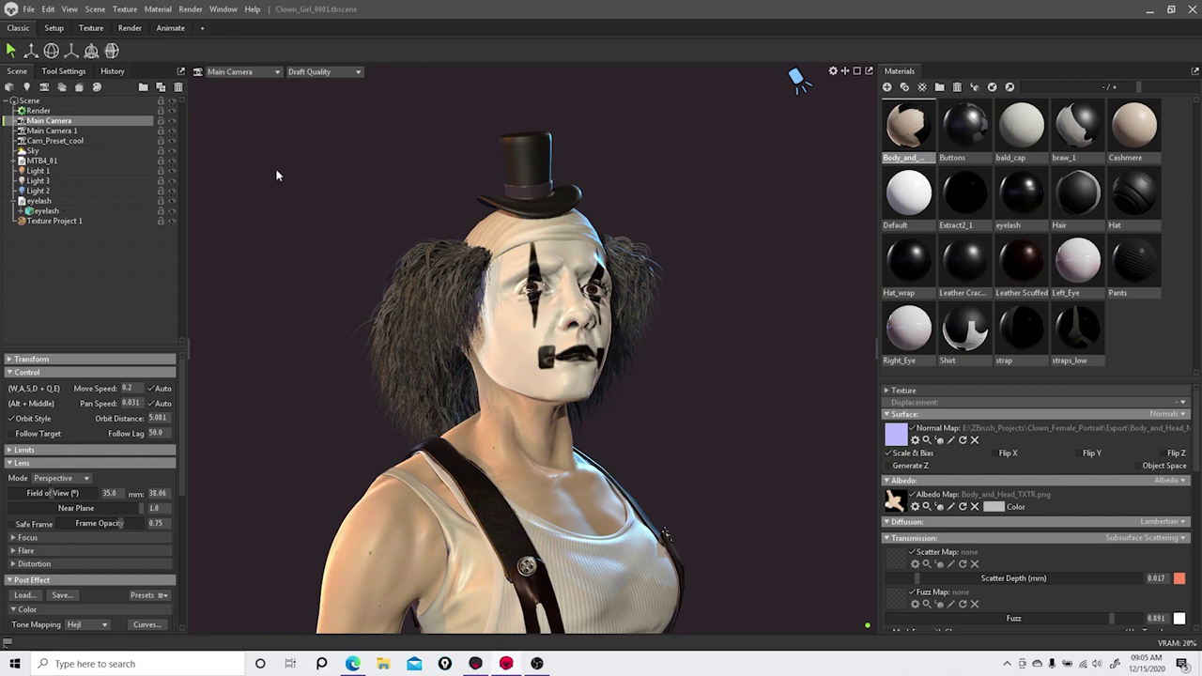
{"action": "scroll", "coordinate": [54, 457], "scroll_direction": "down", "scroll_amount": 5}
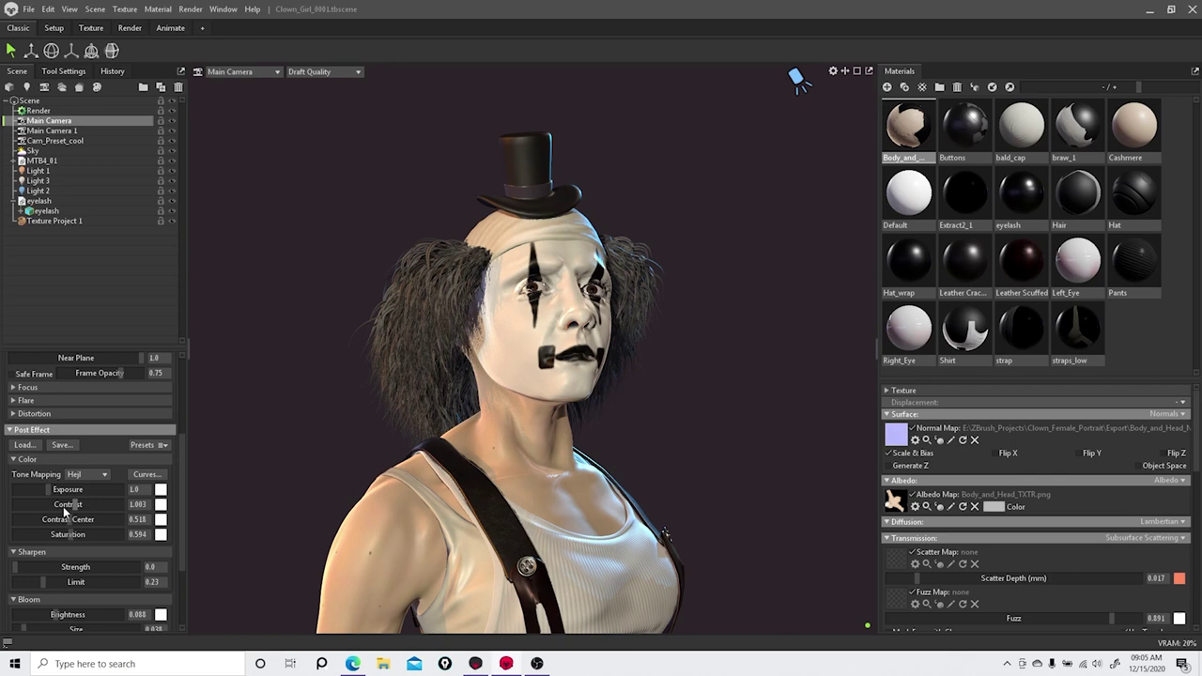
{"action": "scroll", "coordinate": [61, 526], "scroll_direction": "down", "scroll_amount": 2}
{"action": "scroll", "coordinate": [59, 552], "scroll_direction": "down", "scroll_amount": 2}
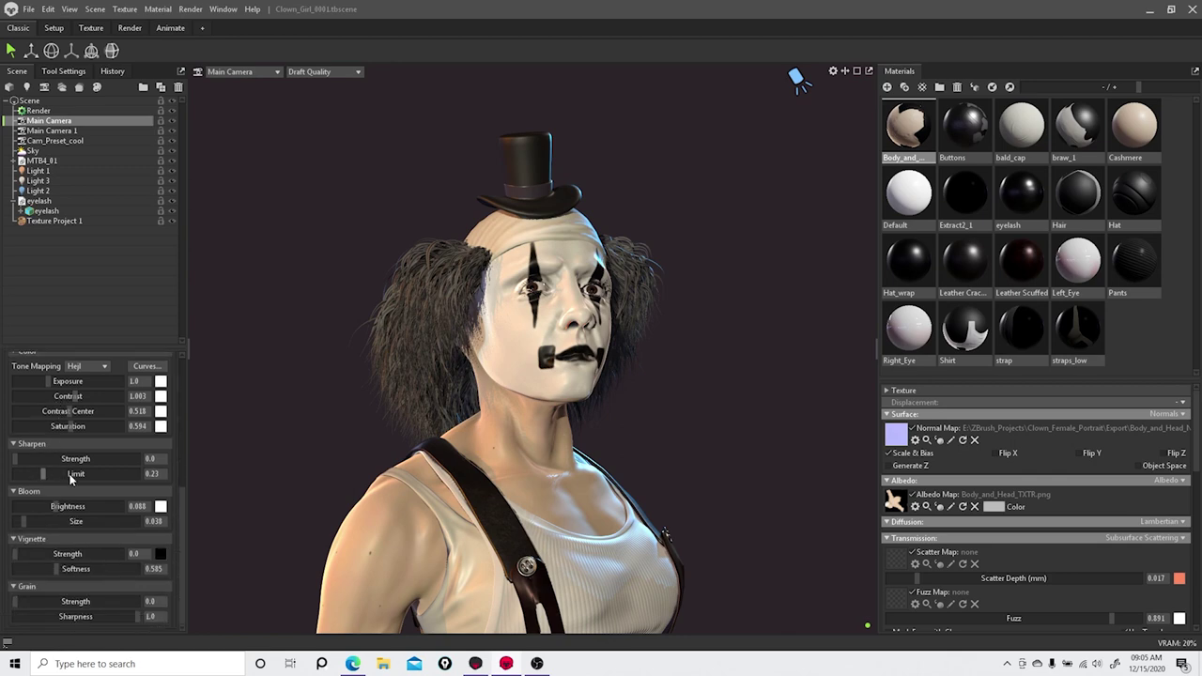
{"action": "scroll", "coordinate": [71, 479], "scroll_direction": "up", "scroll_amount": 6}
{"action": "scroll", "coordinate": [43, 550], "scroll_direction": "up", "scroll_amount": 1}
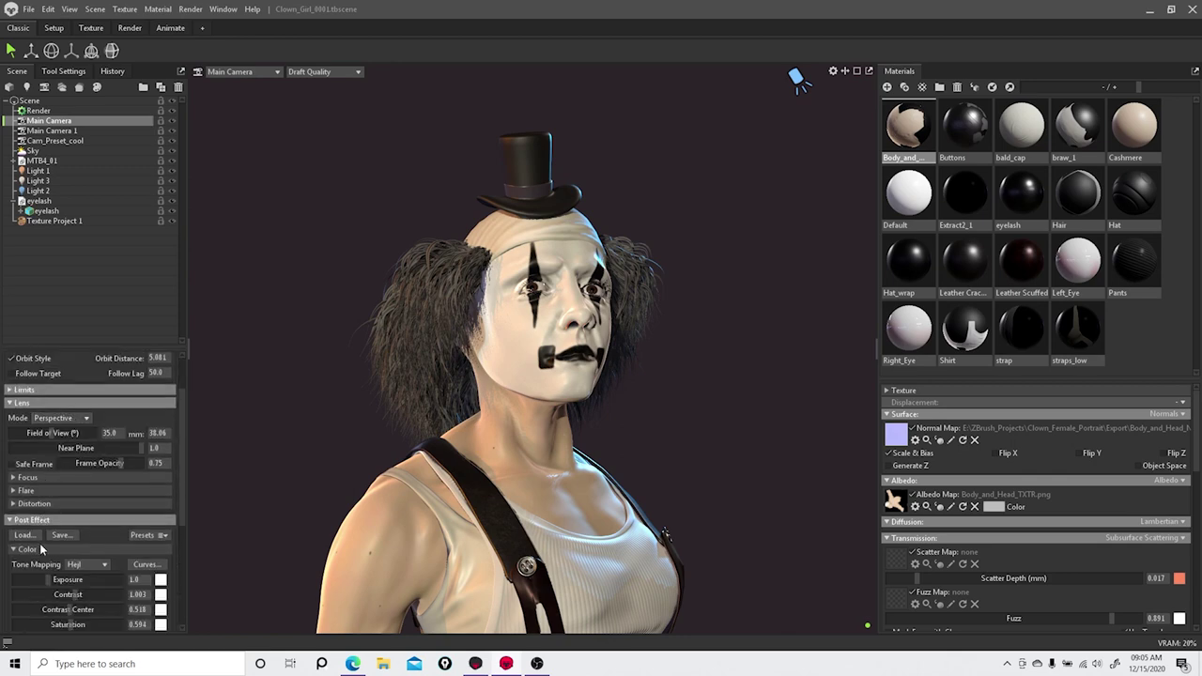
Step: Adjust Main Camera's depth of field blur, raising Far Blur to 28.51, and display the viewport in Full Quality
{"action": "left_click", "coordinate": [15, 478]}
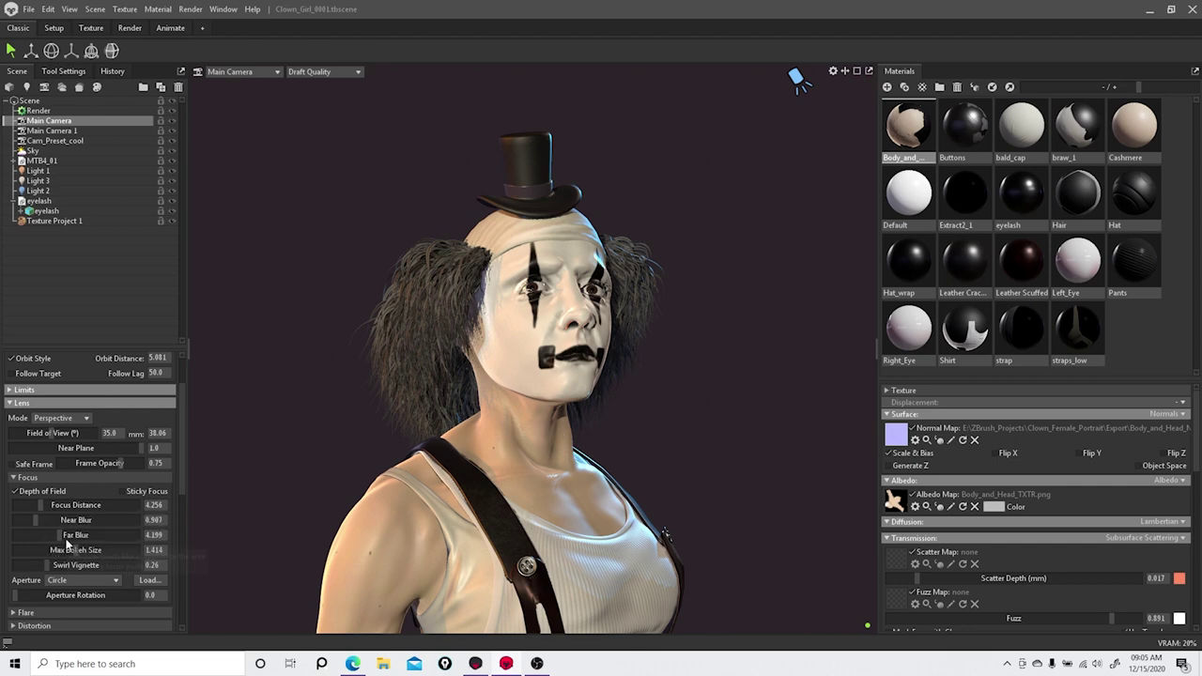
{"action": "left_click_drag", "start_coordinate": [59, 535], "coordinate": [35, 519]}
{"action": "left_click", "coordinate": [320, 71]}
{"action": "left_click", "coordinate": [336, 85]}
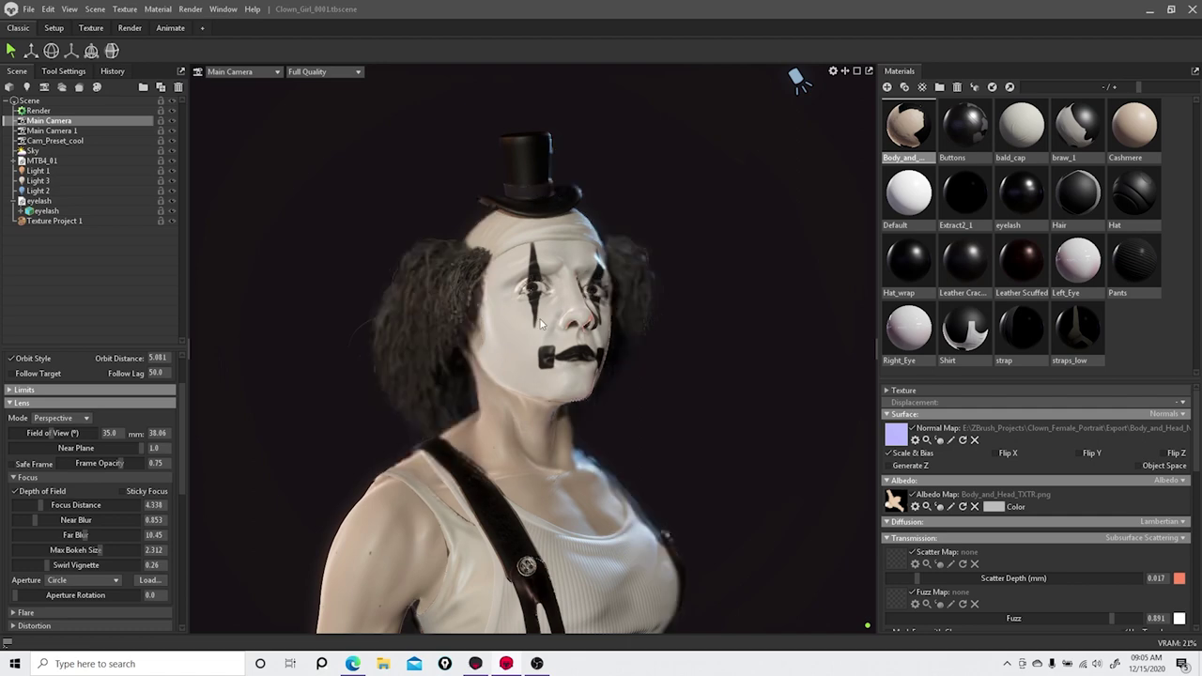
{"action": "left_click_drag", "start_coordinate": [80, 533], "coordinate": [118, 531]}
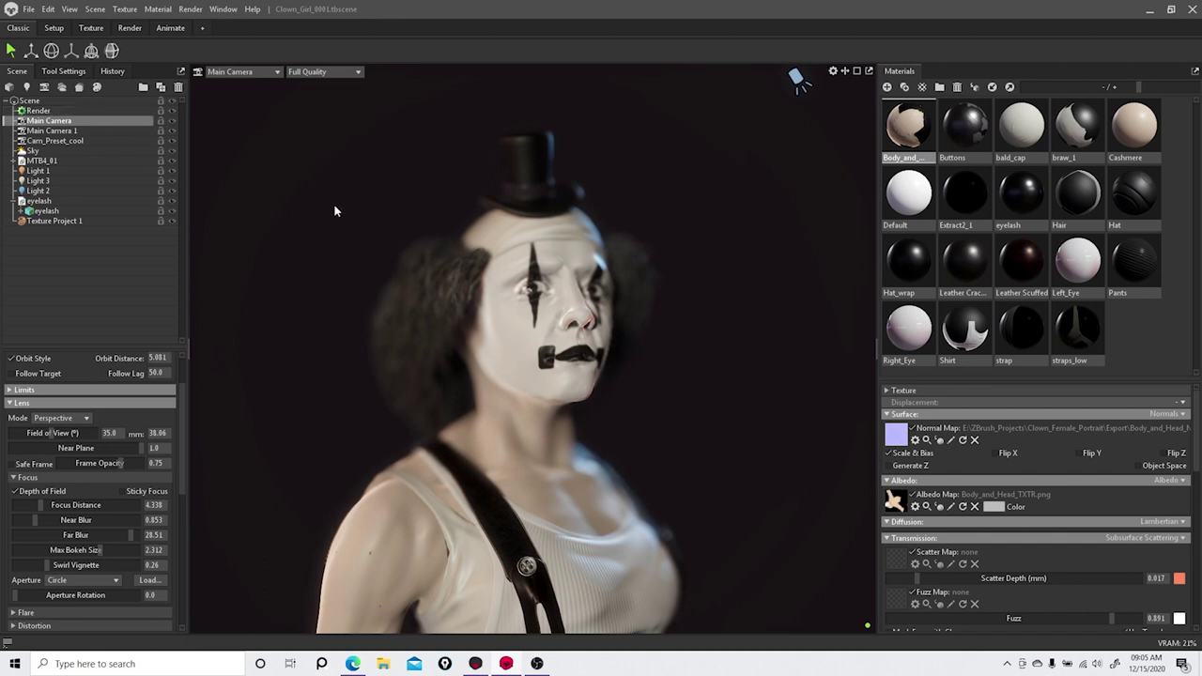
{"action": "left_click", "coordinate": [314, 261]}
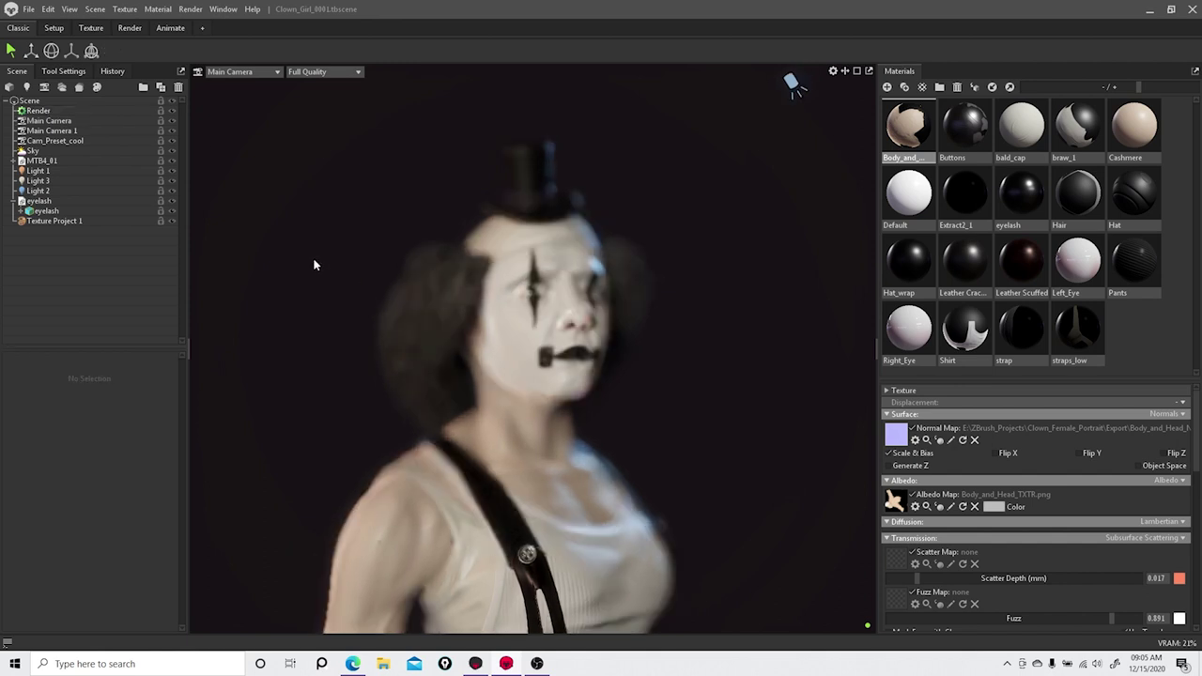
Step: Reopen the recent scene Clown_Girl_0001.tbscene without saving the current changes
{"action": "left_click", "coordinate": [30, 11]}
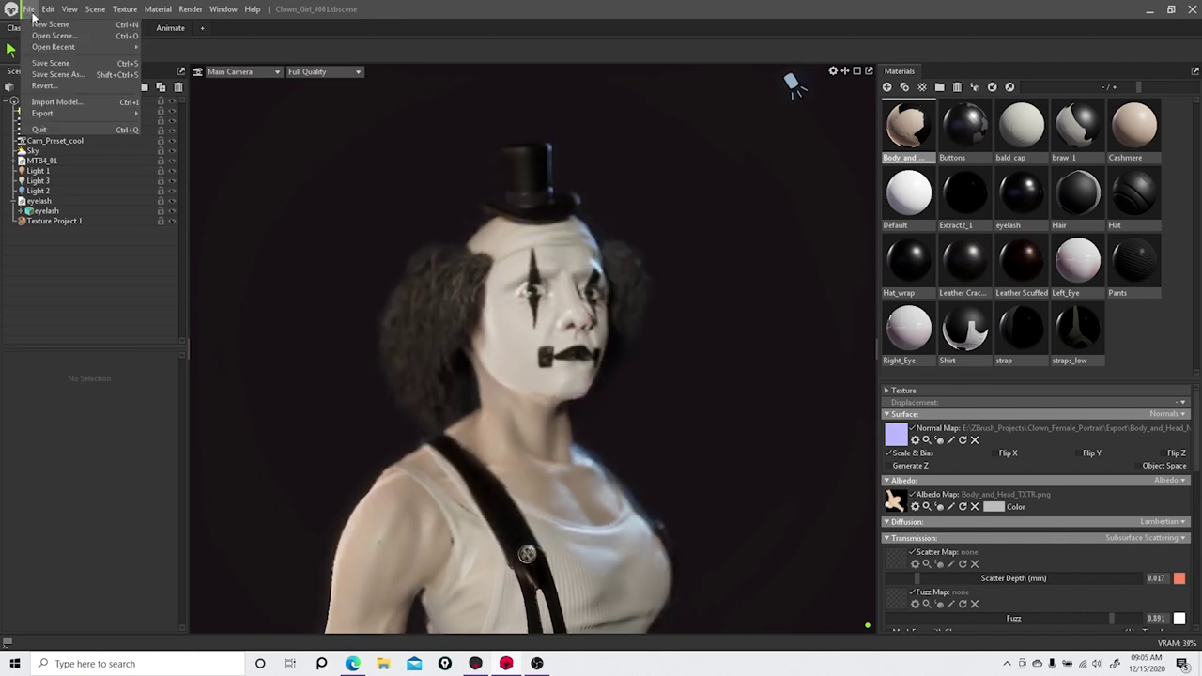
{"action": "mouse_move", "coordinate": [90, 47]}
{"action": "left_click", "coordinate": [190, 51]}
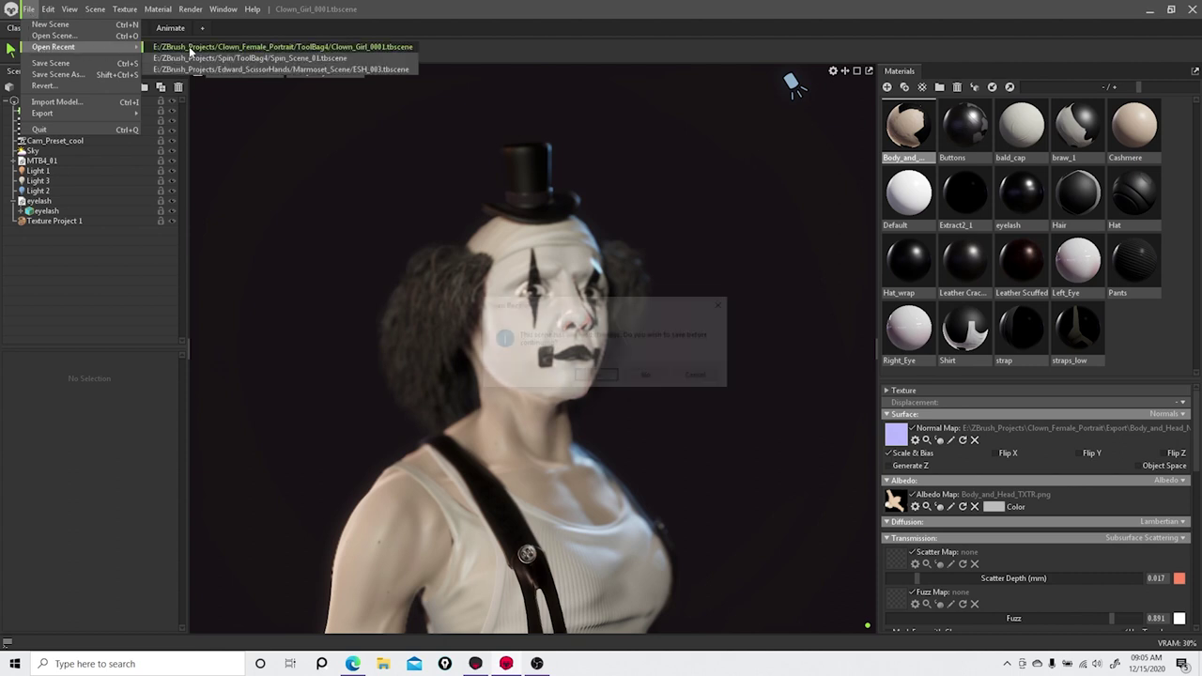
{"action": "left_click", "coordinate": [648, 378]}
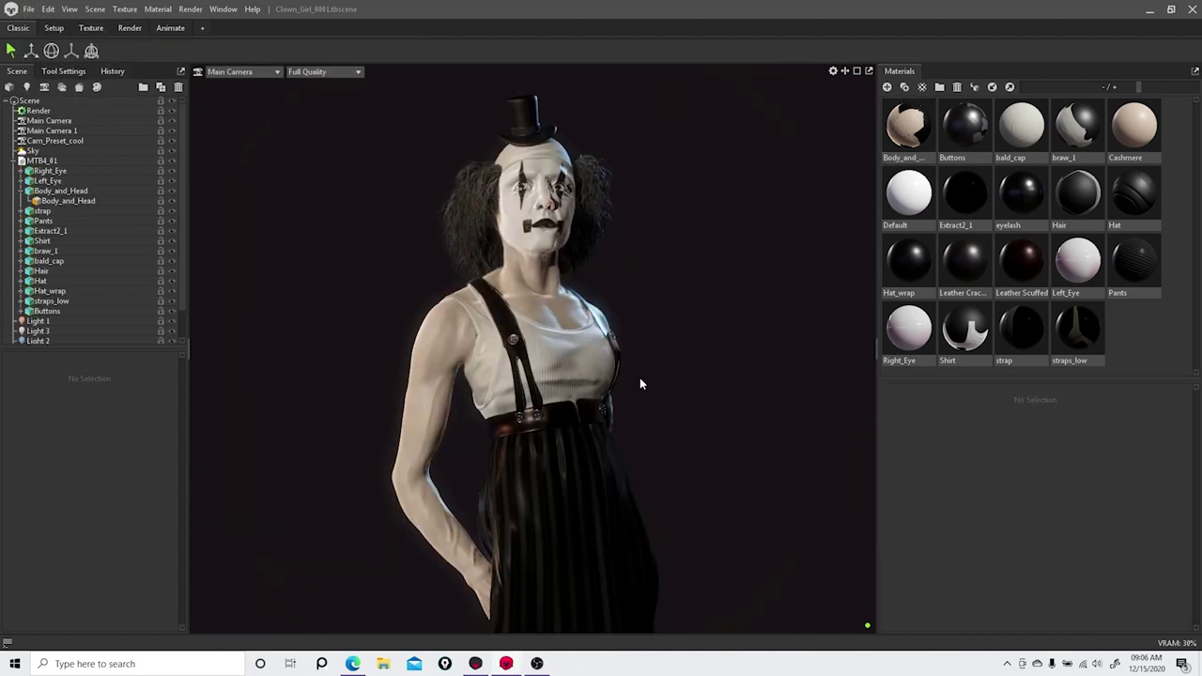
Step: Enable ray tracing in the Render object's lighting settings, switching it off and on again to compare the clown
{"action": "left_click", "coordinate": [79, 111]}
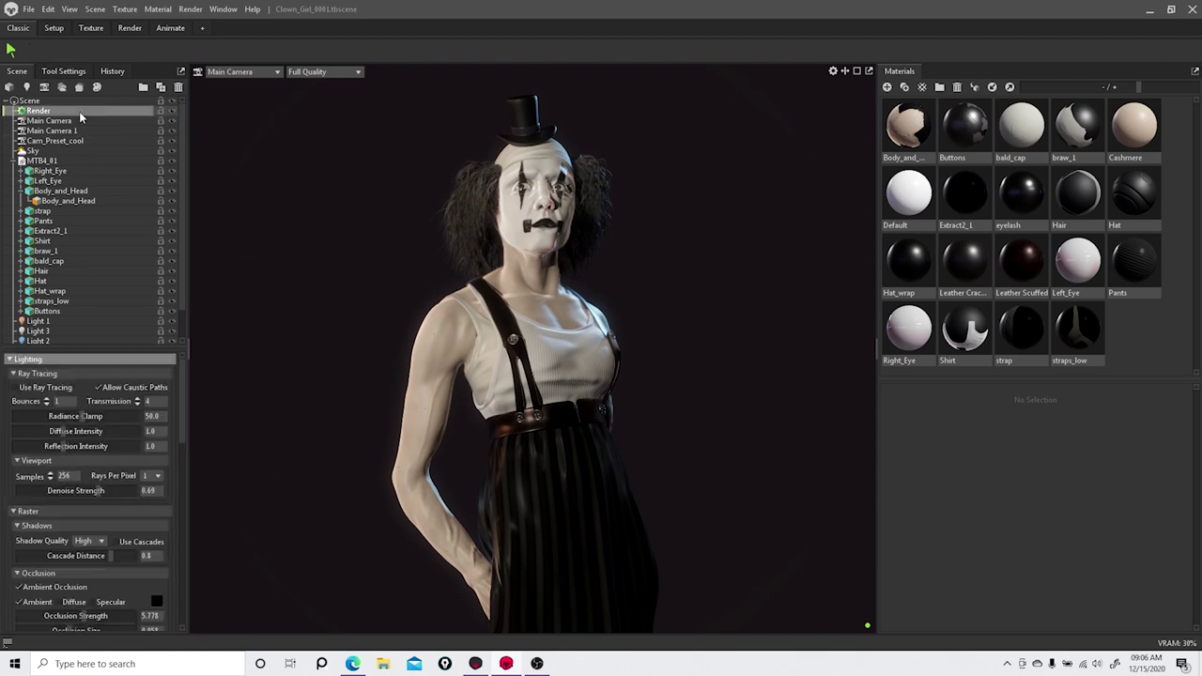
{"action": "left_click", "coordinate": [17, 388]}
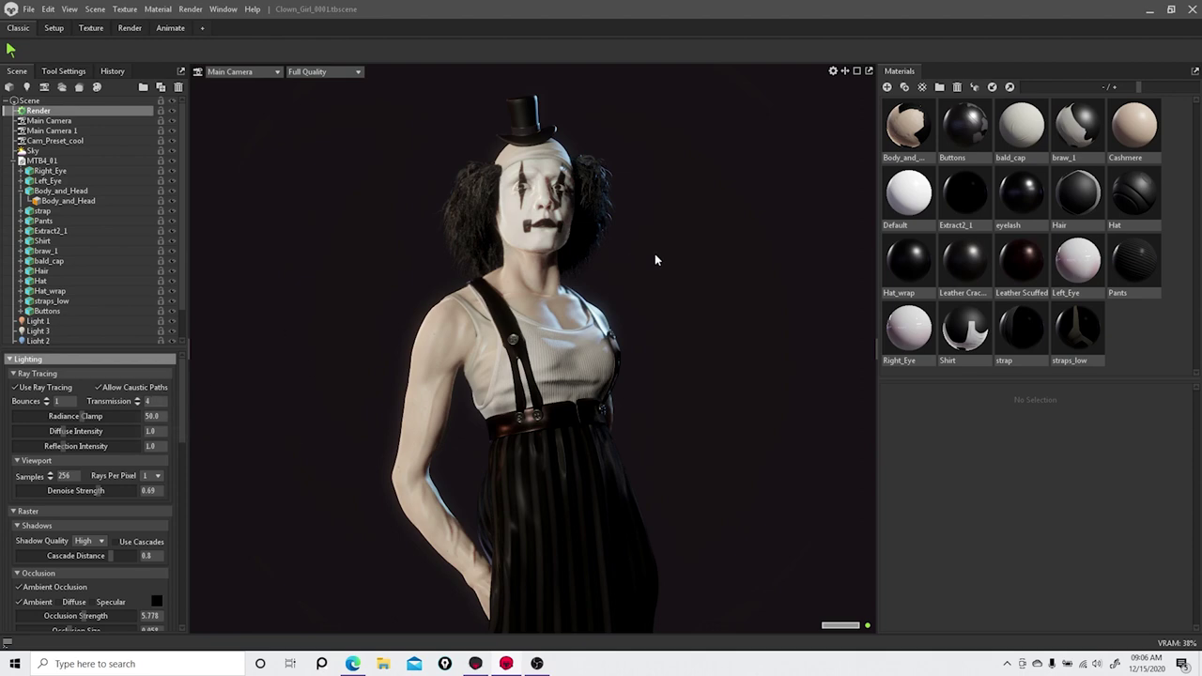
{"action": "left_click", "coordinate": [17, 388]}
{"action": "left_click", "coordinate": [19, 388]}
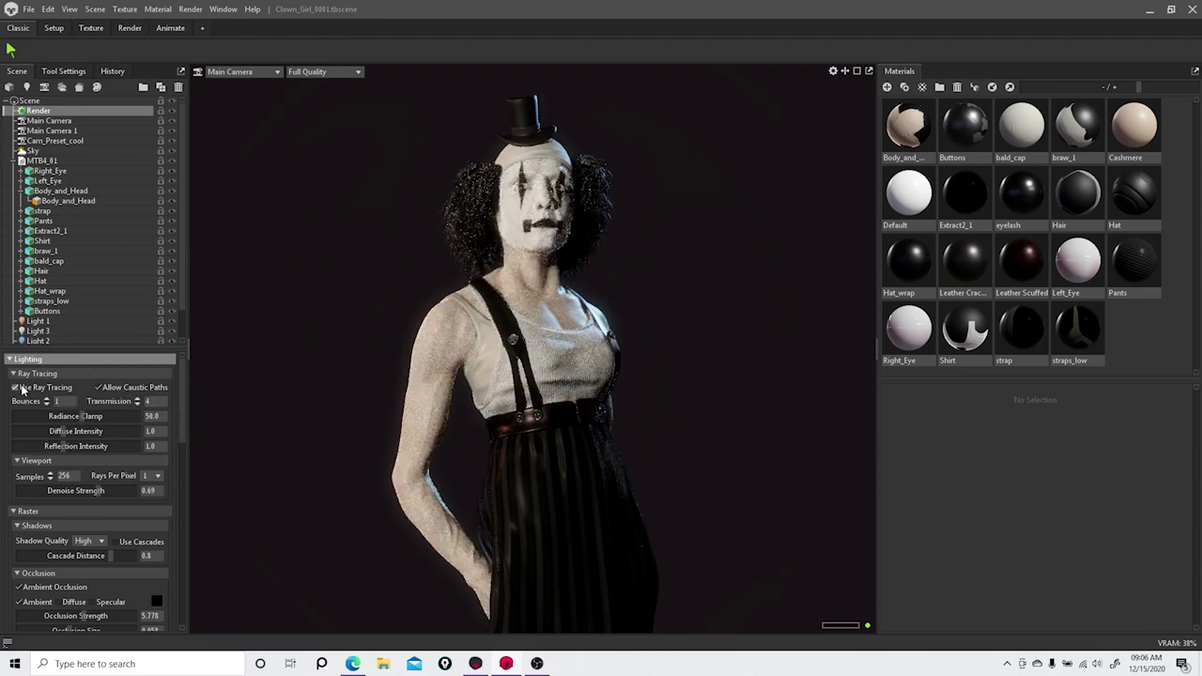
Step: Try different subsurface scatter depths on the Body_and_Head material and set Scatter Depth to 0.04 mm
{"action": "left_click", "coordinate": [535, 306]}
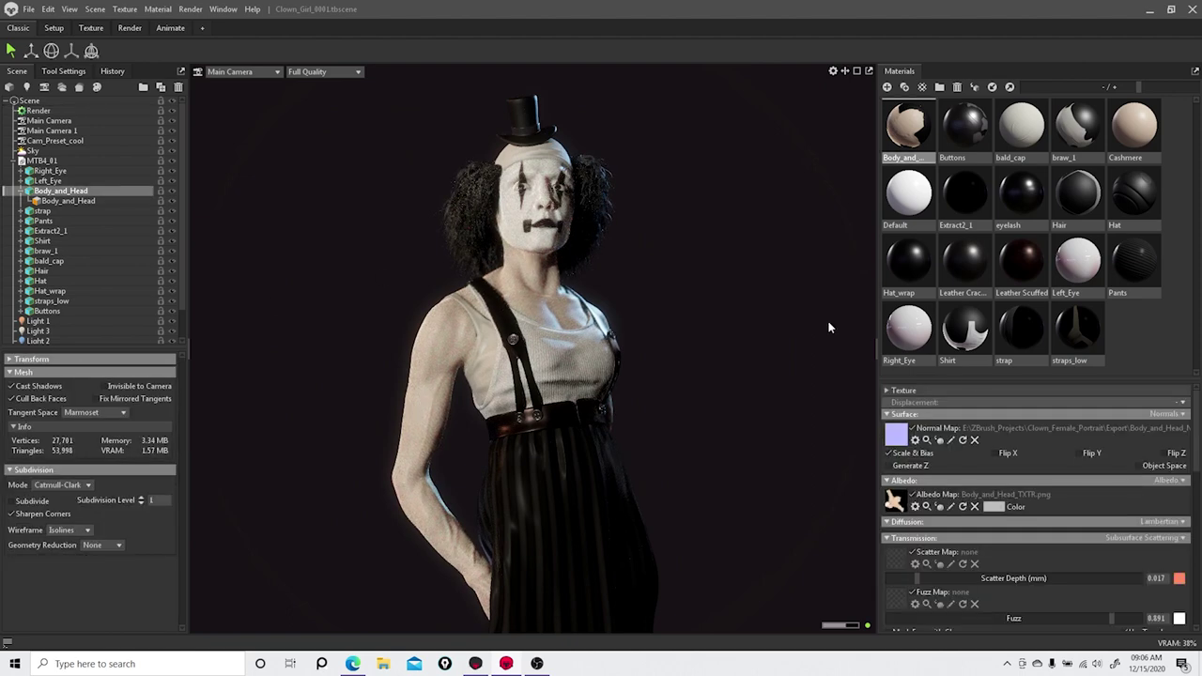
{"action": "scroll", "coordinate": [1035, 502], "scroll_direction": "down", "scroll_amount": 4}
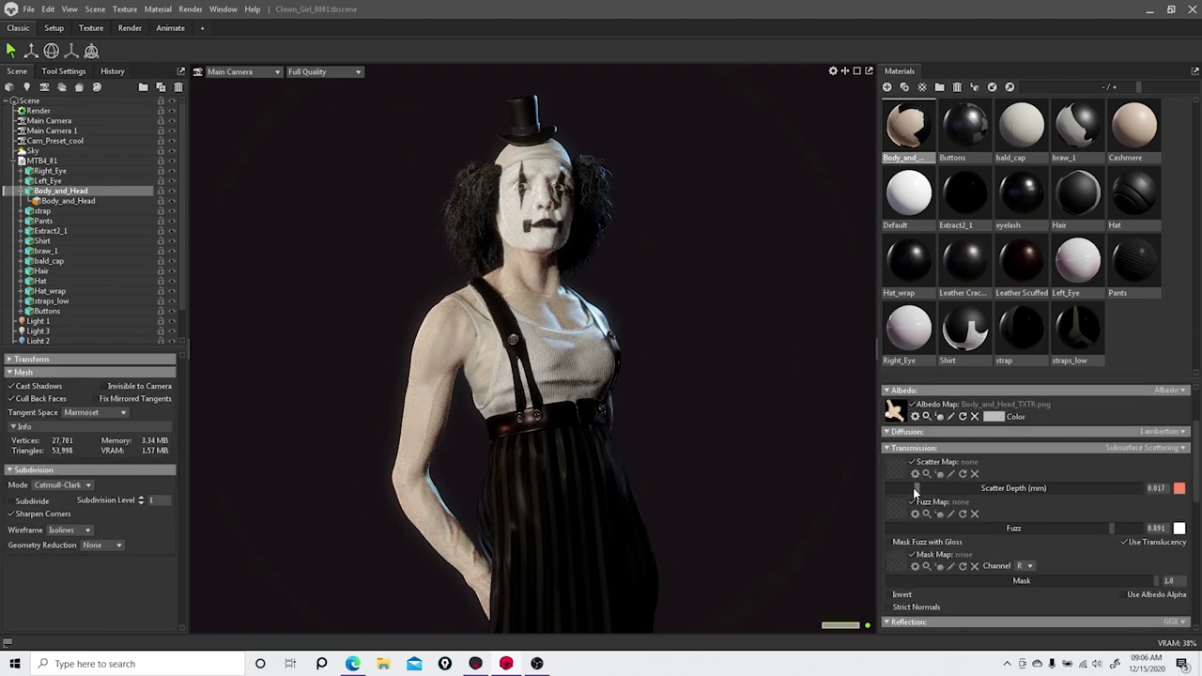
{"action": "left_click_drag", "start_coordinate": [916, 489], "coordinate": [970, 491]}
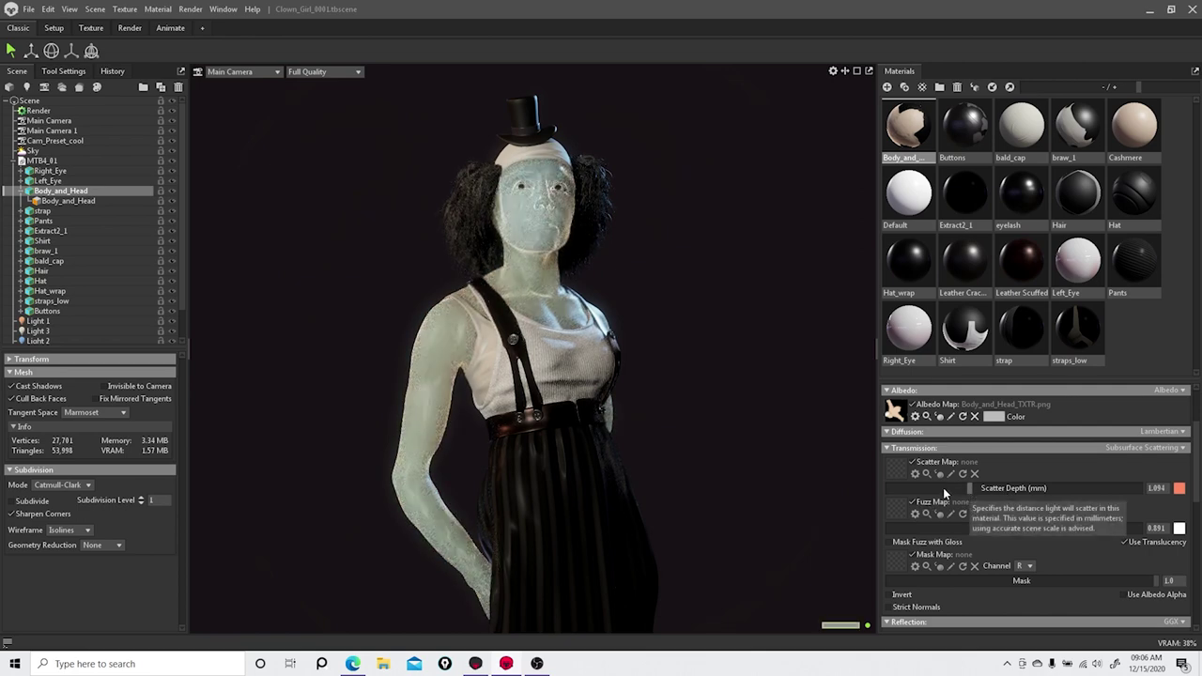
{"action": "left_click_drag", "start_coordinate": [944, 488], "coordinate": [937, 490]}
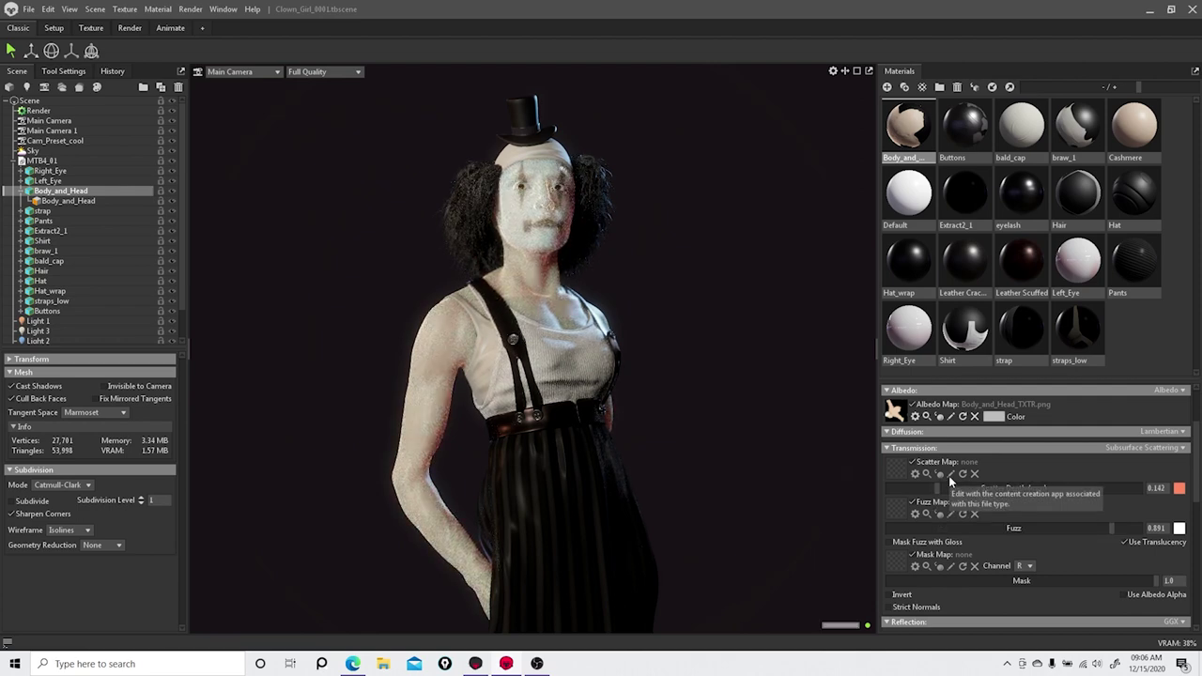
{"action": "left_click_drag", "start_coordinate": [931, 486], "coordinate": [924, 488]}
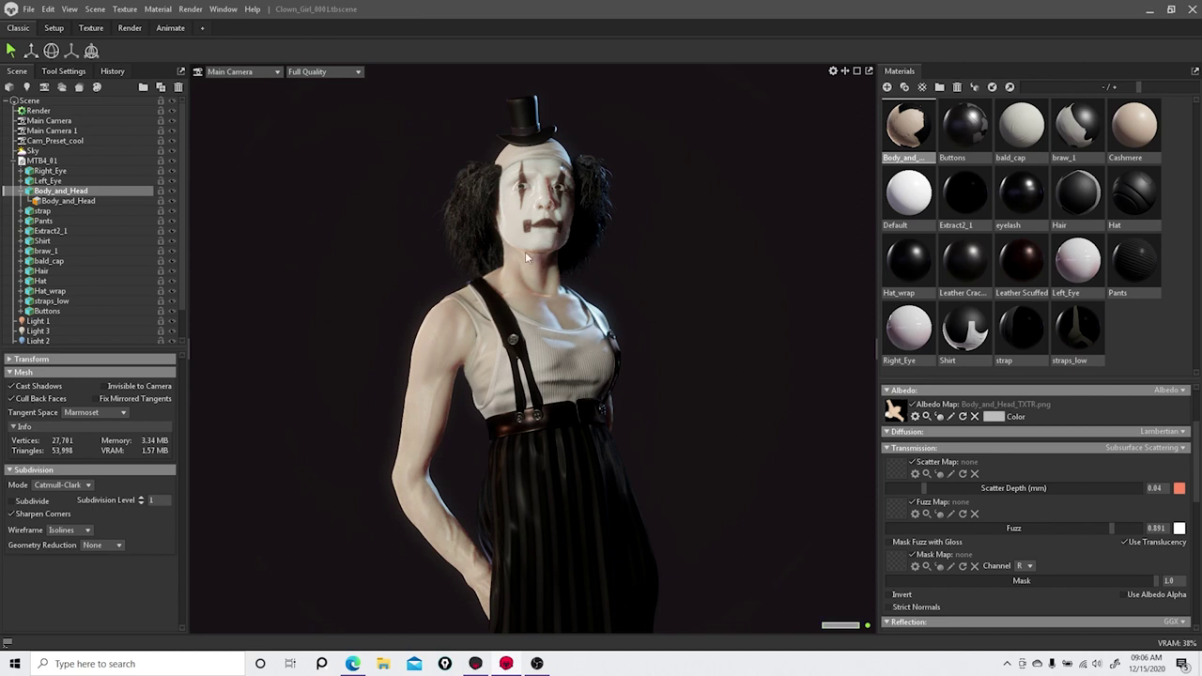
Step: Compare the clown with ray tracing off and on, and review the Render object's shadow, occlusion and reflection settings
{"action": "left_click", "coordinate": [63, 111]}
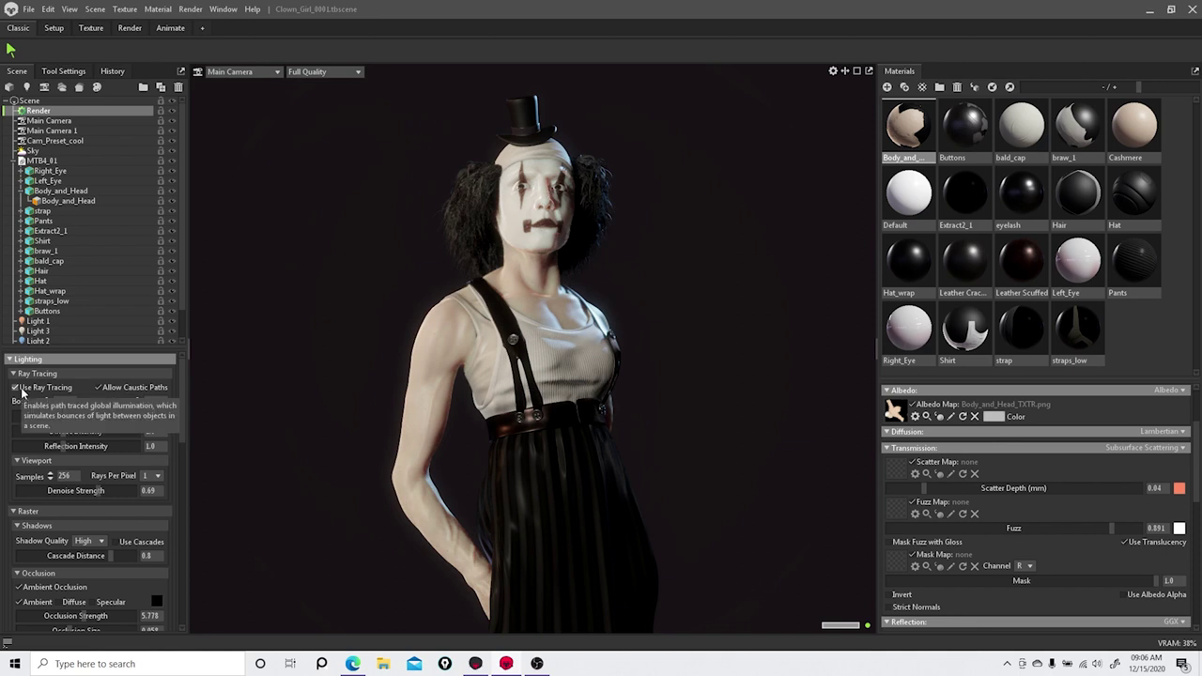
{"action": "left_click", "coordinate": [18, 389]}
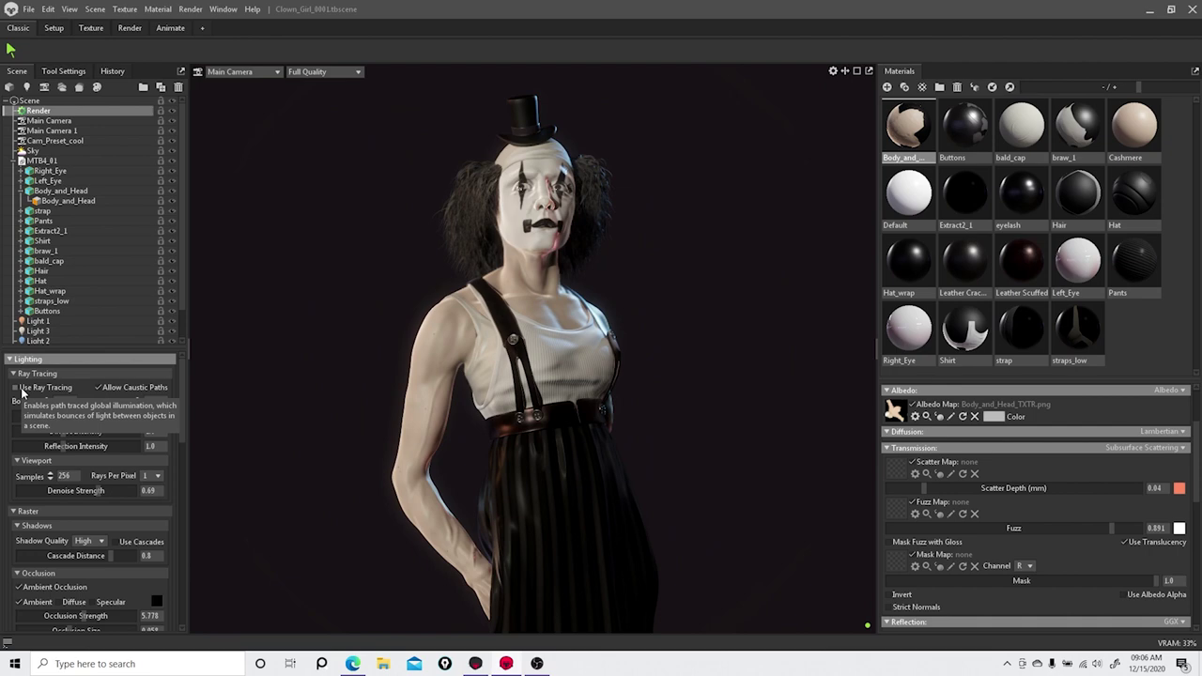
{"action": "left_click", "coordinate": [20, 389]}
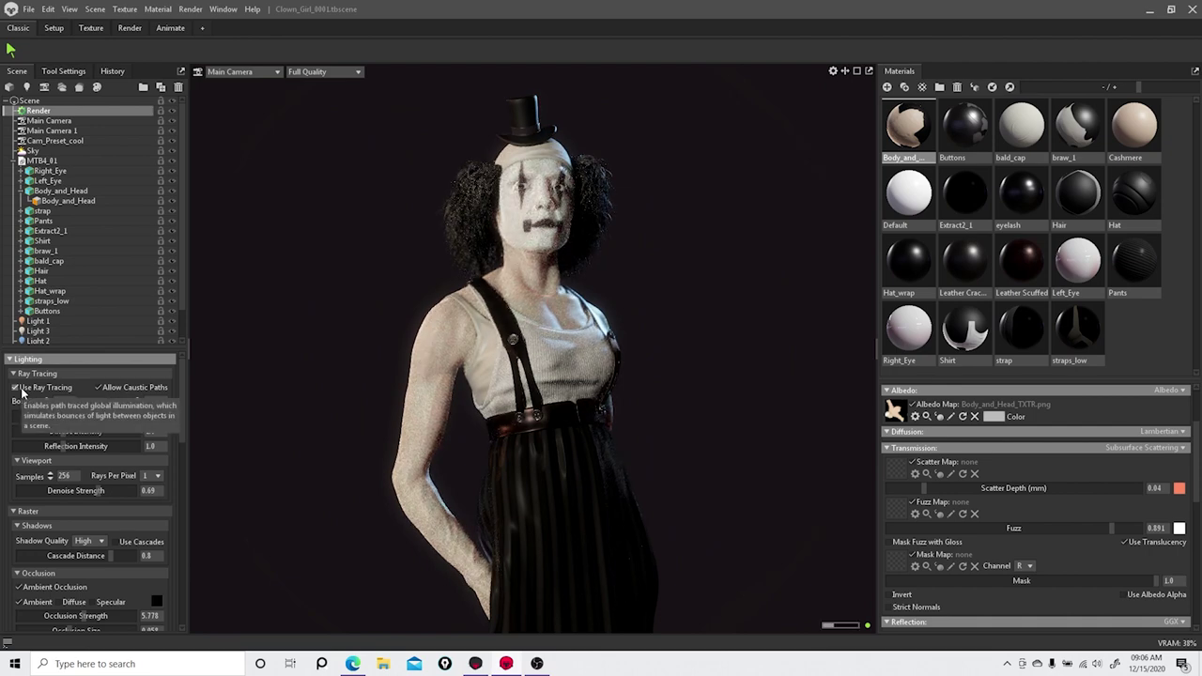
{"action": "scroll", "coordinate": [100, 503], "scroll_direction": "down", "scroll_amount": 1}
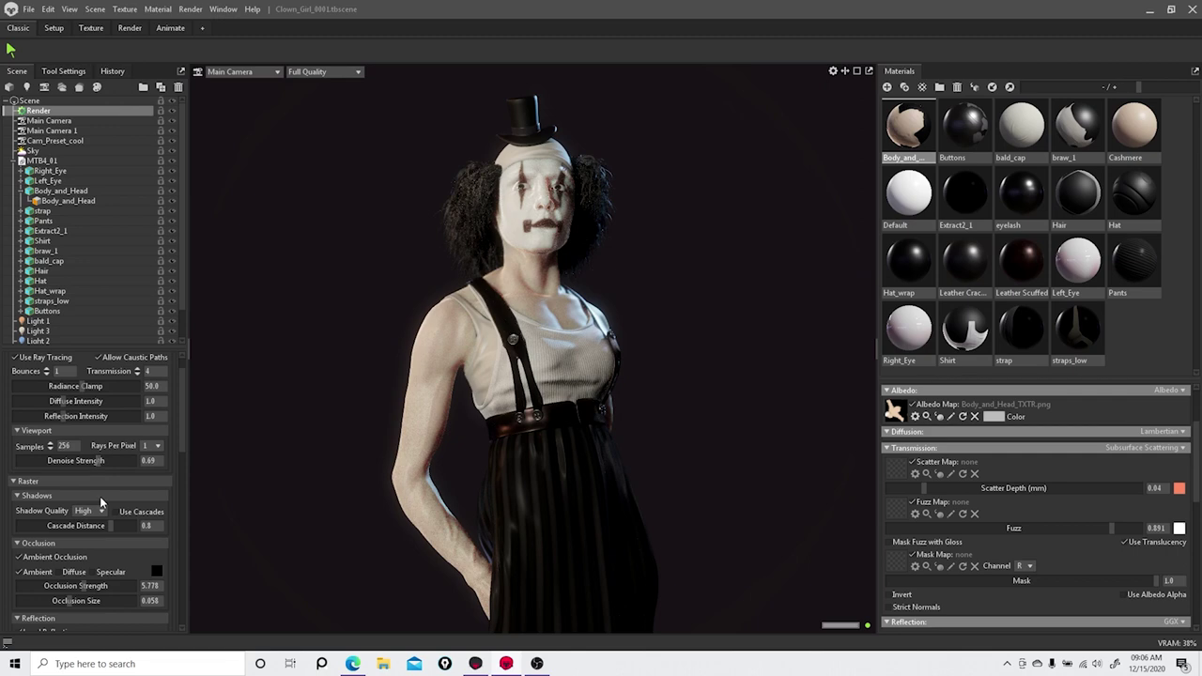
{"action": "scroll", "coordinate": [100, 495], "scroll_direction": "down", "scroll_amount": 1}
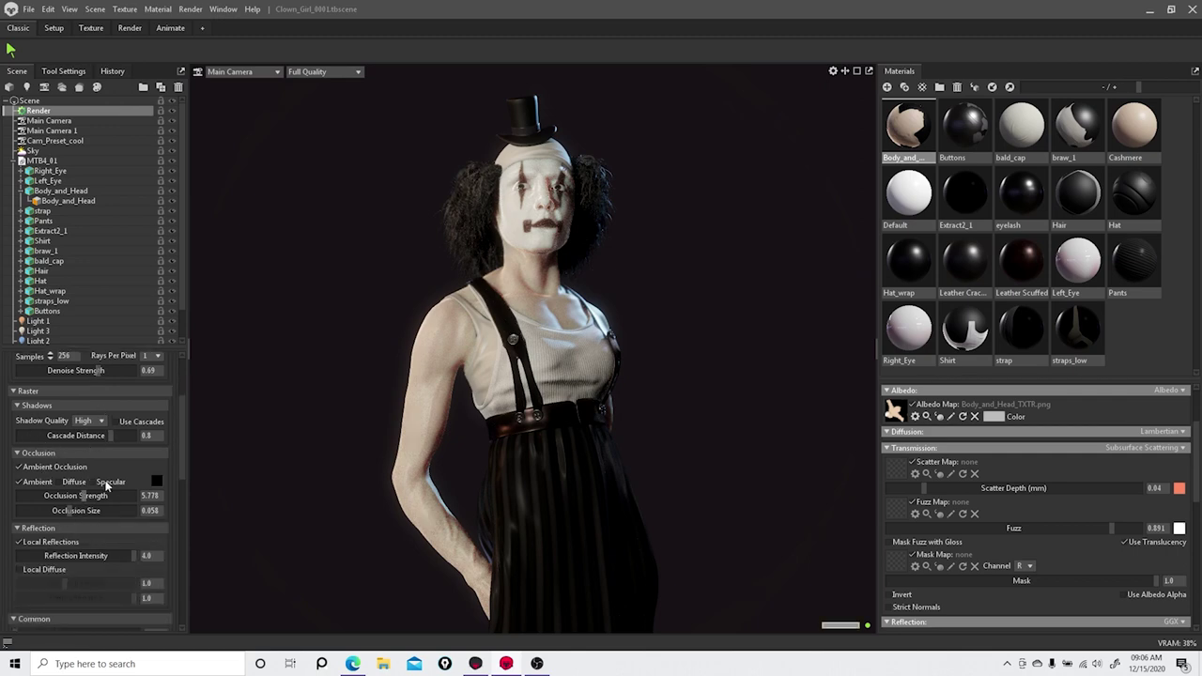
Step: Start a new scene without saving the changes to the clown scene
{"action": "left_click", "coordinate": [128, 11]}
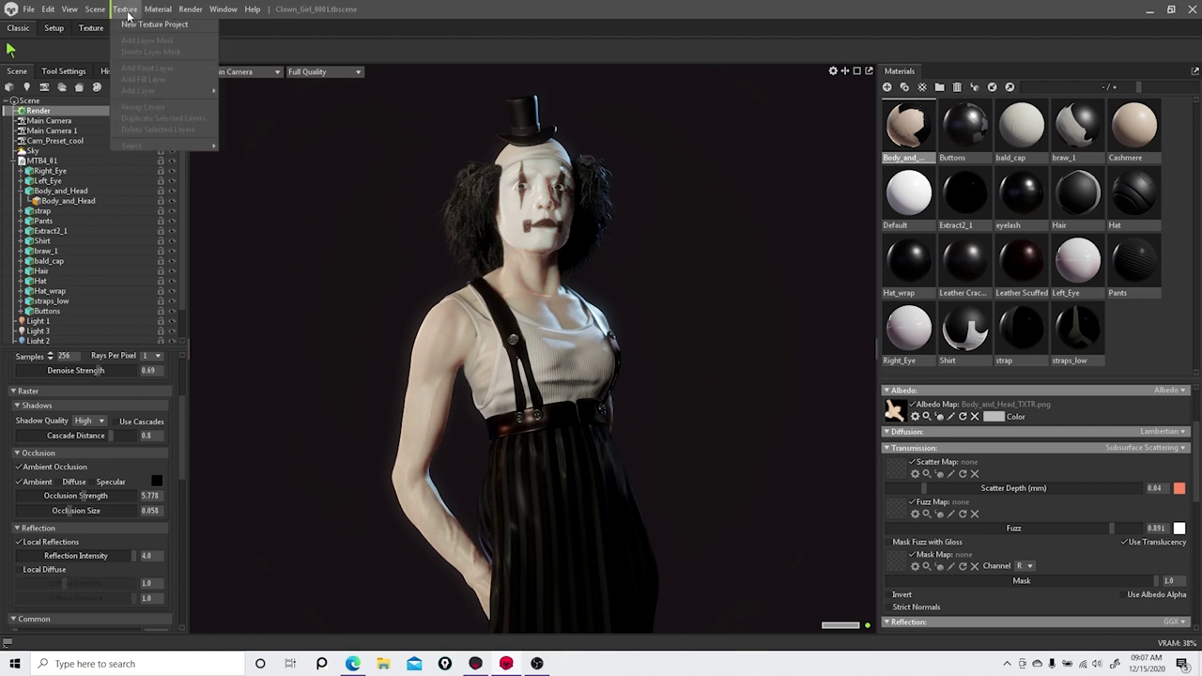
{"action": "mouse_move", "coordinate": [31, 19]}
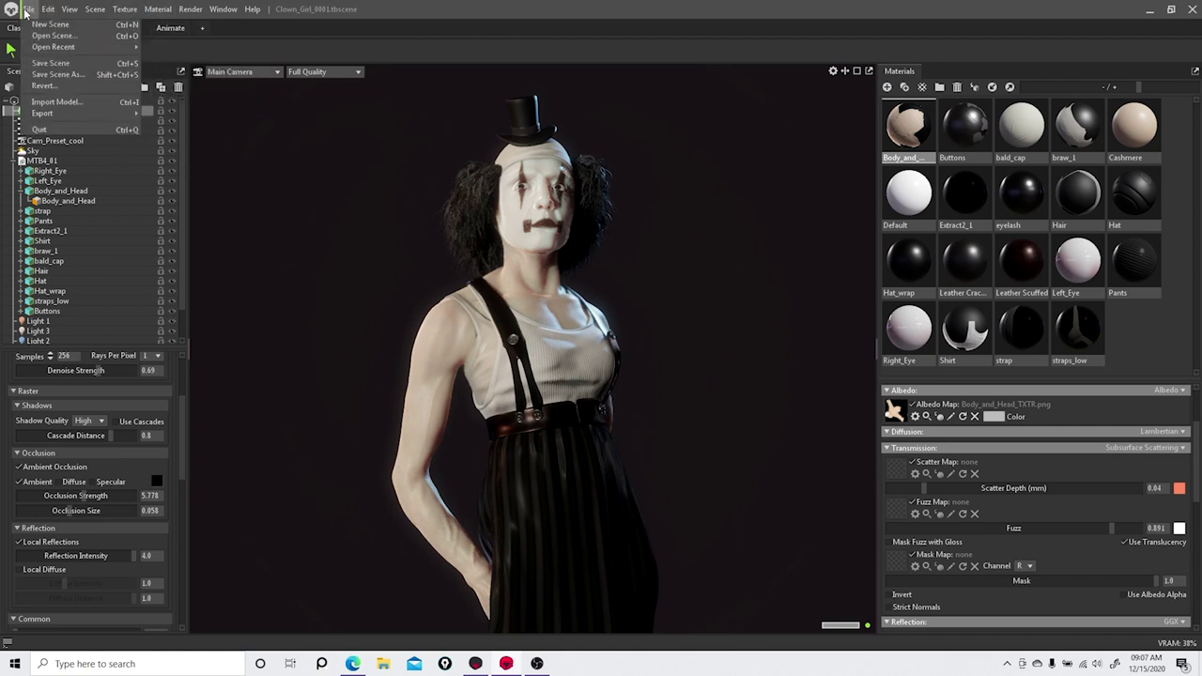
{"action": "mouse_move", "coordinate": [62, 54]}
{"action": "left_click", "coordinate": [349, 261]}
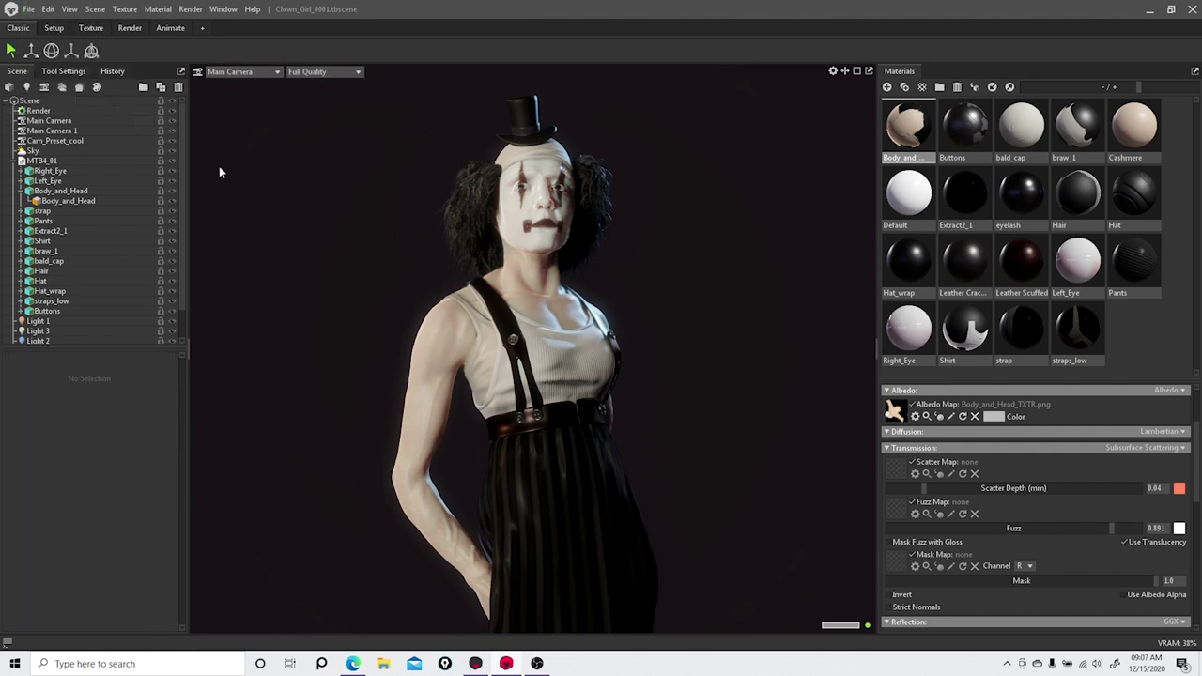
{"action": "left_click", "coordinate": [29, 8]}
{"action": "left_click", "coordinate": [49, 25]}
{"action": "left_click", "coordinate": [647, 376]}
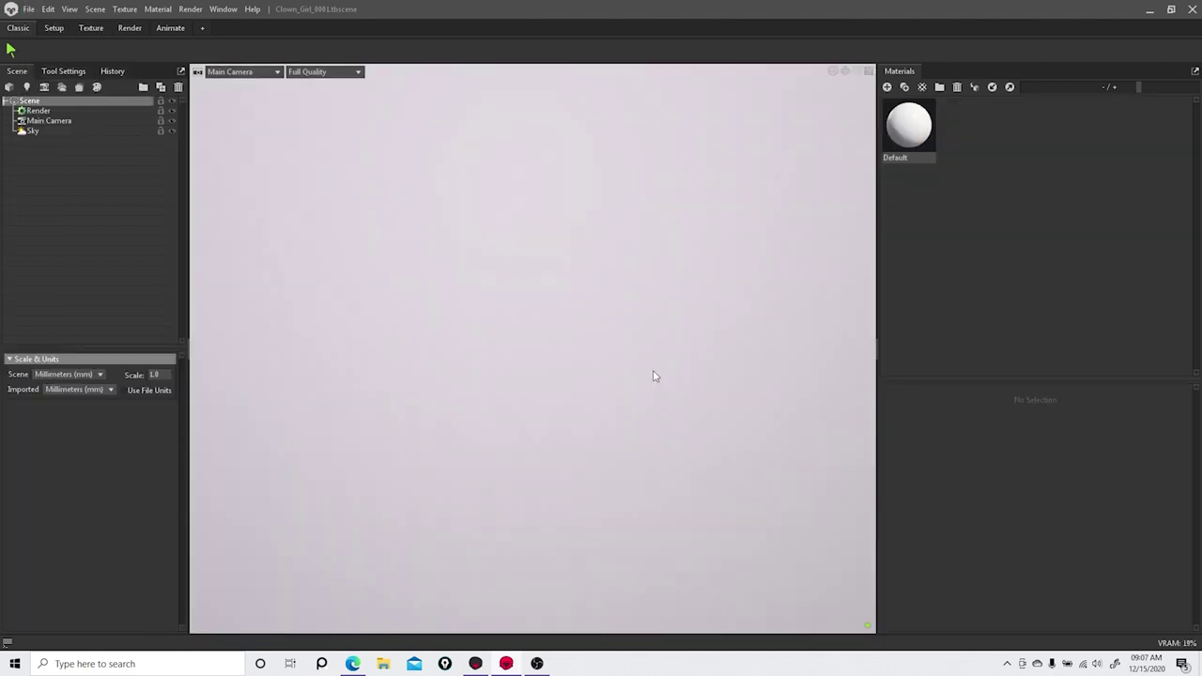
Step: Open the GI Room sample scene from the library's Scenes folder and close the library
{"action": "left_click", "coordinate": [223, 9]}
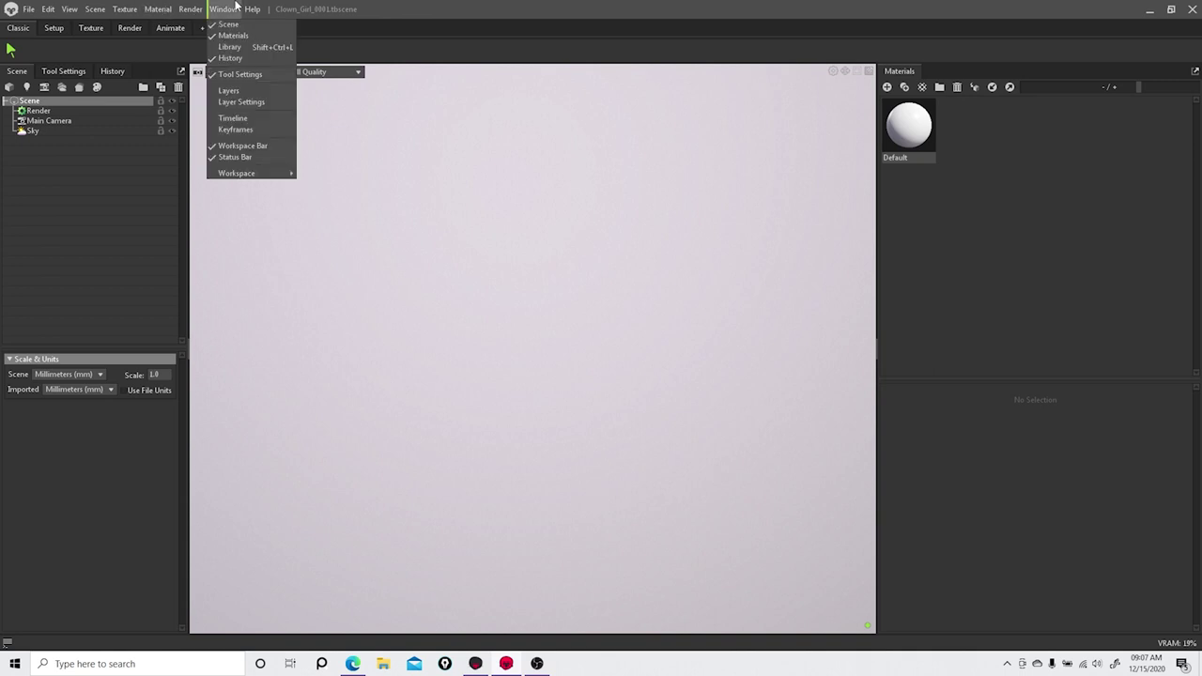
{"action": "left_click", "coordinate": [230, 47]}
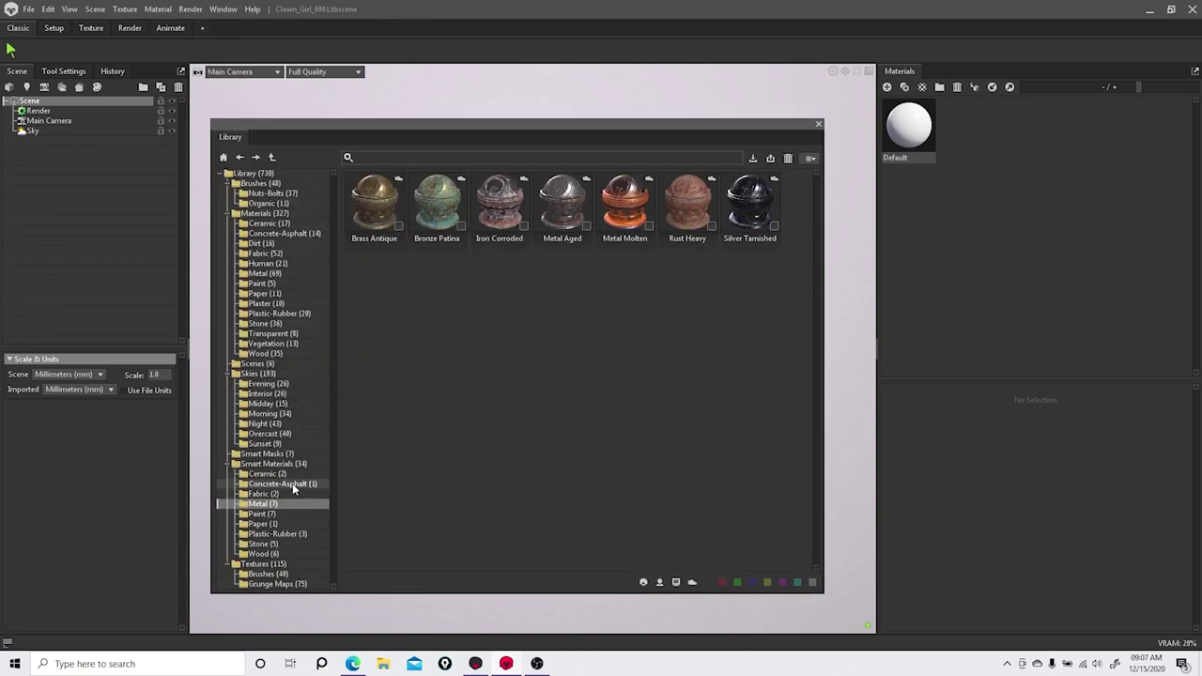
{"action": "left_click", "coordinate": [266, 365]}
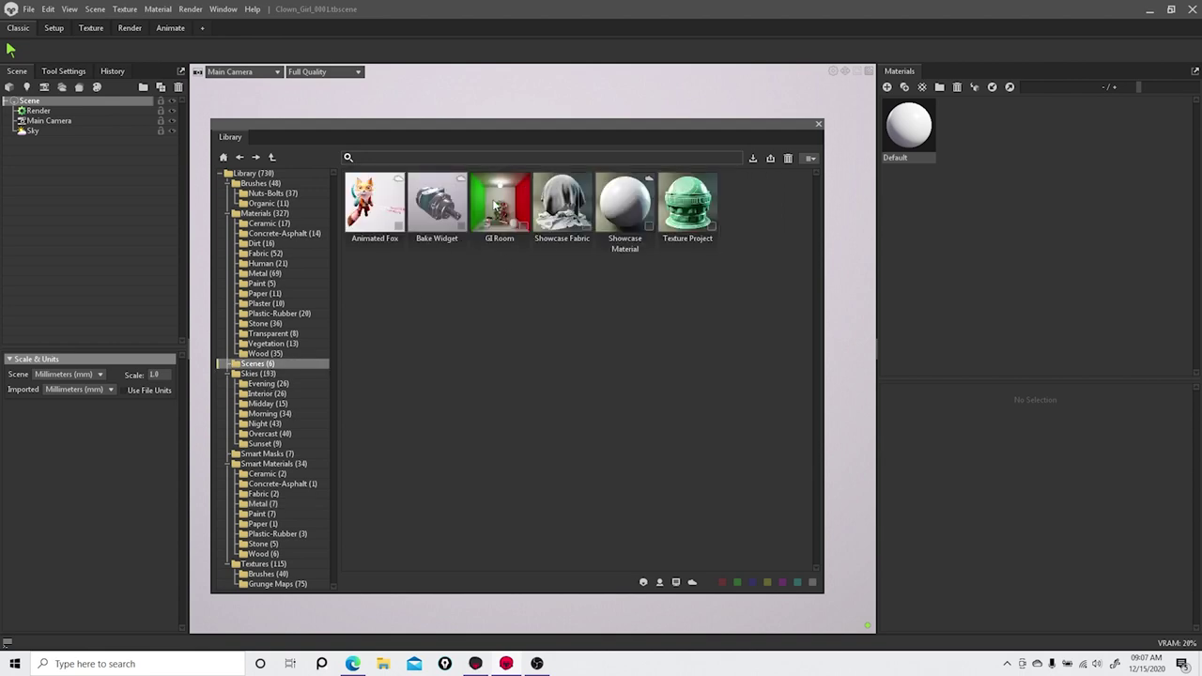
{"action": "double_click", "coordinate": [495, 205]}
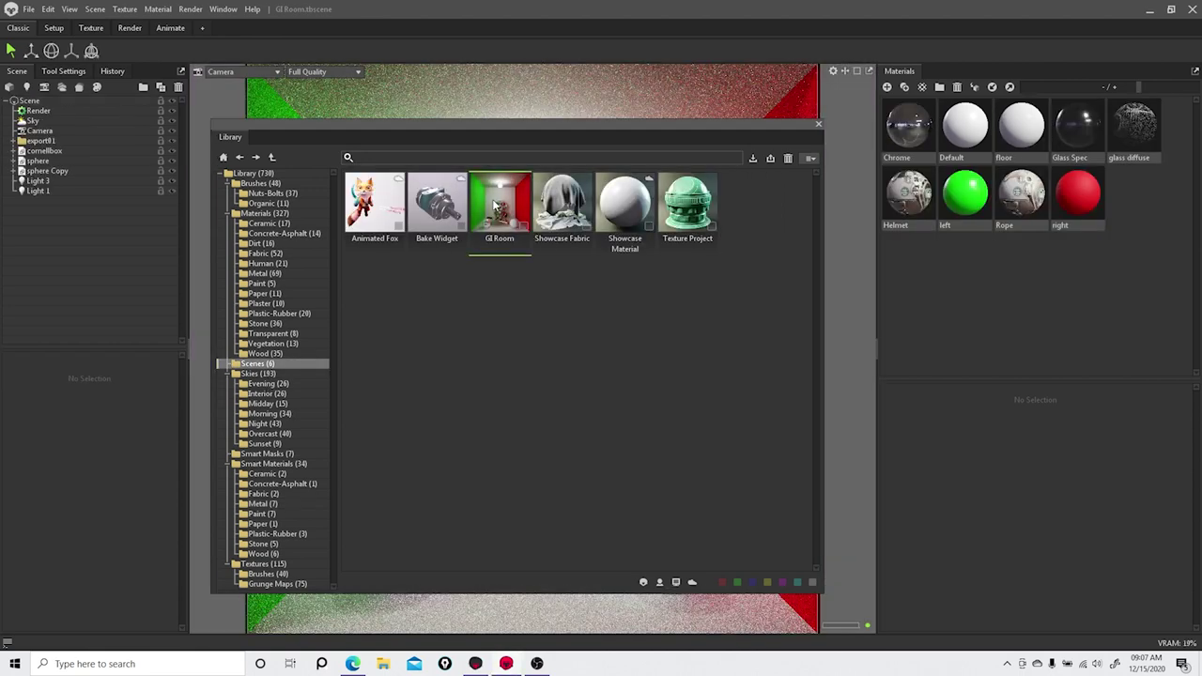
{"action": "left_click", "coordinate": [818, 125]}
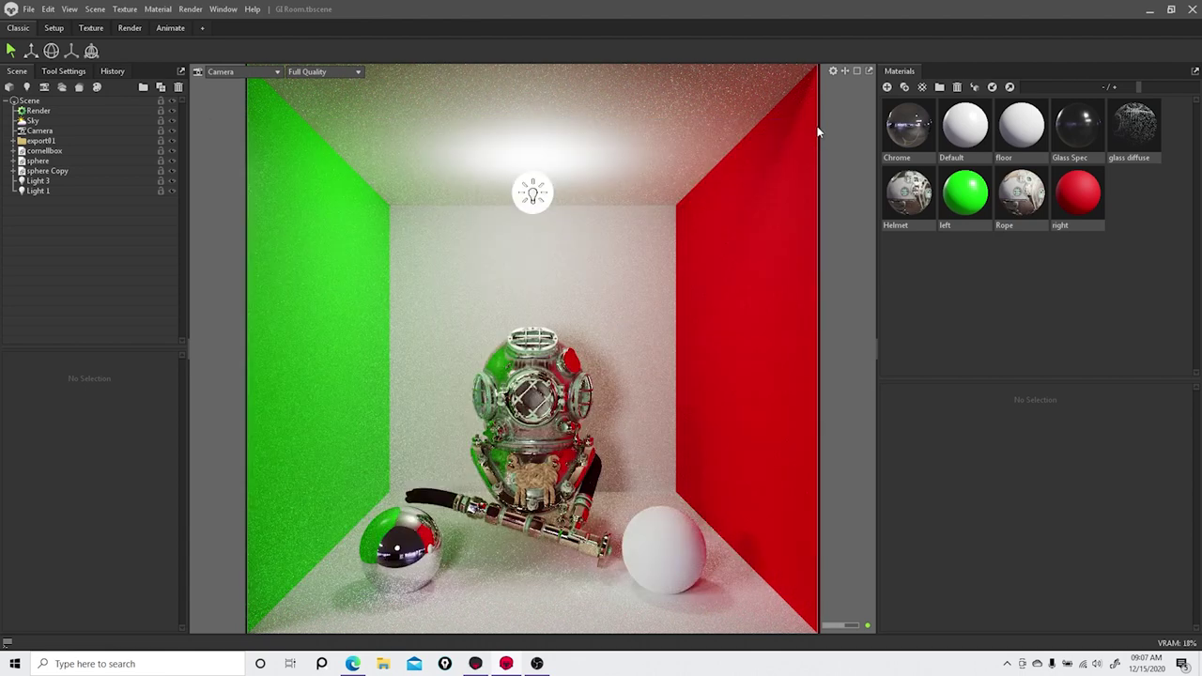
Step: Compare the GI Room's diving helmet with Use Ray Tracing off and on, viewing it closely through the Perspective camera
{"action": "left_click", "coordinate": [60, 109]}
{"action": "left_click", "coordinate": [15, 388]}
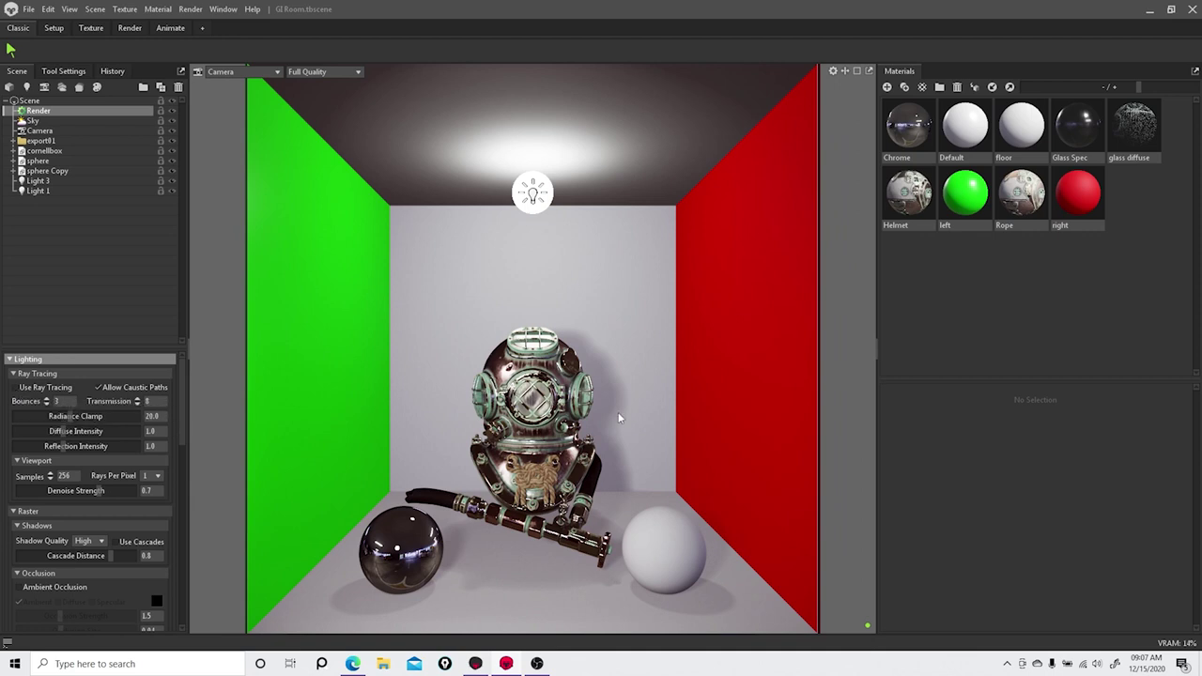
{"action": "left_click", "coordinate": [234, 71]}
{"action": "left_click", "coordinate": [235, 117]}
{"action": "scroll", "coordinate": [635, 419], "scroll_direction": "up", "scroll_amount": 5}
{"action": "left_click_drag", "start_coordinate": [635, 419], "coordinate": [592, 338]}
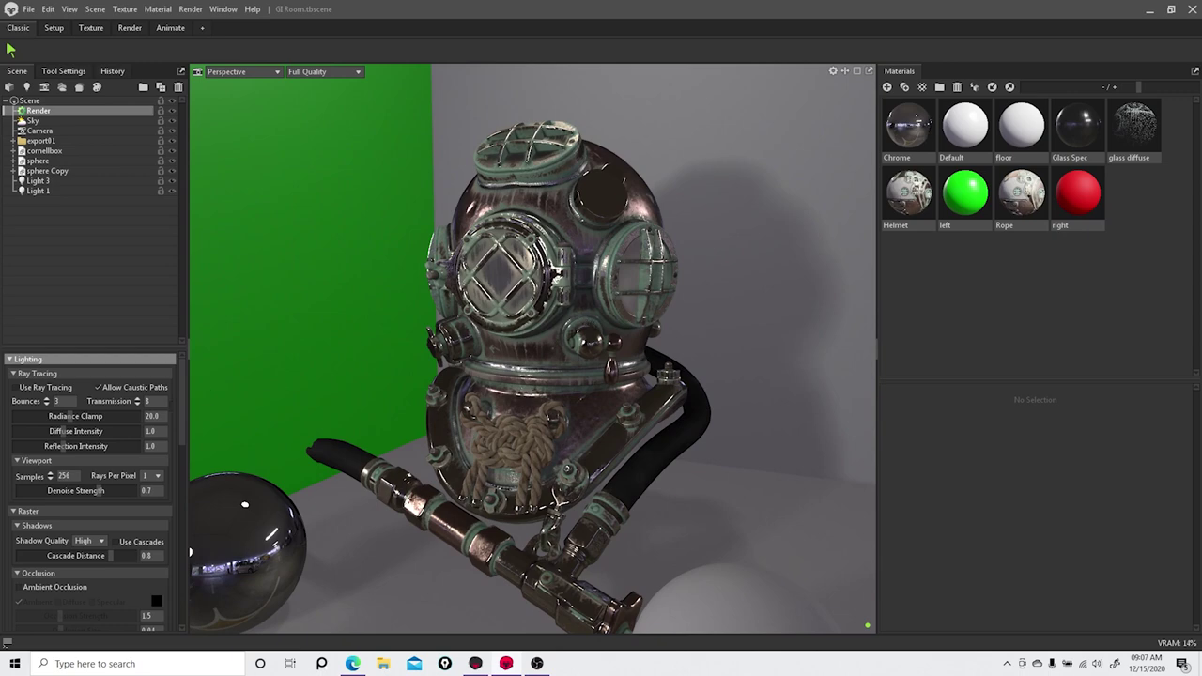
{"action": "left_click", "coordinate": [23, 393]}
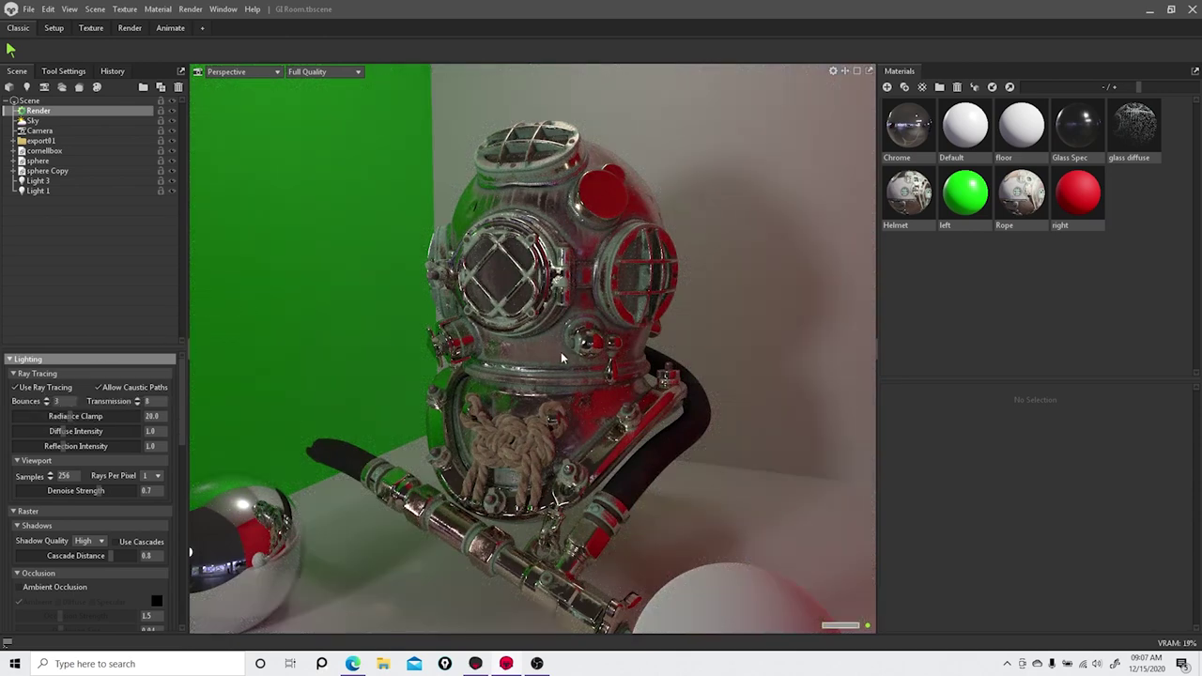
{"action": "mouse_move", "coordinate": [395, 349]}
{"action": "left_mouse_down"}
{"action": "mouse_move", "coordinate": [535, 324]}
{"action": "mouse_move", "coordinate": [452, 329]}
{"action": "mouse_move", "coordinate": [423, 370]}
{"action": "mouse_move", "coordinate": [505, 369]}
{"action": "left_mouse_up"}
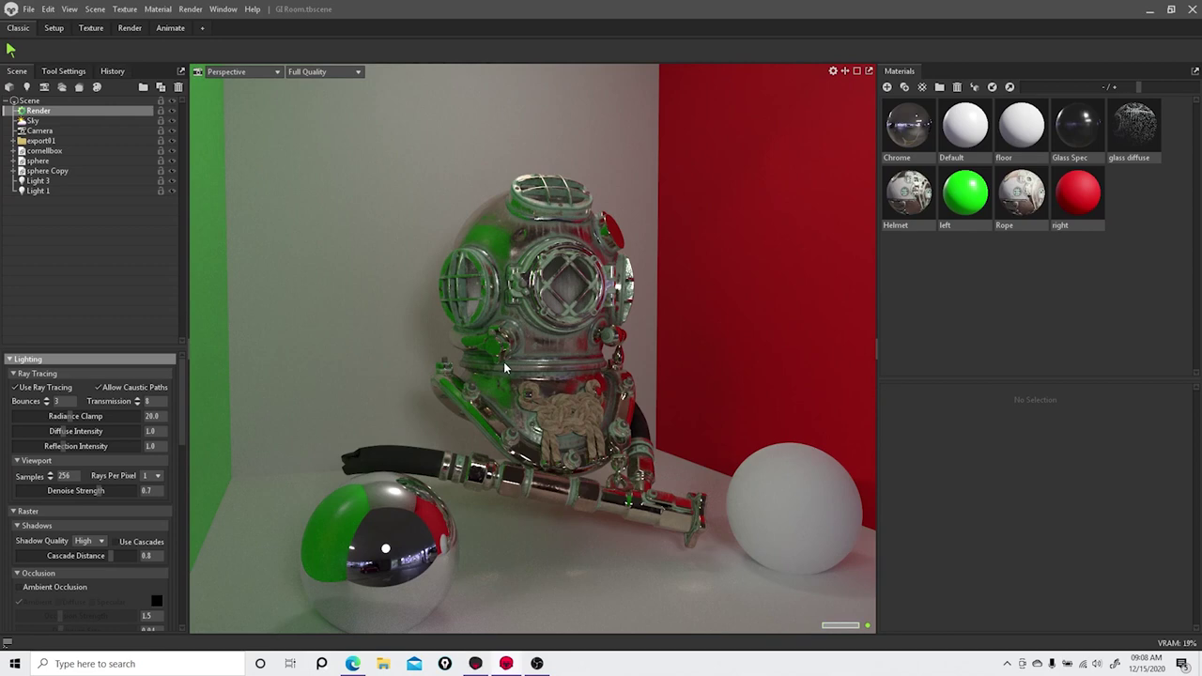
Step: Look at the GI Room scene in the Setup and Texture workspaces and return to the Classic workspace
{"action": "left_click", "coordinate": [55, 28]}
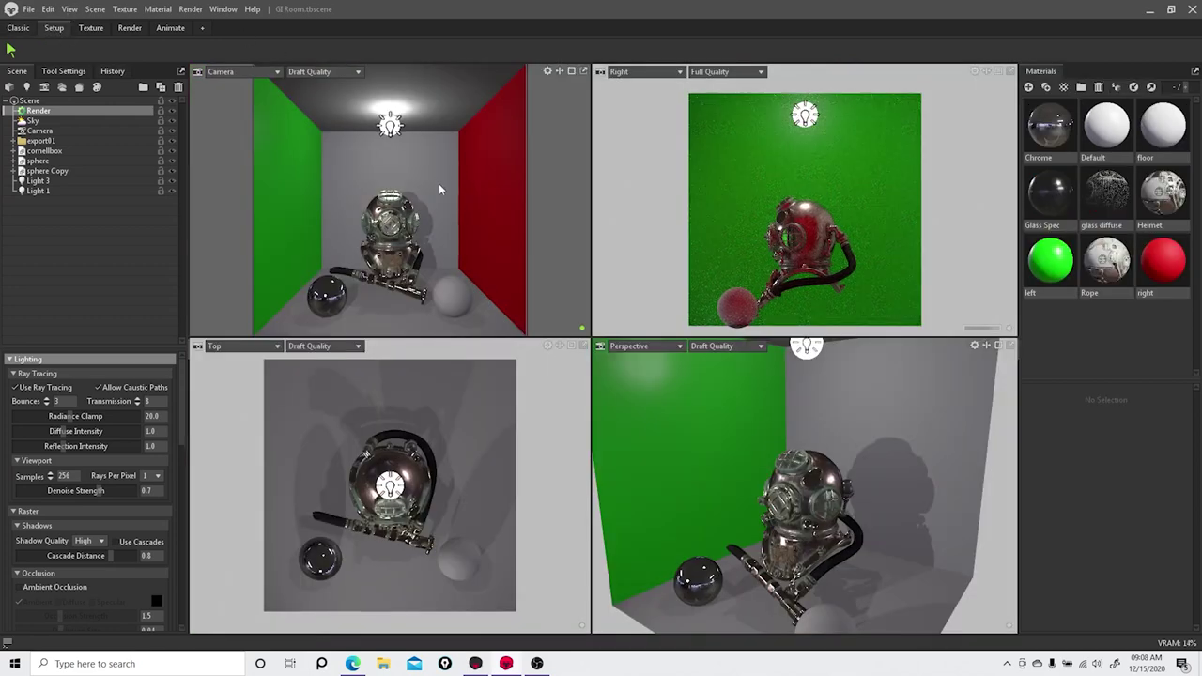
{"action": "left_click", "coordinate": [91, 28]}
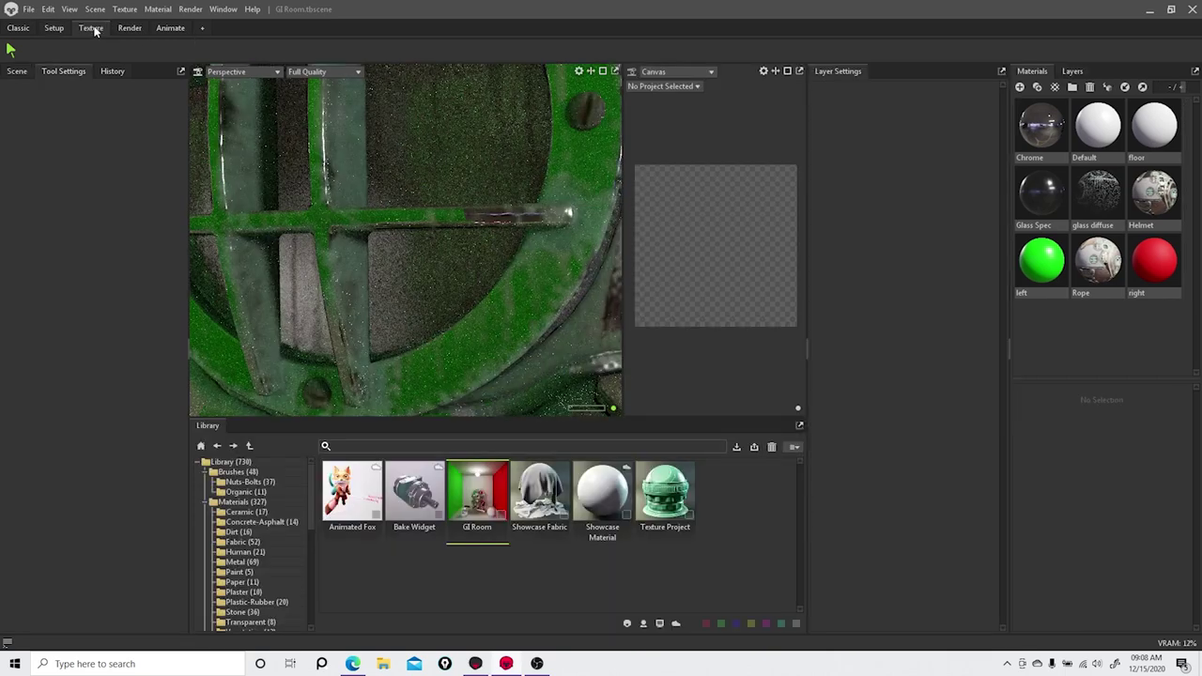
{"action": "left_click", "coordinate": [11, 30]}
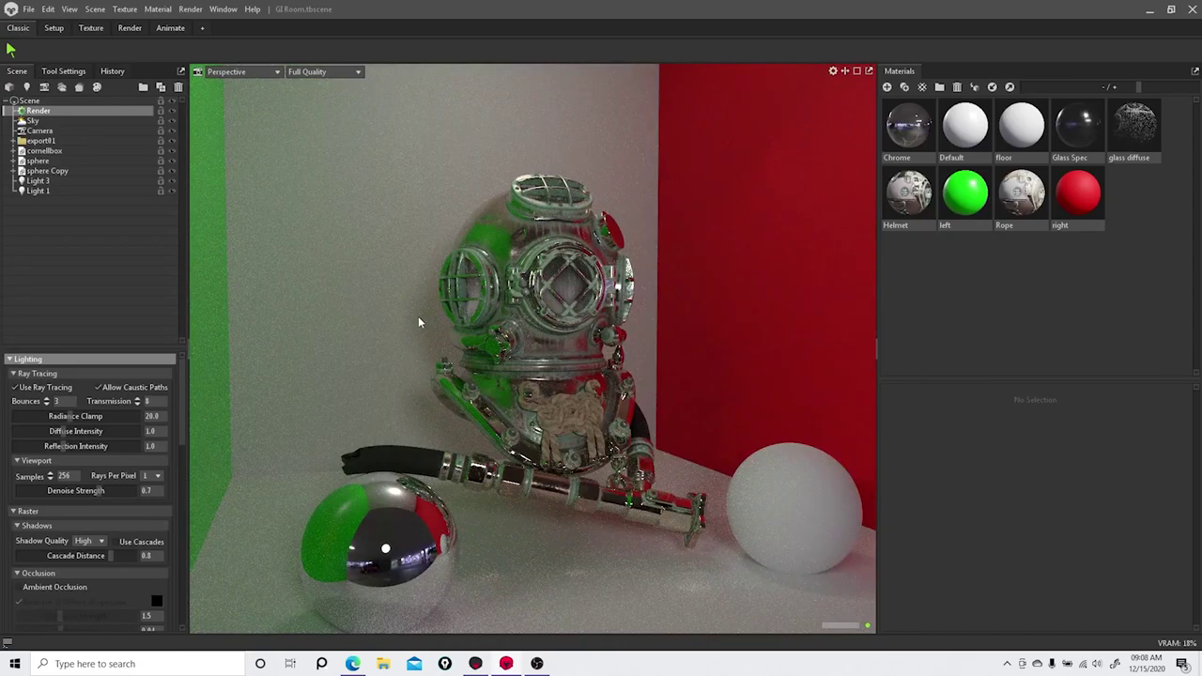
Step: Select the white sphere, bring it into view in the Texture workspace with an enlarged viewport, and open the library's Dirt materials
{"action": "left_click_drag", "start_coordinate": [695, 423], "coordinate": [674, 519]}
{"action": "left_click", "coordinate": [675, 520]}
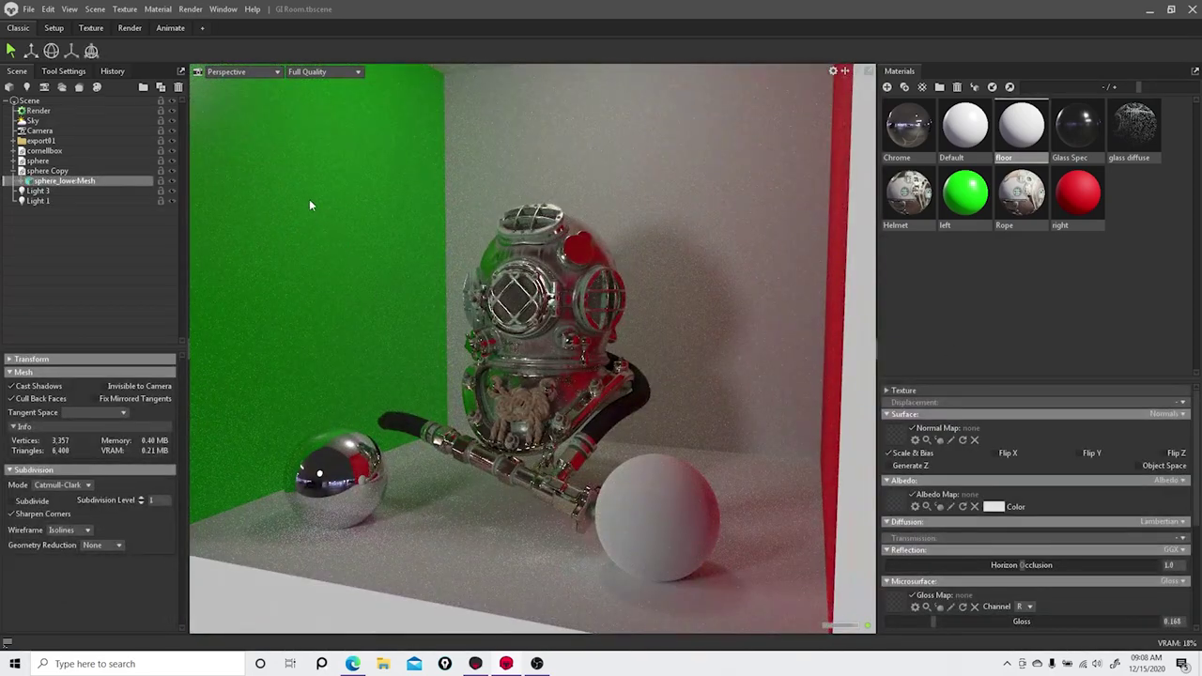
{"action": "left_click", "coordinate": [91, 27]}
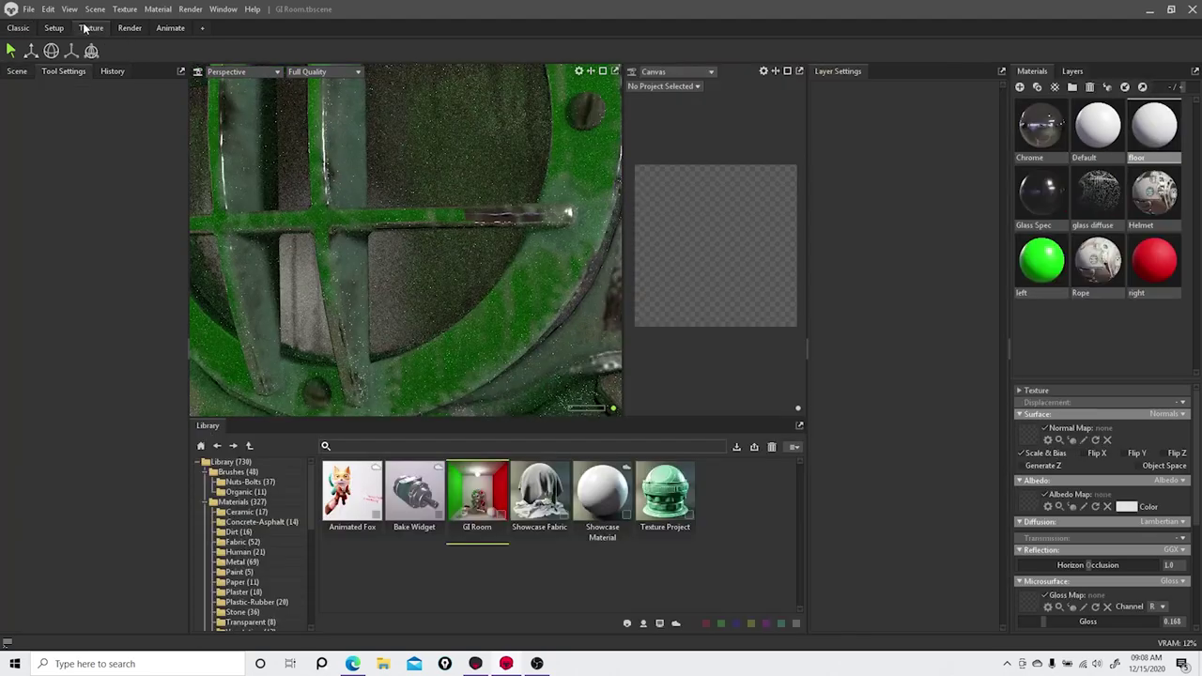
{"action": "scroll", "coordinate": [461, 296], "scroll_direction": "down", "scroll_amount": 5}
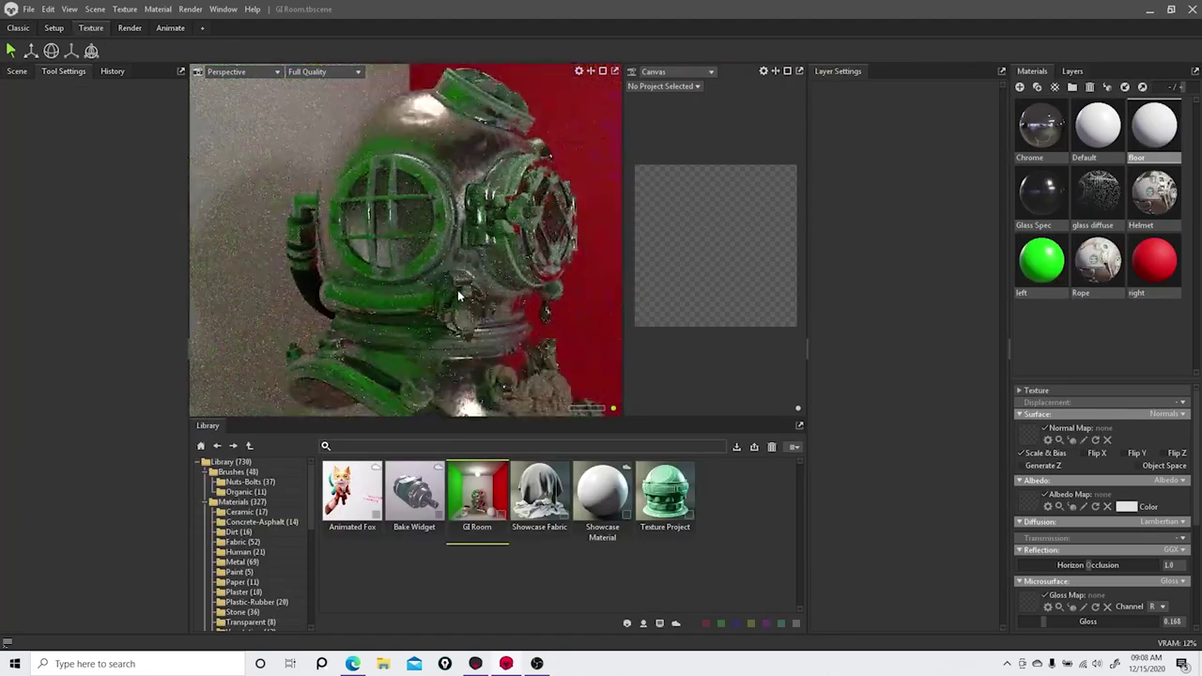
{"action": "left_click_drag", "start_coordinate": [452, 291], "coordinate": [422, 226]}
{"action": "left_click", "coordinate": [238, 531]}
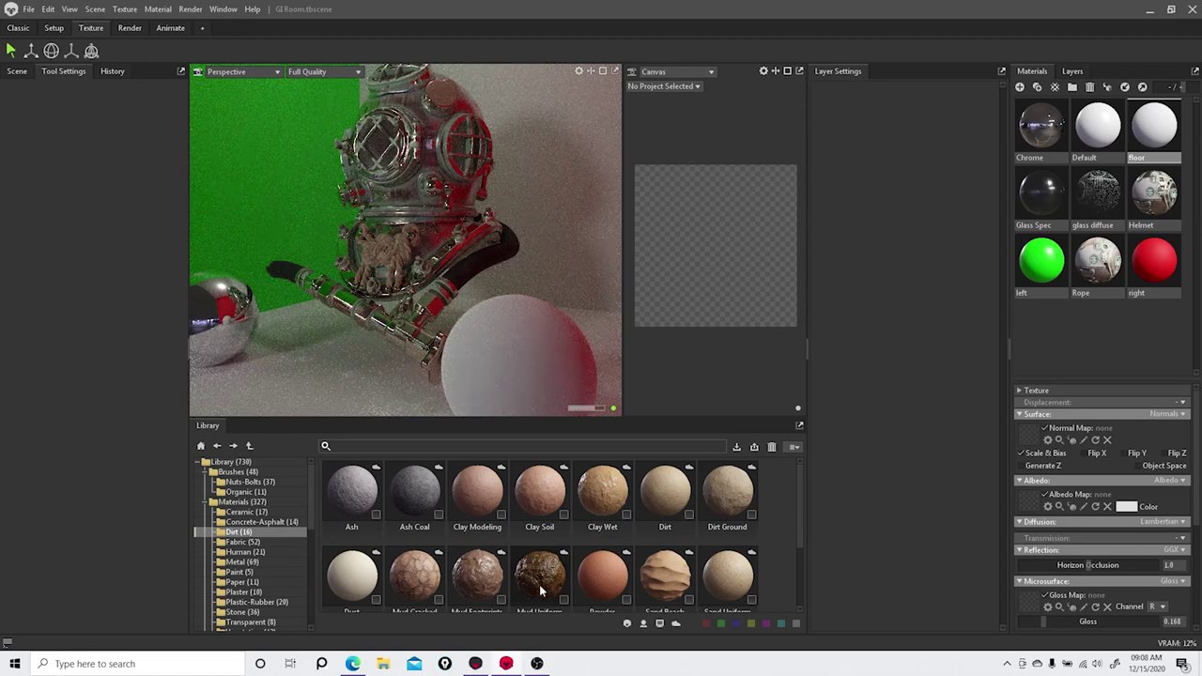
{"action": "left_click_drag", "start_coordinate": [376, 258], "coordinate": [526, 206]}
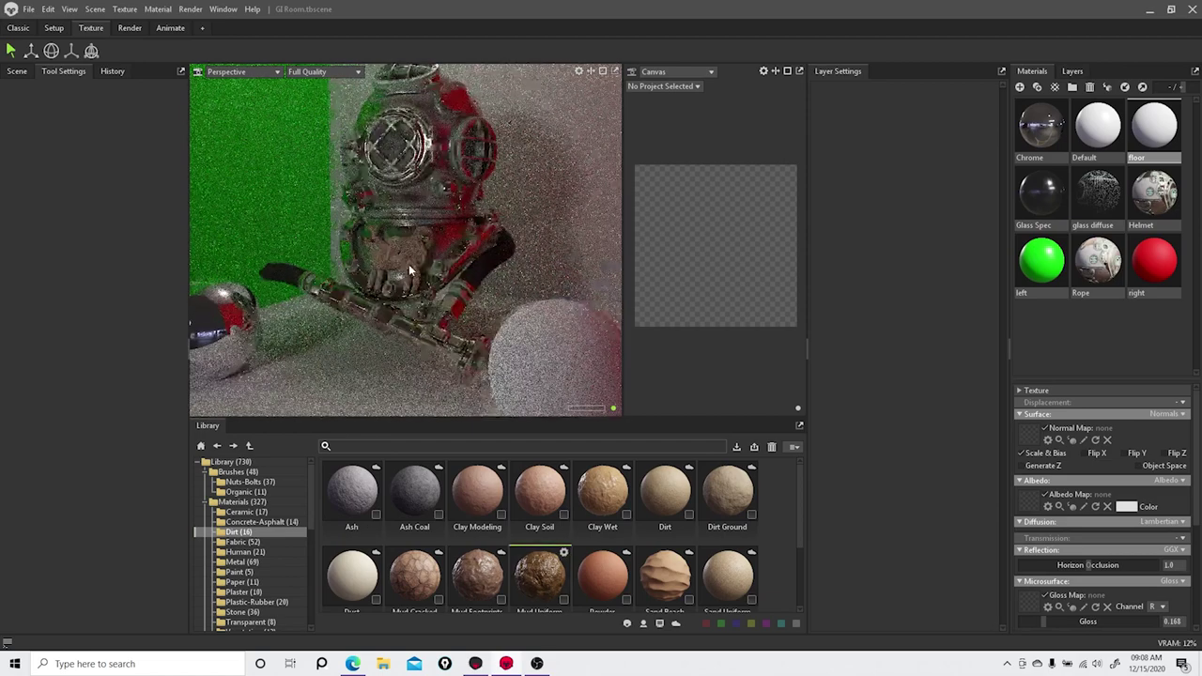
{"action": "left_click_drag", "start_coordinate": [249, 416], "coordinate": [225, 513]}
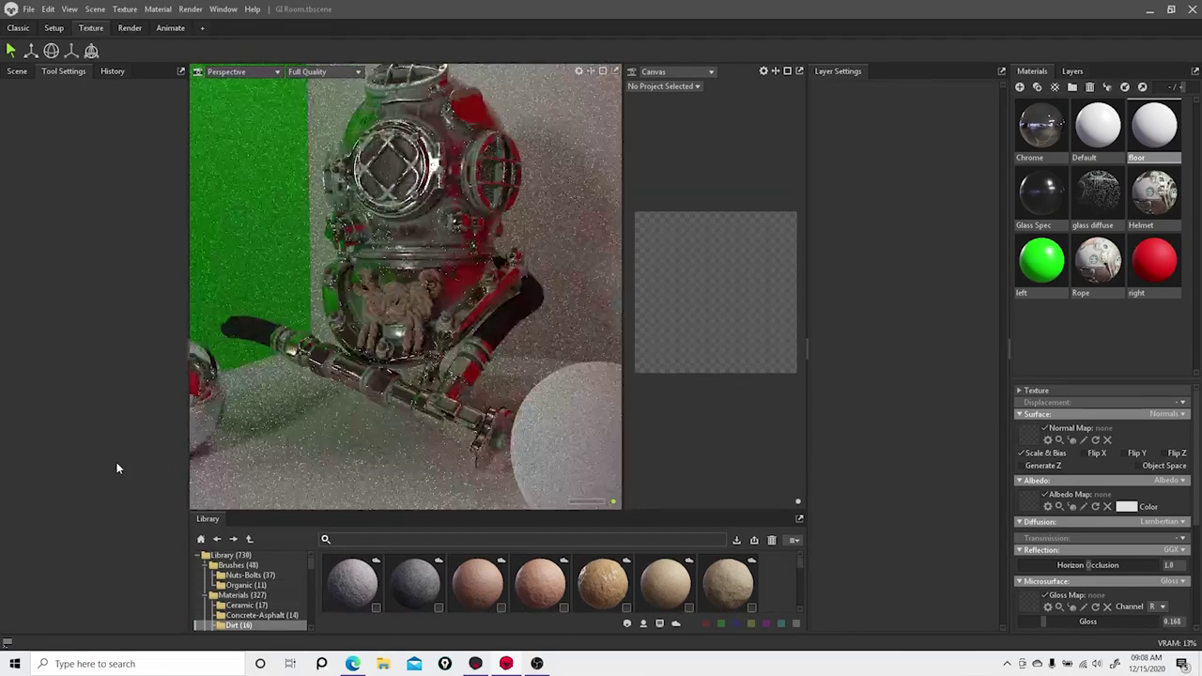
Step: Switch to Marmoset Toolbag 3 to look at its default materials and return to Toolbag 4
{"action": "left_click", "coordinate": [476, 664]}
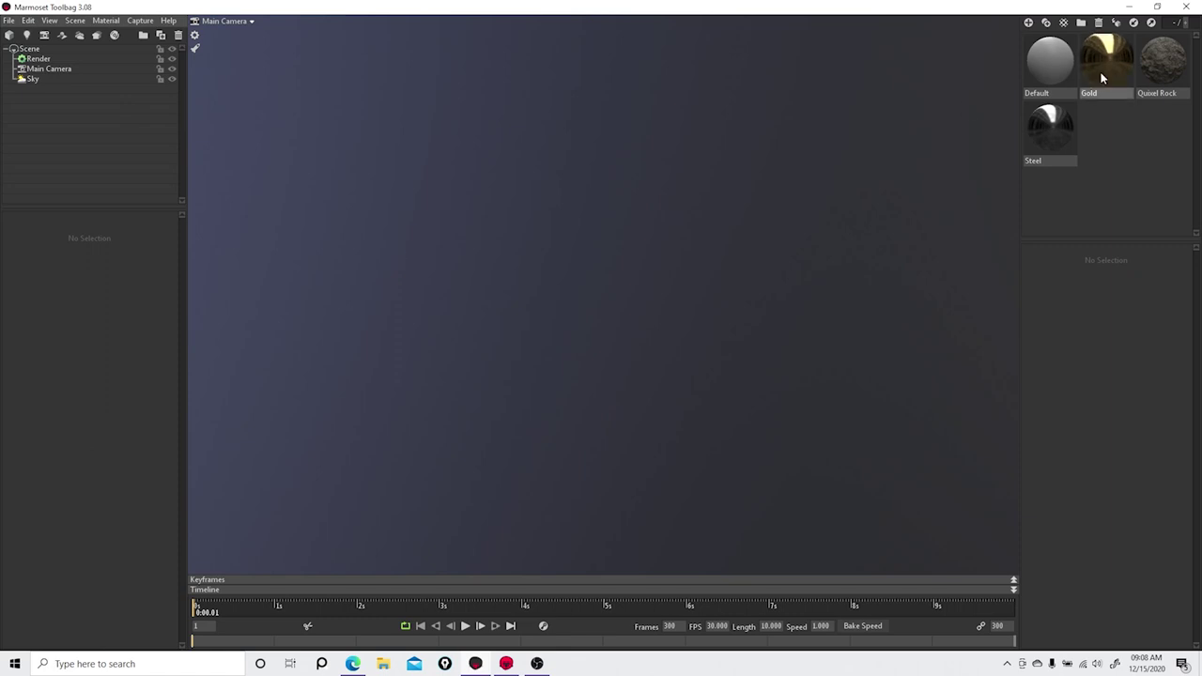
{"action": "left_click", "coordinate": [507, 664]}
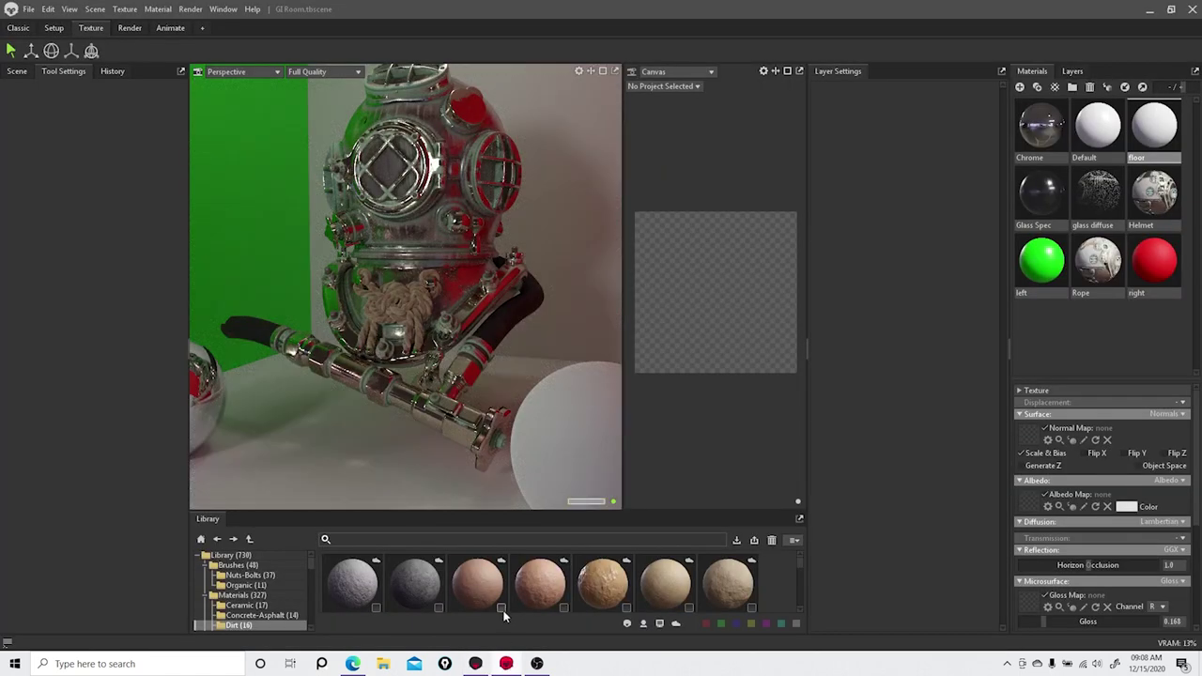
Step: Apply the Mud Uniform material from the library to the white sphere
{"action": "scroll", "coordinate": [548, 596], "scroll_direction": "down", "scroll_amount": 2}
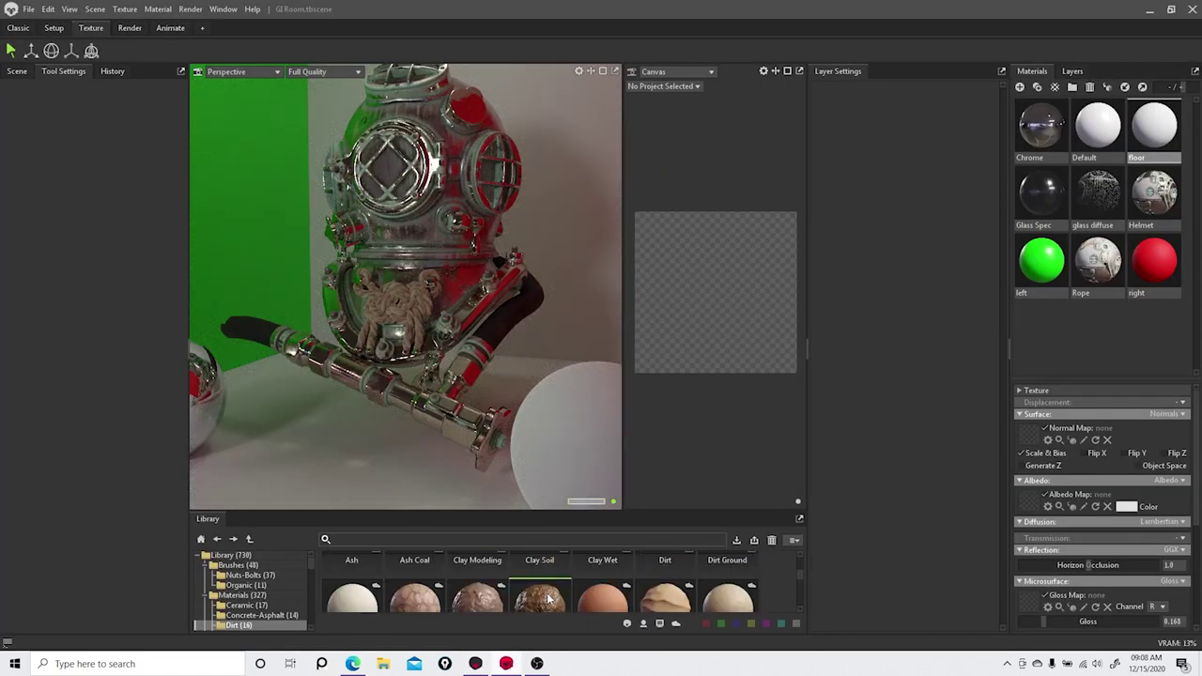
{"action": "scroll", "coordinate": [550, 600], "scroll_direction": "up", "scroll_amount": 1}
{"action": "left_click_drag", "start_coordinate": [550, 599], "coordinate": [569, 424]}
{"action": "middle_click_drag", "start_coordinate": [517, 357], "coordinate": [569, 369]}
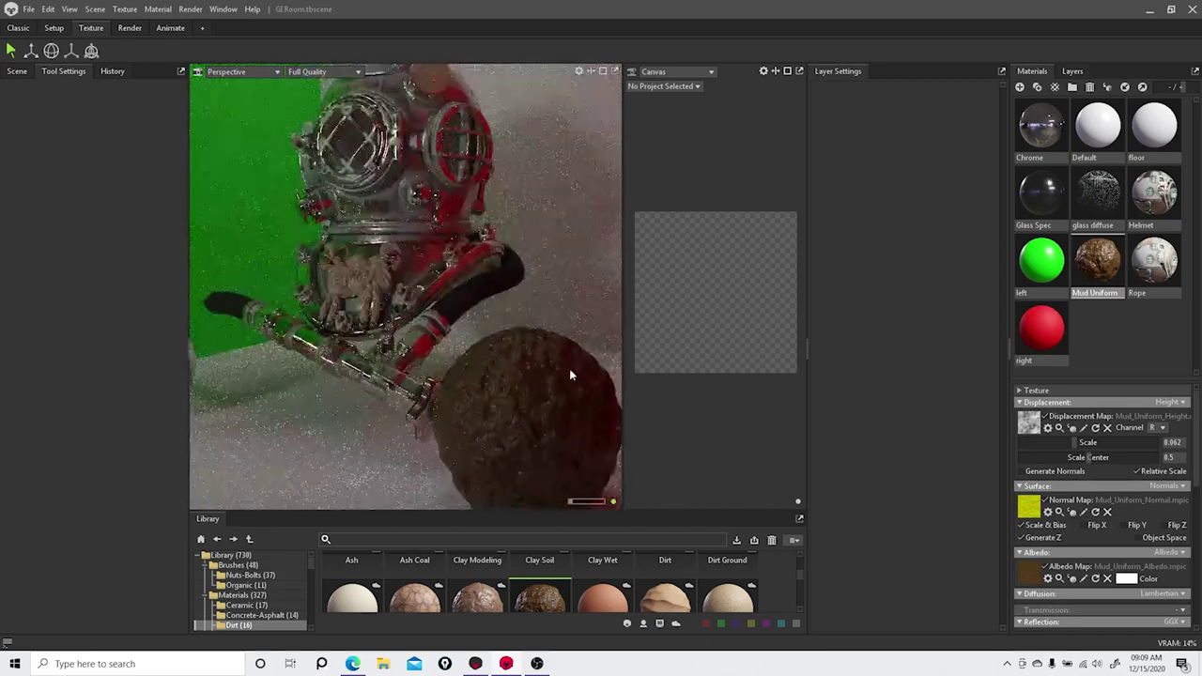
Step: Return to the Classic workspace, select the mud-covered sphere and examine it beside the helmet
{"action": "left_click", "coordinate": [44, 30]}
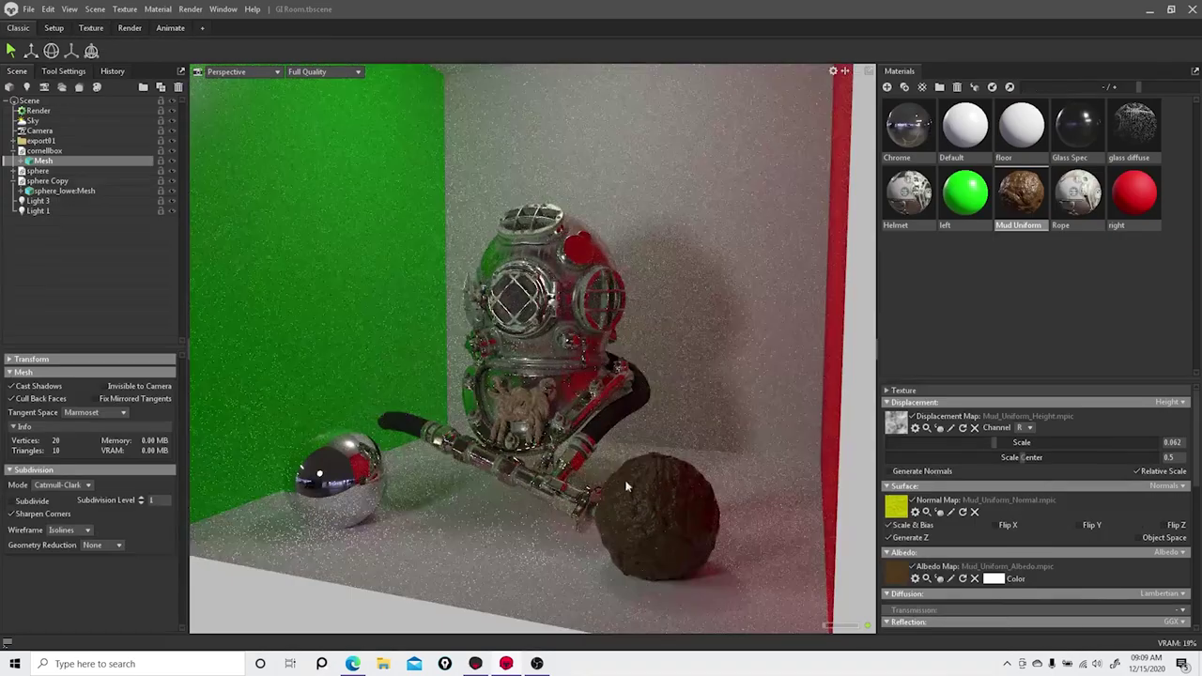
{"action": "scroll", "coordinate": [695, 557], "scroll_direction": "up", "scroll_amount": 3}
{"action": "left_click", "coordinate": [726, 549]}
{"action": "middle_click_drag", "start_coordinate": [726, 550], "coordinate": [726, 510]}
{"action": "left_click_drag", "start_coordinate": [725, 511], "coordinate": [705, 465]}
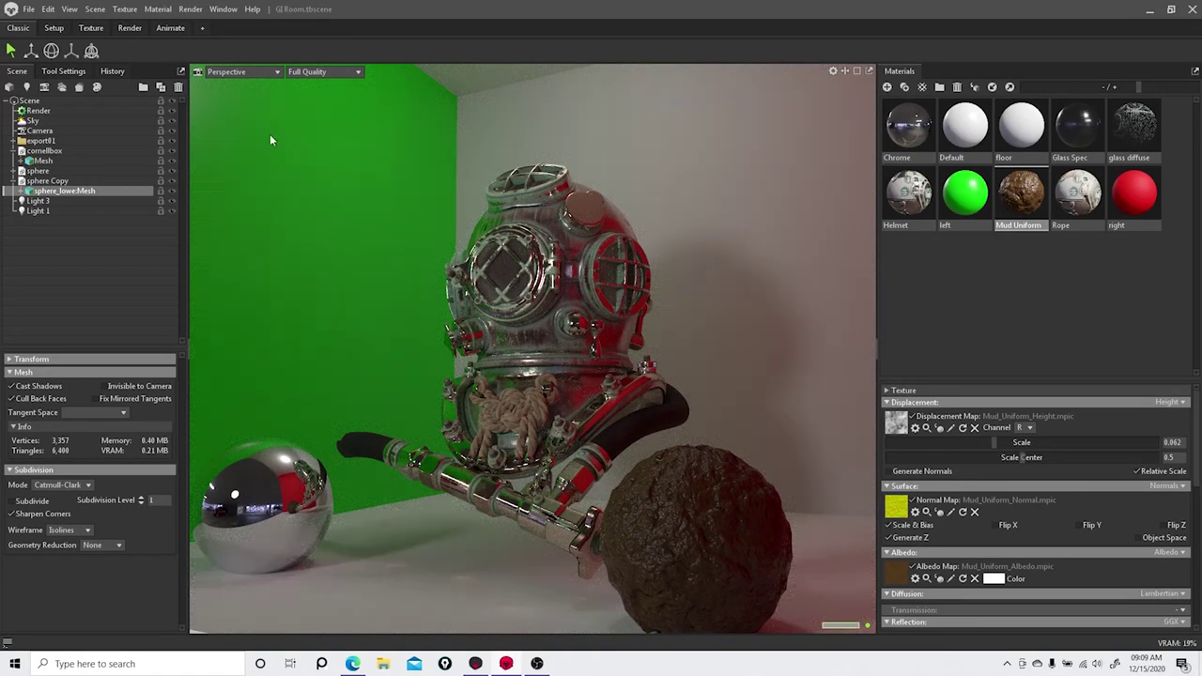
Step: Reopen the recent scene Clown_Girl_0001.tbscene without saving the changes to the GI Room
{"action": "left_click", "coordinate": [29, 12]}
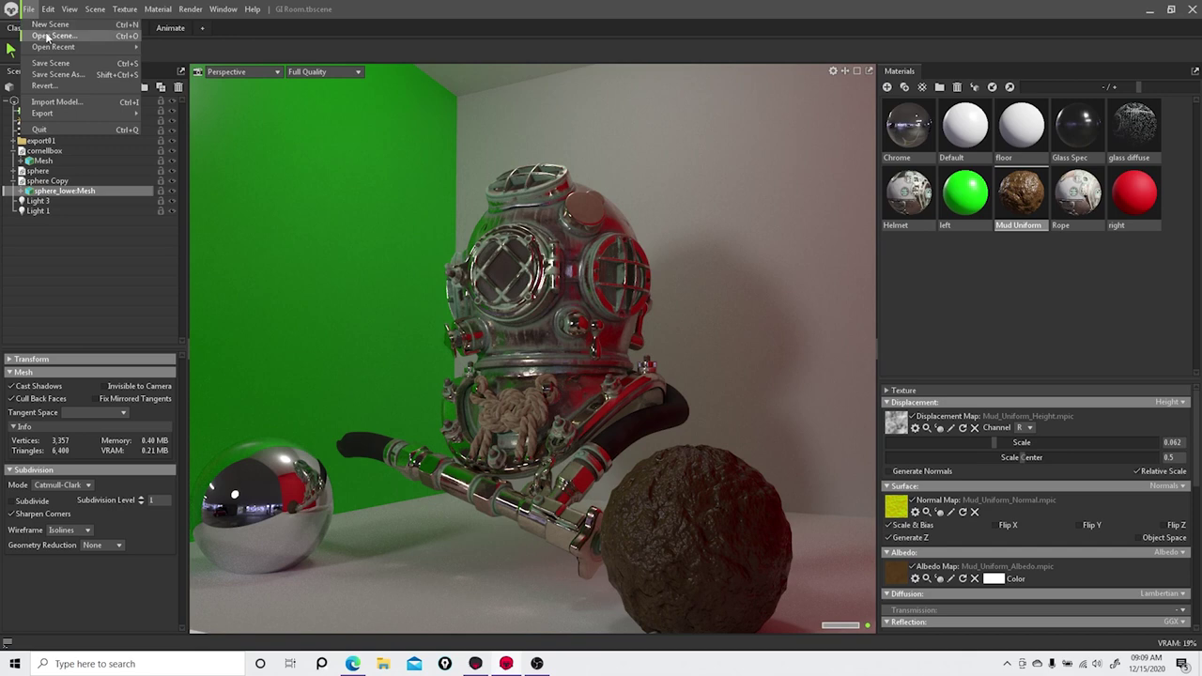
{"action": "mouse_move", "coordinate": [72, 47]}
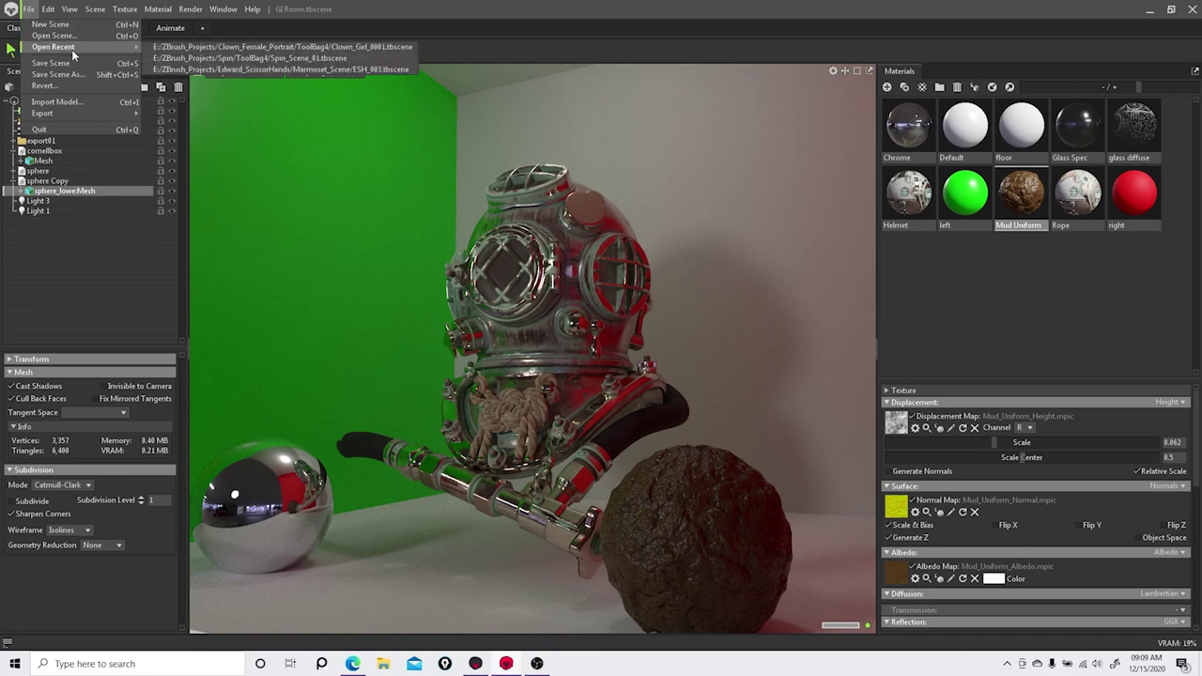
{"action": "left_click", "coordinate": [233, 48]}
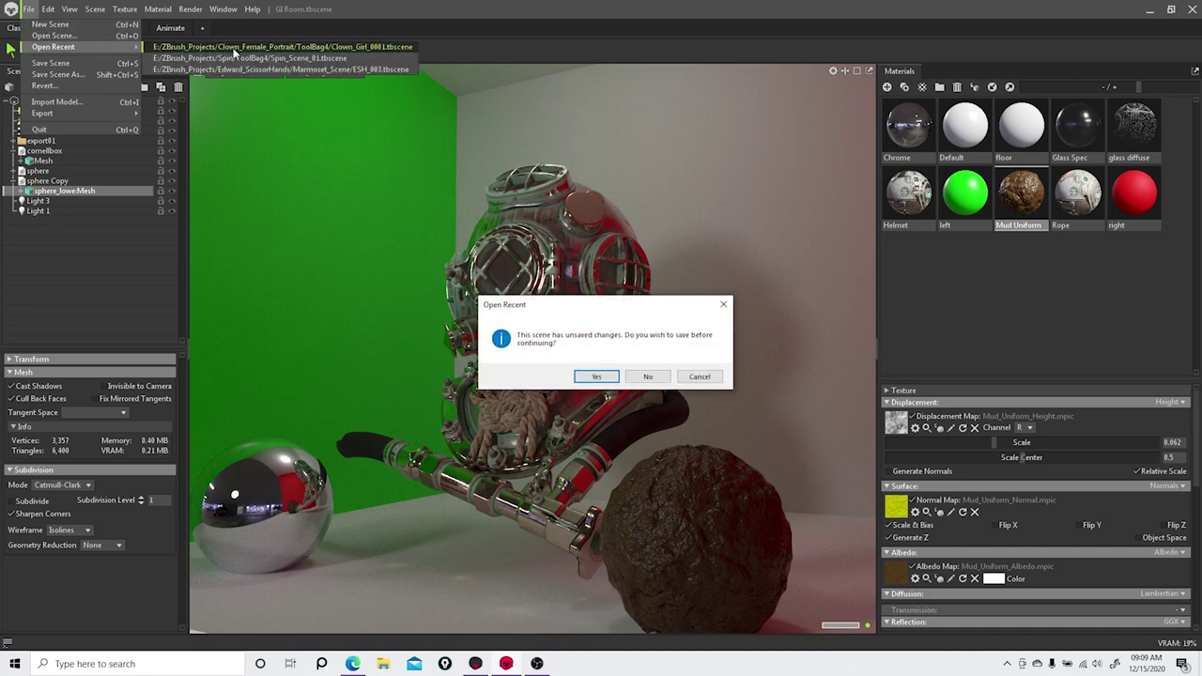
{"action": "left_click", "coordinate": [650, 376]}
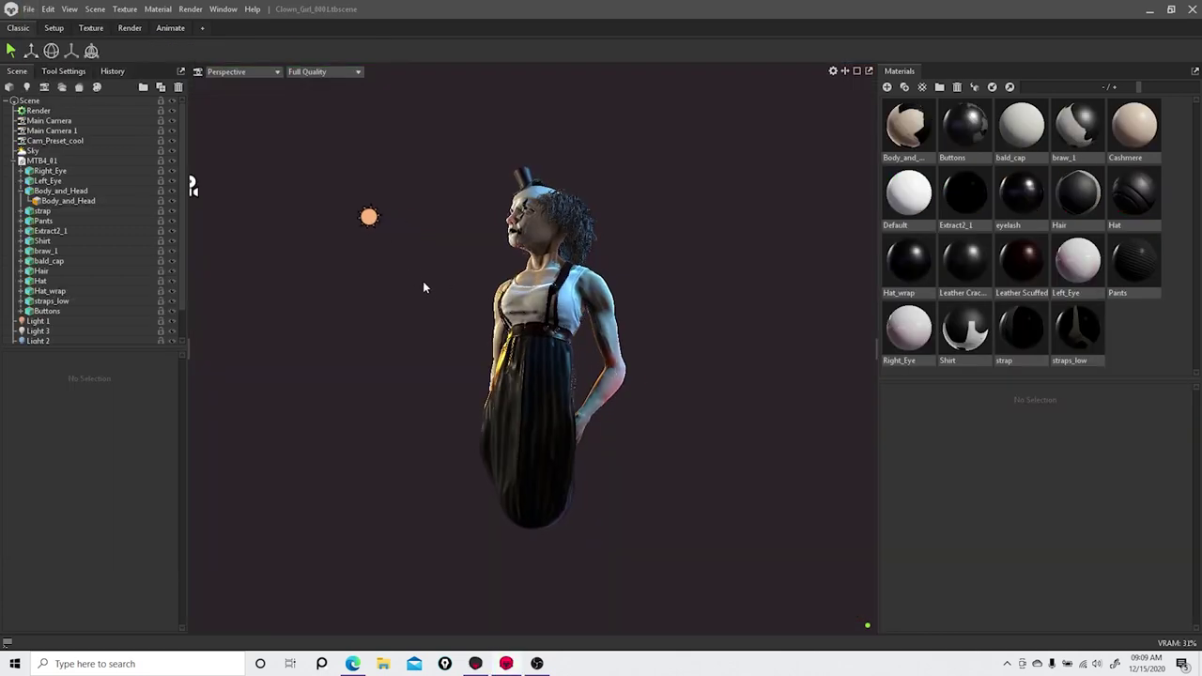
Step: Select and frame the clown's Hat mesh, and turn off its subdivision
{"action": "left_click", "coordinate": [598, 134]}
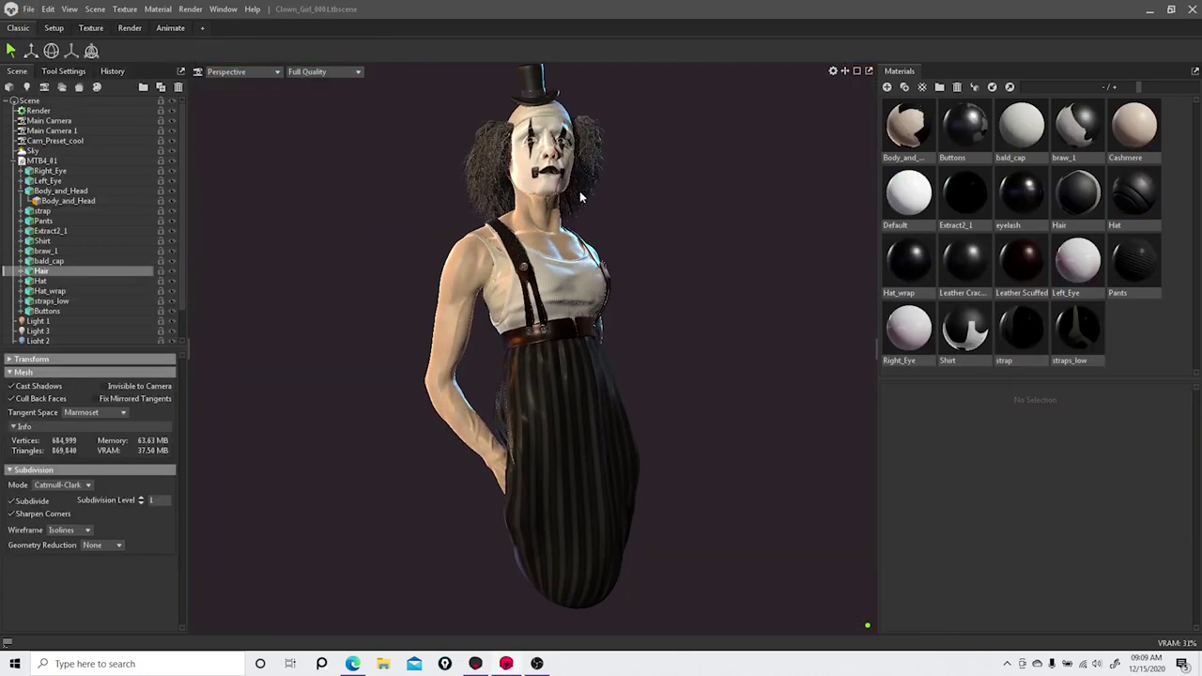
{"action": "left_click", "coordinate": [539, 87]}
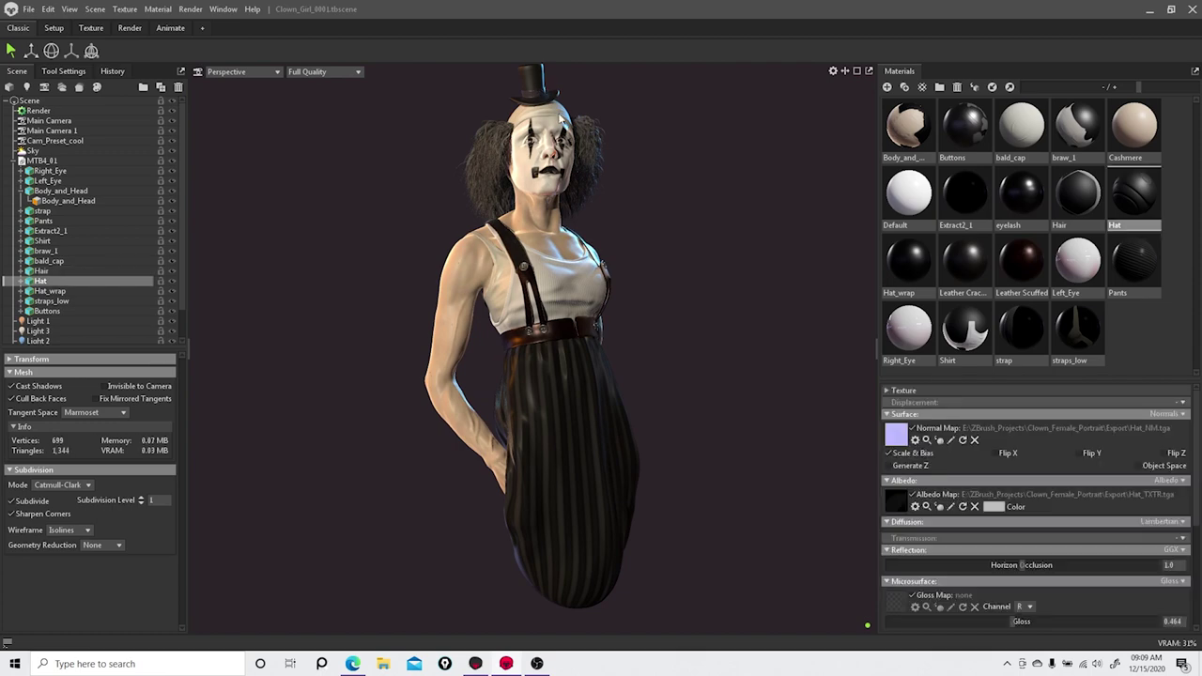
{"action": "key", "text": "f"}
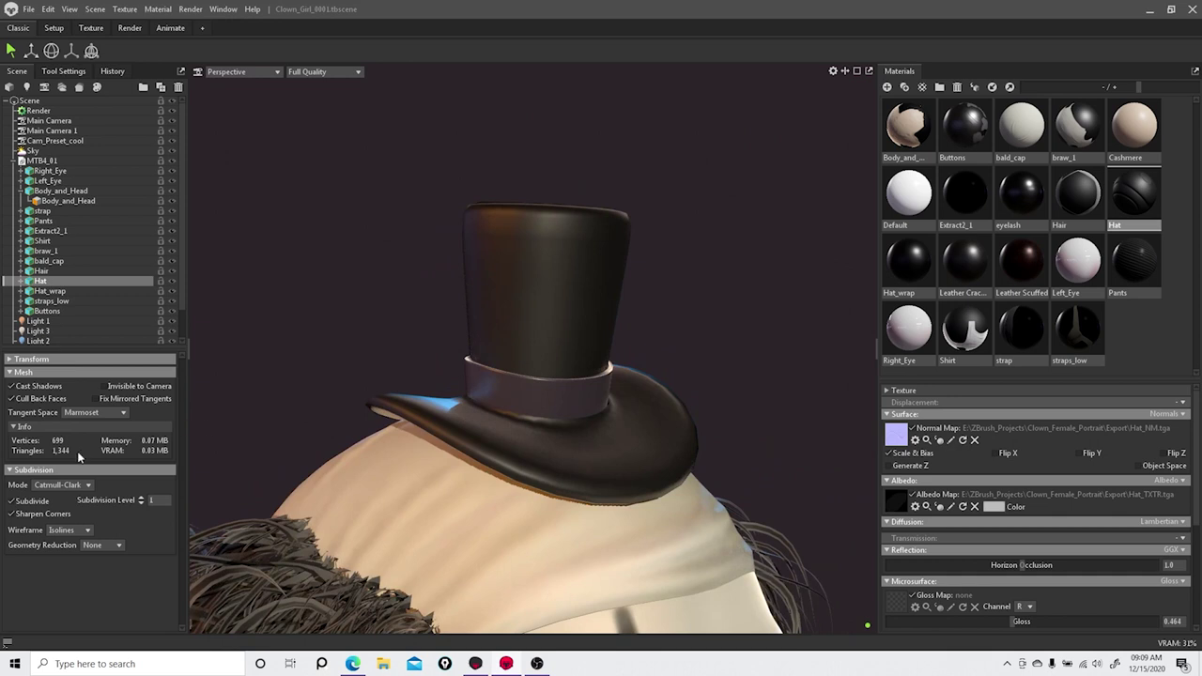
{"action": "left_click", "coordinate": [19, 503]}
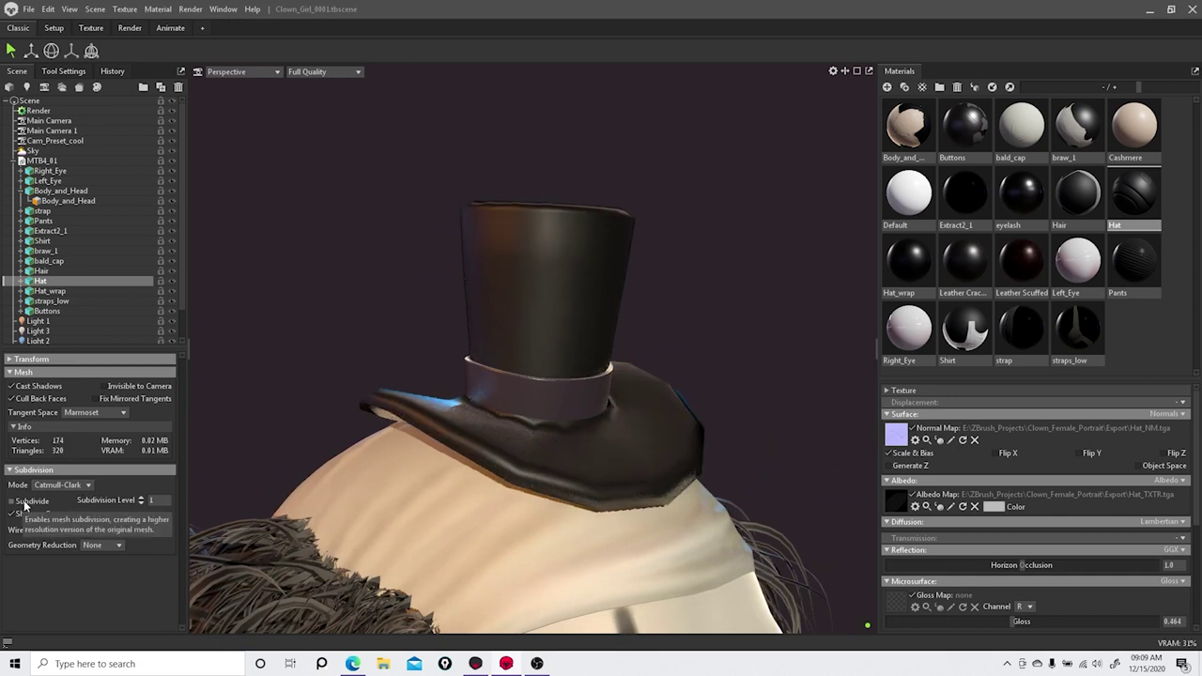
Step: Show the wireframe in the viewport and inspect the unsubdivided hat's topology
{"action": "left_click", "coordinate": [832, 72]}
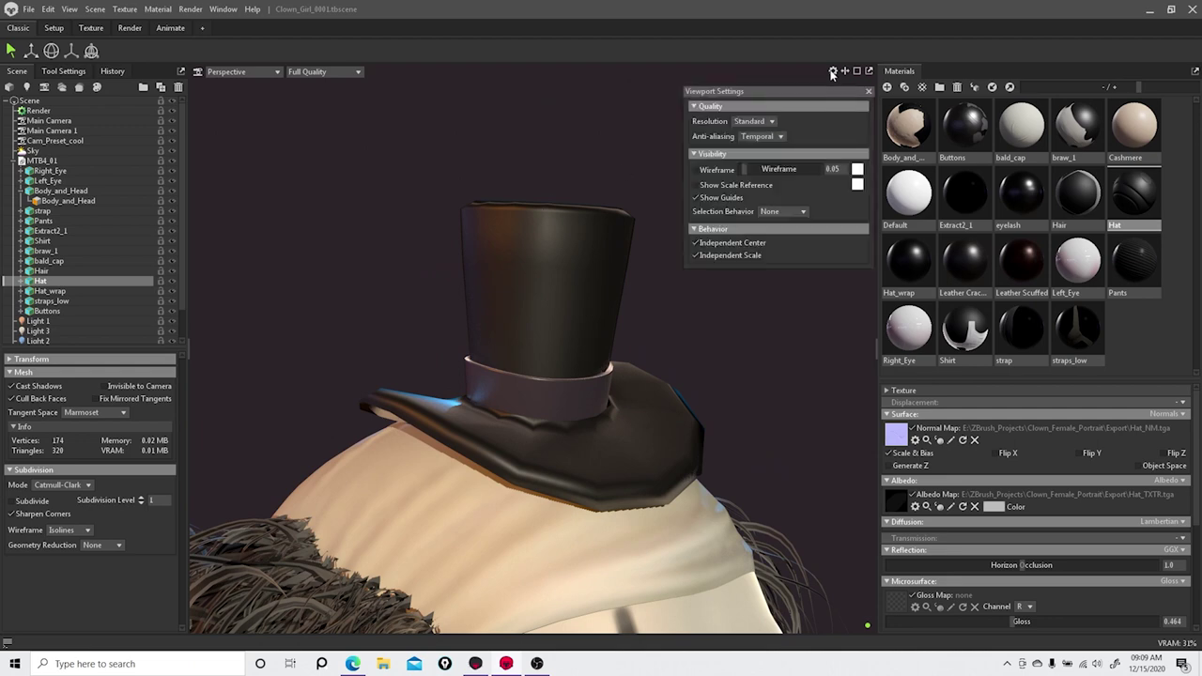
{"action": "left_click", "coordinate": [696, 170]}
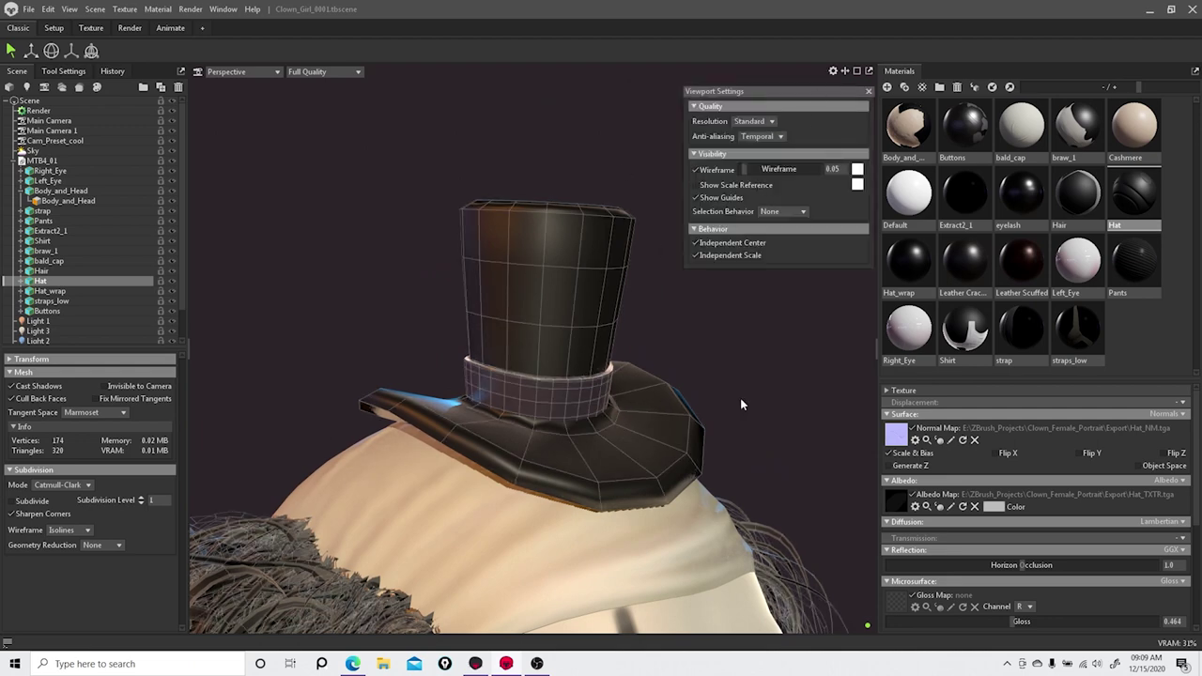
{"action": "left_click_drag", "start_coordinate": [805, 394], "coordinate": [725, 368]}
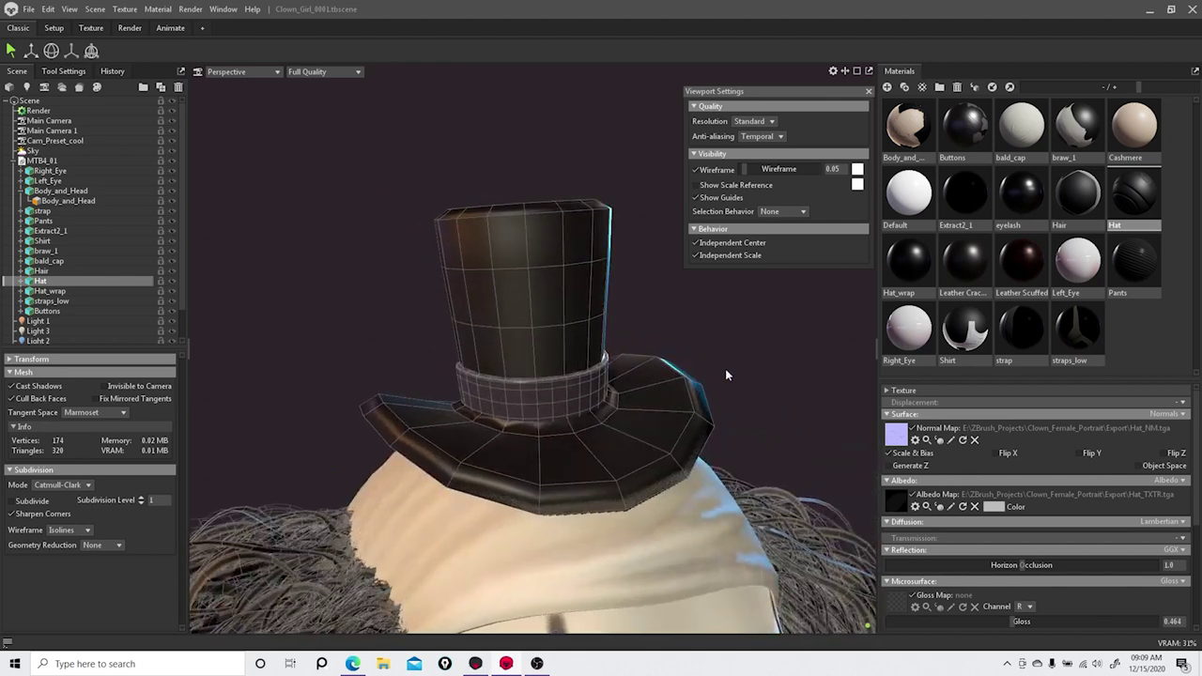
Step: Turn the hat's subdivision back on, hide the viewport wireframe, close the viewport settings and deselect the hat
{"action": "left_click", "coordinate": [30, 504]}
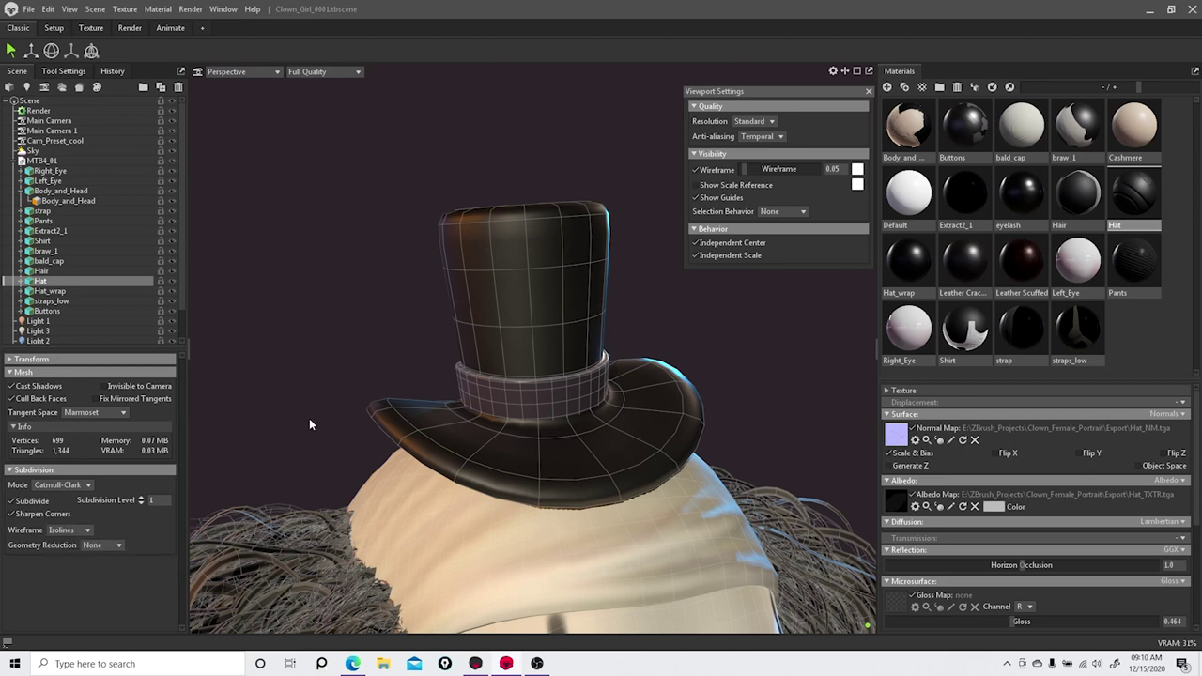
{"action": "scroll", "coordinate": [434, 351], "scroll_direction": "down", "scroll_amount": 10}
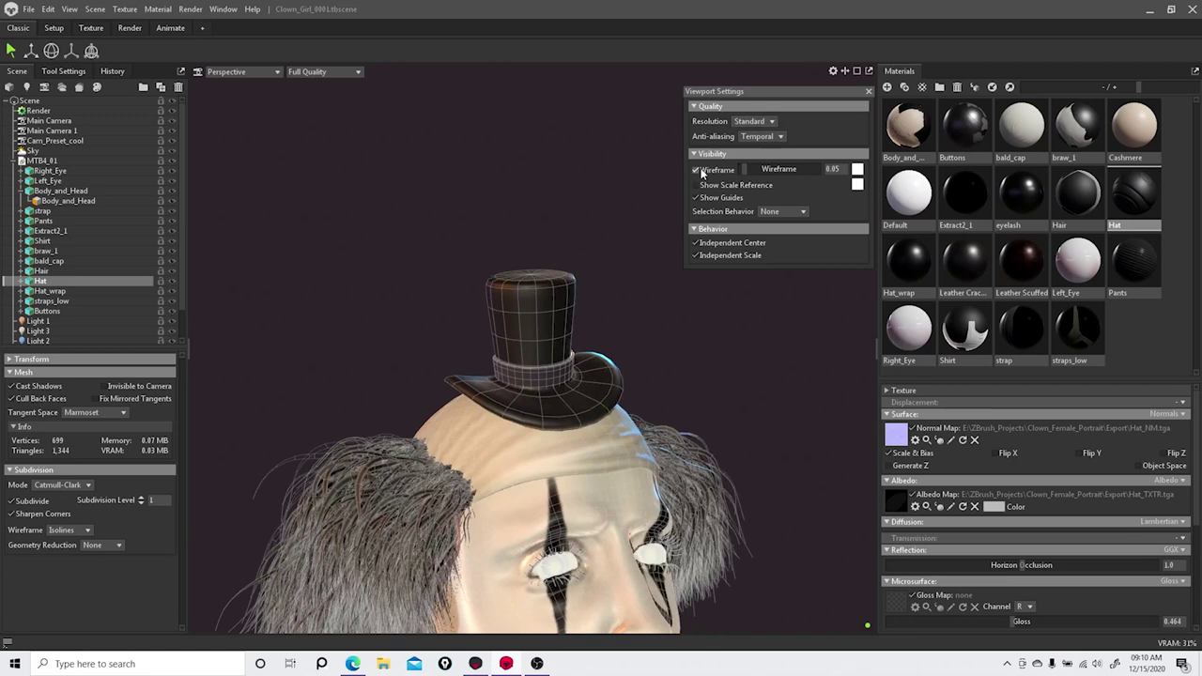
{"action": "left_click", "coordinate": [696, 170]}
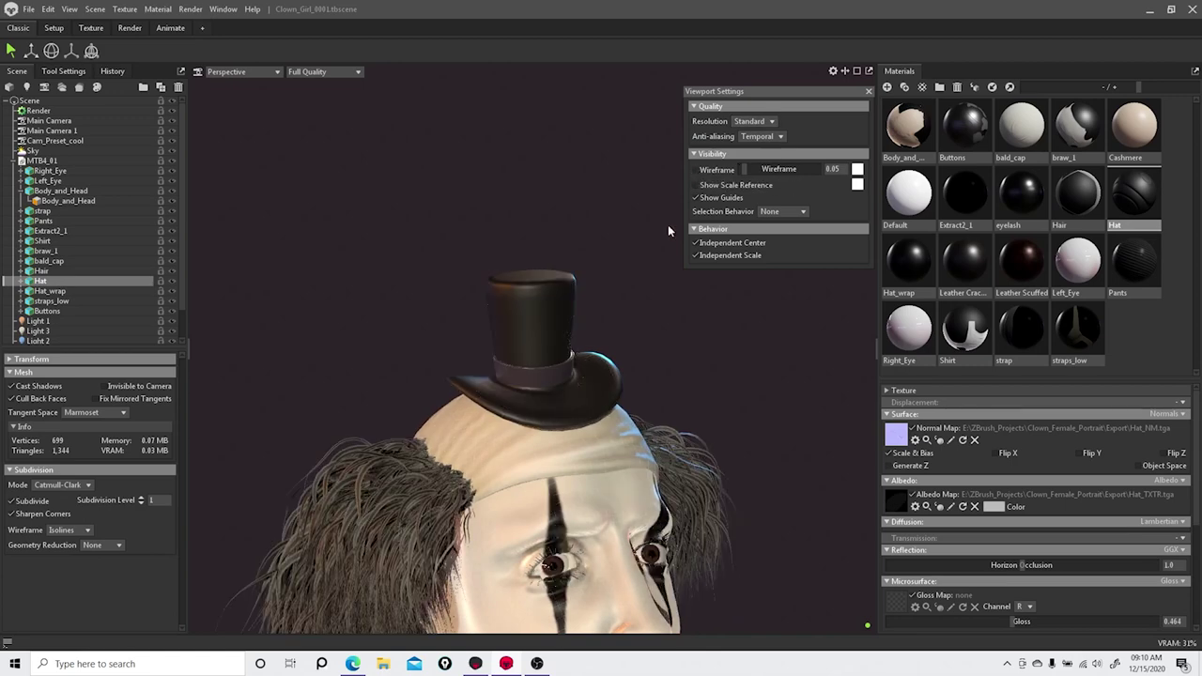
{"action": "left_click", "coordinate": [869, 91]}
{"action": "left_click_drag", "start_coordinate": [760, 279], "coordinate": [741, 472]}
{"action": "left_click", "coordinate": [724, 377]}
{"action": "scroll", "coordinate": [724, 377], "scroll_direction": "down", "scroll_amount": 3}
{"action": "middle_click_drag", "start_coordinate": [720, 329], "coordinate": [668, 236]}
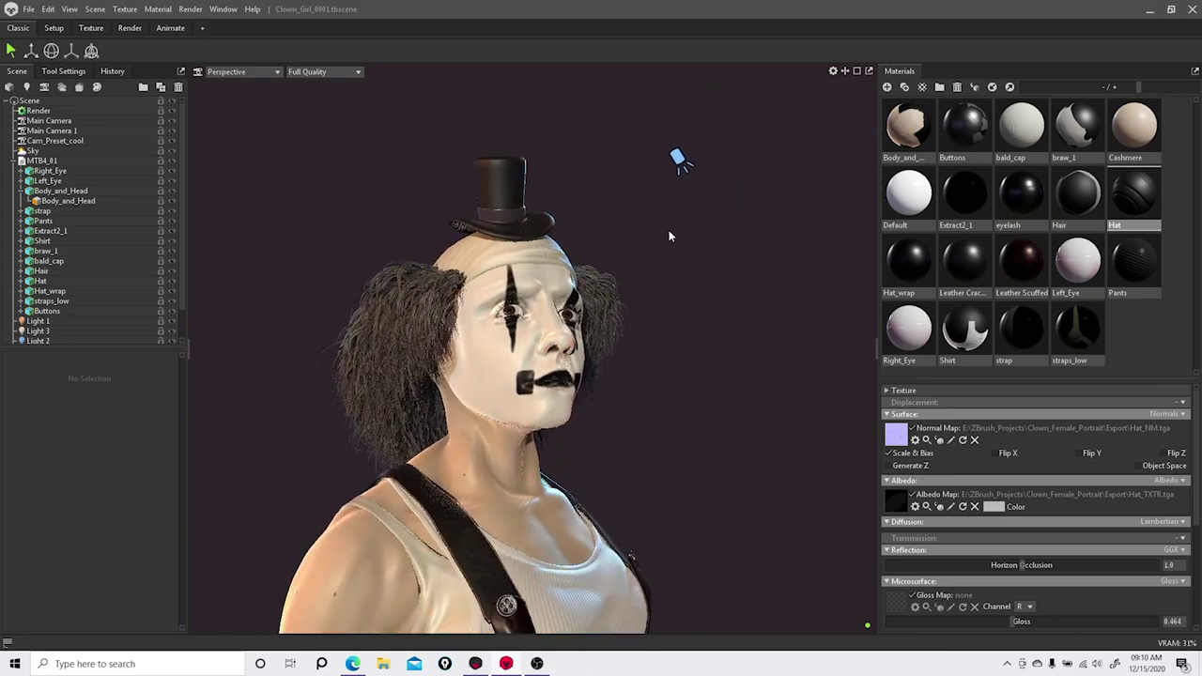
{"action": "scroll", "coordinate": [669, 236], "scroll_direction": "down", "scroll_amount": 5}
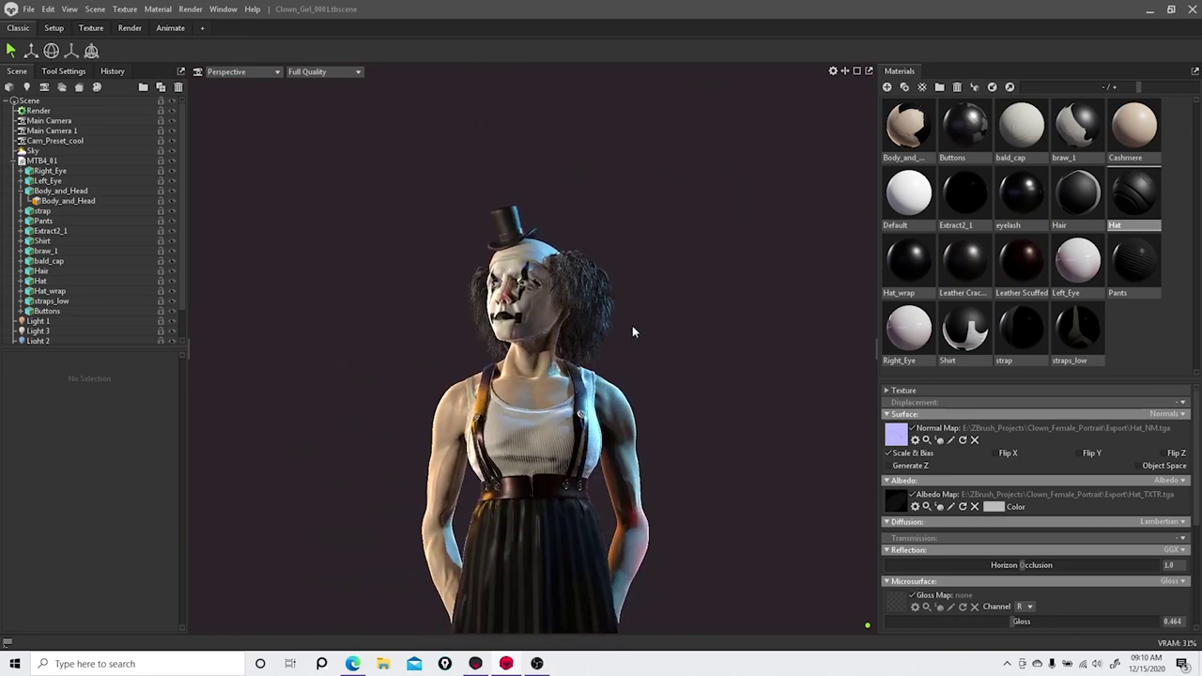
Step: Select Main Camera 1, view the scene through it and bring up its post-effect settings
{"action": "left_click", "coordinate": [65, 130]}
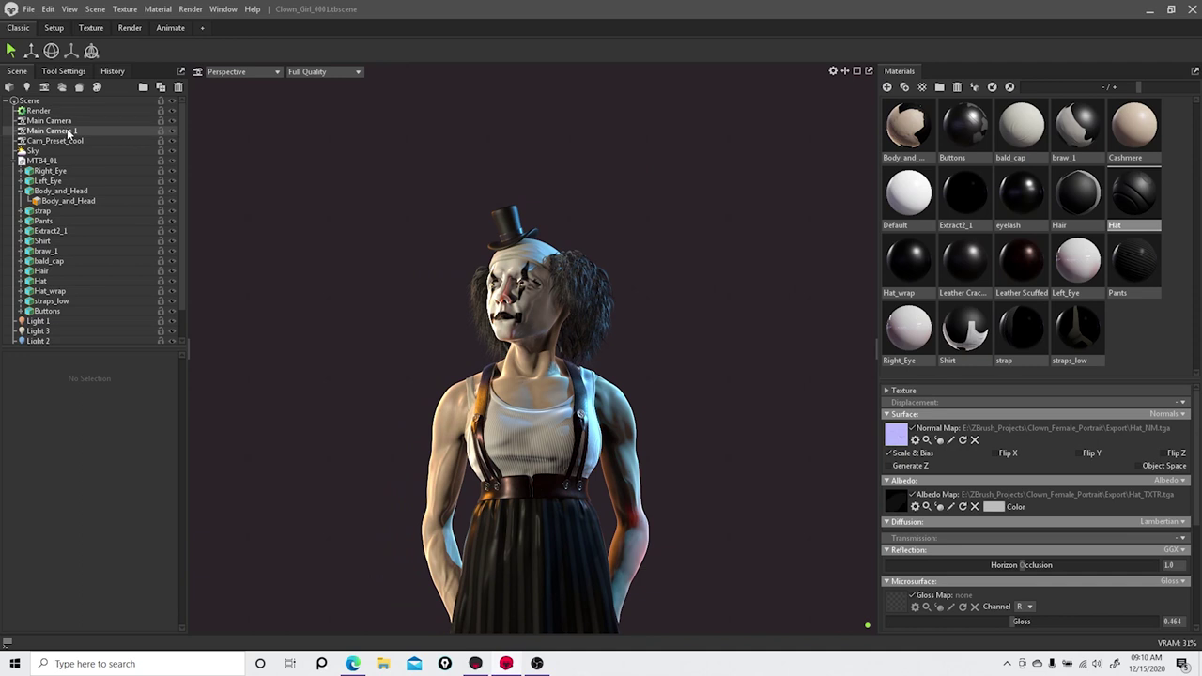
{"action": "left_click", "coordinate": [225, 72]}
{"action": "mouse_move", "coordinate": [261, 87]}
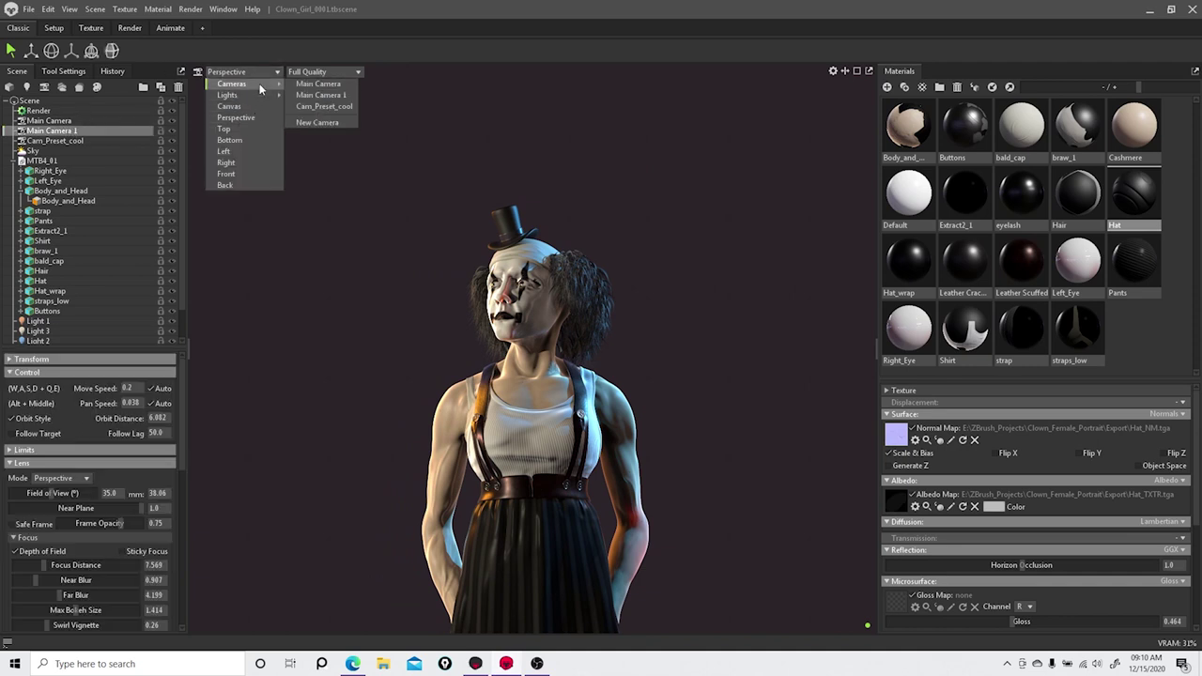
{"action": "left_click", "coordinate": [318, 95]}
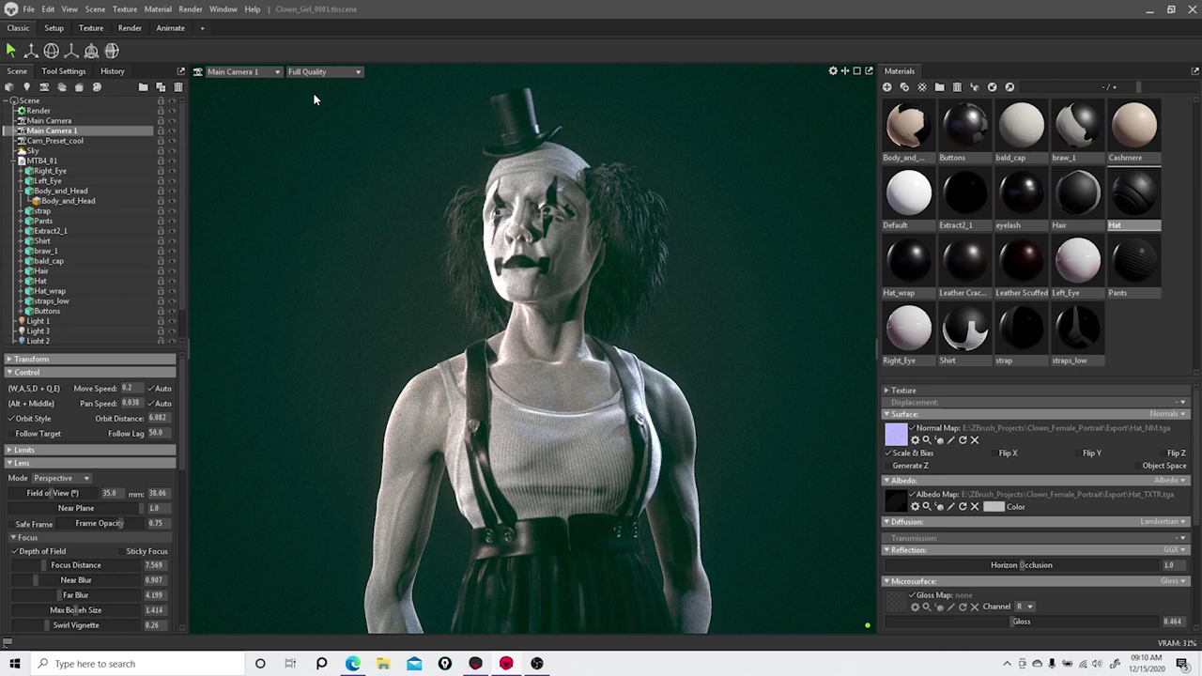
{"action": "scroll", "coordinate": [65, 515], "scroll_direction": "down", "scroll_amount": 6}
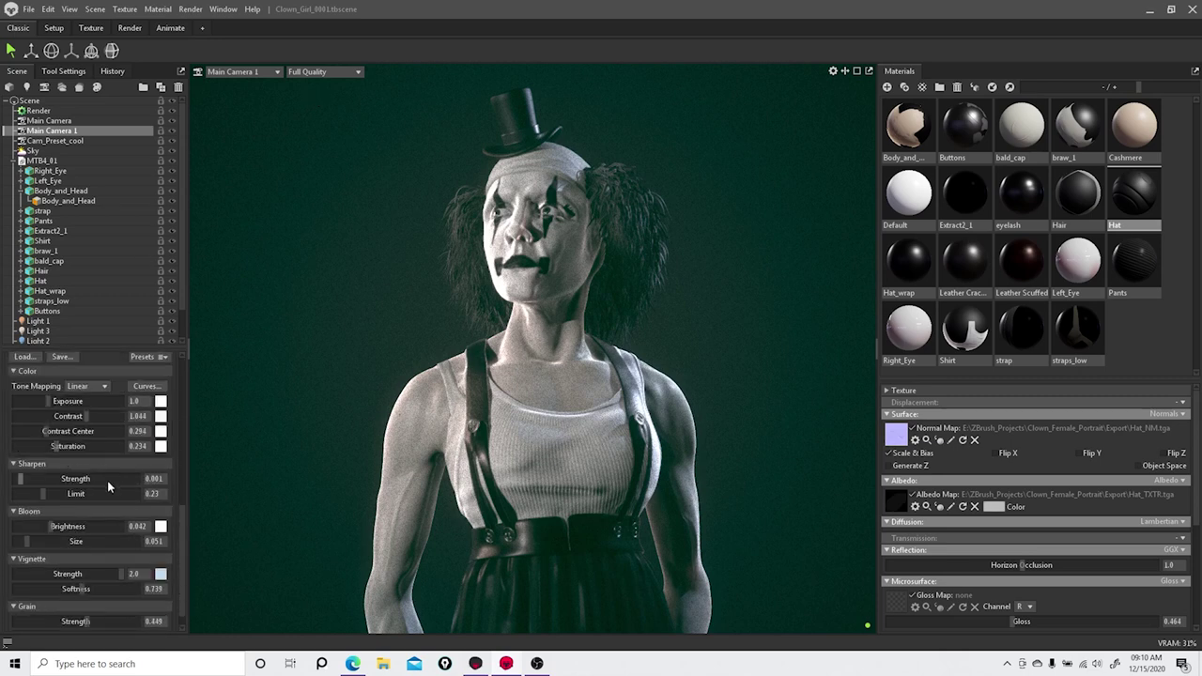
Step: Switch to Marmoset Toolbag 3, list its Main Camera's post-effect presets for comparison, and return to Toolbag 4
{"action": "left_click", "coordinate": [478, 664]}
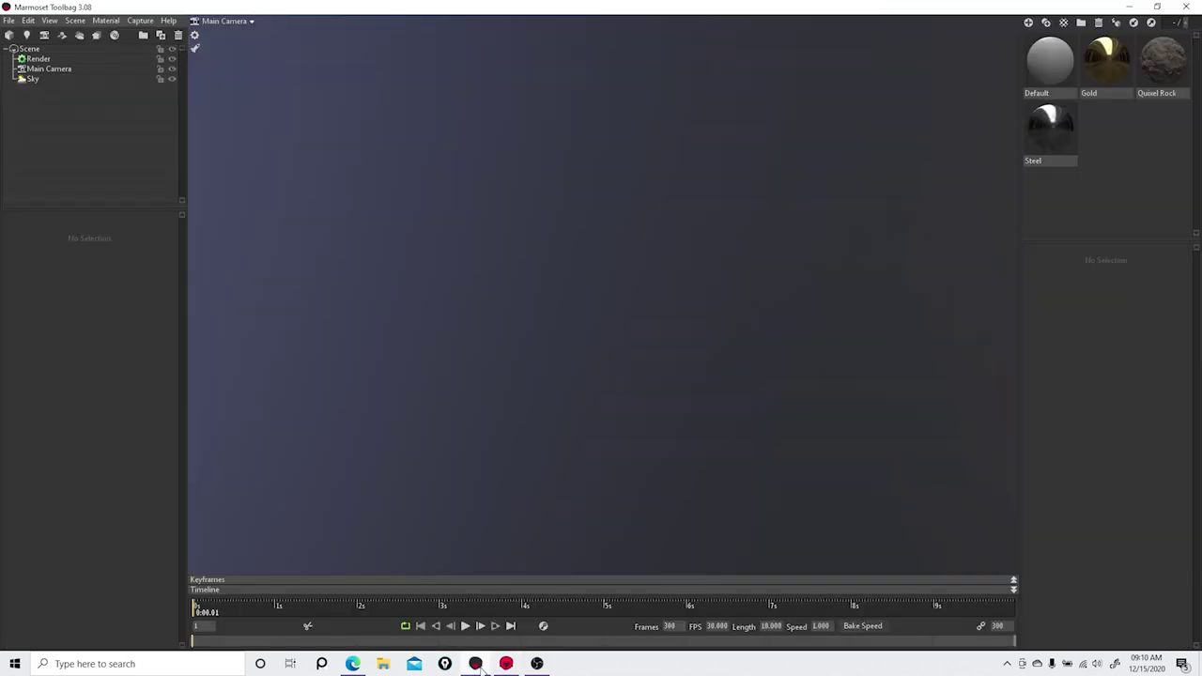
{"action": "left_click", "coordinate": [66, 69]}
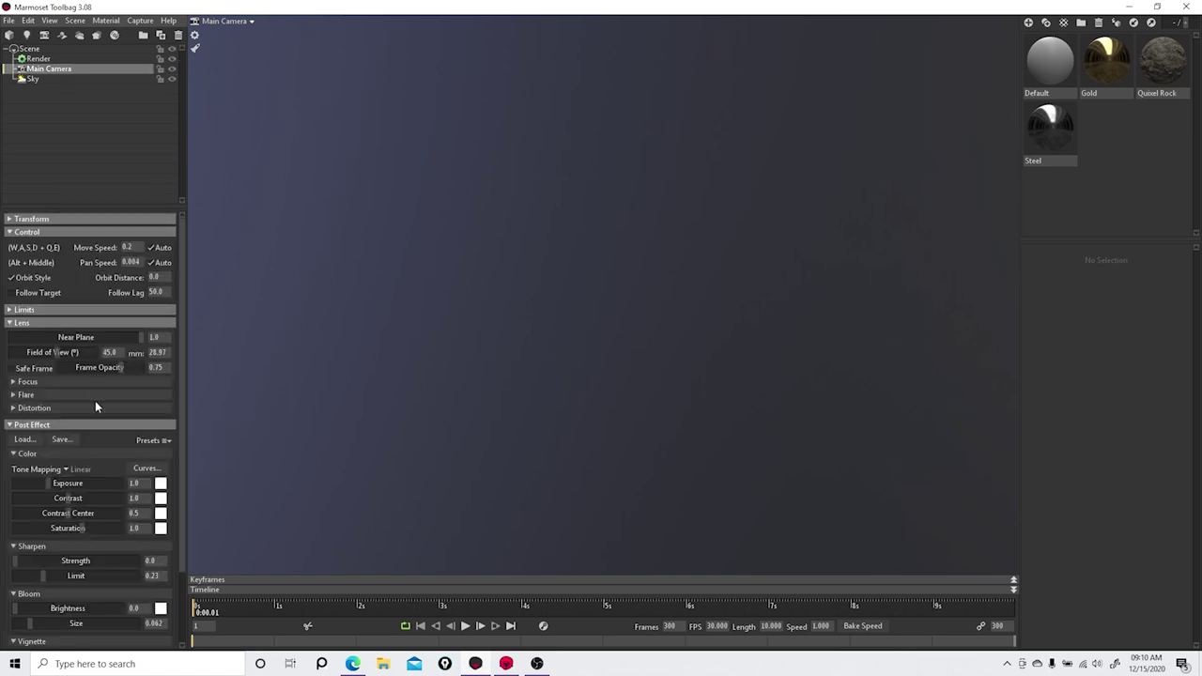
{"action": "left_click", "coordinate": [157, 442]}
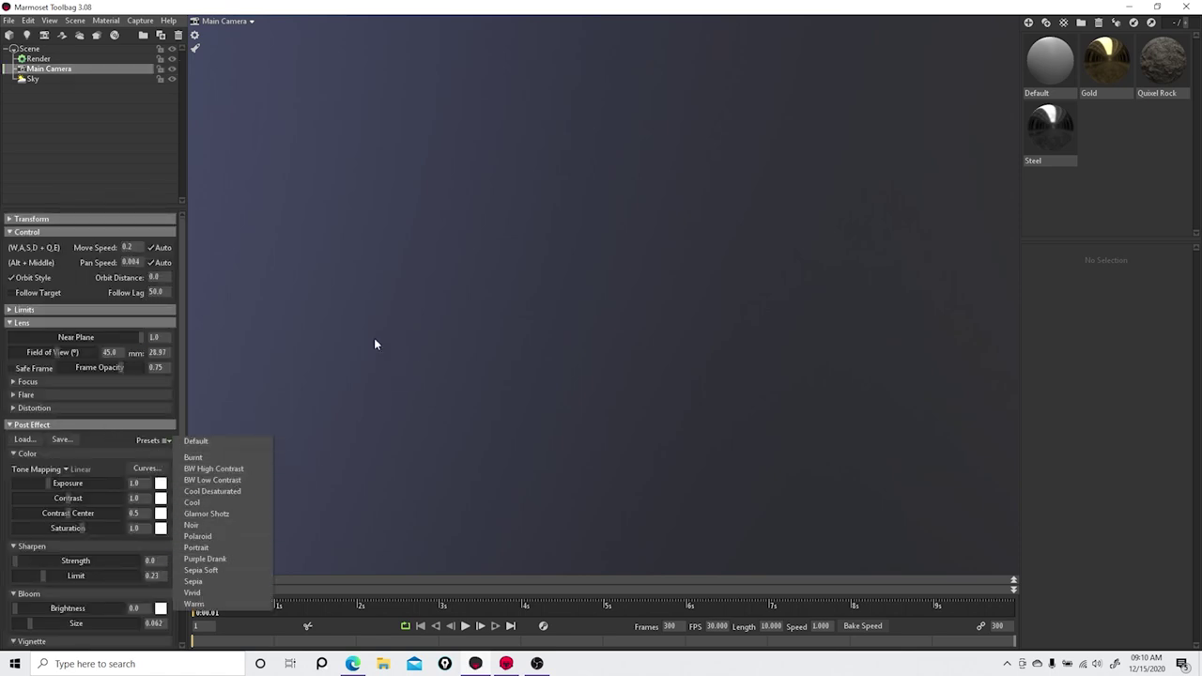
{"action": "left_click", "coordinate": [507, 663]}
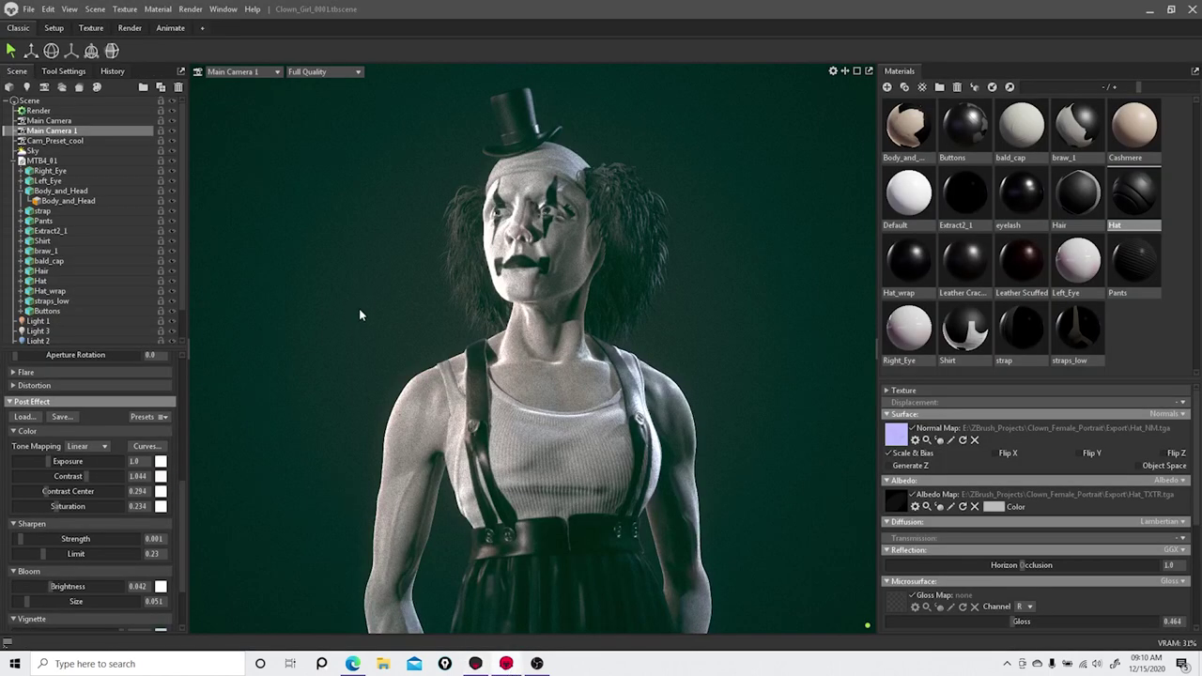
Step: Raise Main Camera 1's post-effect contrast to 1.139
{"action": "scroll", "coordinate": [118, 528], "scroll_direction": "down", "scroll_amount": 3}
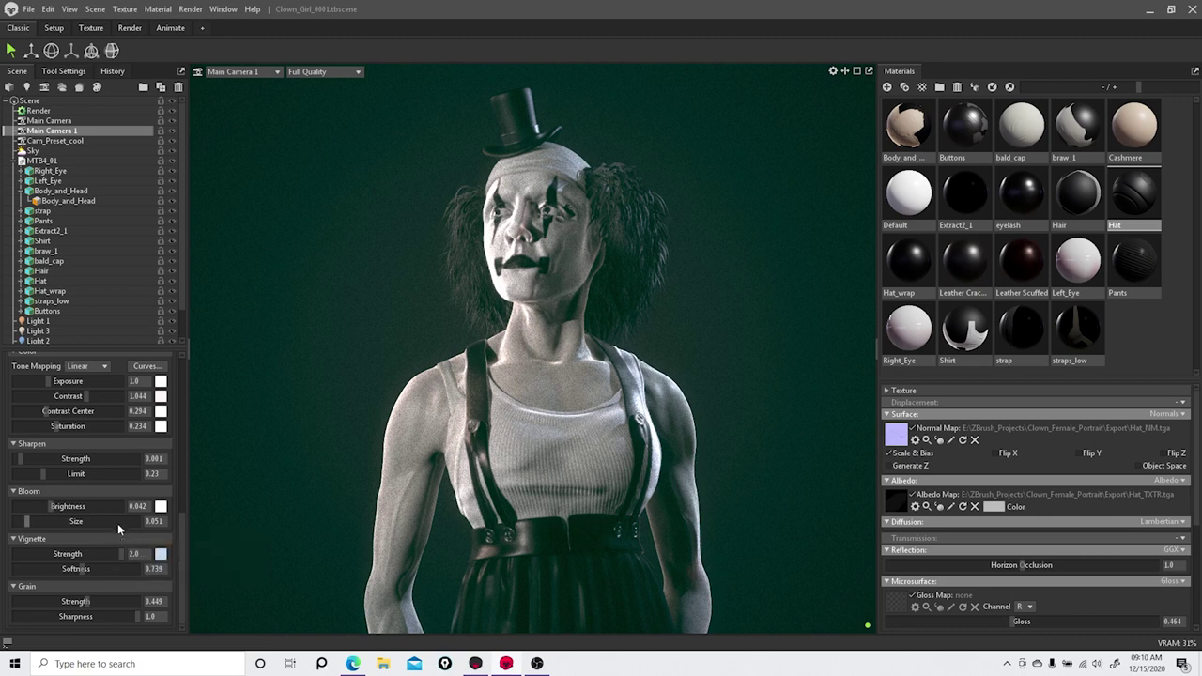
{"action": "scroll", "coordinate": [117, 522], "scroll_direction": "up", "scroll_amount": 1}
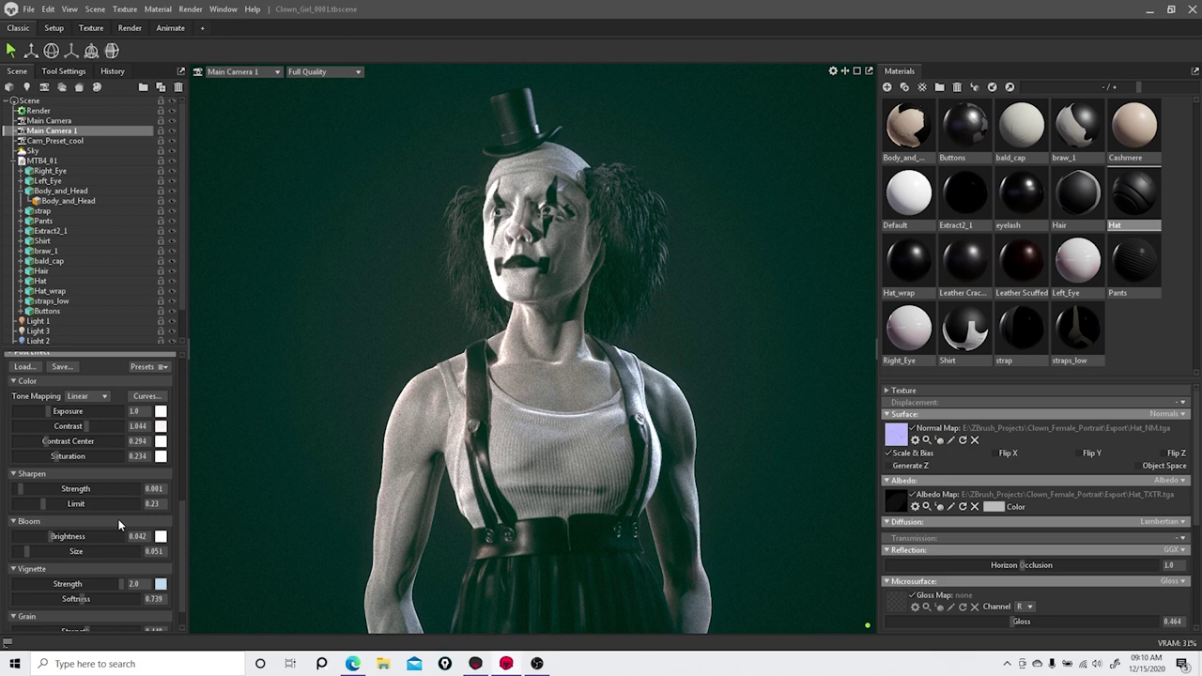
{"action": "scroll", "coordinate": [118, 527], "scroll_direction": "up", "scroll_amount": 3}
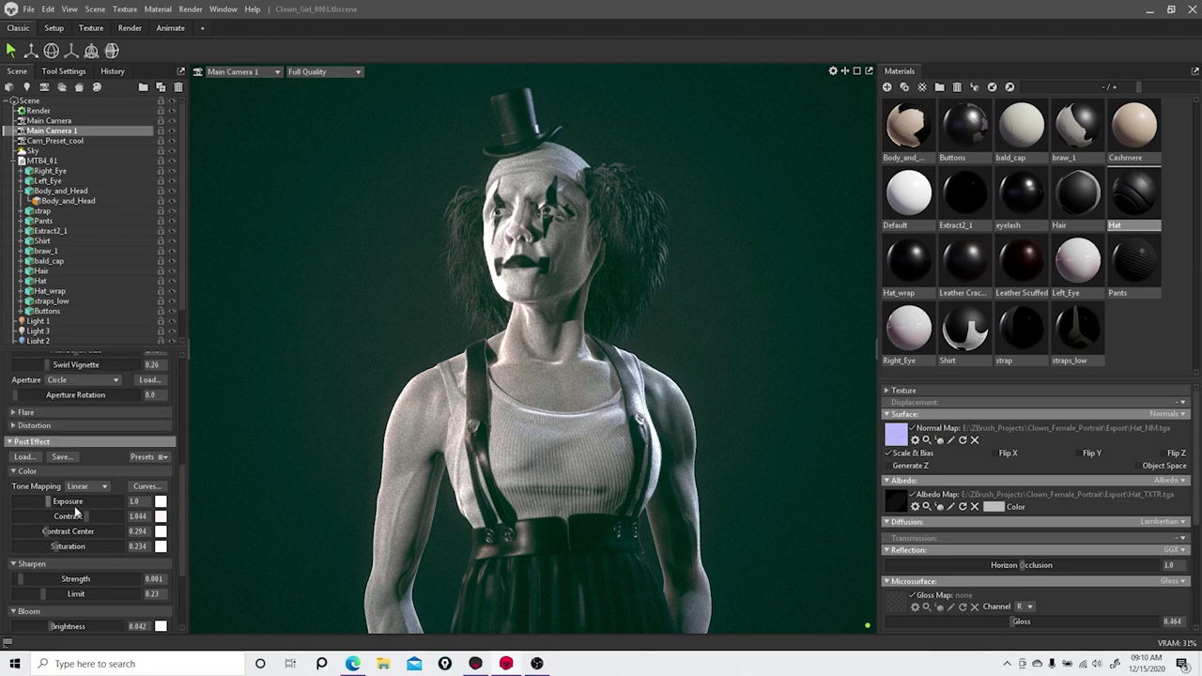
{"action": "left_click_drag", "start_coordinate": [83, 518], "coordinate": [96, 518]}
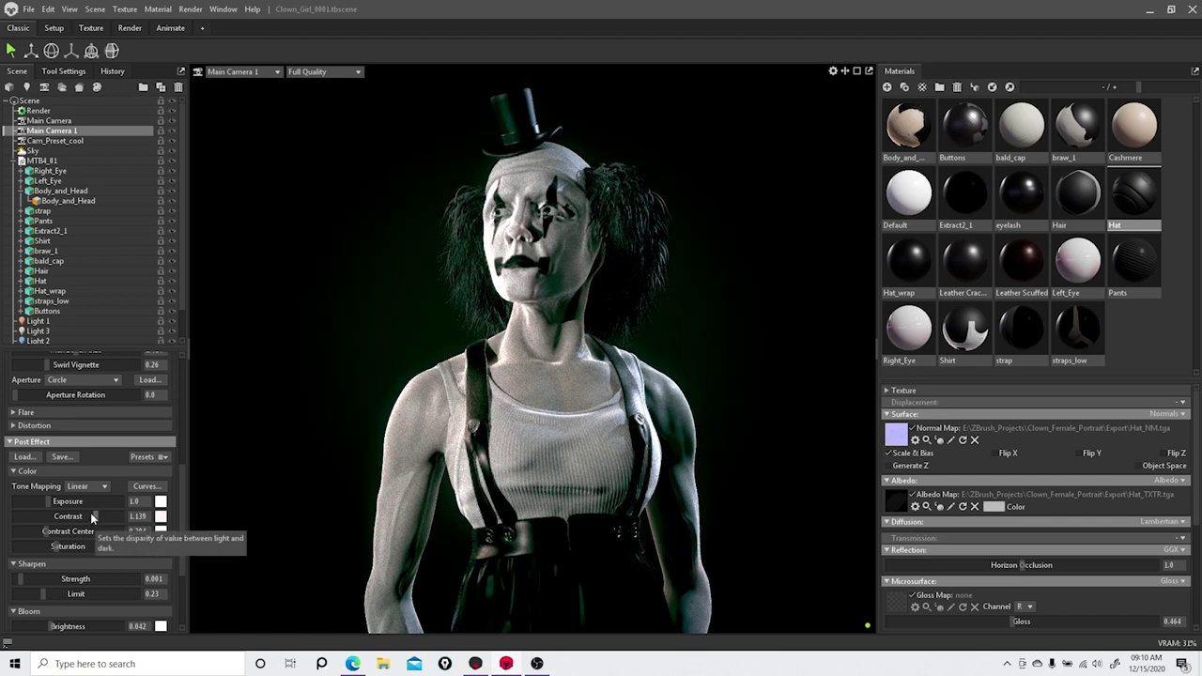
Step: Expand Main Camera 1's Flare settings and review its focus, lens and control settings
{"action": "scroll", "coordinate": [91, 513], "scroll_direction": "up", "scroll_amount": 3}
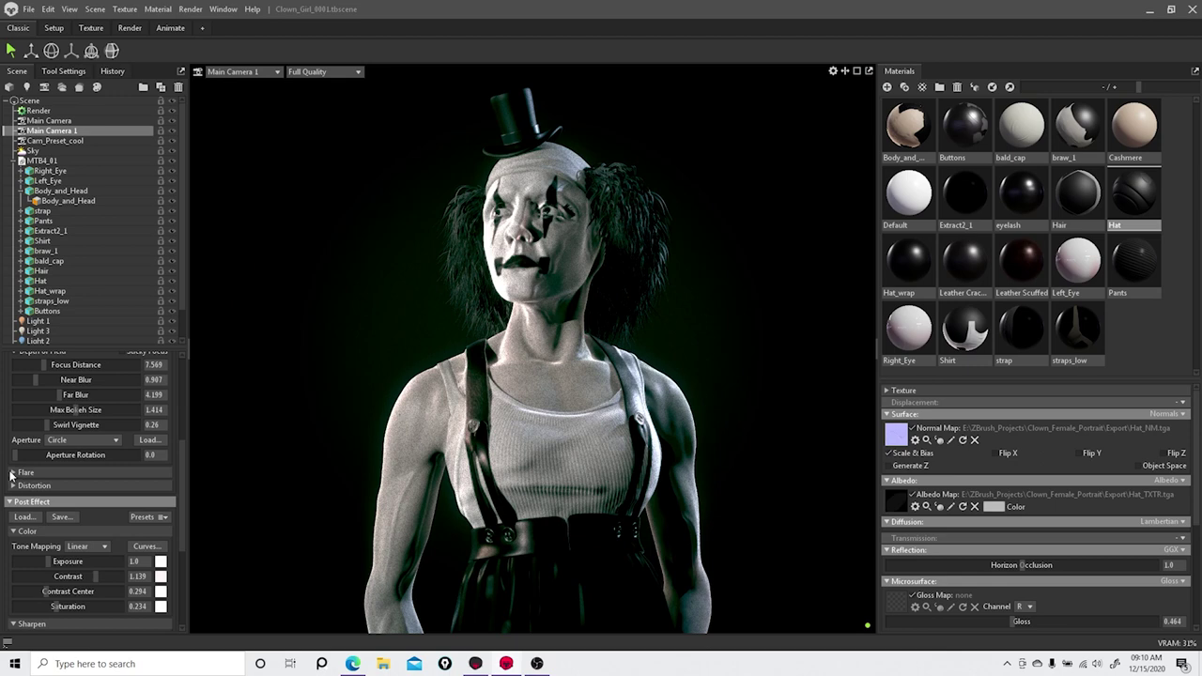
{"action": "left_click", "coordinate": [12, 475]}
{"action": "left_click_drag", "start_coordinate": [58, 482], "coordinate": [44, 513]}
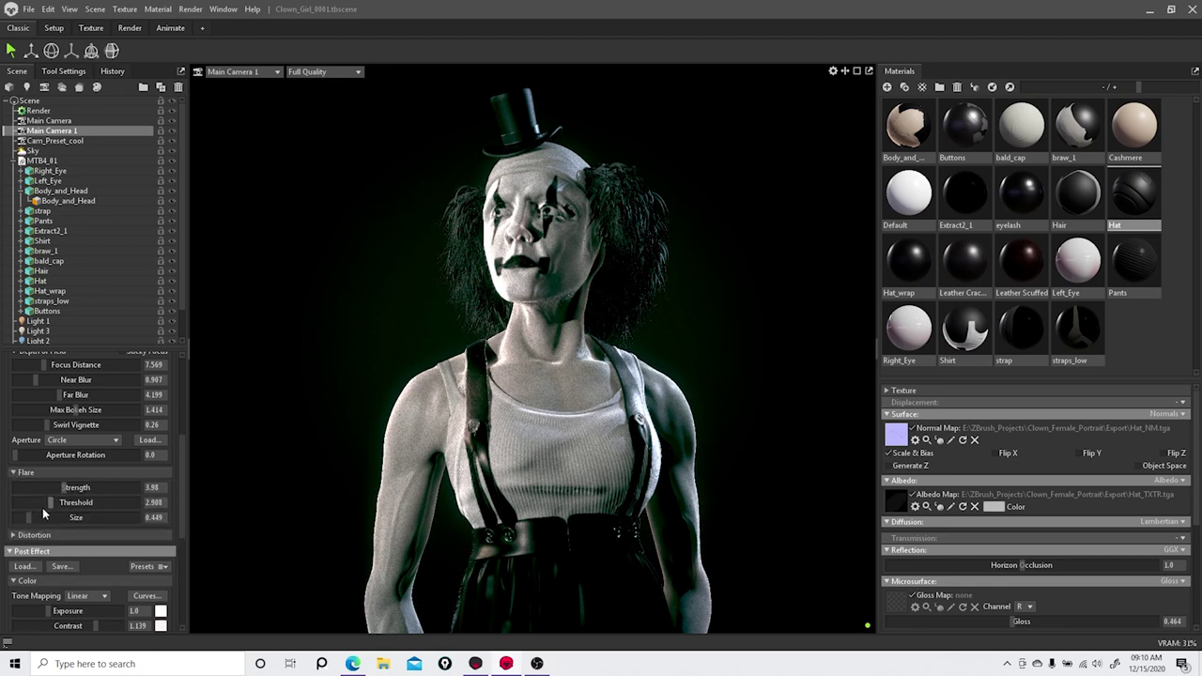
{"action": "scroll", "coordinate": [90, 493], "scroll_direction": "up", "scroll_amount": 5}
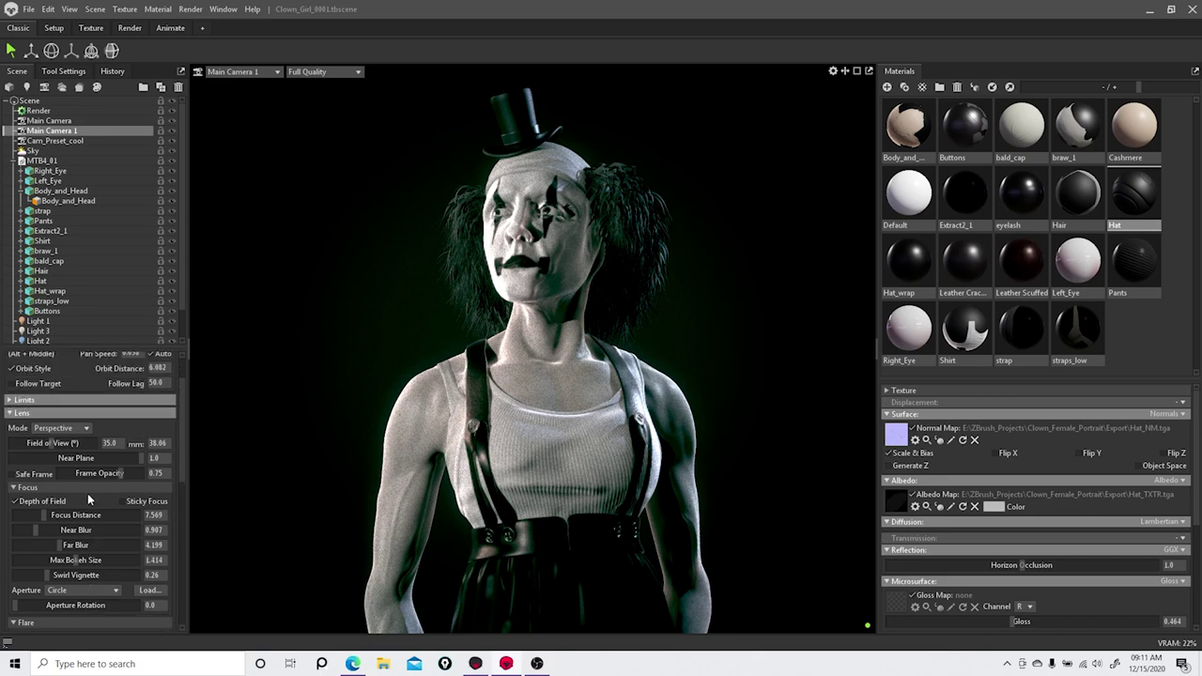
{"action": "scroll", "coordinate": [88, 498], "scroll_direction": "up", "scroll_amount": 2}
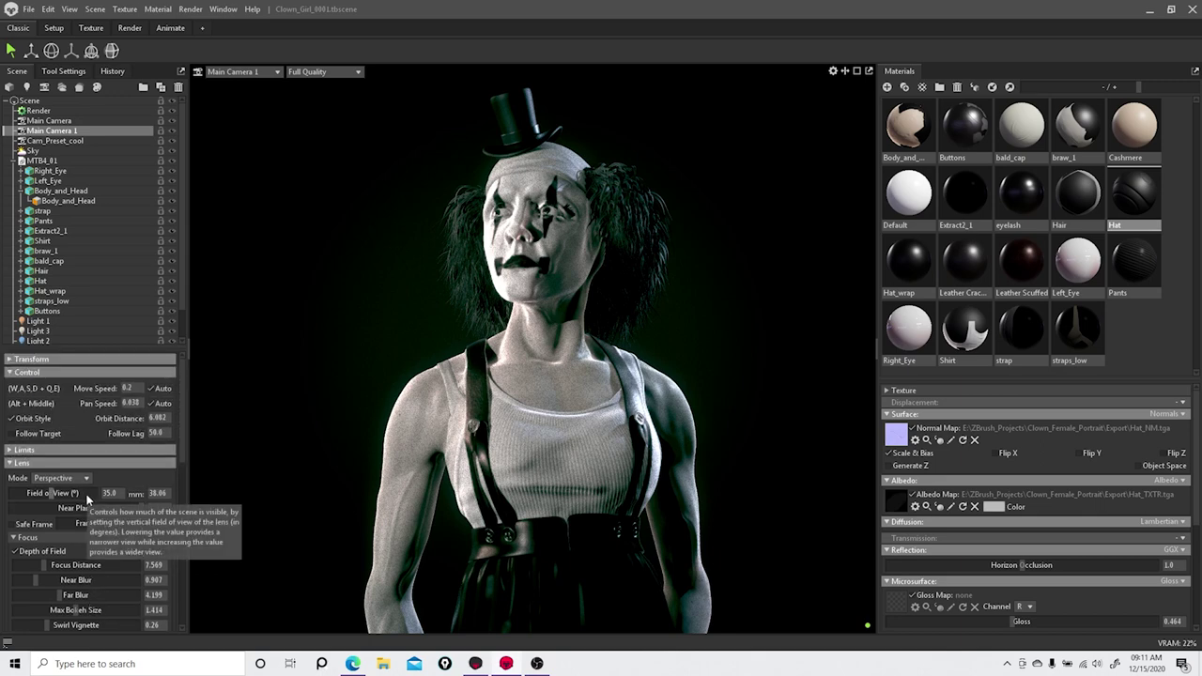
Step: Select the Body_and_Head mesh, switch to the Texture workspace and show the scene outliner there
{"action": "left_click", "coordinate": [574, 378]}
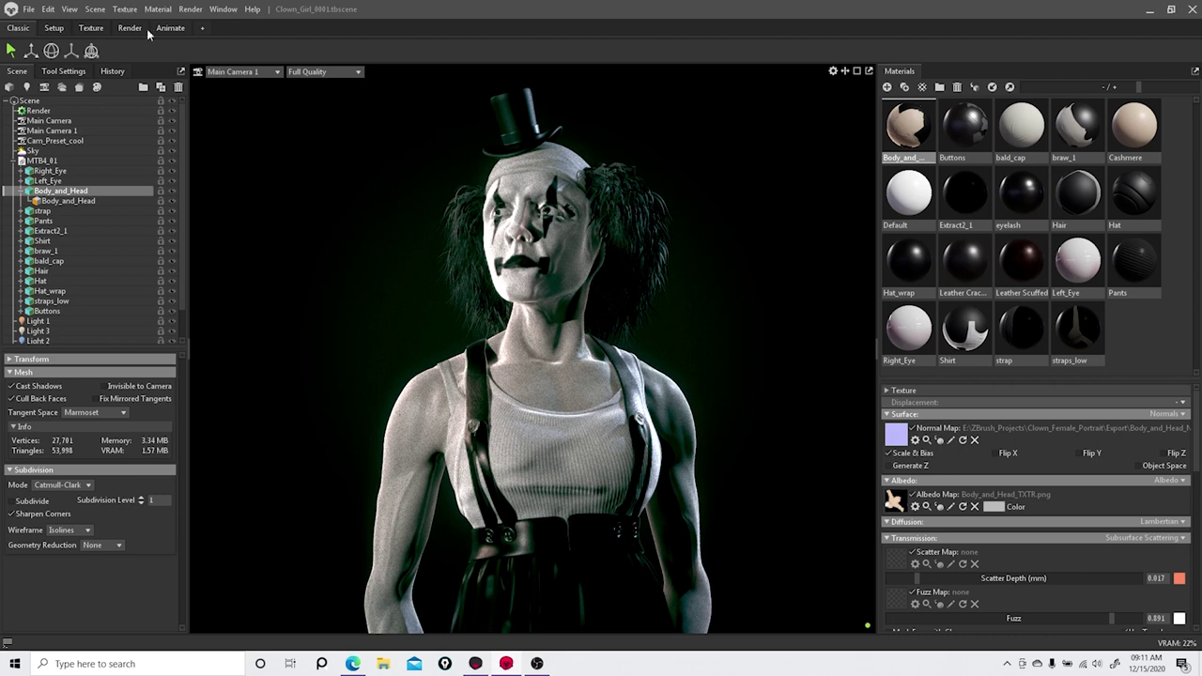
{"action": "left_click", "coordinate": [91, 27]}
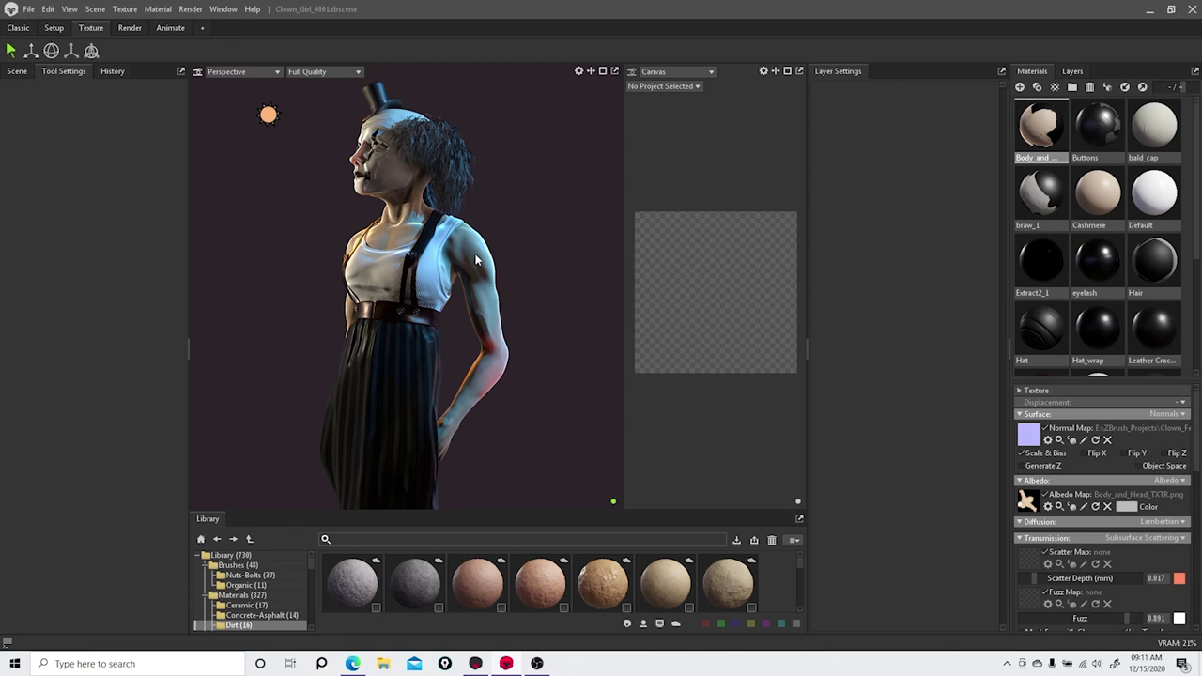
{"action": "left_click", "coordinate": [25, 73]}
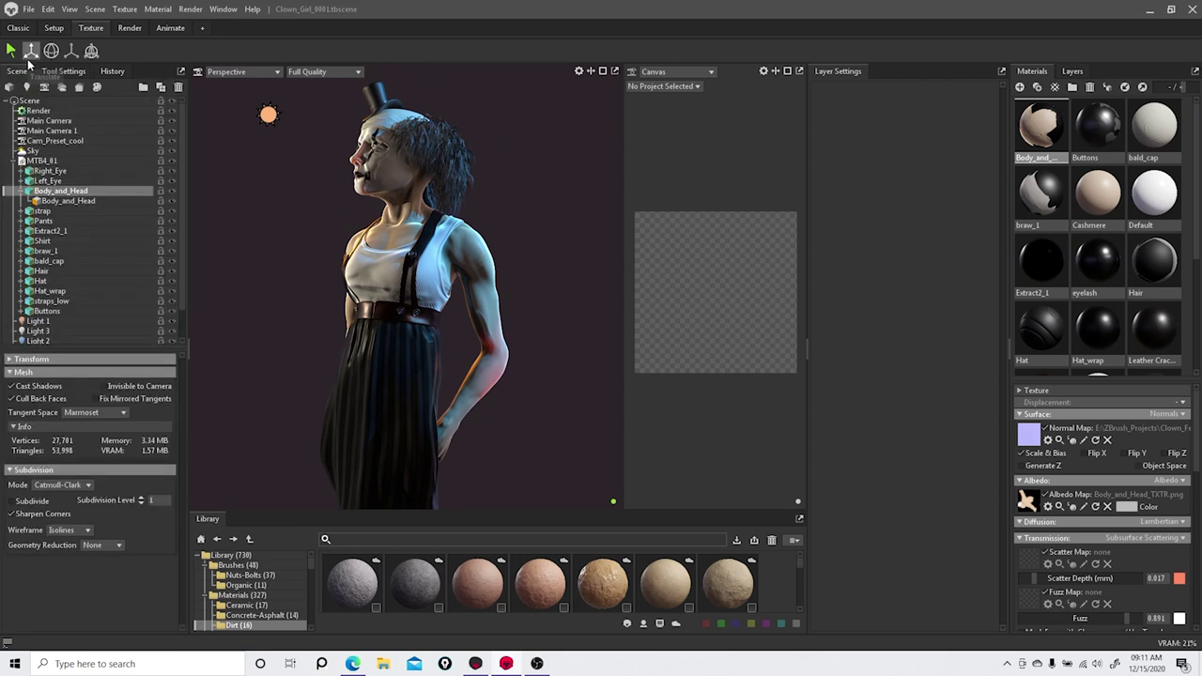
Step: Show the translate, rotate, scale and universal transform gizmos on Body_and_Head, ending on the translate gizmo
{"action": "left_click", "coordinate": [31, 52]}
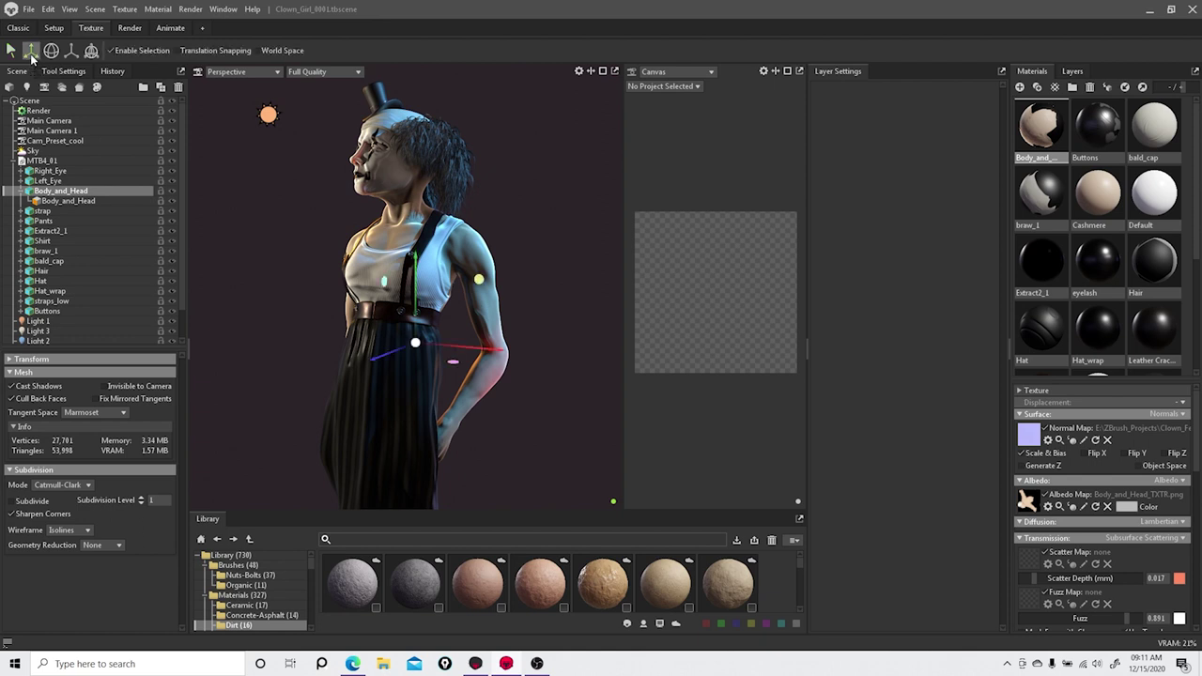
{"action": "left_click", "coordinate": [52, 51]}
{"action": "left_click", "coordinate": [73, 51]}
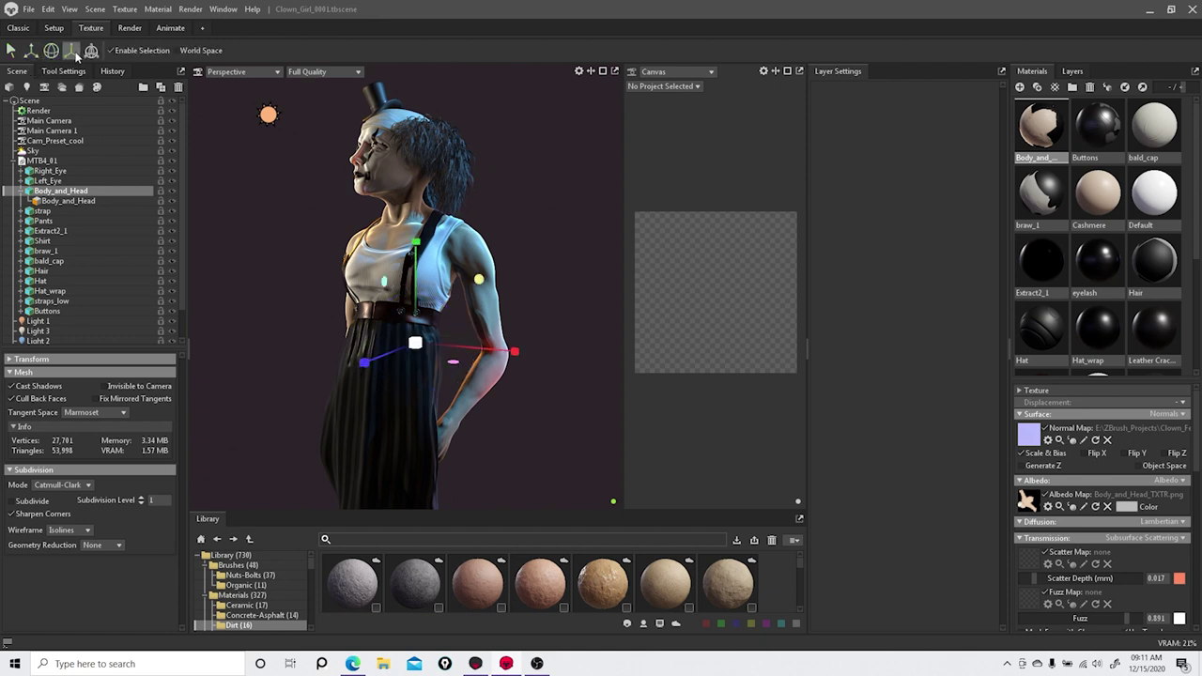
{"action": "left_click", "coordinate": [90, 51]}
{"action": "left_click", "coordinate": [31, 51]}
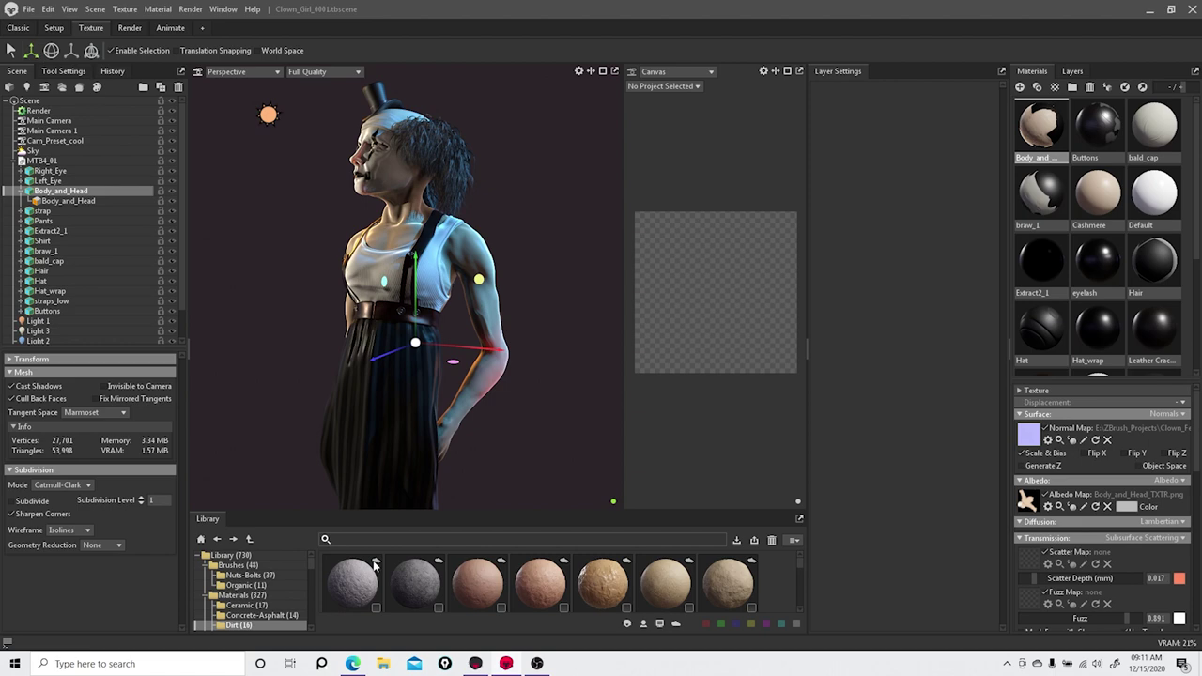
Step: Check Toolbag 3 briefly, return to Toolbag 4, and cycle the body's gizmo through rotate, scale and translate
{"action": "left_click", "coordinate": [482, 667]}
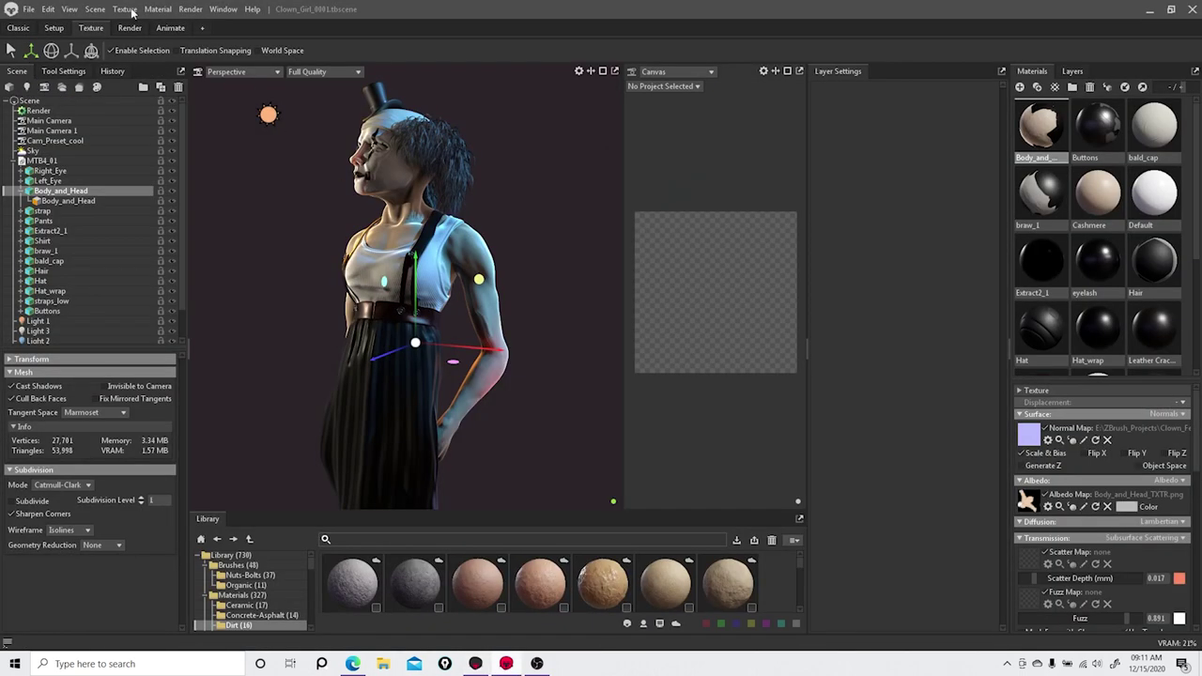
{"action": "left_click", "coordinate": [51, 51]}
{"action": "left_click", "coordinate": [72, 51]}
{"action": "left_click", "coordinate": [31, 51]}
{"action": "mouse_move", "coordinate": [420, 264]}
{"action": "left_mouse_down"}
{"action": "mouse_move", "coordinate": [425, 207]}
{"action": "mouse_move", "coordinate": [423, 241]}
{"action": "left_mouse_up"}
{"action": "left_click_drag", "start_coordinate": [570, 403], "coordinate": [497, 196]}
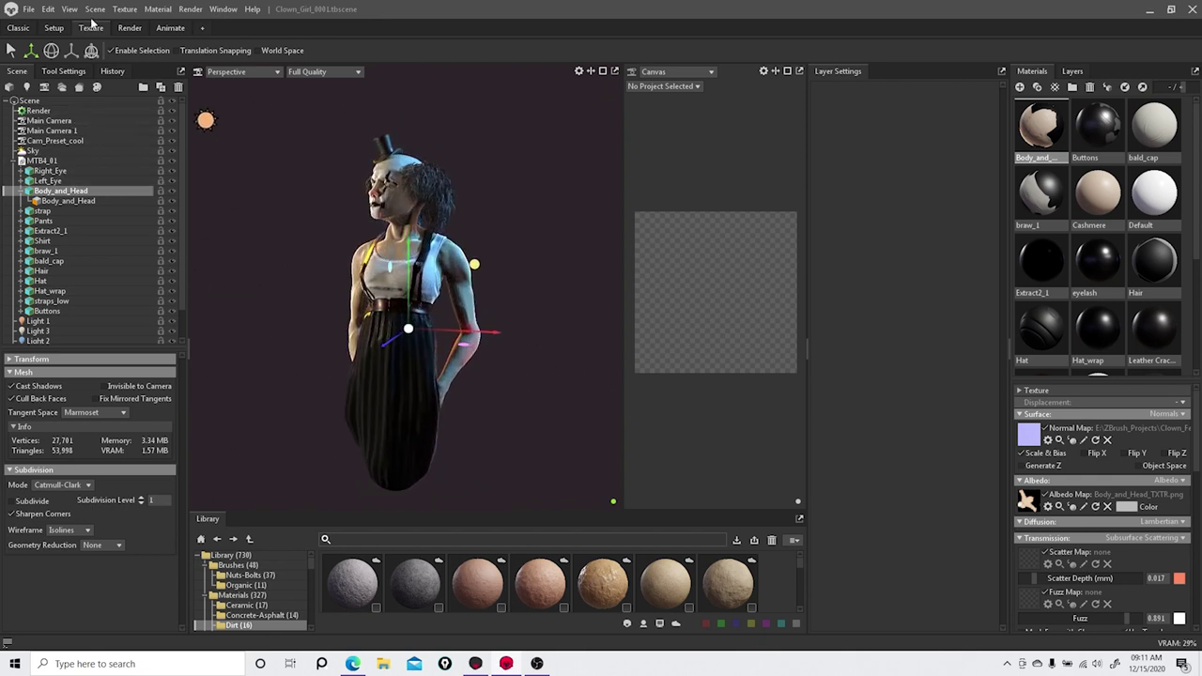
Step: Show the rotate and scale gizmos again, return to translate and inspect its plane handles around the clown
{"action": "left_click", "coordinate": [51, 50]}
{"action": "left_click", "coordinate": [71, 50]}
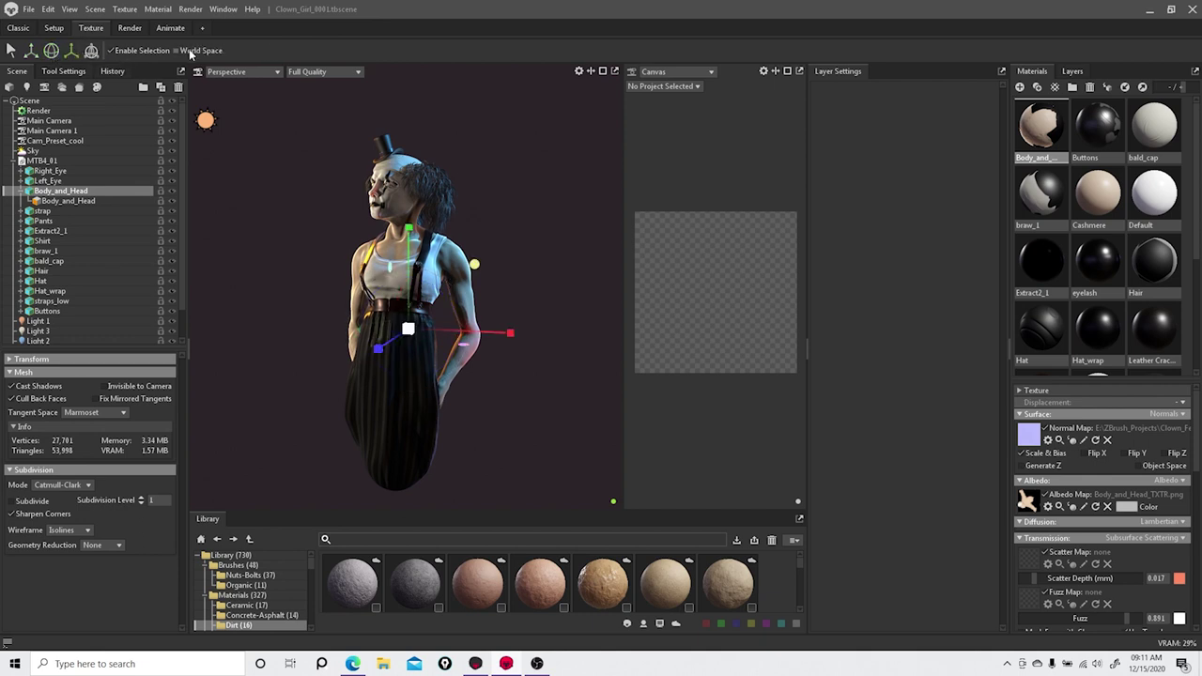
{"action": "left_click", "coordinate": [31, 50]}
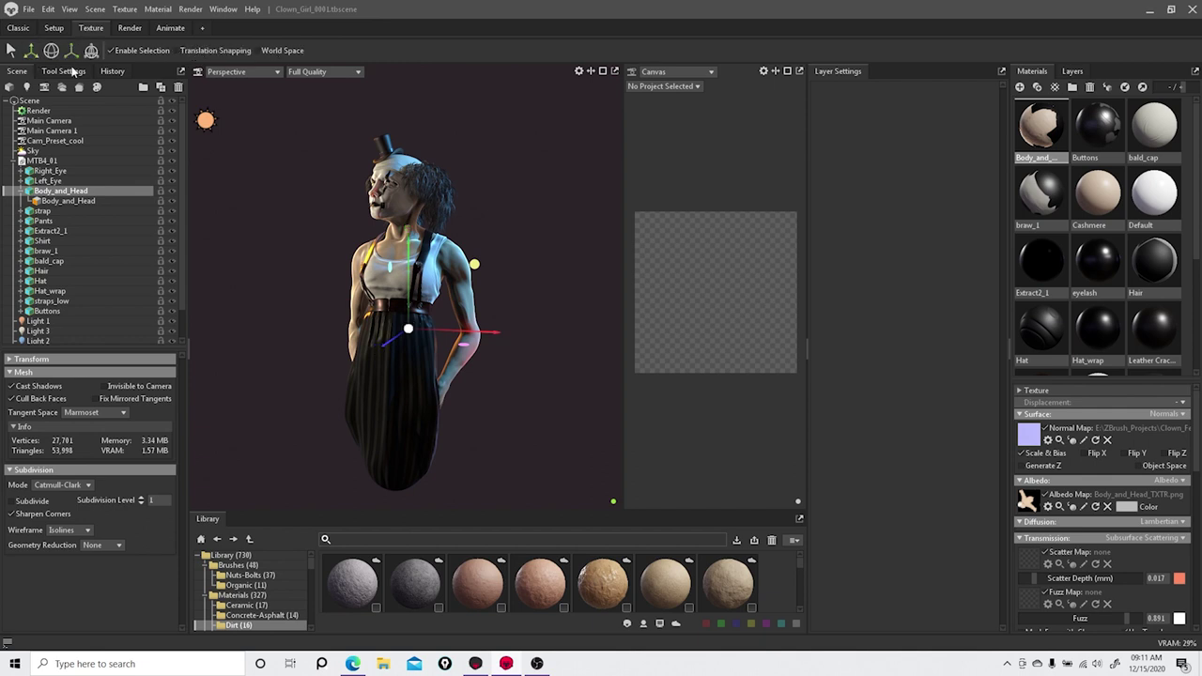
{"action": "mouse_move", "coordinate": [578, 270]}
{"action": "left_mouse_down"}
{"action": "mouse_move", "coordinate": [455, 250]}
{"action": "mouse_move", "coordinate": [518, 212]}
{"action": "mouse_move", "coordinate": [583, 204]}
{"action": "mouse_move", "coordinate": [538, 199]}
{"action": "left_mouse_up"}
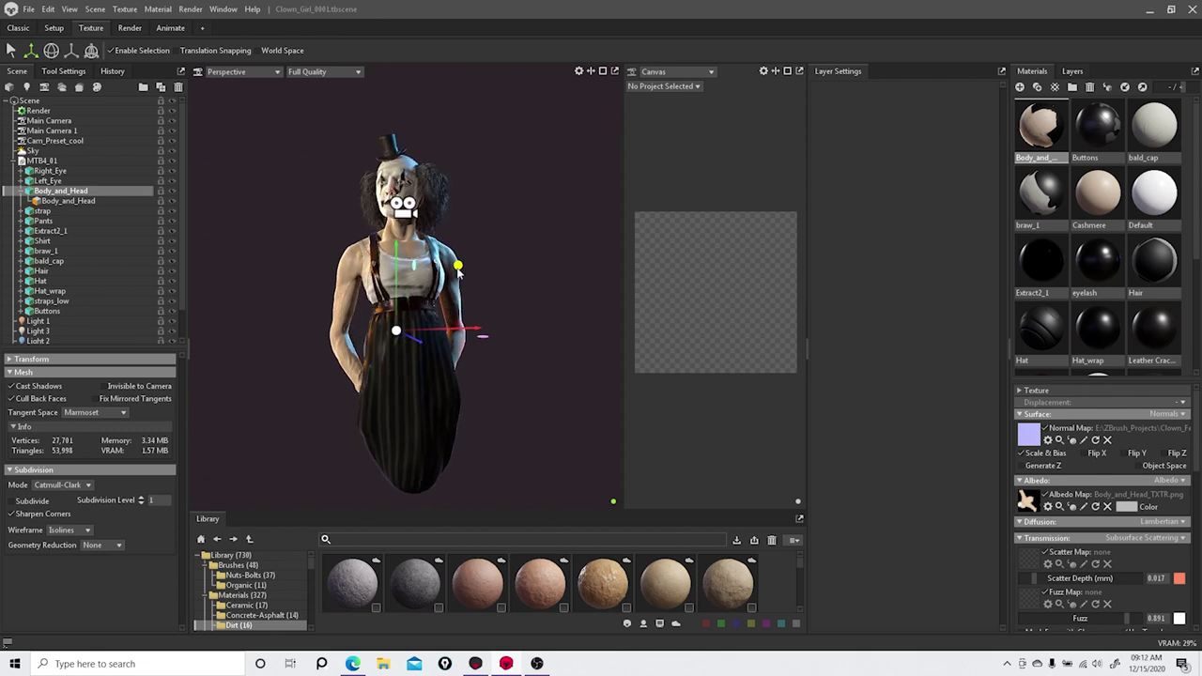
{"action": "left_click_drag", "start_coordinate": [558, 248], "coordinate": [226, 255]}
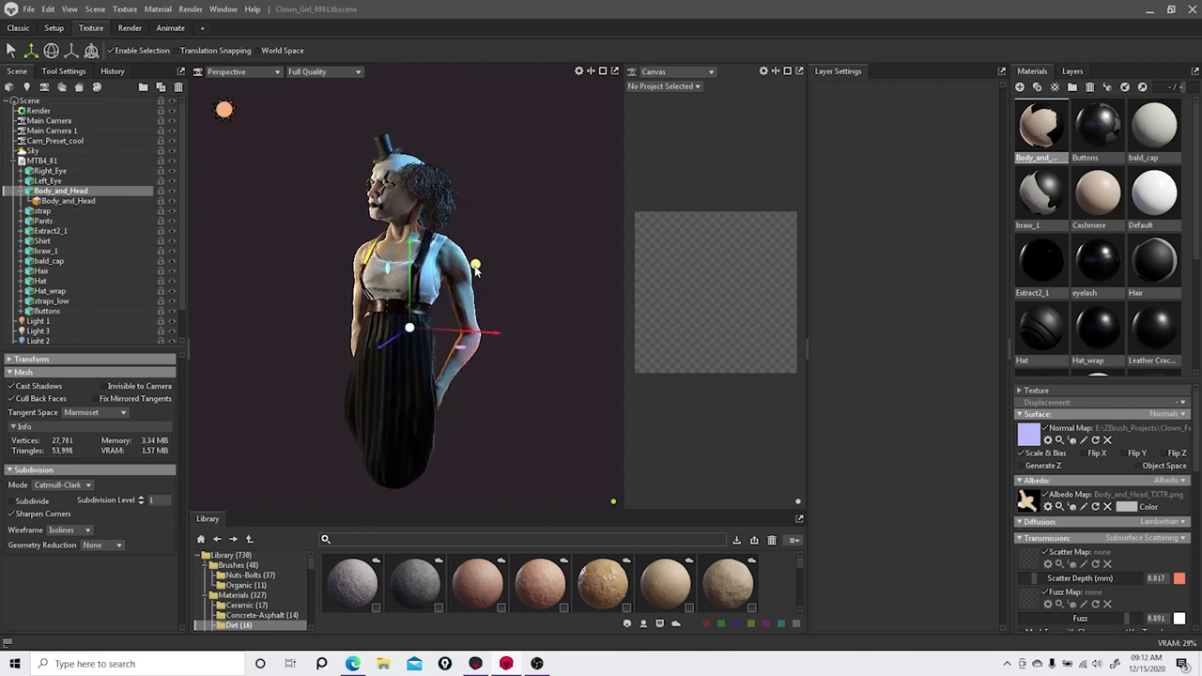
Step: Switch to the Setup workspace, select the blue spotlight Light 2 and enable World Space for its gizmo
{"action": "left_click", "coordinate": [53, 28]}
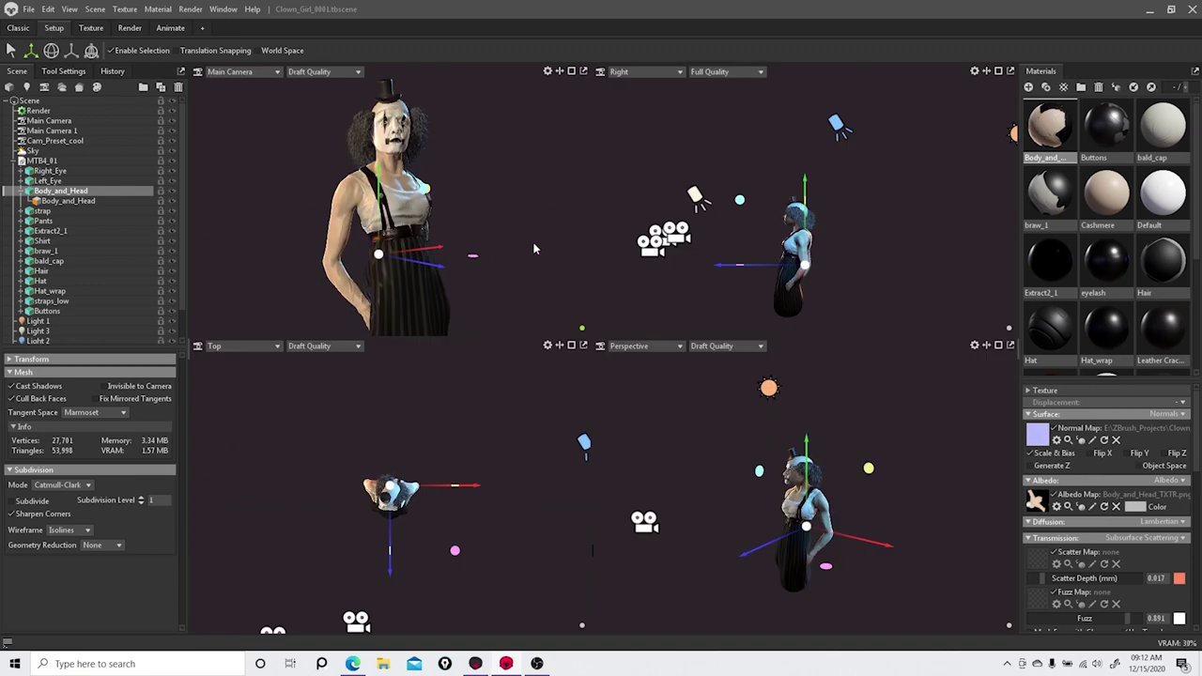
{"action": "left_click", "coordinate": [839, 124]}
{"action": "left_click", "coordinate": [283, 53]}
Step: Move Light 2 slightly forward and down within the plane of the Right view
{"action": "scroll", "coordinate": [760, 250], "scroll_direction": "down", "scroll_amount": 3}
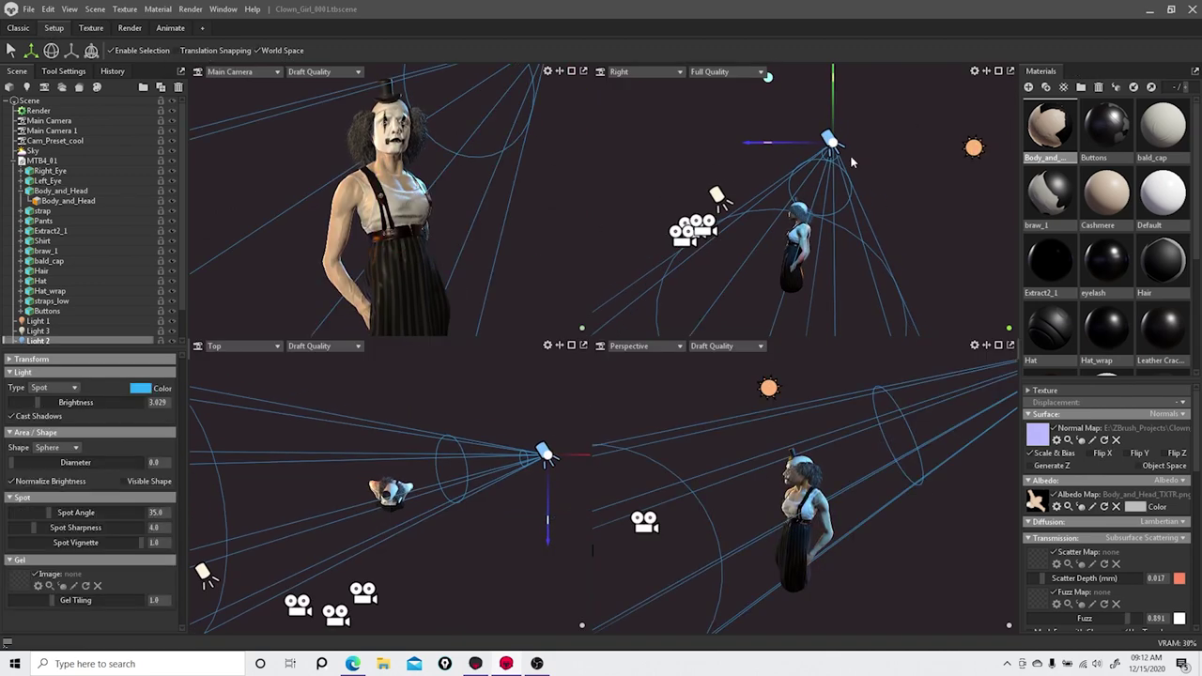
{"action": "middle_click_drag", "start_coordinate": [875, 125], "coordinate": [844, 173]}
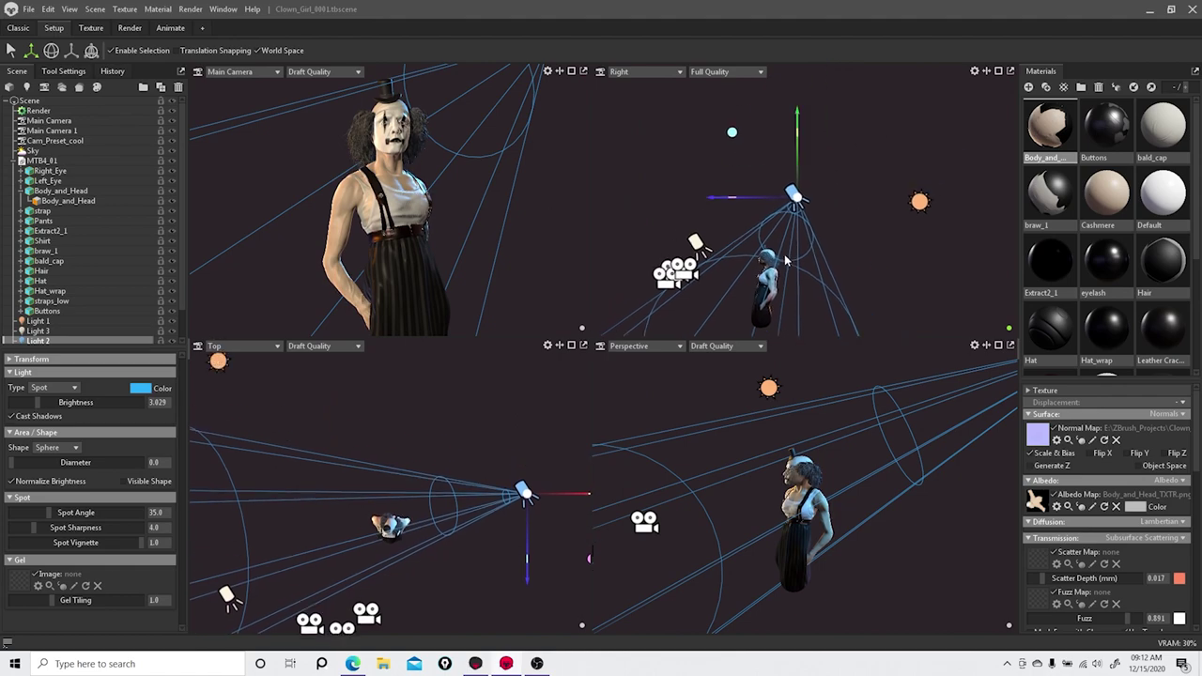
{"action": "mouse_move", "coordinate": [733, 133]}
{"action": "left_mouse_down"}
{"action": "mouse_move", "coordinate": [790, 128]}
{"action": "mouse_move", "coordinate": [766, 141]}
{"action": "mouse_move", "coordinate": [718, 119]}
{"action": "mouse_move", "coordinate": [770, 122]}
{"action": "mouse_move", "coordinate": [724, 134]}
{"action": "mouse_move", "coordinate": [741, 142]}
{"action": "mouse_move", "coordinate": [725, 135]}
{"action": "left_mouse_up"}
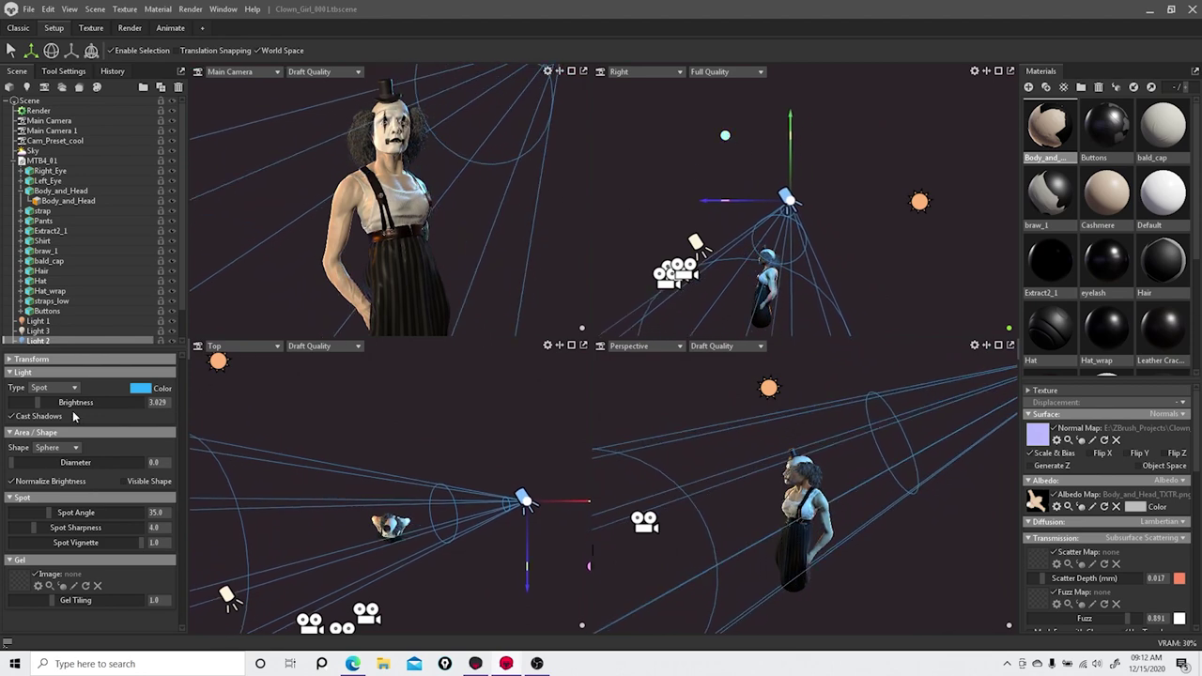
Step: Raise Light 2's brightness to 5.048, return to the Classic workspace and reduce the brightness to 3.966
{"action": "left_click_drag", "start_coordinate": [45, 406], "coordinate": [55, 402]}
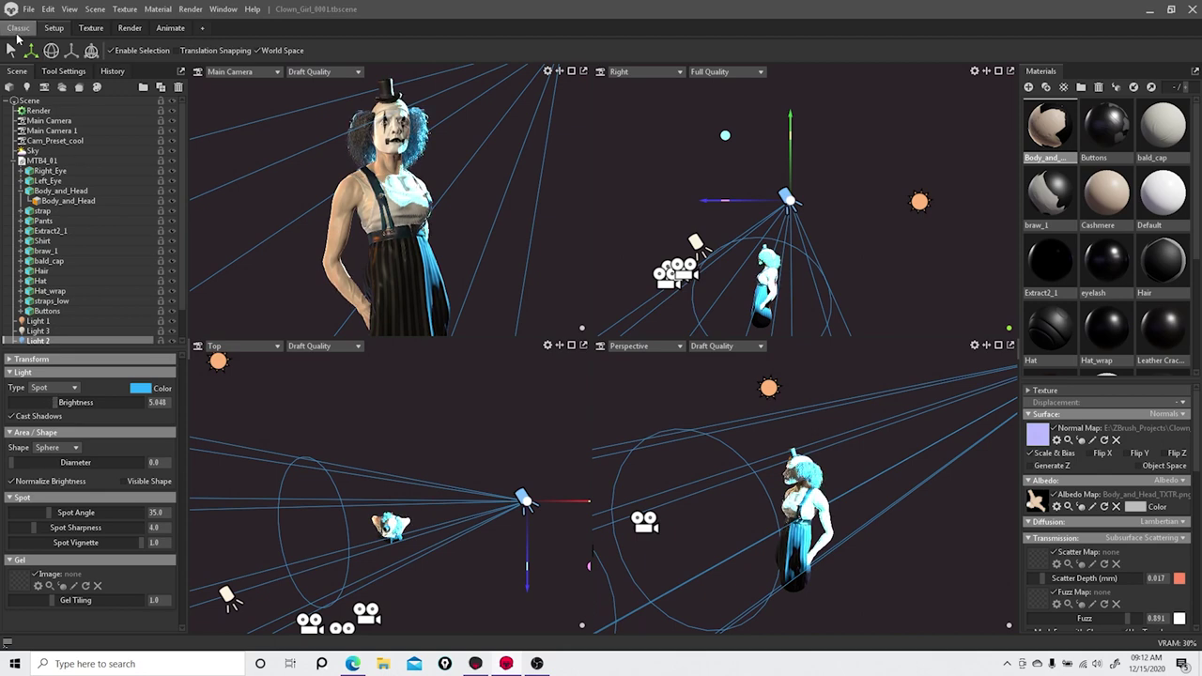
{"action": "left_click", "coordinate": [17, 27]}
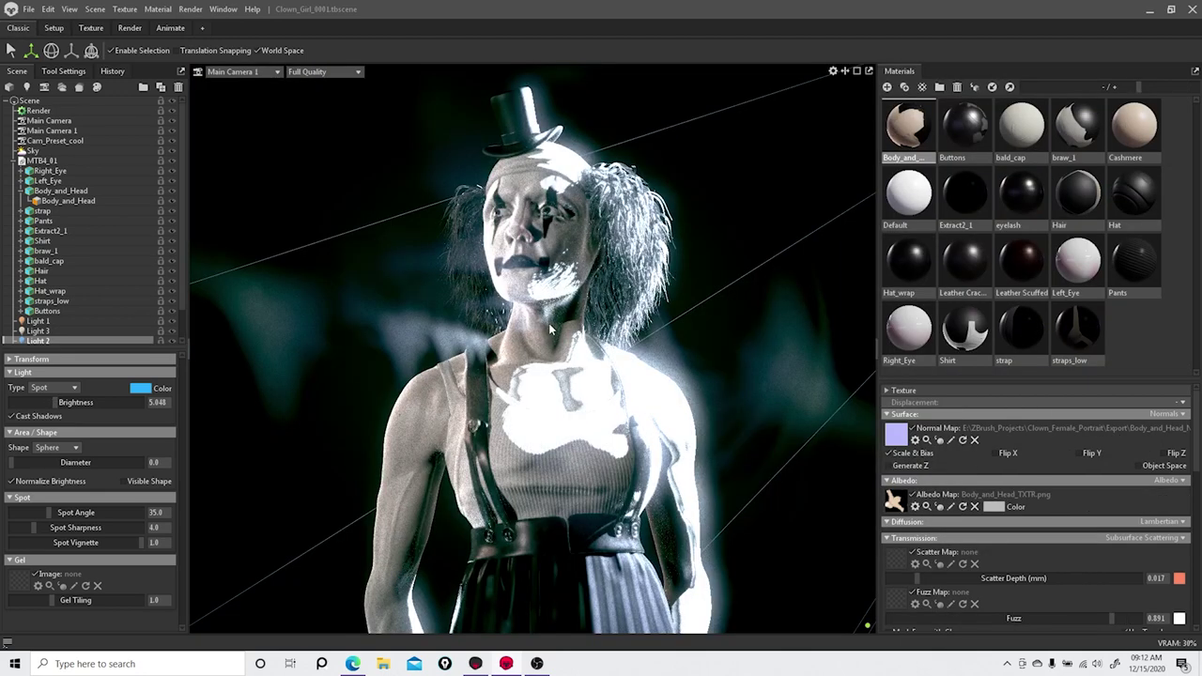
{"action": "left_click_drag", "start_coordinate": [53, 404], "coordinate": [51, 402]}
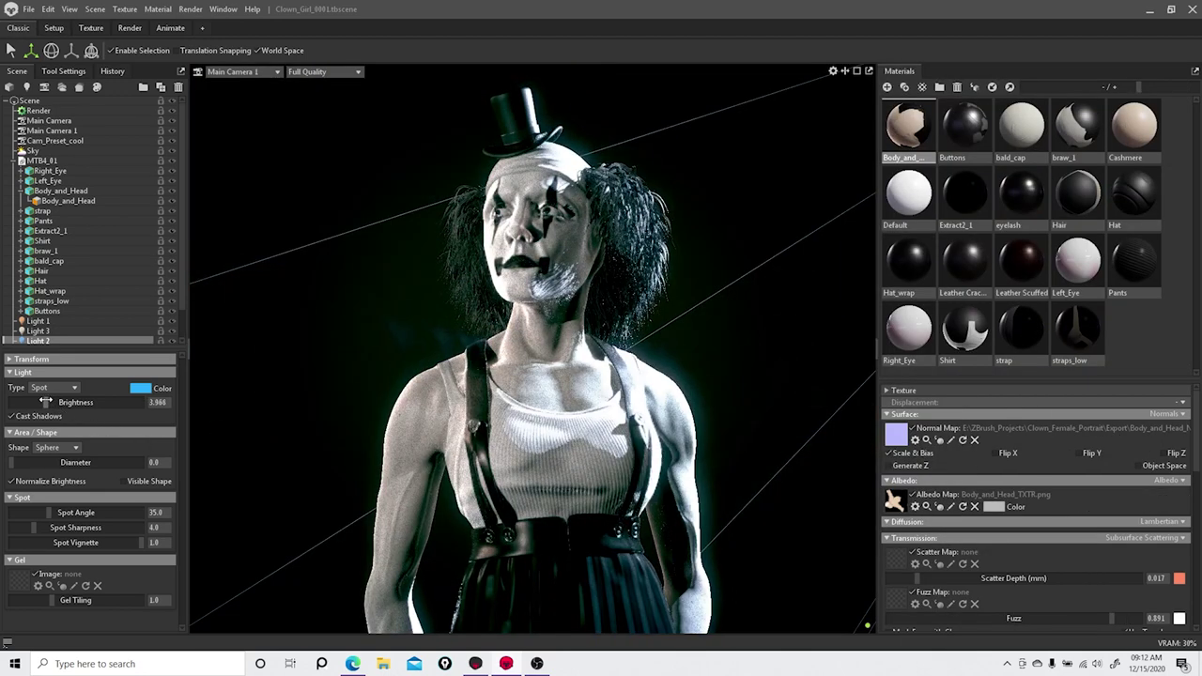
Step: Change Light 2's color from blue to the fully saturated red-orange ff3c00
{"action": "left_click", "coordinate": [143, 388]}
{"action": "left_click_drag", "start_coordinate": [610, 237], "coordinate": [883, 160]}
{"action": "left_click_drag", "start_coordinate": [893, 261], "coordinate": [893, 326]}
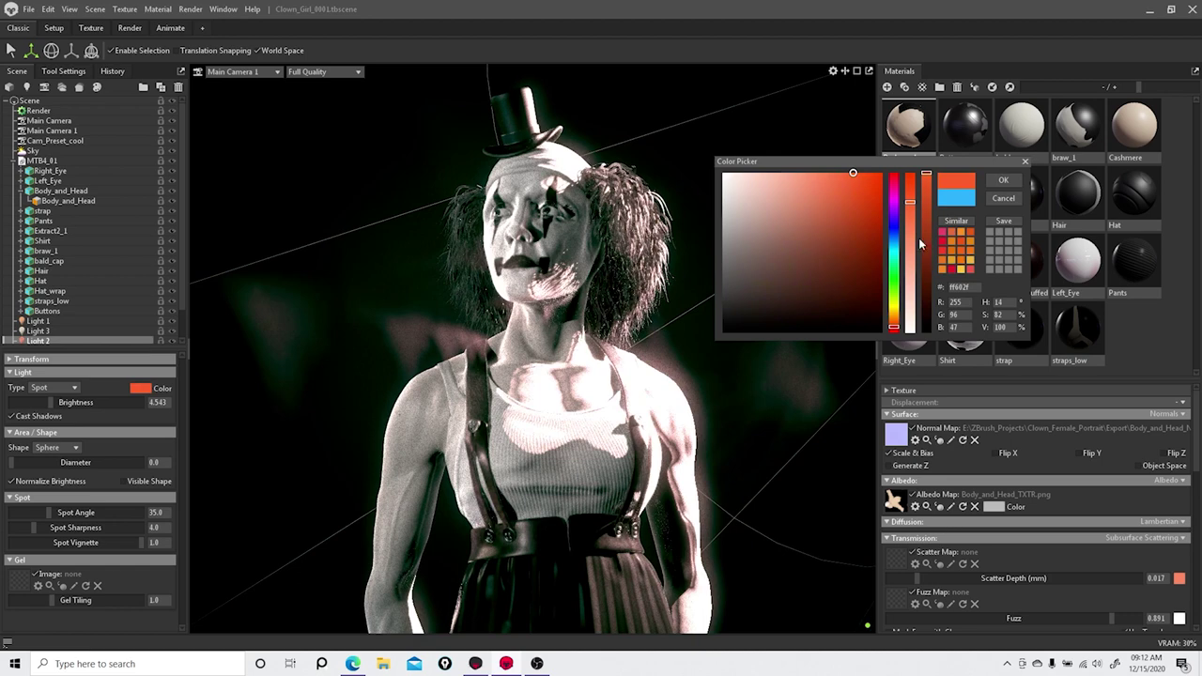
{"action": "left_click", "coordinate": [882, 174]}
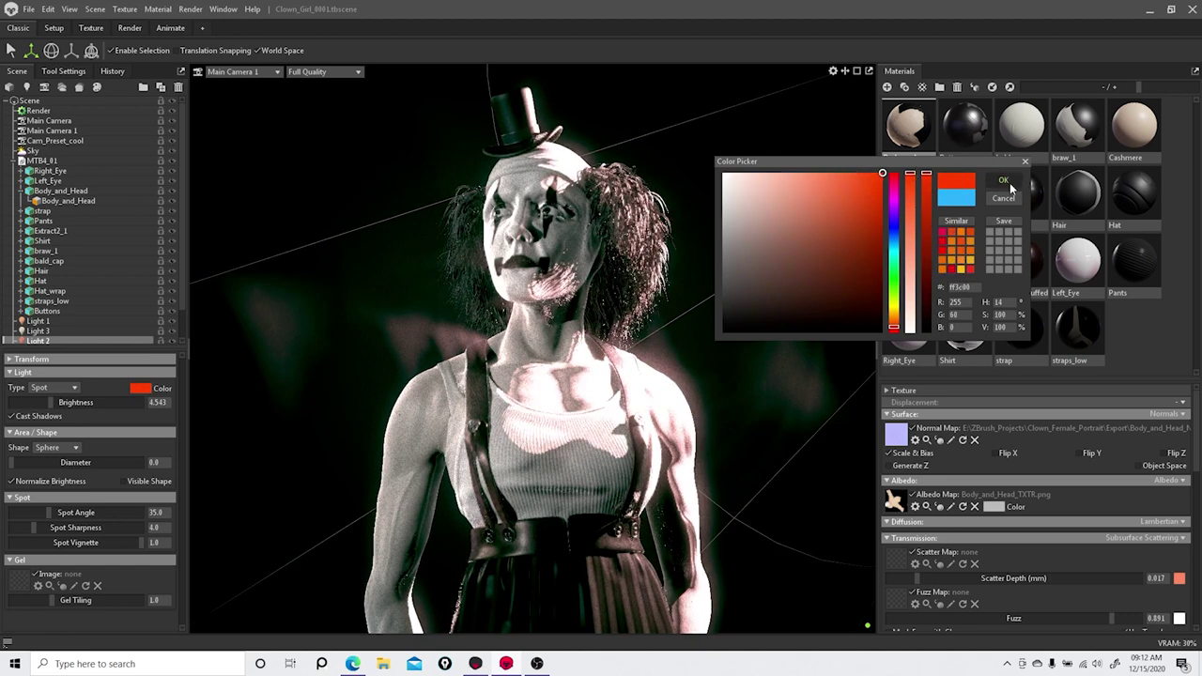
{"action": "left_click", "coordinate": [1004, 181]}
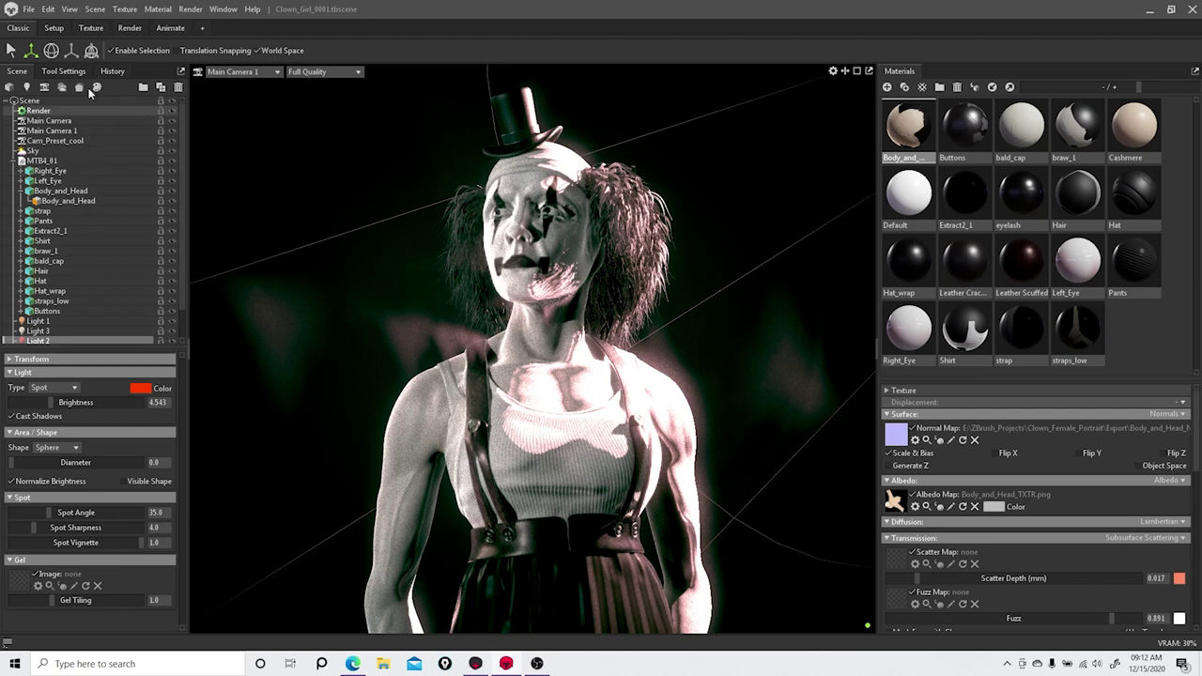
Step: Switch to the Texture workspace, select the clown's Body_and_Head mesh and review the tool settings, undo history and texture project list
{"action": "left_click", "coordinate": [93, 28]}
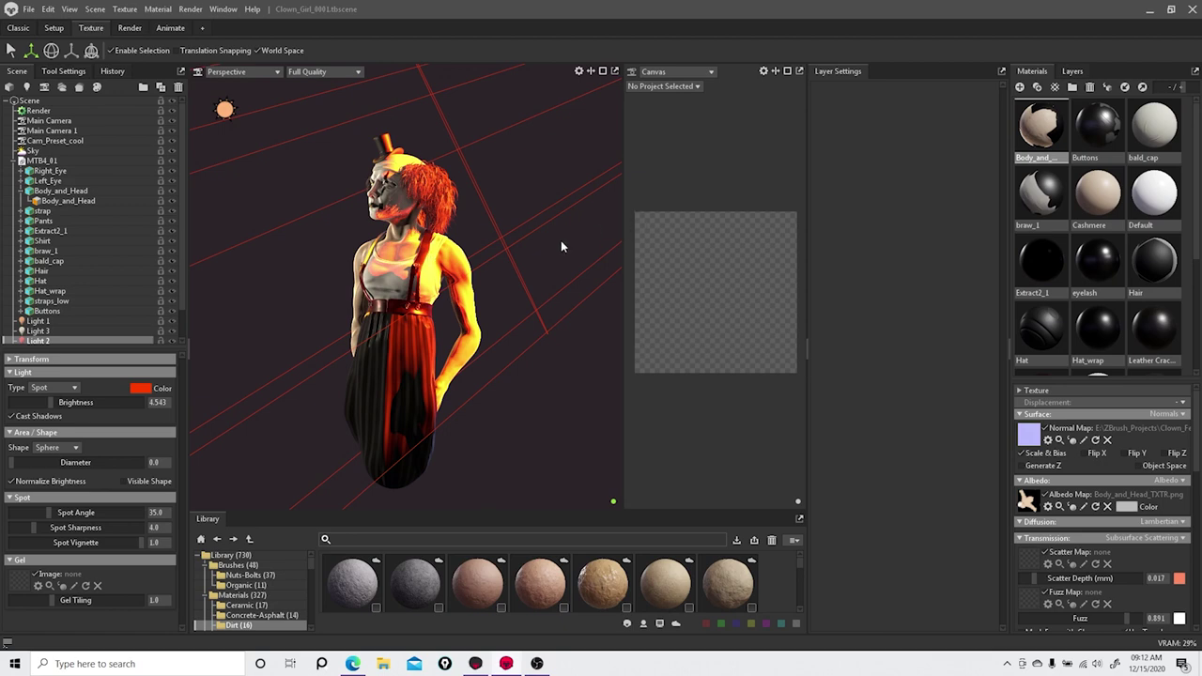
{"action": "left_click", "coordinate": [464, 264]}
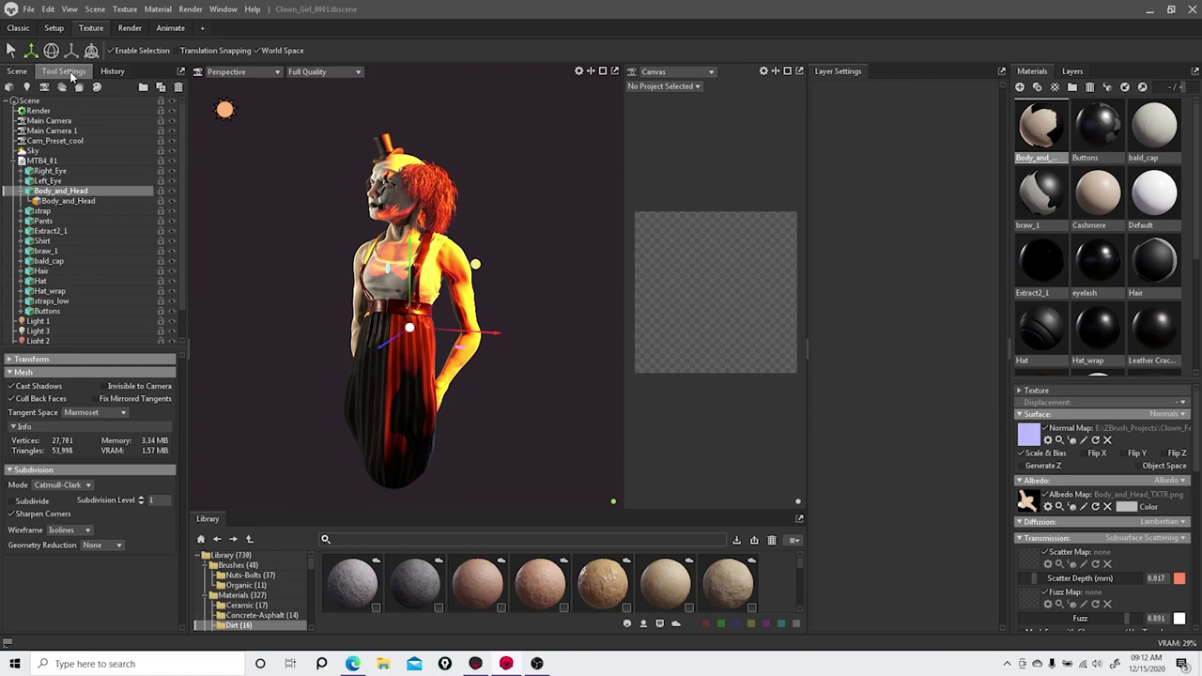
{"action": "left_click", "coordinate": [64, 72]}
{"action": "left_click", "coordinate": [109, 72]}
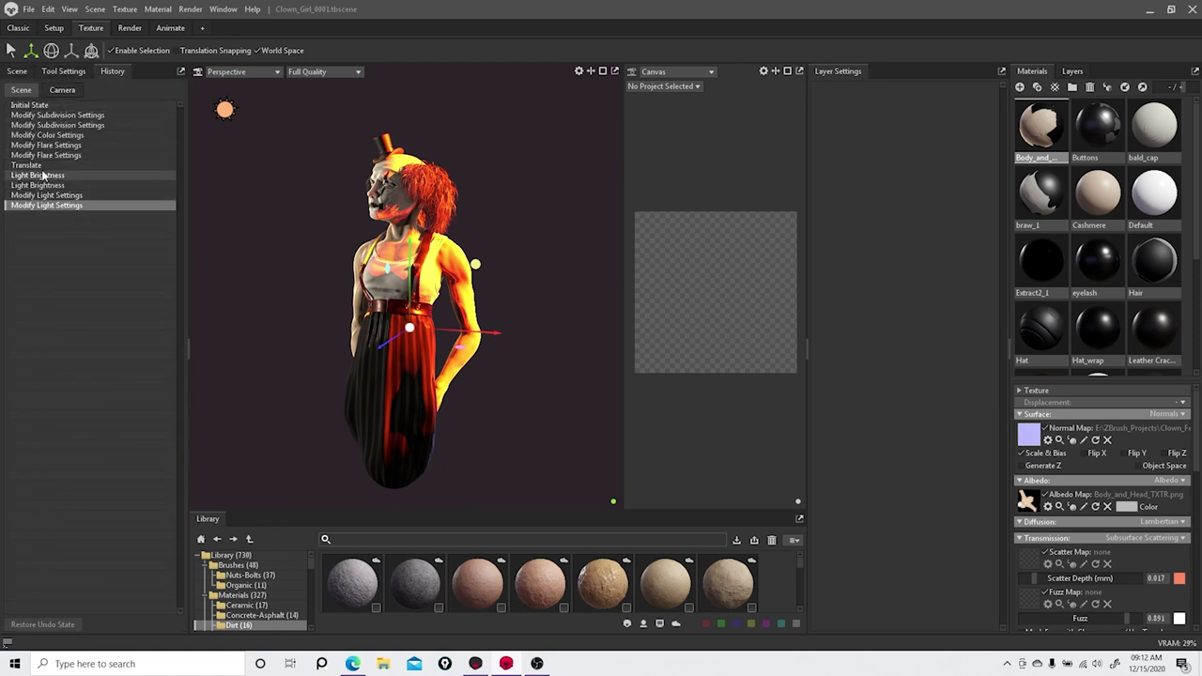
{"action": "left_click", "coordinate": [53, 73]}
{"action": "left_click", "coordinate": [16, 71]}
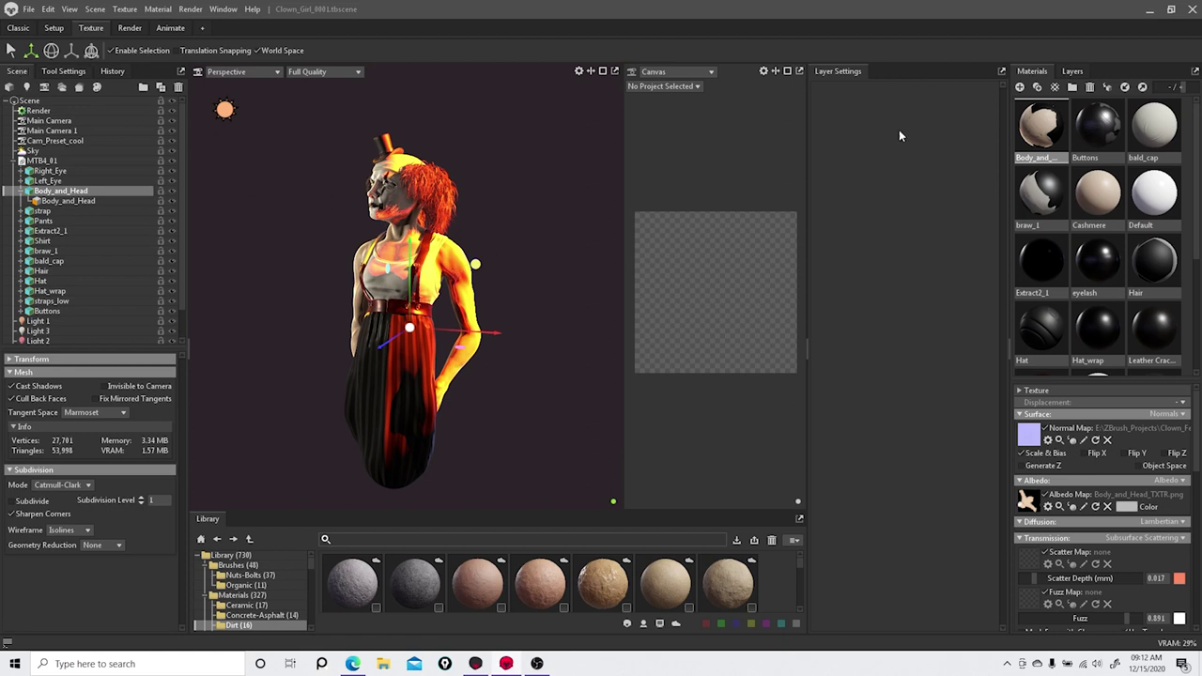
{"action": "left_click", "coordinate": [1084, 71]}
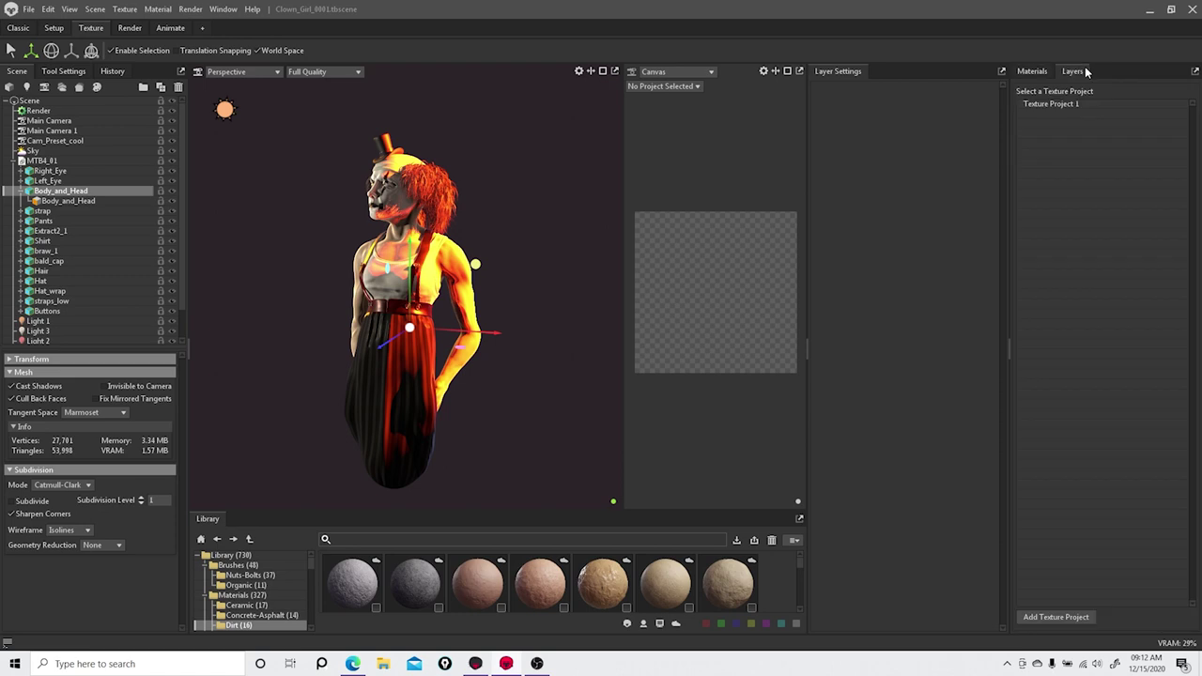
Step: Preview the clown with ray tracing enabled in the Render object's lighting settings, and switch ray tracing off again
{"action": "left_click", "coordinate": [68, 109]}
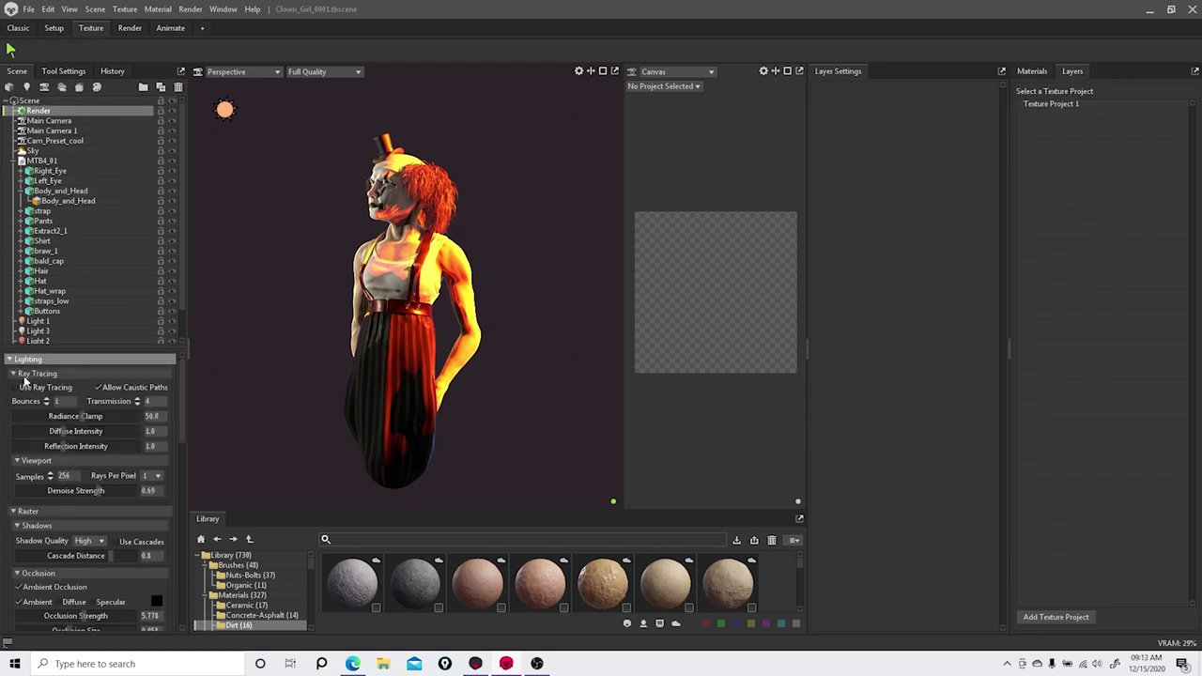
{"action": "left_click", "coordinate": [16, 389]}
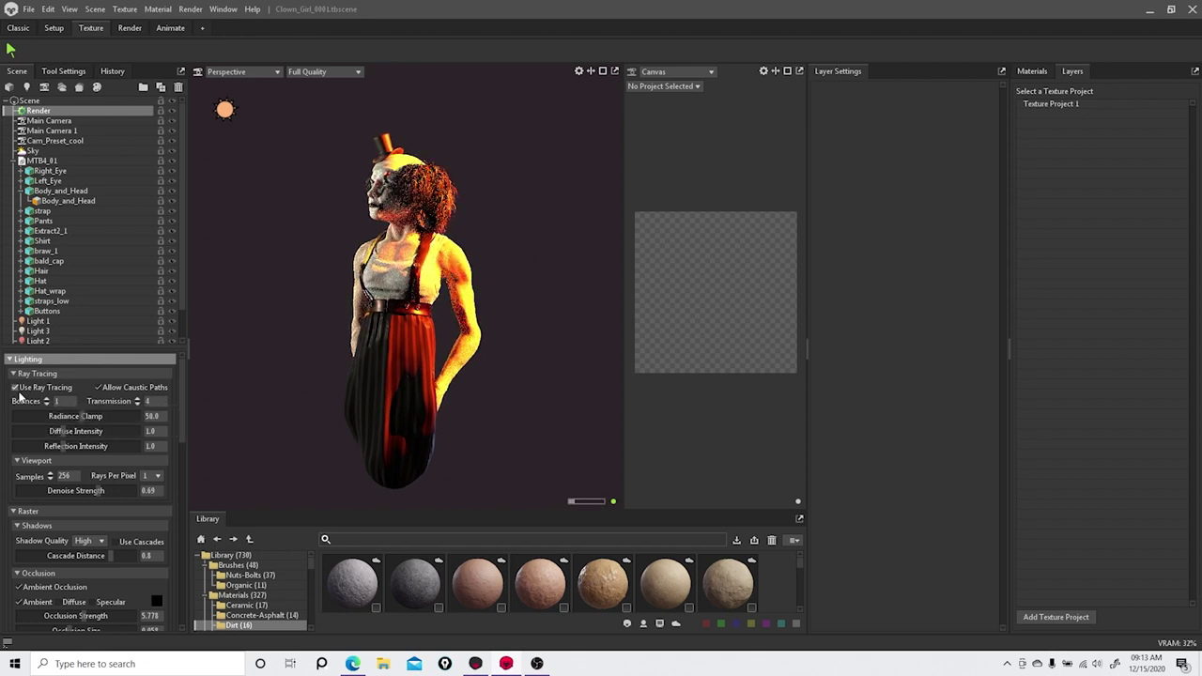
{"action": "left_click", "coordinate": [42, 388]}
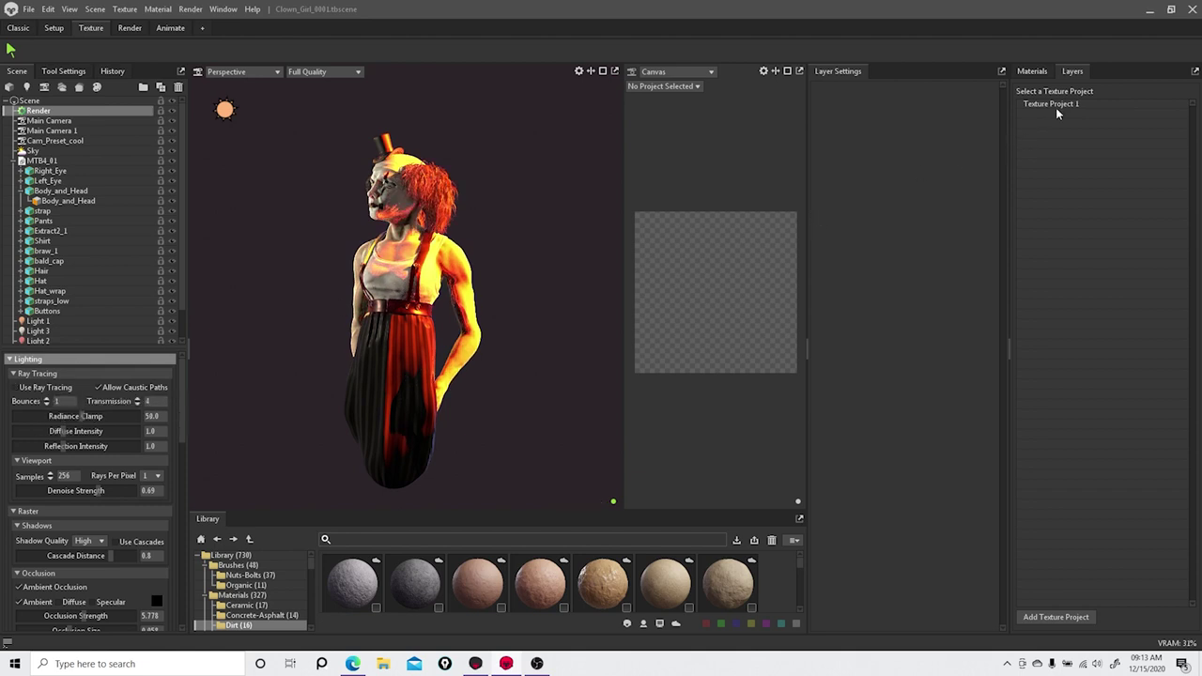
Step: Open Texture Project 1 in the layers and show its list of maps, keeping Albedo as the active map
{"action": "left_click", "coordinate": [1056, 105]}
{"action": "left_click", "coordinate": [1032, 71]}
{"action": "left_click", "coordinate": [1071, 73]}
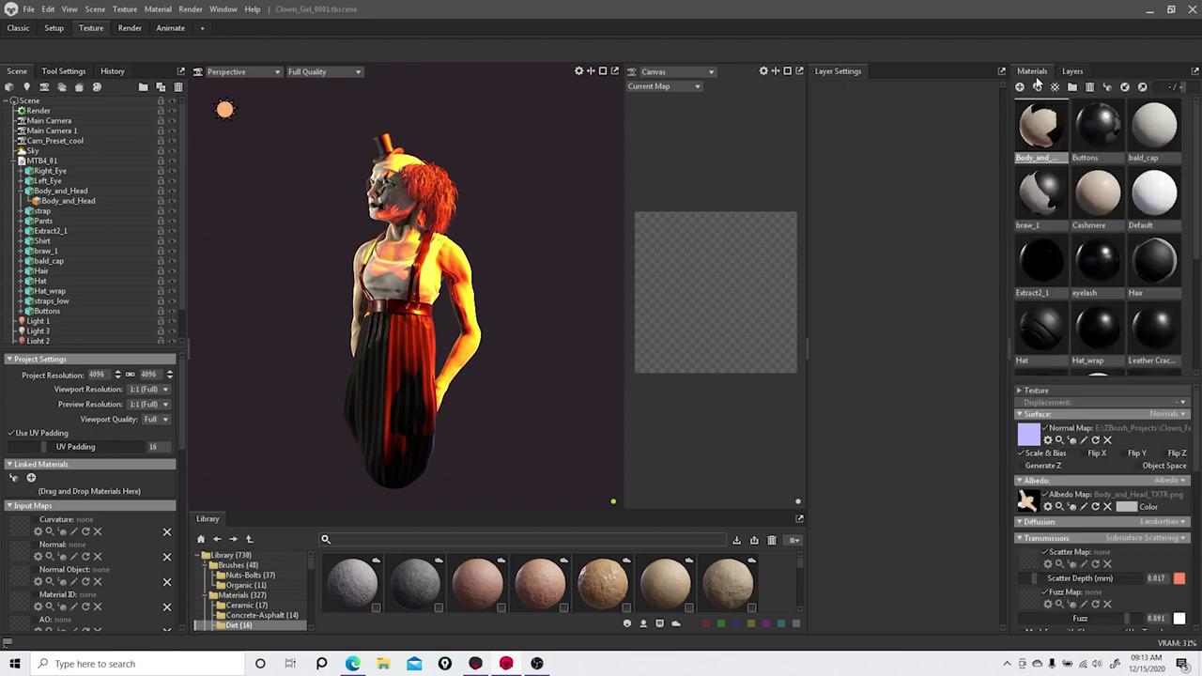
{"action": "left_click", "coordinate": [1096, 95]}
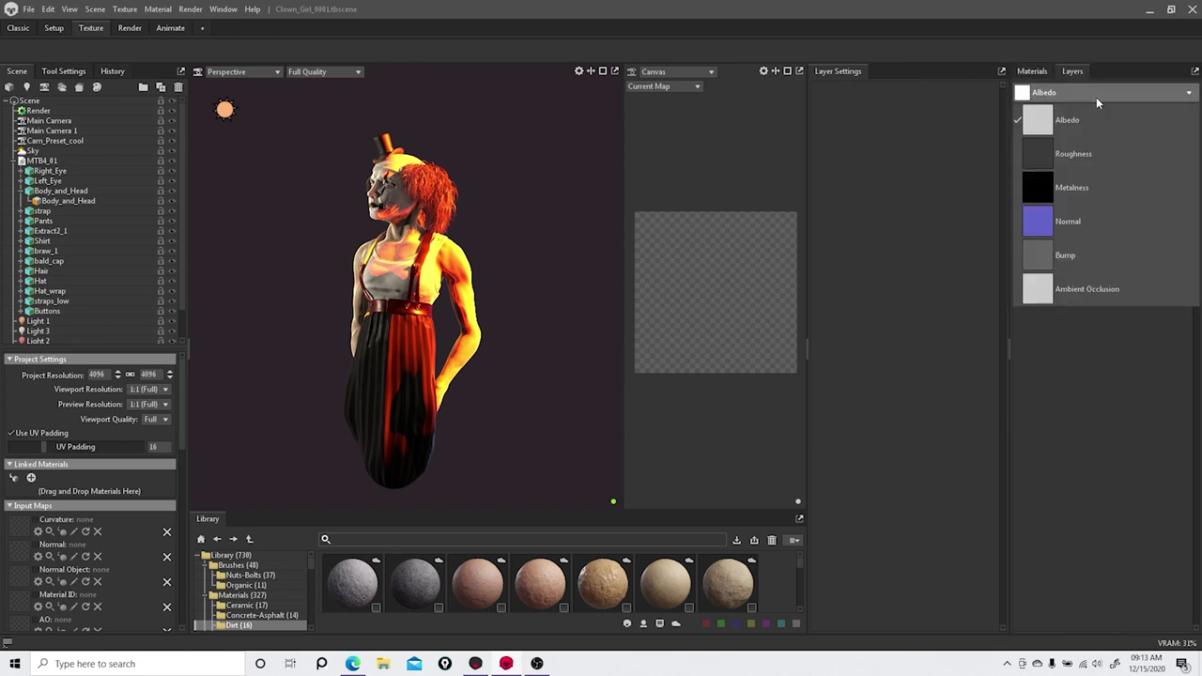
{"action": "left_click", "coordinate": [1063, 424]}
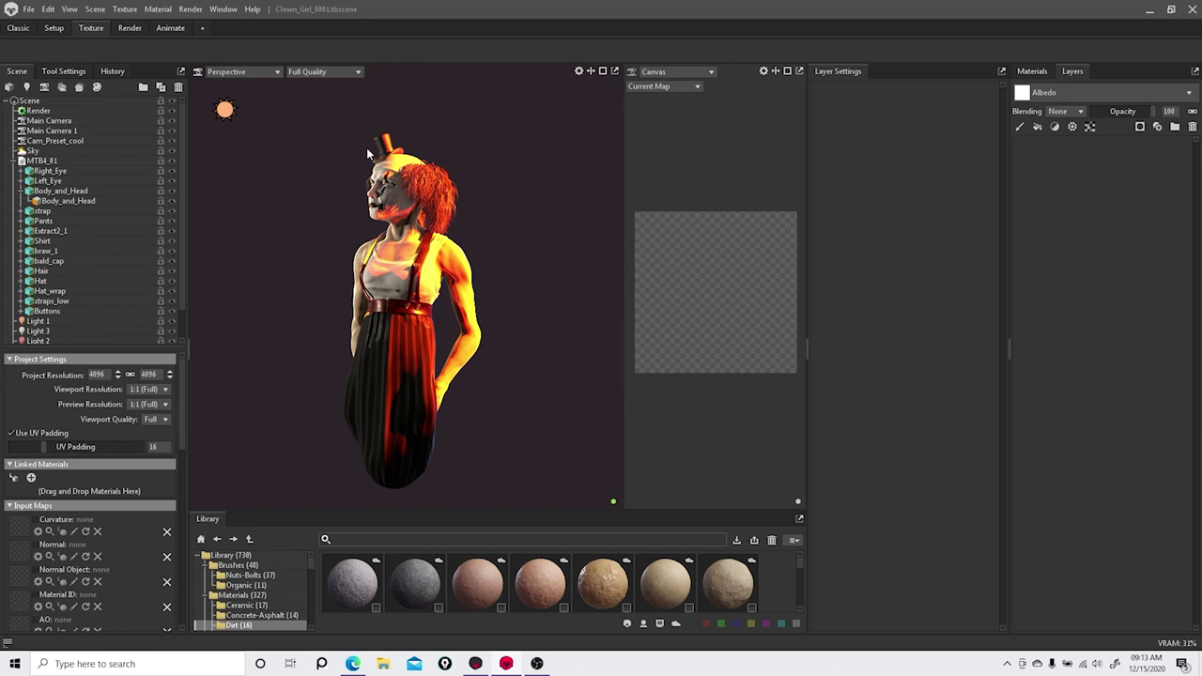
Step: Examine Texture Project 1's properties from project resolution and input maps through to the output maps and their channel packing
{"action": "left_click", "coordinate": [63, 75]}
{"action": "left_click", "coordinate": [12, 73]}
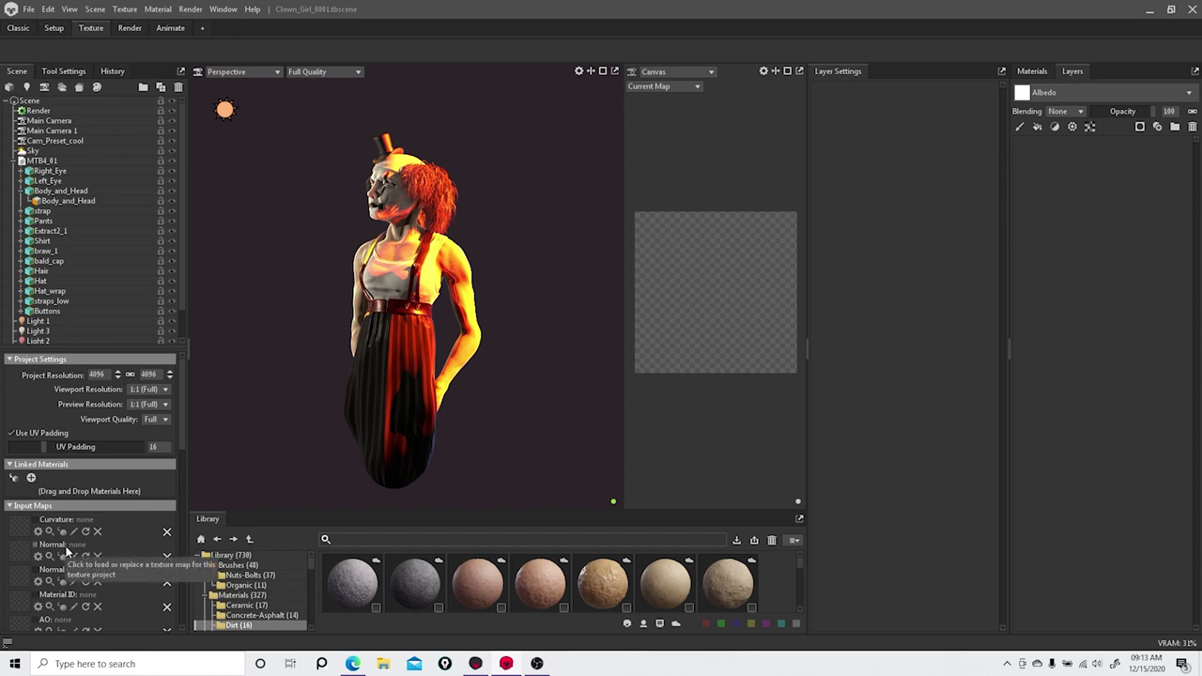
{"action": "scroll", "coordinate": [81, 545], "scroll_direction": "down", "scroll_amount": 12}
{"action": "scroll", "coordinate": [80, 545], "scroll_direction": "down", "scroll_amount": 5}
{"action": "scroll", "coordinate": [81, 540], "scroll_direction": "up", "scroll_amount": 4}
{"action": "scroll", "coordinate": [85, 536], "scroll_direction": "up", "scroll_amount": 10}
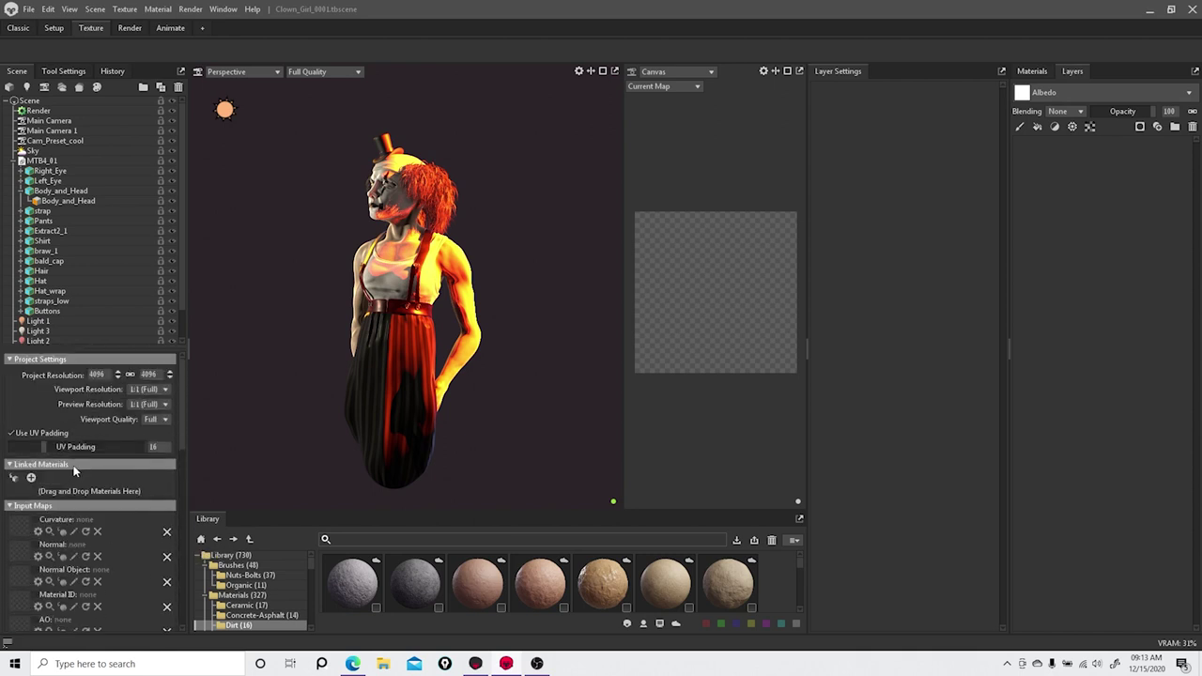
{"action": "scroll", "coordinate": [61, 526], "scroll_direction": "down", "scroll_amount": 2}
{"action": "scroll", "coordinate": [61, 526], "scroll_direction": "down", "scroll_amount": 8}
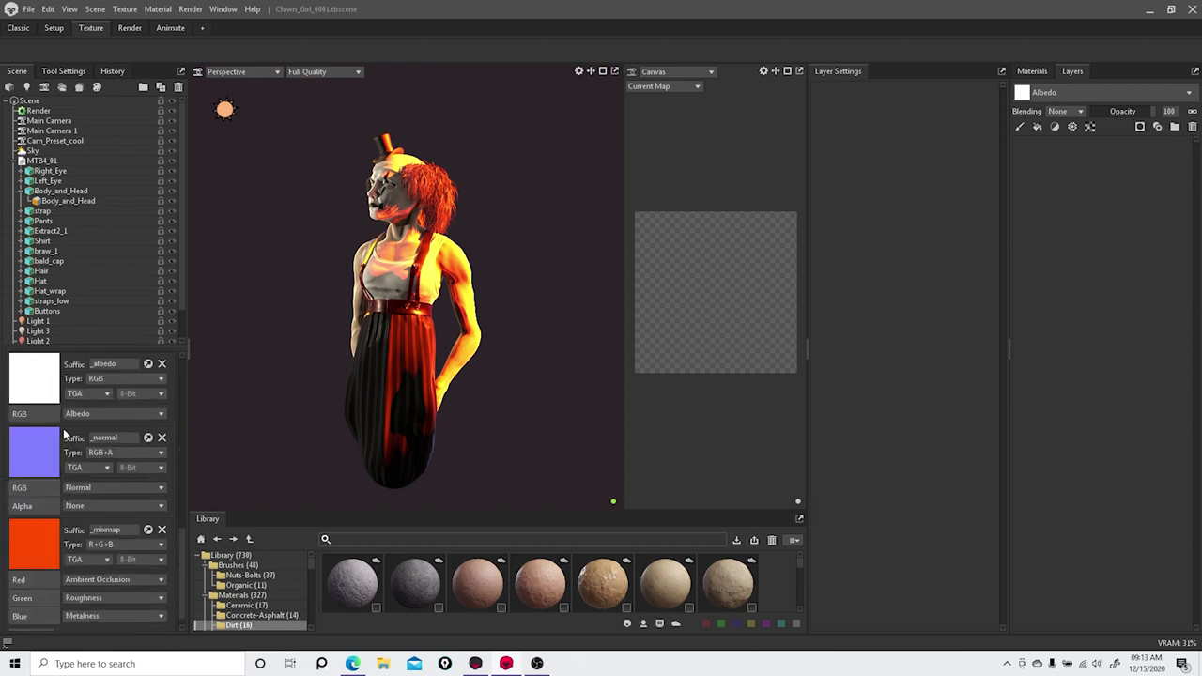
{"action": "scroll", "coordinate": [64, 434], "scroll_direction": "down", "scroll_amount": 1}
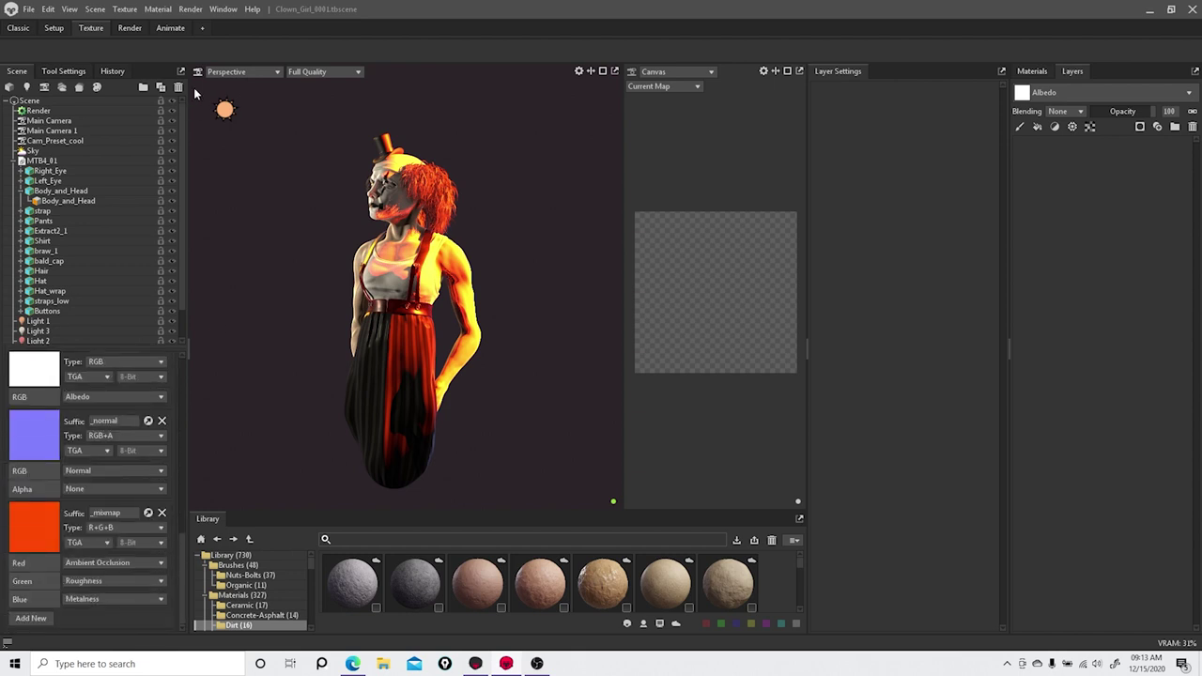
{"action": "left_click", "coordinate": [191, 11]}
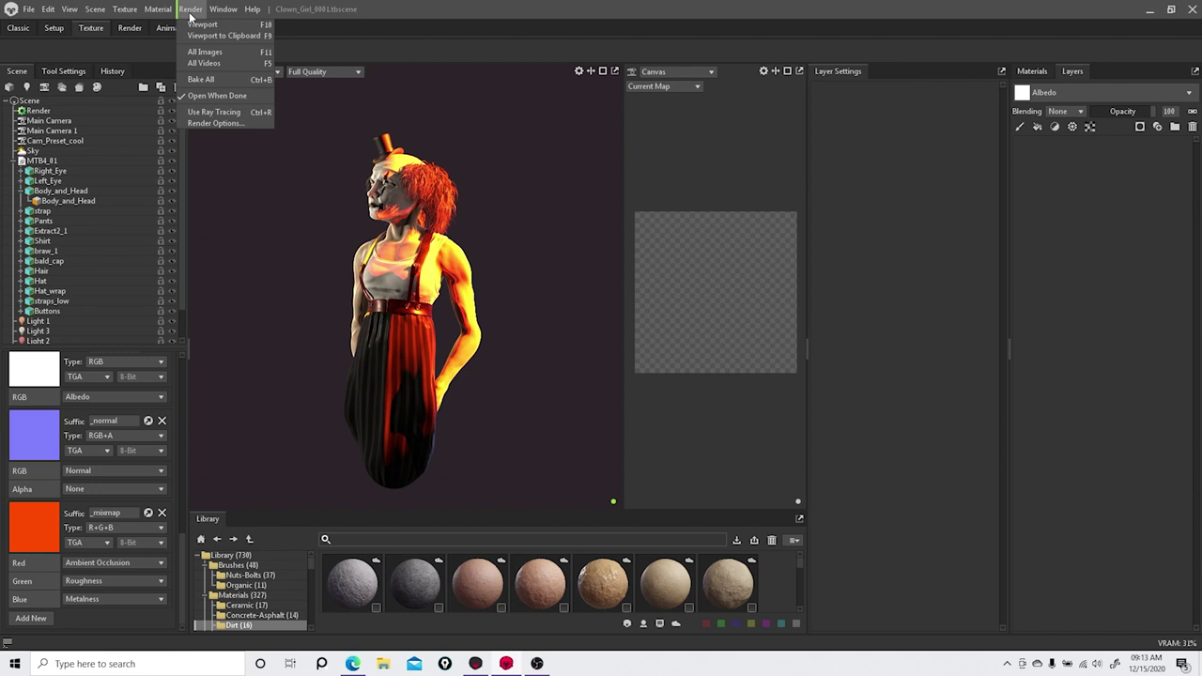
{"action": "mouse_move", "coordinate": [220, 12]}
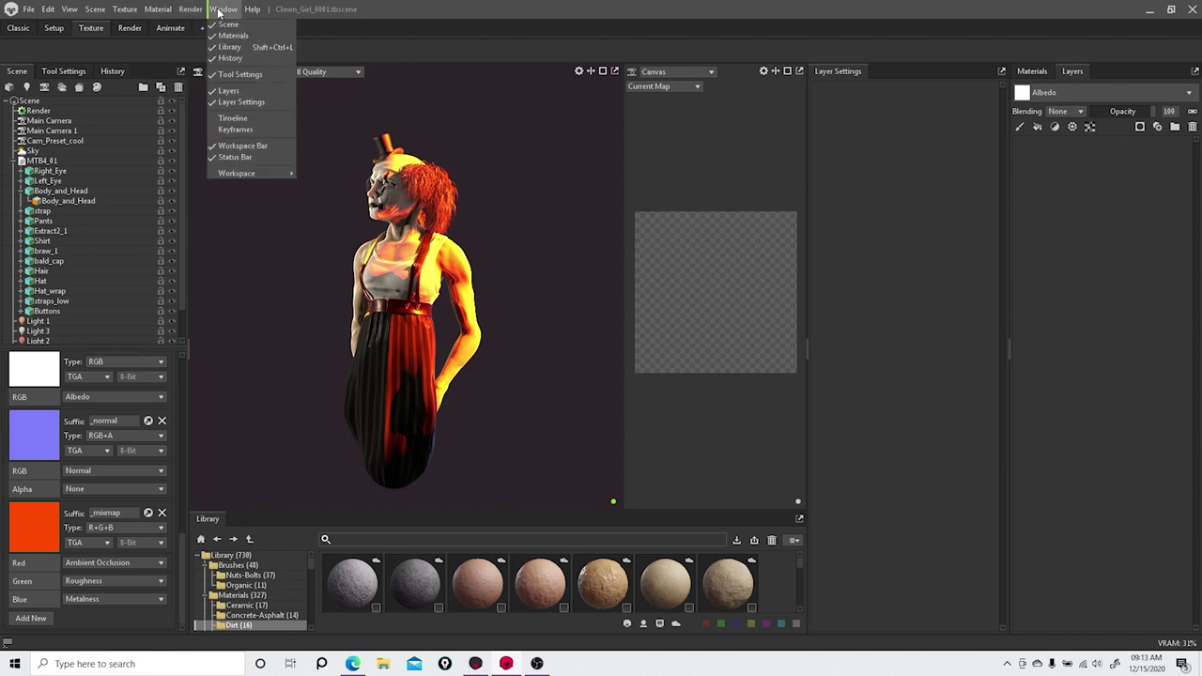
{"action": "left_click", "coordinate": [522, 235]}
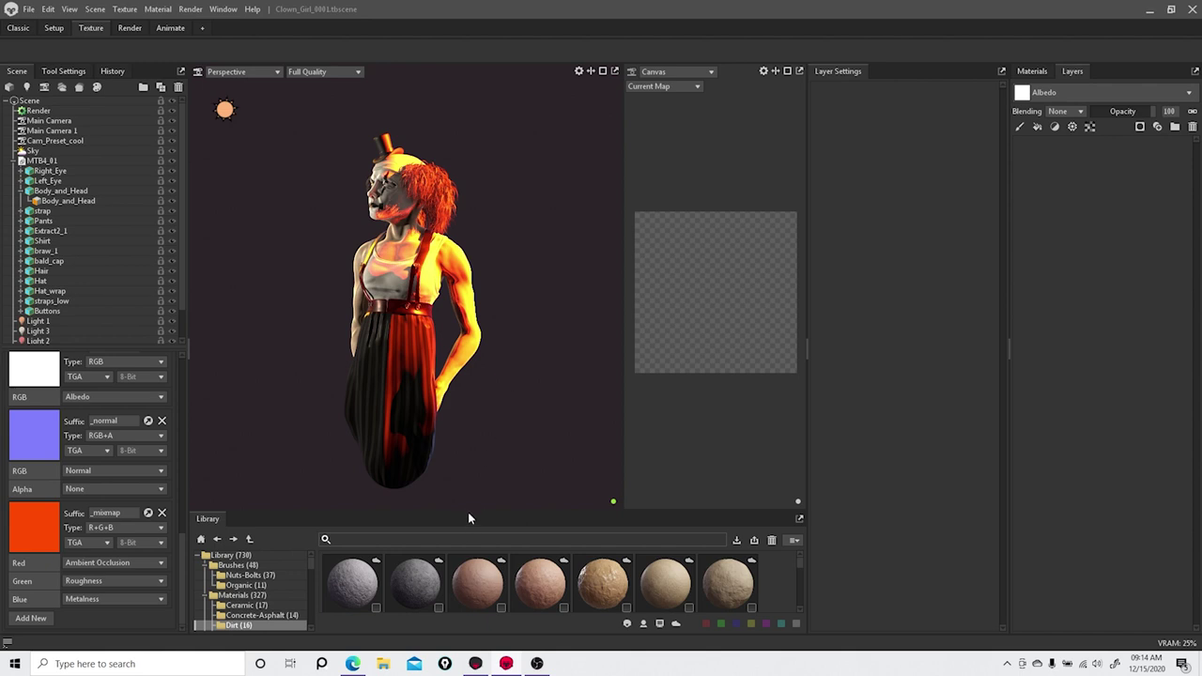
Step: Enlarge the Library area and inspect the materials assigned to the clown's shirt and body, leaving Body_and_Head selected
{"action": "left_click_drag", "start_coordinate": [468, 510], "coordinate": [497, 431]}
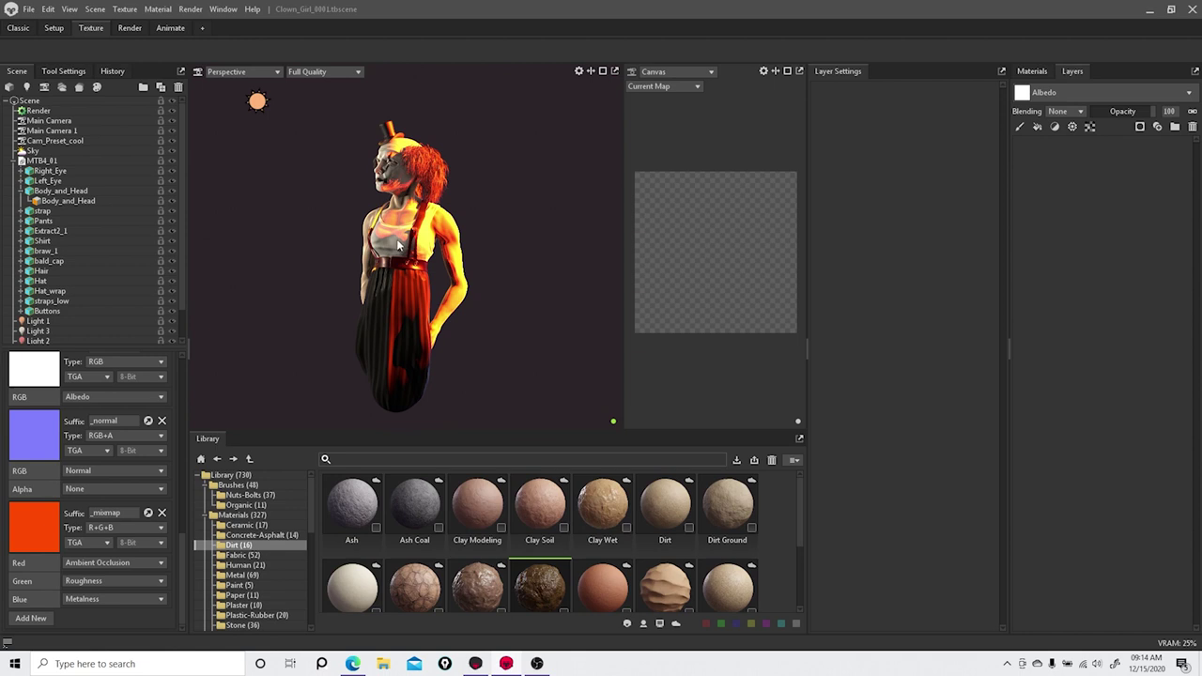
{"action": "left_click", "coordinate": [1032, 72]}
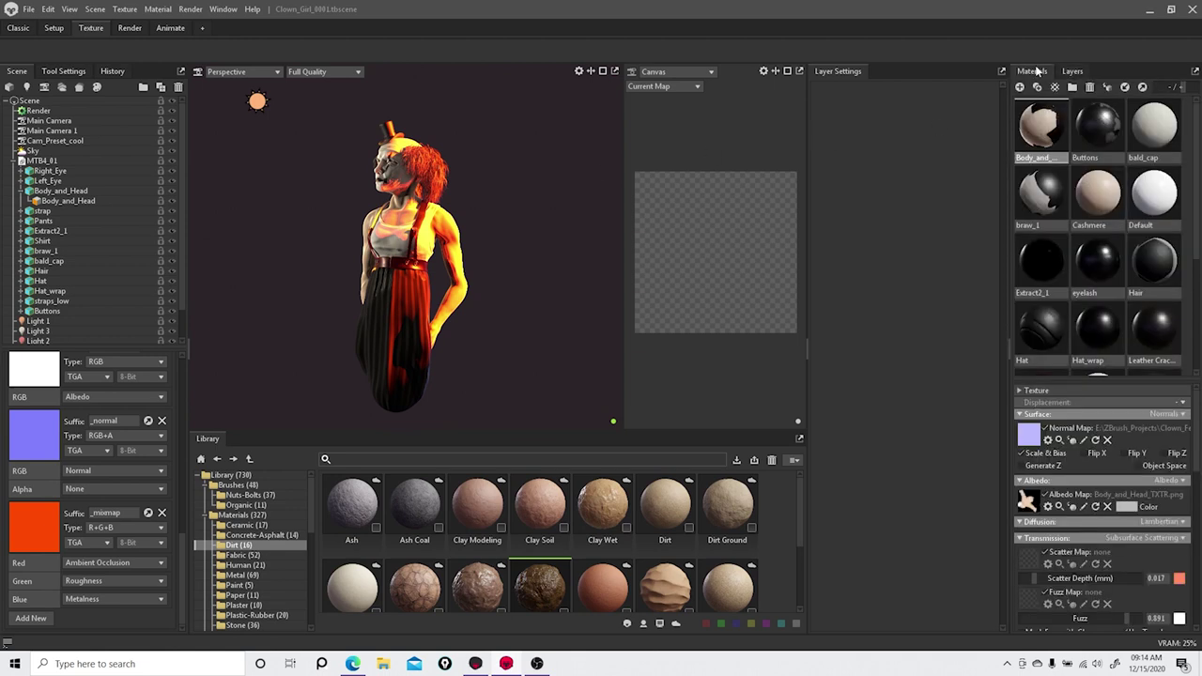
{"action": "left_click", "coordinate": [418, 282]}
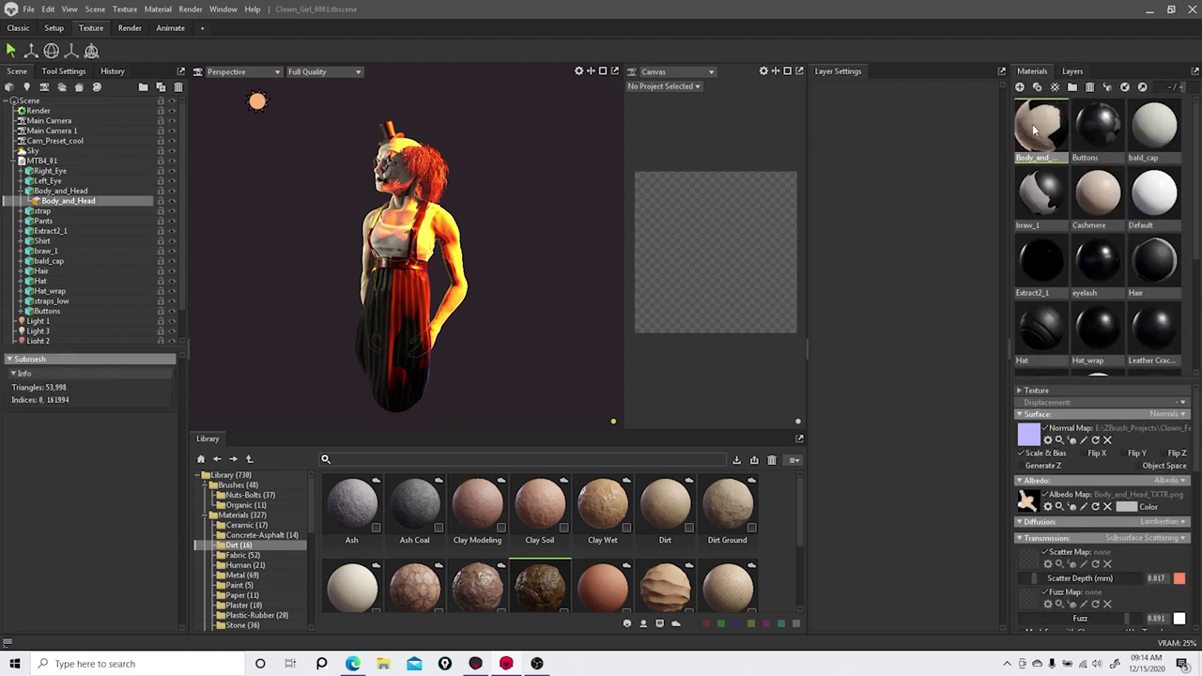
{"action": "left_click", "coordinate": [414, 233]}
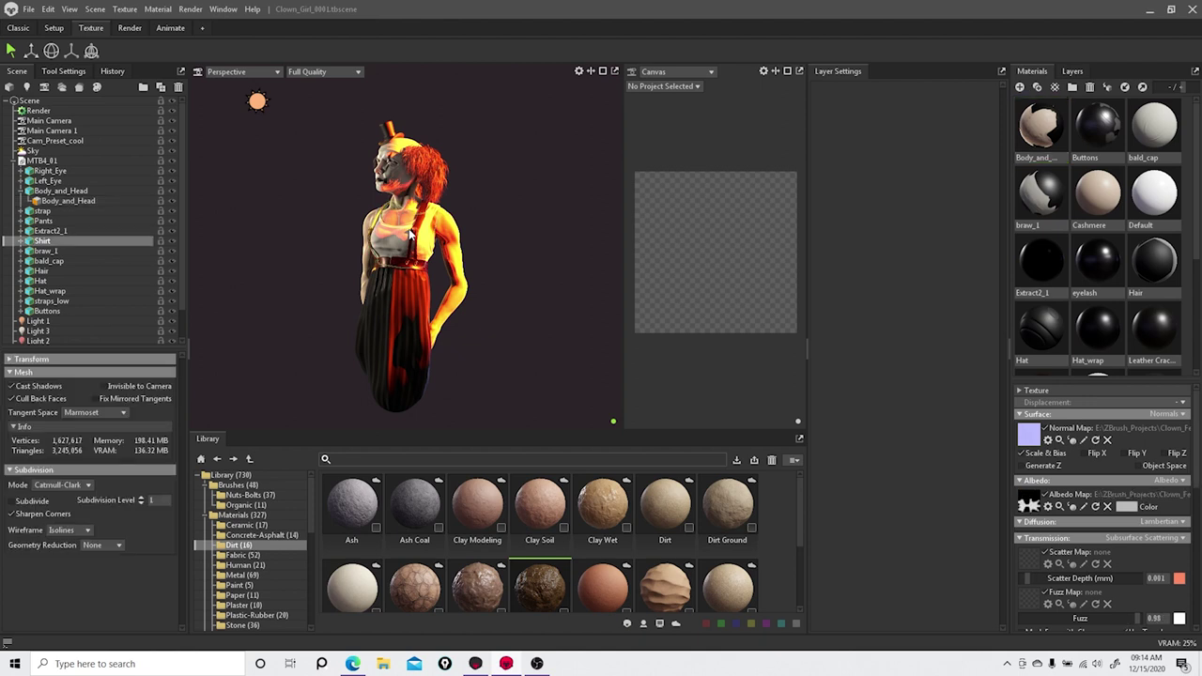
{"action": "left_click", "coordinate": [418, 213]}
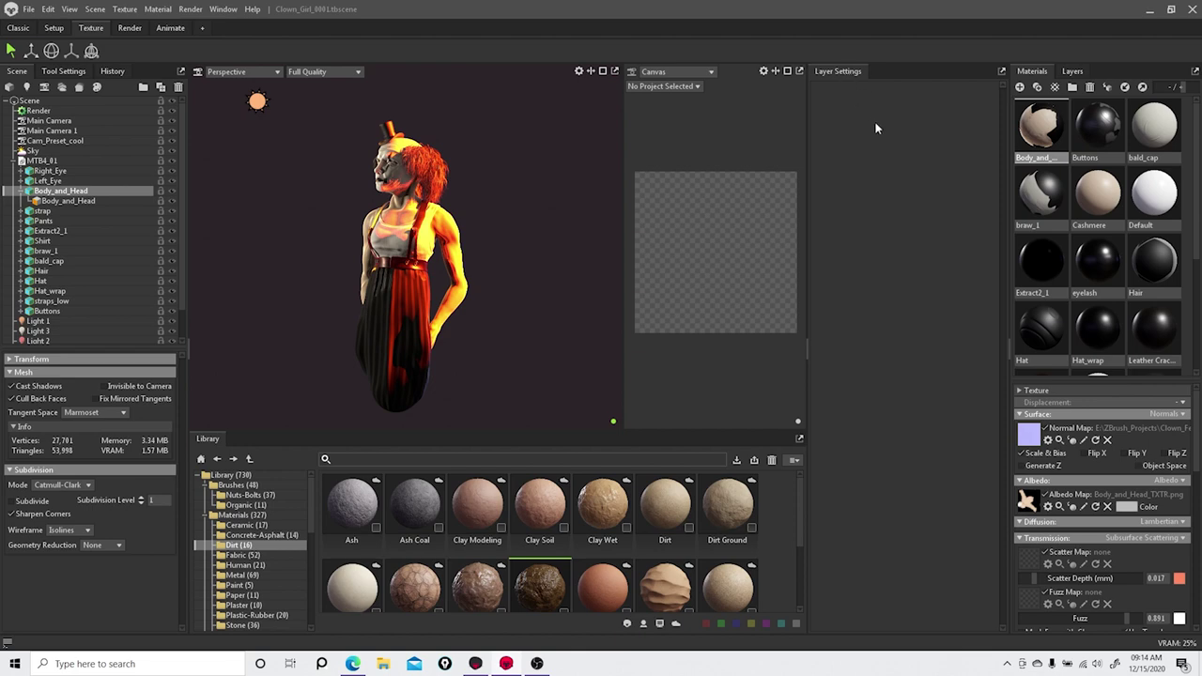
Step: Reopen Texture Project 1 in the layers, check the Setup workspace and return to the Texture workspace
{"action": "left_click", "coordinate": [1073, 70]}
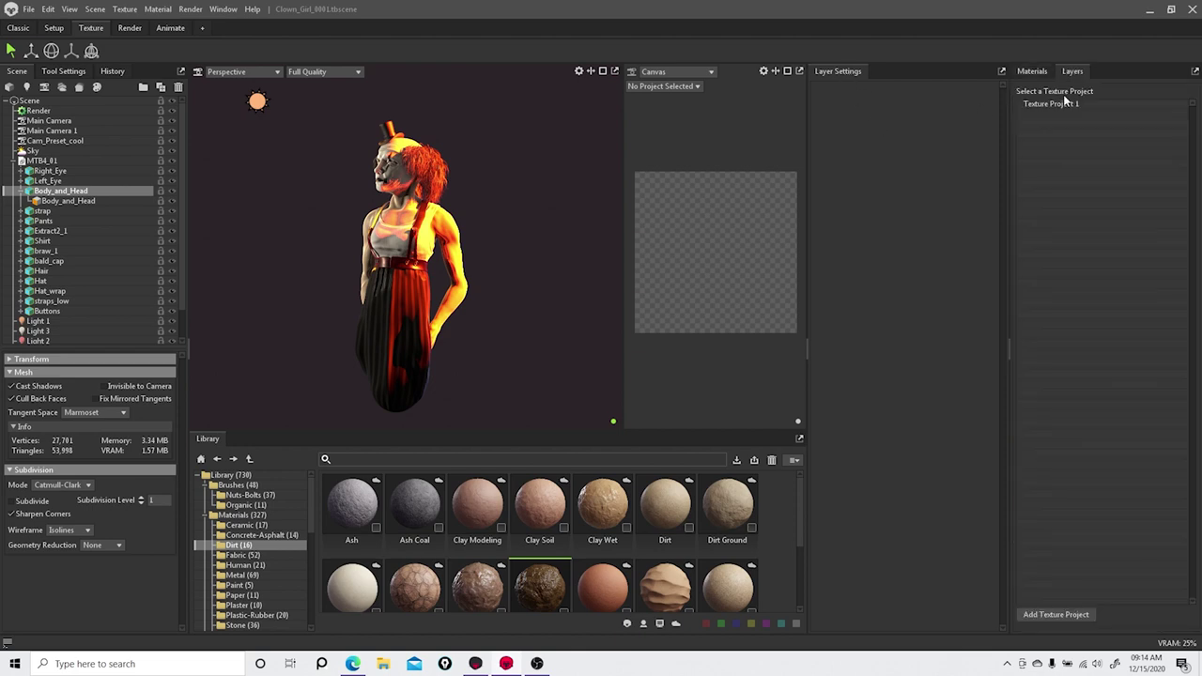
{"action": "left_click", "coordinate": [1060, 104]}
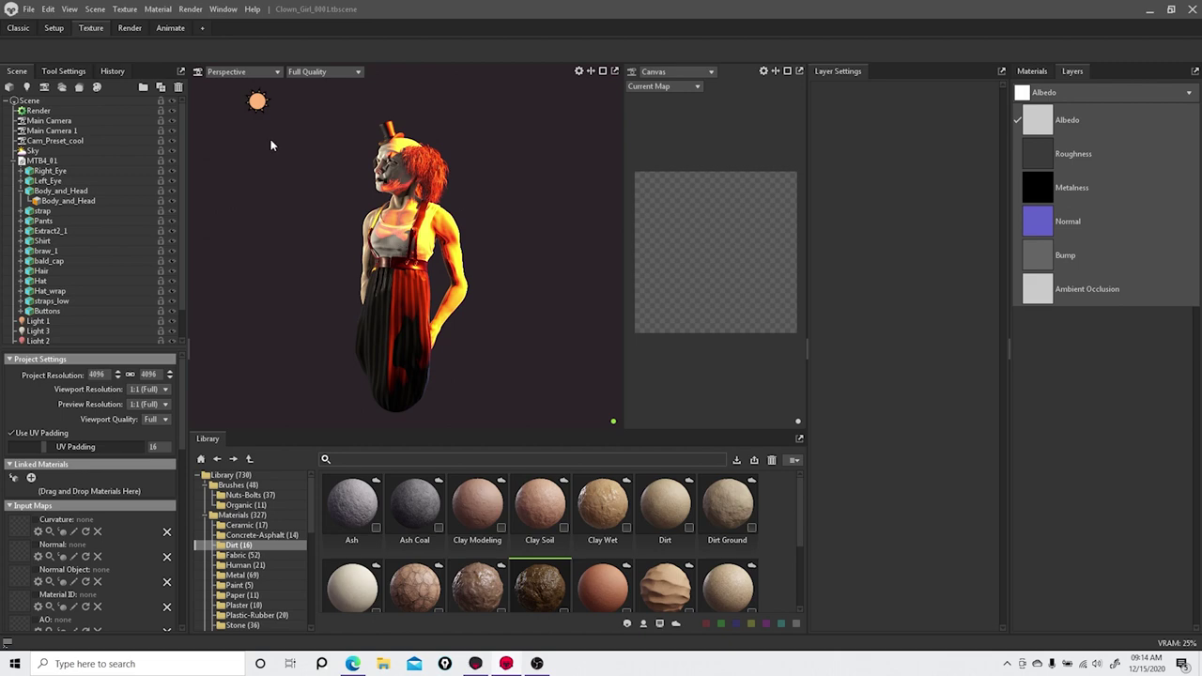
{"action": "left_click", "coordinate": [52, 28]}
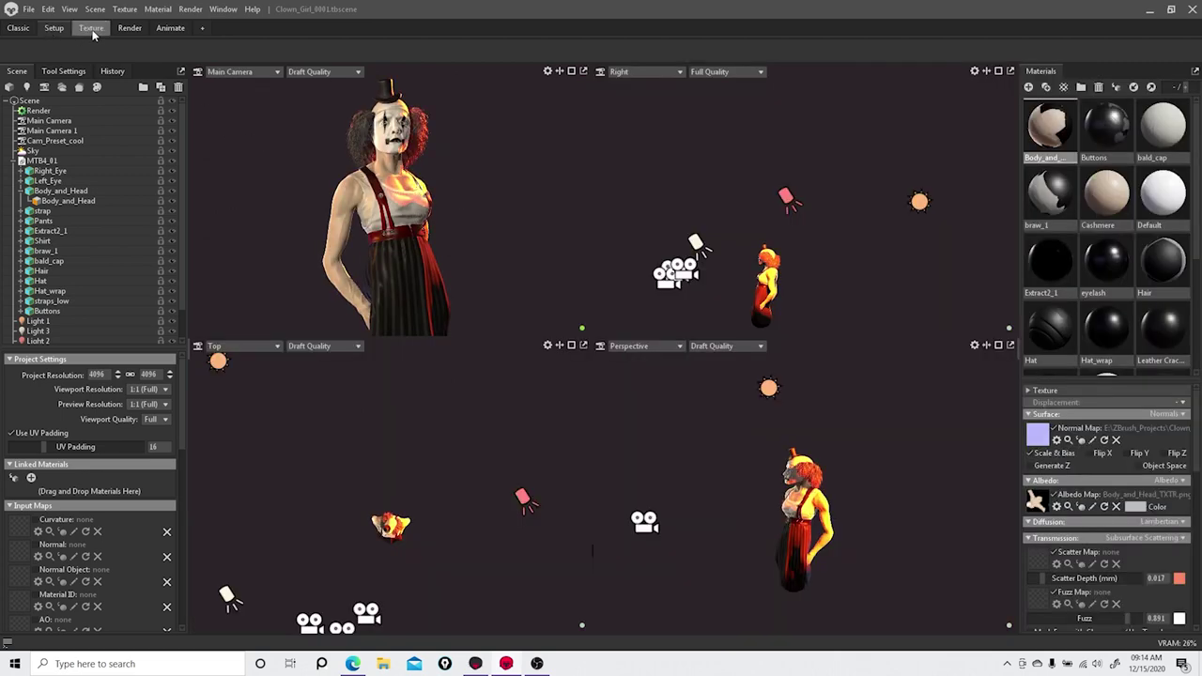
{"action": "left_click", "coordinate": [92, 31]}
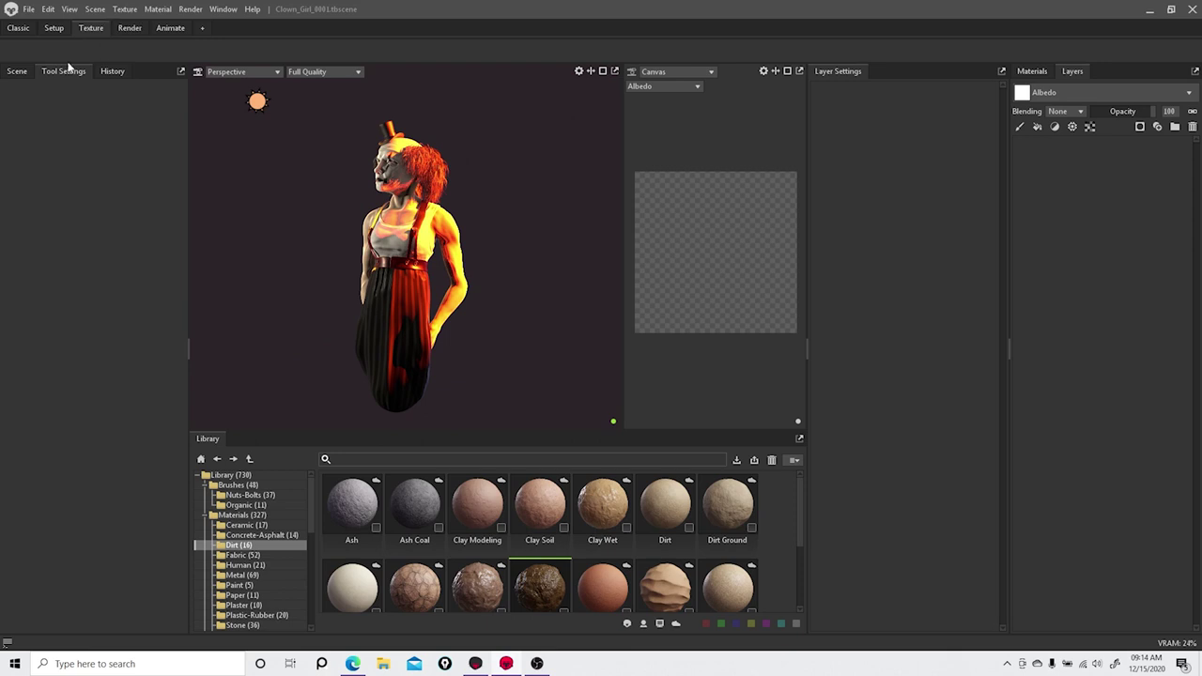
Step: Enable the AO input map of Texture Project 1, review its export settings and turn the perspective view to the clown's front
{"action": "left_click", "coordinate": [66, 71]}
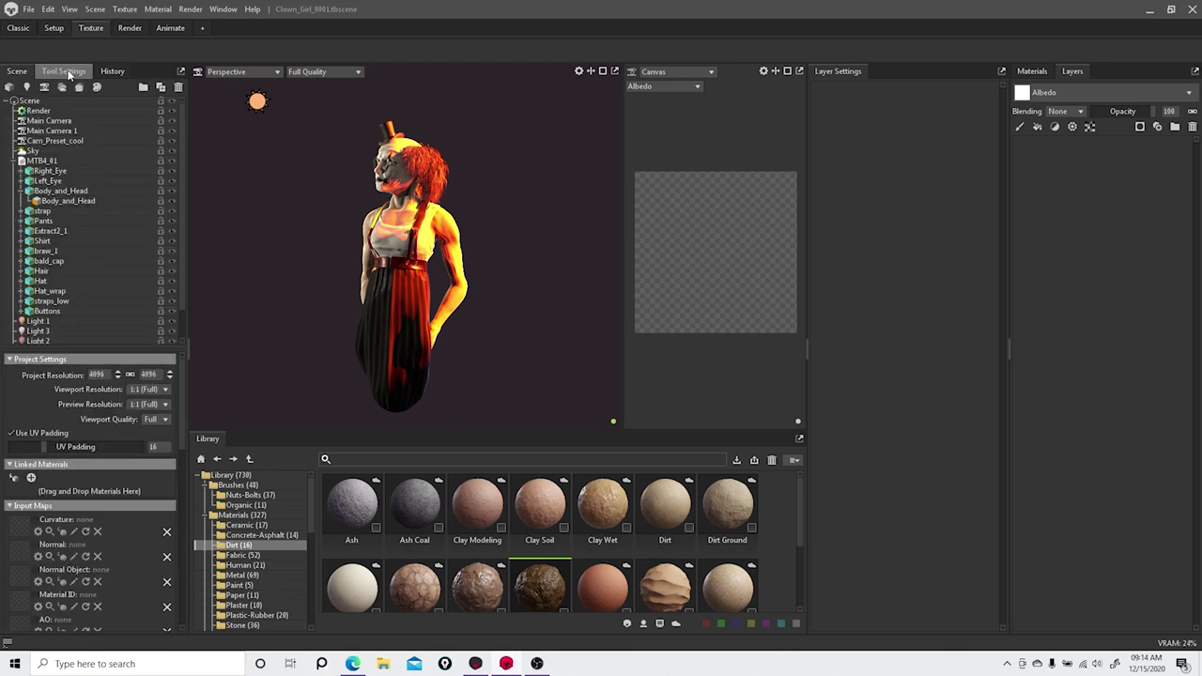
{"action": "scroll", "coordinate": [37, 581], "scroll_direction": "down", "scroll_amount": 2}
{"action": "left_click", "coordinate": [35, 560]}
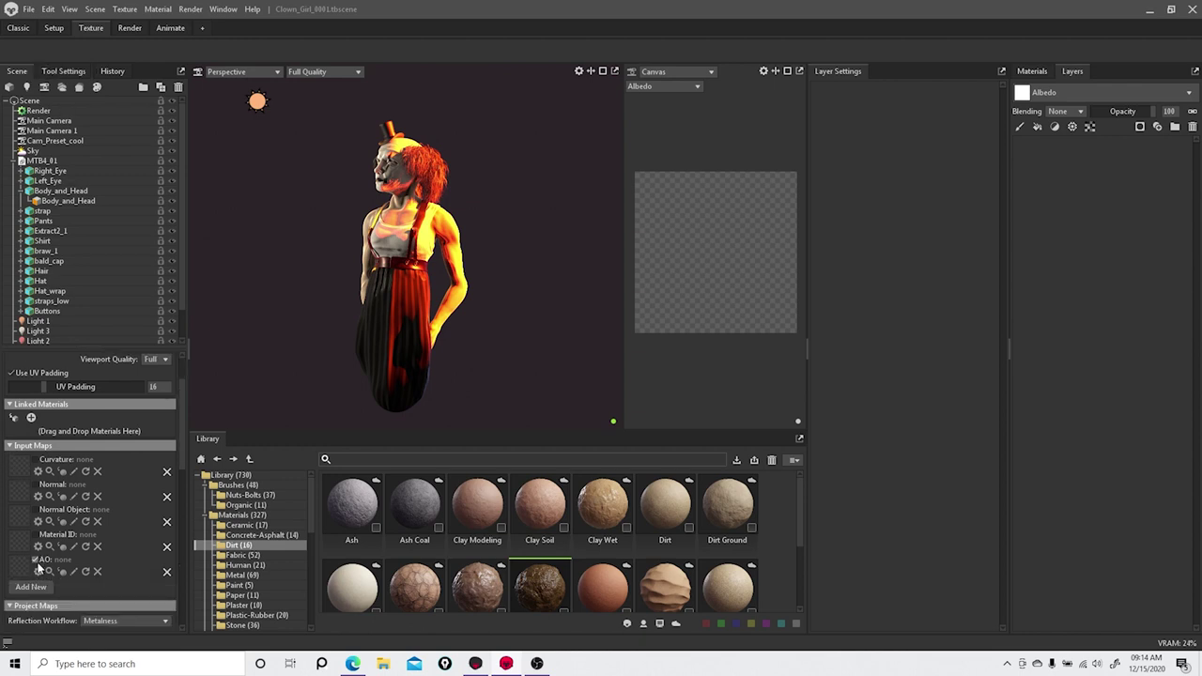
{"action": "scroll", "coordinate": [143, 531], "scroll_direction": "down", "scroll_amount": 8}
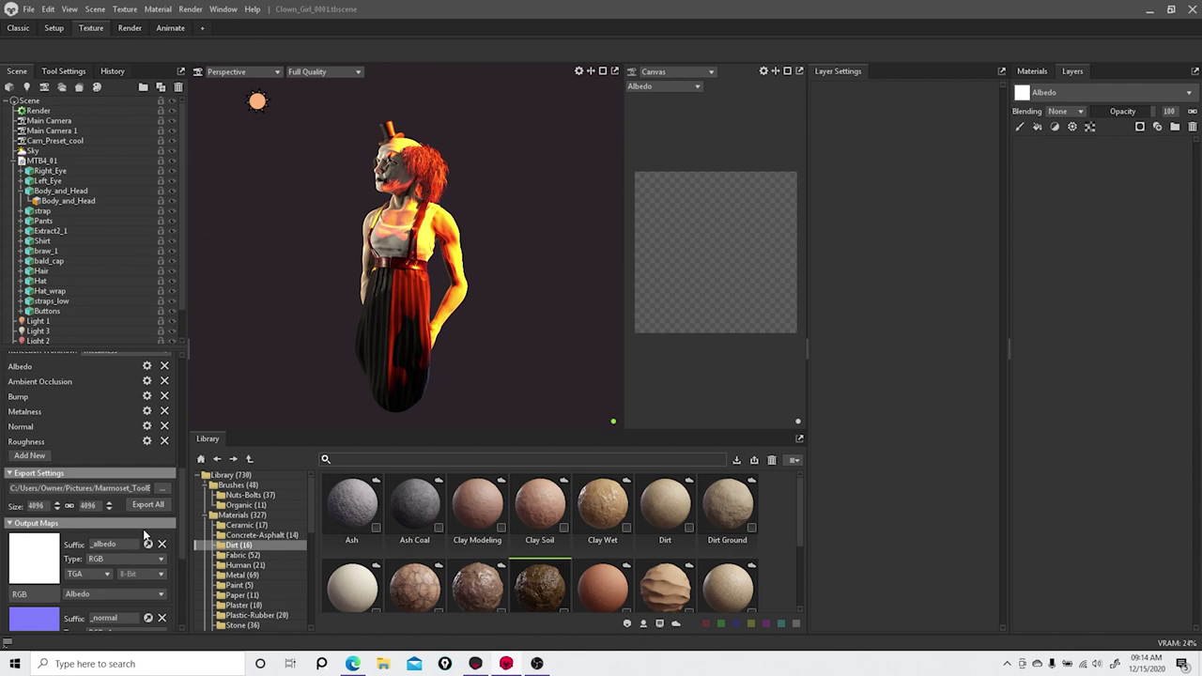
{"action": "scroll", "coordinate": [145, 541], "scroll_direction": "up", "scroll_amount": 7}
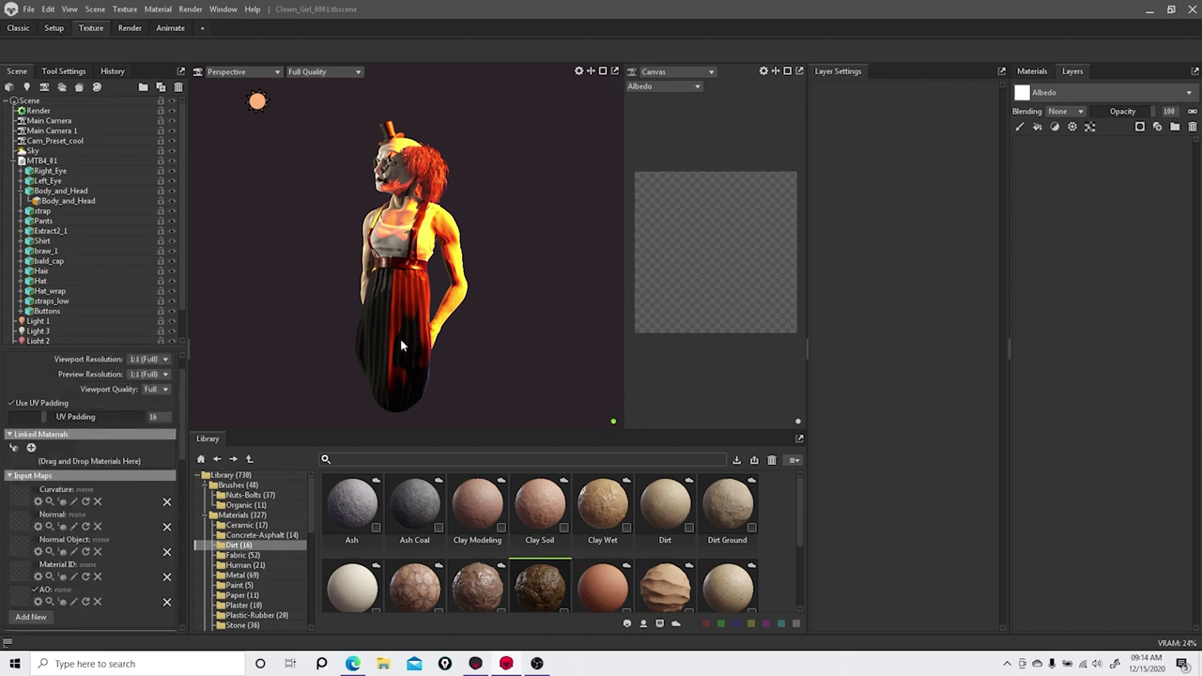
{"action": "left_click_drag", "start_coordinate": [480, 171], "coordinate": [523, 180]}
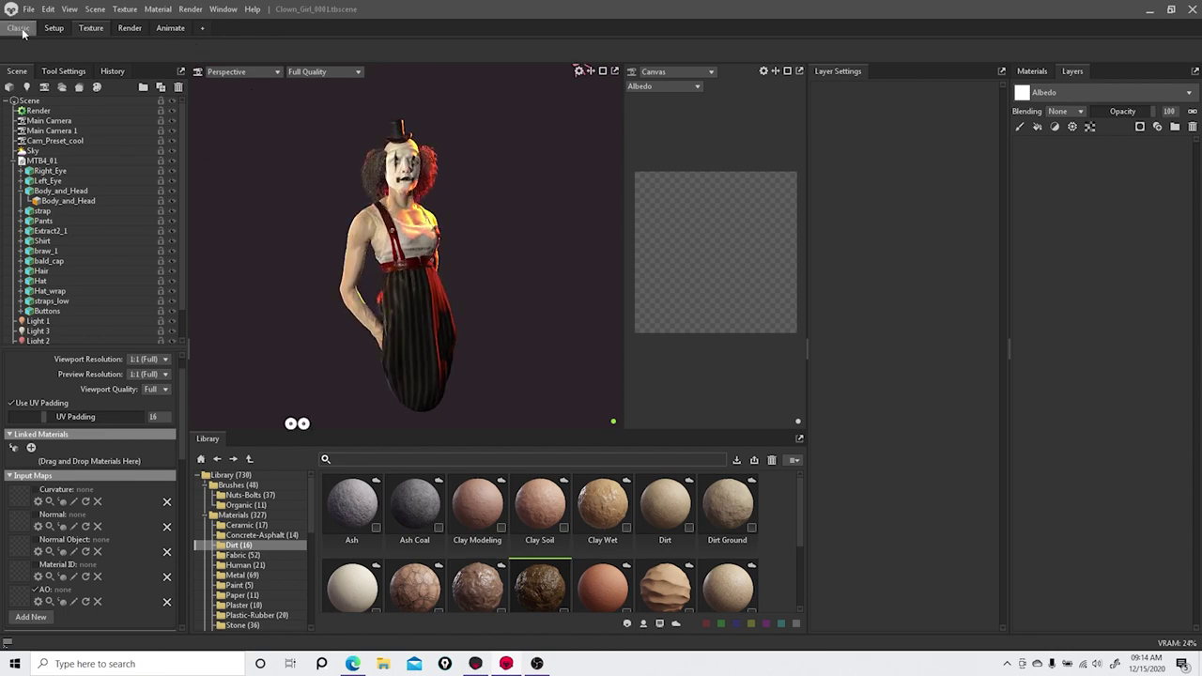
Step: Switch to the Classic workspace and show the clown through the Cam_Preset_cool camera
{"action": "left_click", "coordinate": [20, 30]}
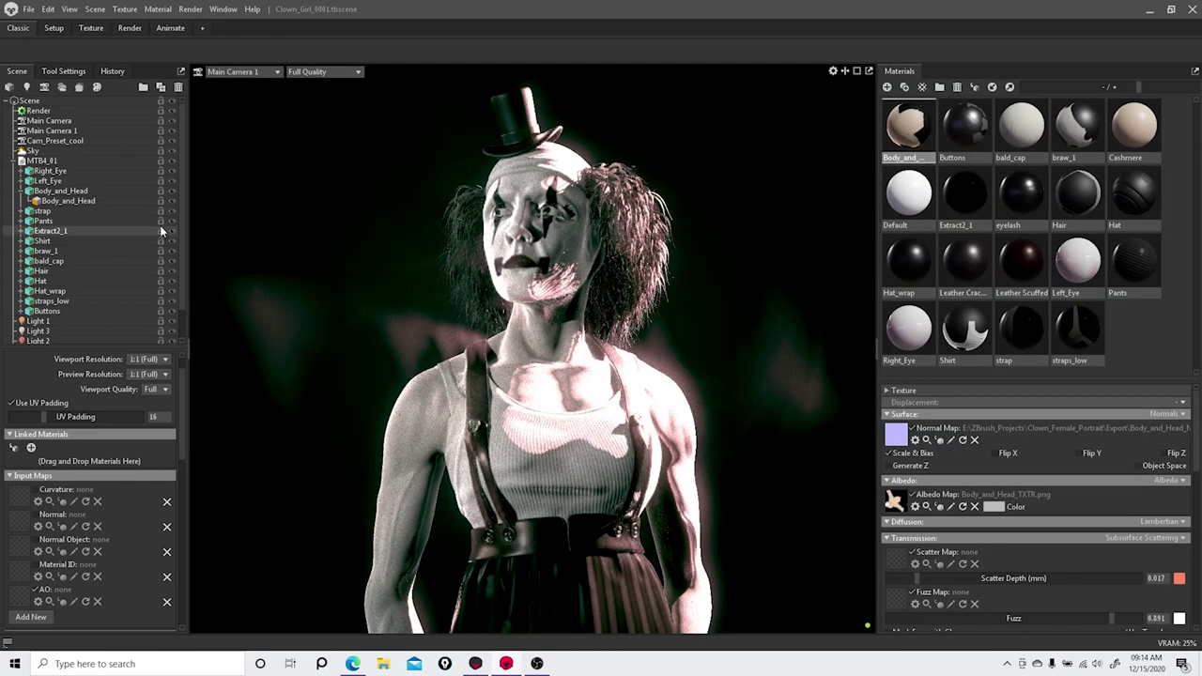
{"action": "left_click", "coordinate": [255, 73]}
{"action": "mouse_move", "coordinate": [255, 87]}
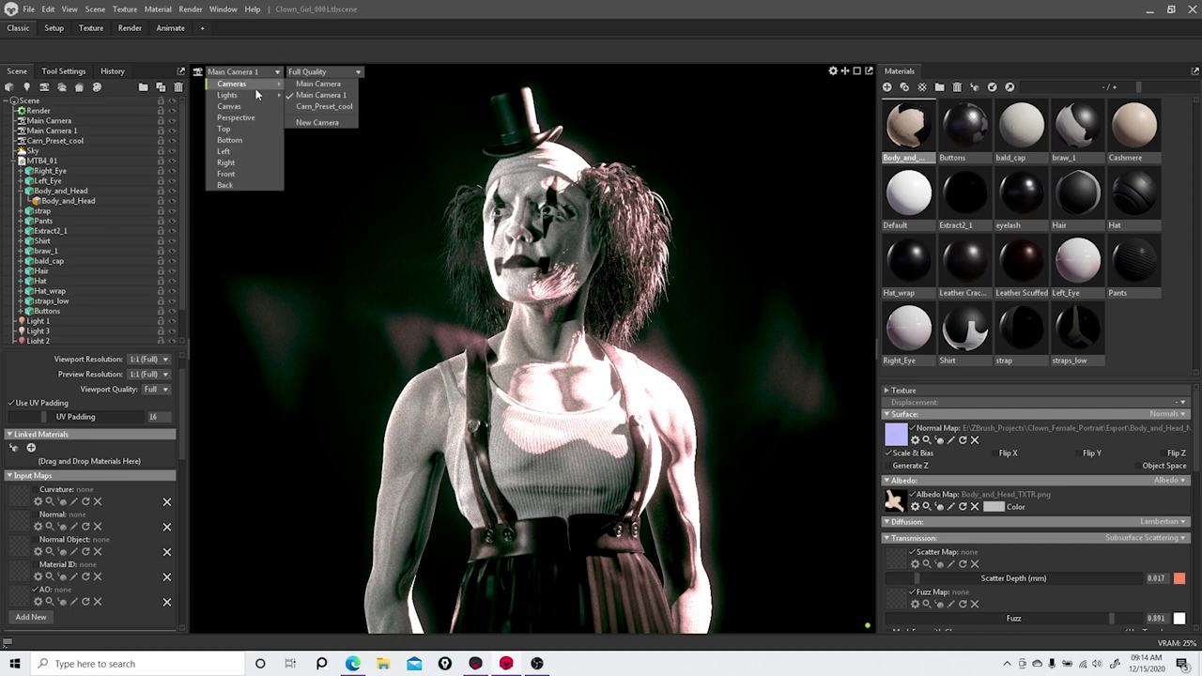
{"action": "left_click", "coordinate": [338, 106]}
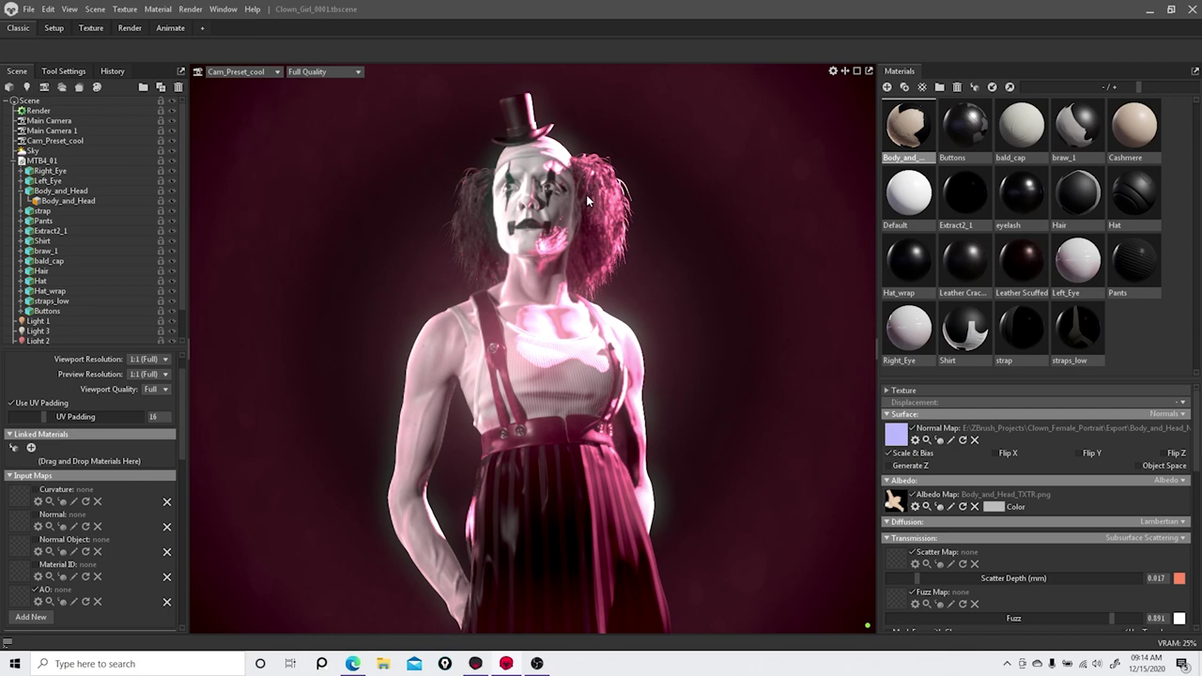
Step: Switch to the Edge browser and examine the Toolbag 4 download section on the Marmoset Toolbag page
{"action": "left_click", "coordinate": [355, 664]}
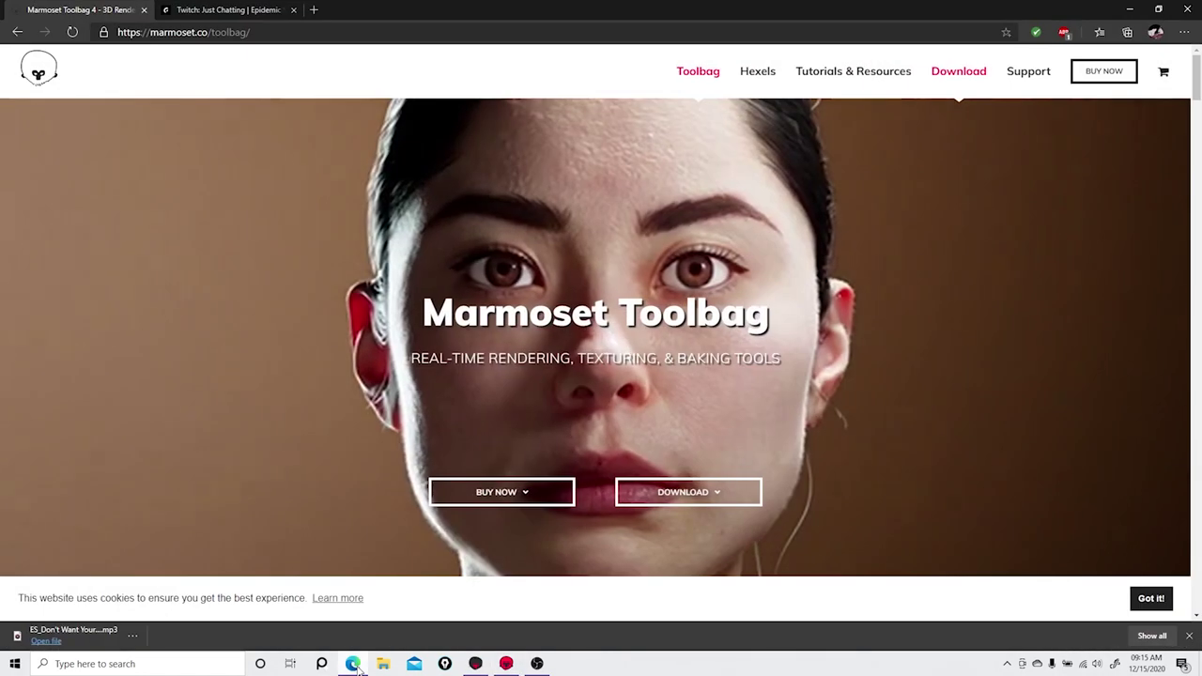
{"action": "scroll", "coordinate": [796, 392], "scroll_direction": "down", "scroll_amount": 2}
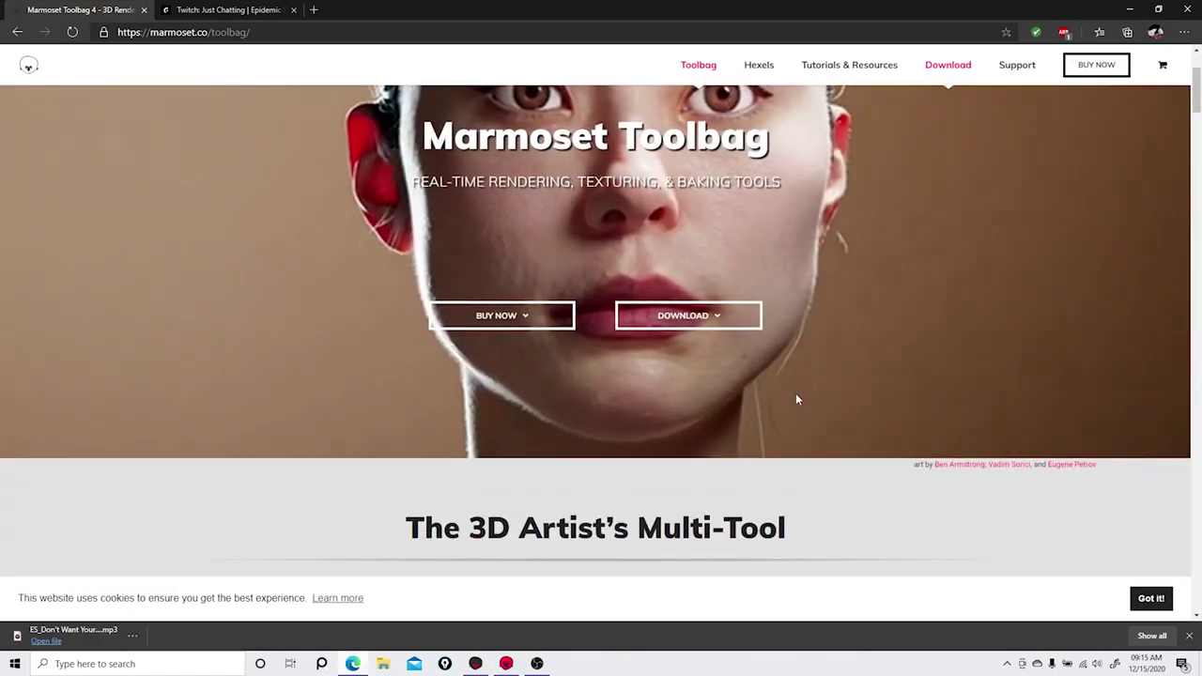
{"action": "left_click", "coordinate": [716, 317]}
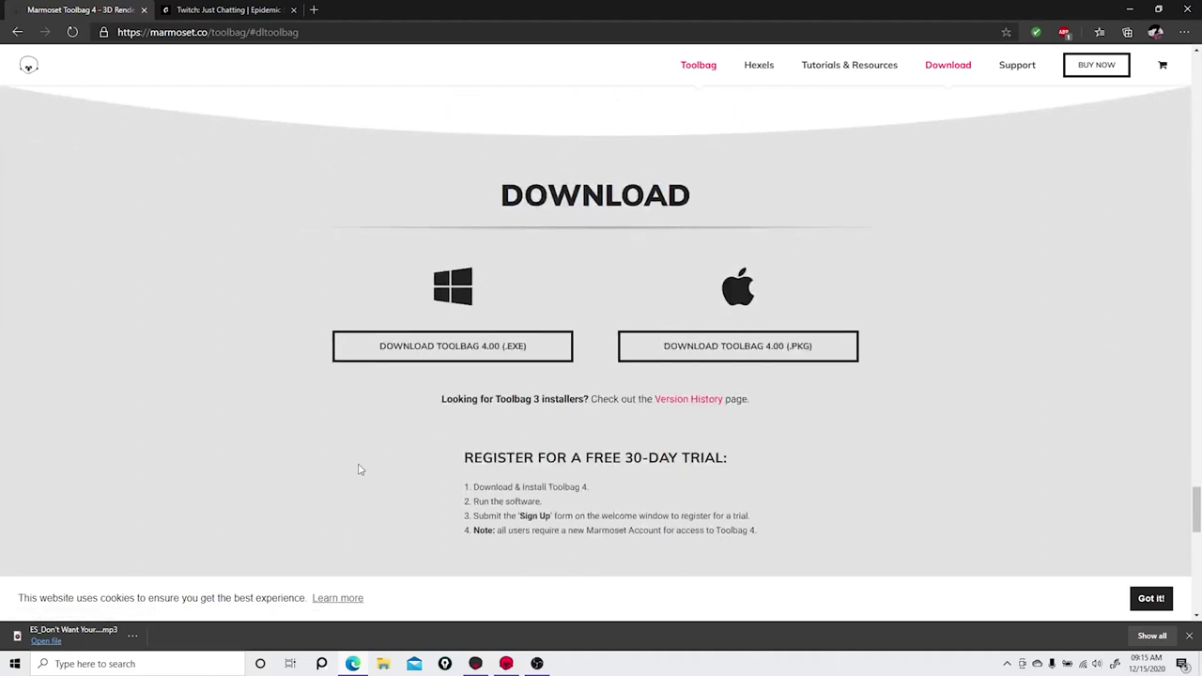
{"action": "scroll", "coordinate": [358, 470], "scroll_direction": "down", "scroll_amount": 3}
Step: Review the Toolbag page's feature sections from the Free Asset Library back up to Rendering and Texturing
{"action": "scroll", "coordinate": [357, 460], "scroll_direction": "up", "scroll_amount": 6}
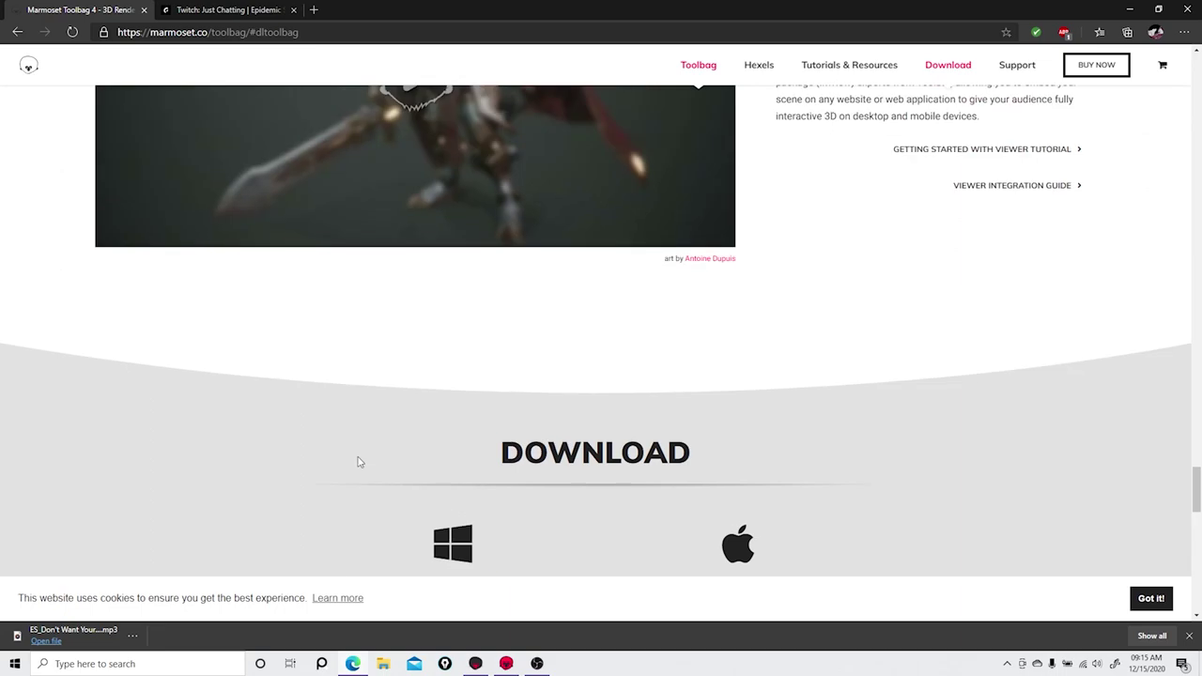
{"action": "scroll", "coordinate": [358, 461], "scroll_direction": "up", "scroll_amount": 10}
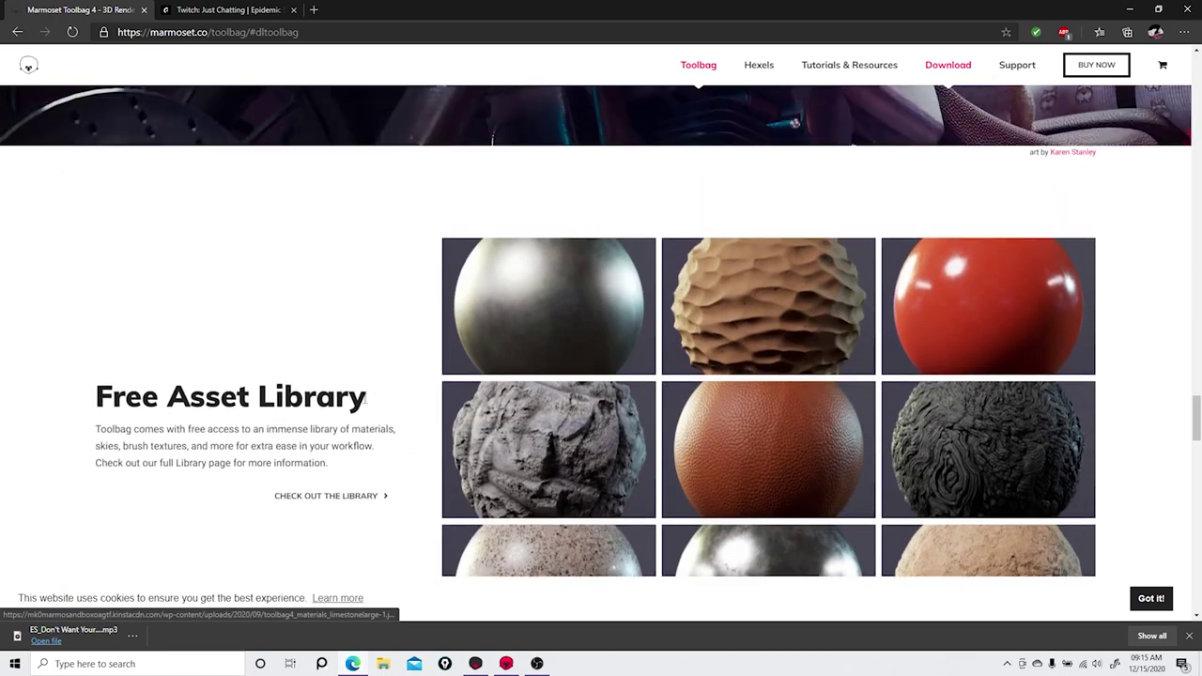
{"action": "scroll", "coordinate": [318, 395], "scroll_direction": "up", "scroll_amount": 10}
{"action": "scroll", "coordinate": [319, 394], "scroll_direction": "up", "scroll_amount": 10}
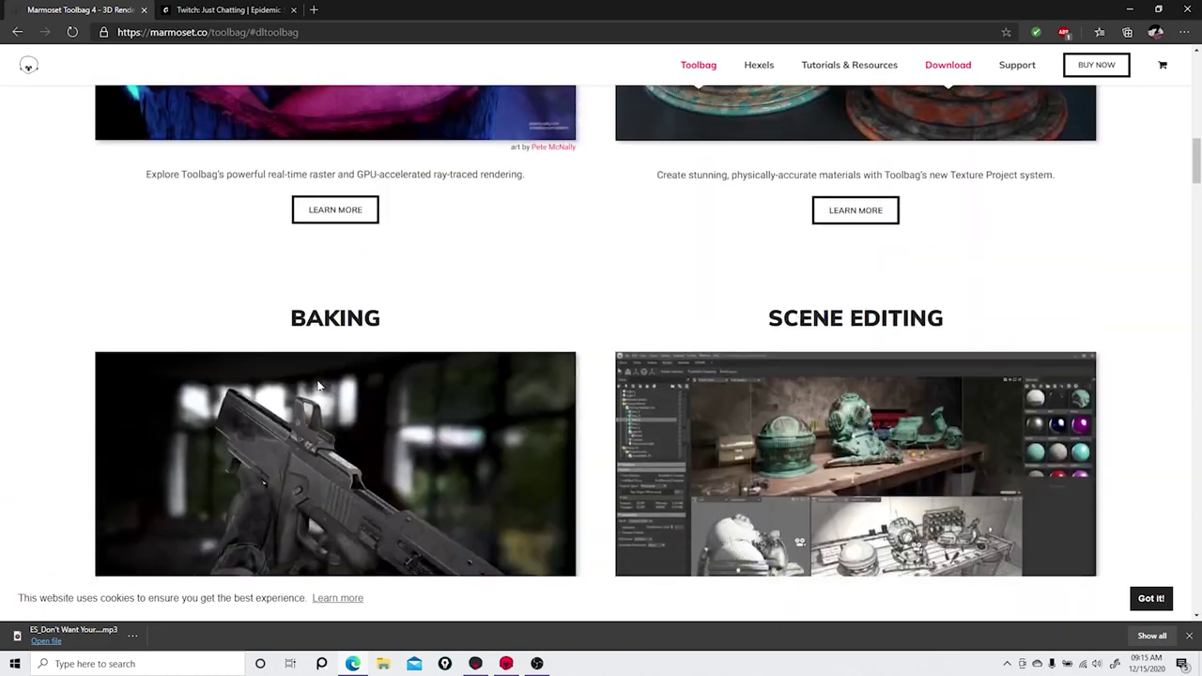
{"action": "scroll", "coordinate": [318, 385], "scroll_direction": "up", "scroll_amount": 5}
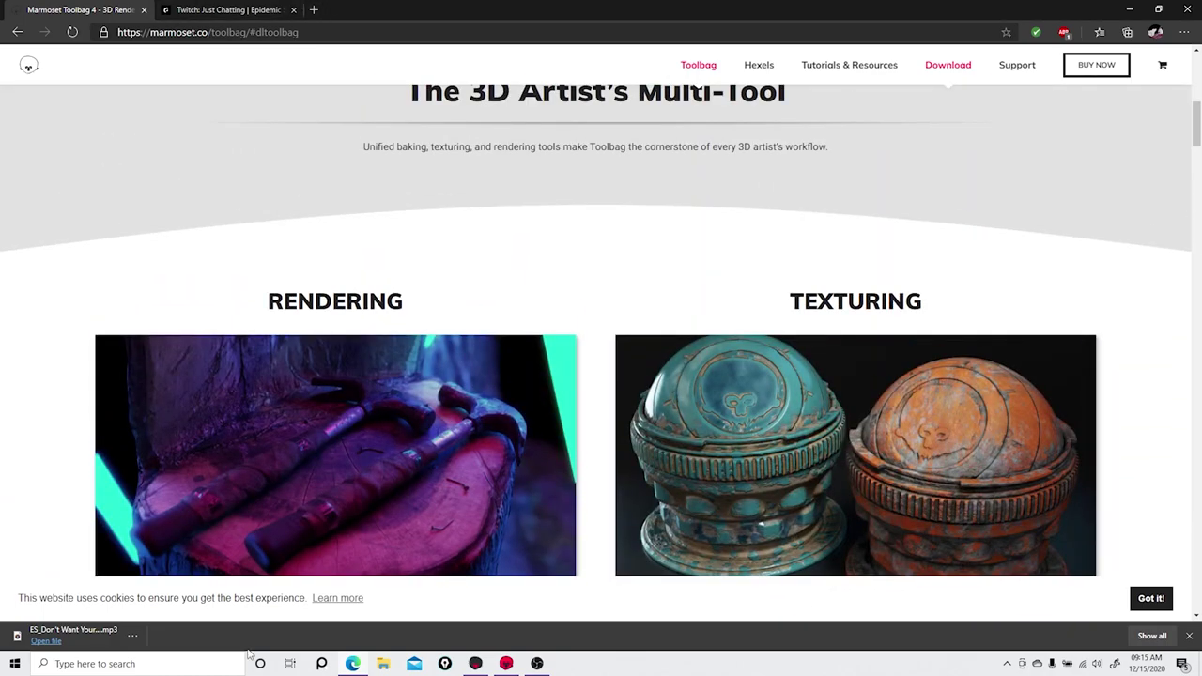
Step: Switch back to Toolbag 4's clown scene, glance at the Marmoset Toolbag 3.08 window and return to Toolbag 4
{"action": "left_click", "coordinate": [507, 663]}
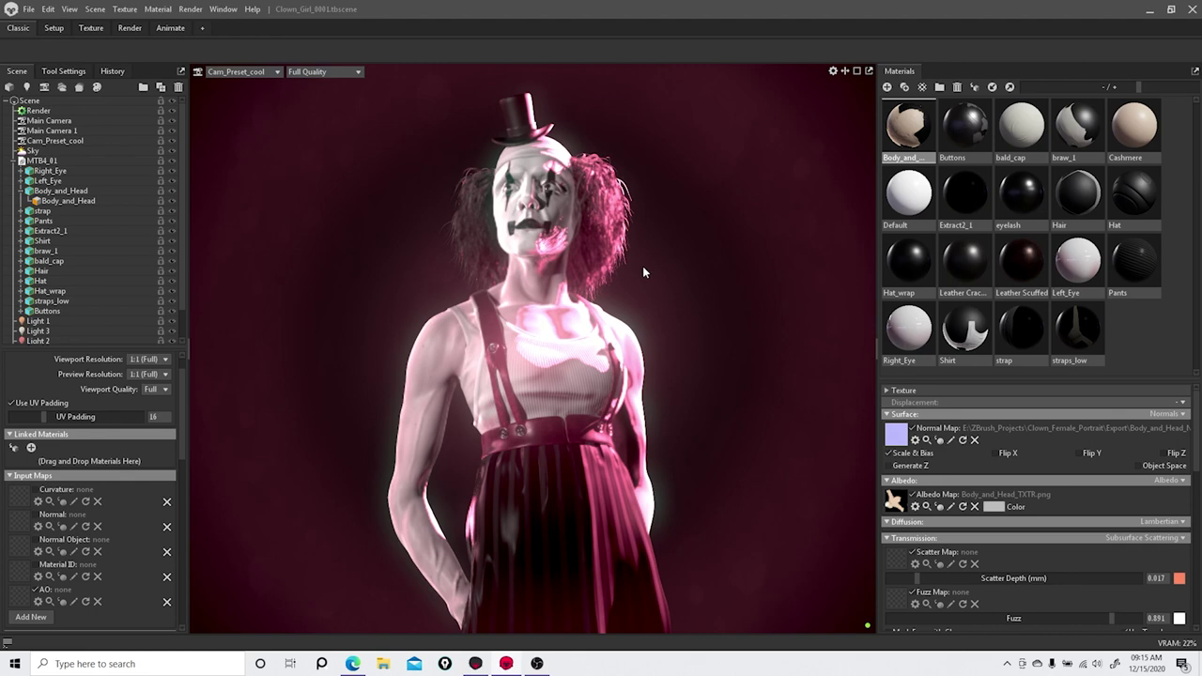
{"action": "left_click", "coordinate": [506, 664]}
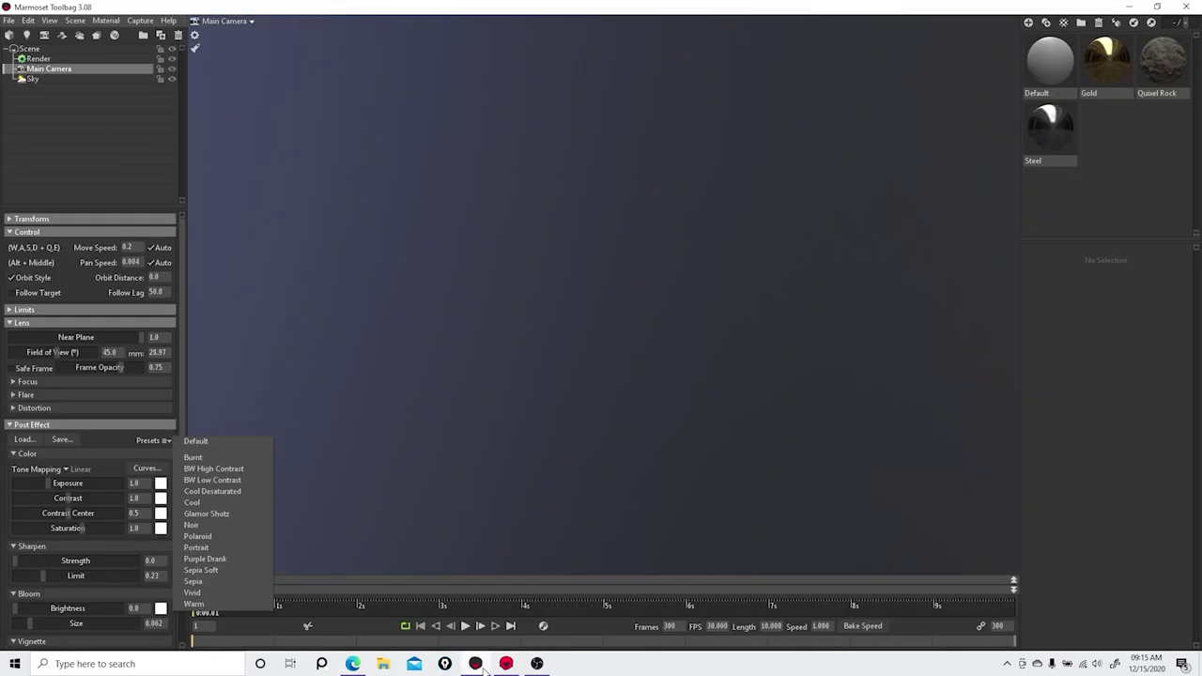
{"action": "left_click", "coordinate": [506, 665]}
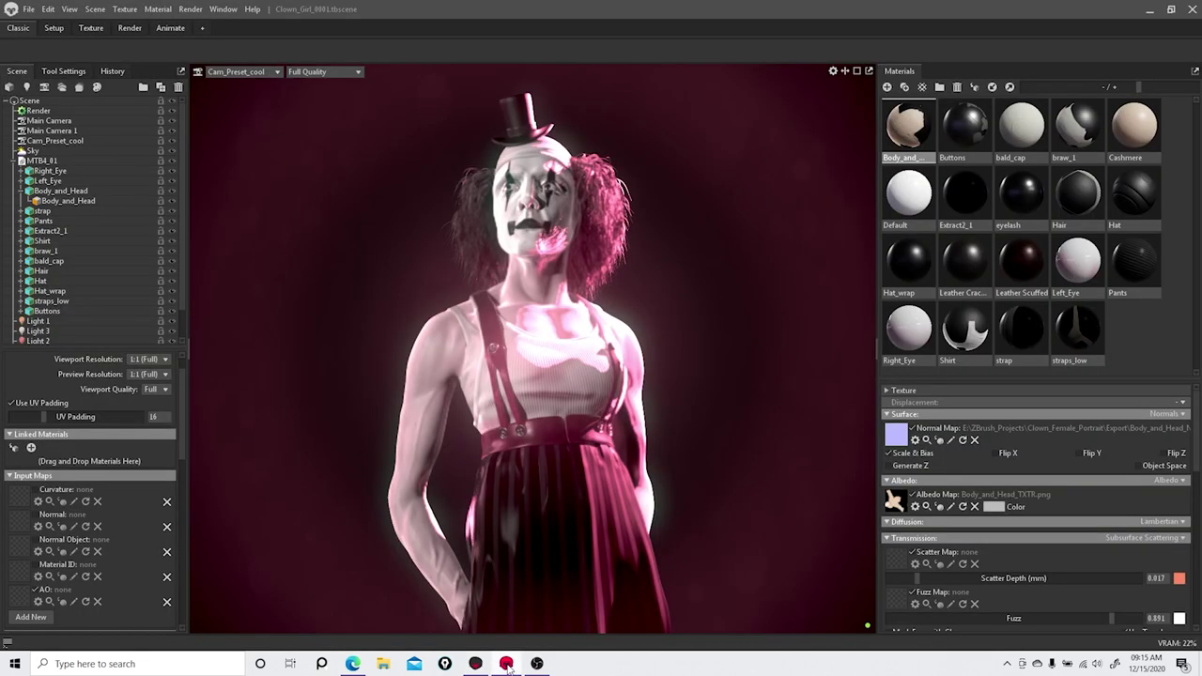